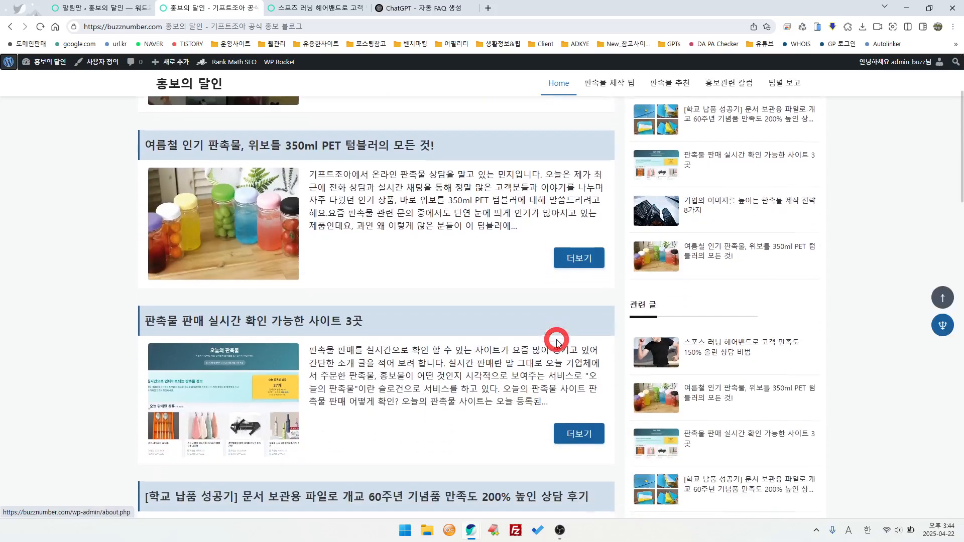
Examine the blog home page's post list and the recent, popular and related post widgets in its sidebar.
scroll(556, 340, "up", 5)
scroll(556, 340, "up", 1)
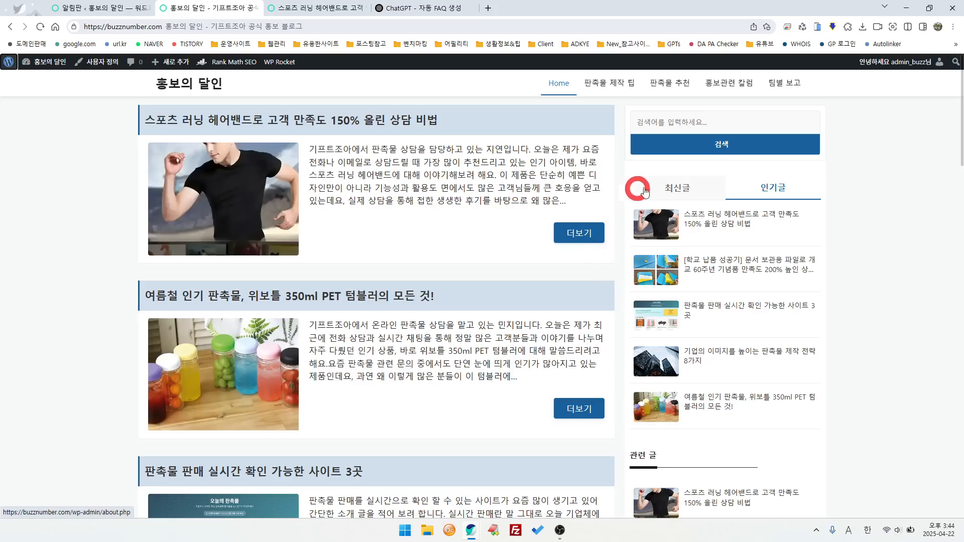
left_click(677, 188)
left_click(764, 189)
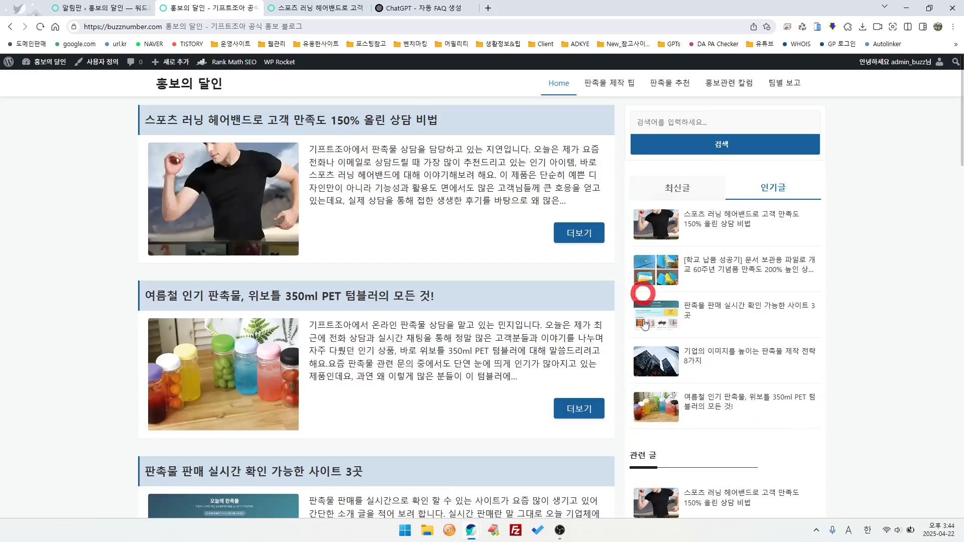
scroll(650, 396, "down", 4)
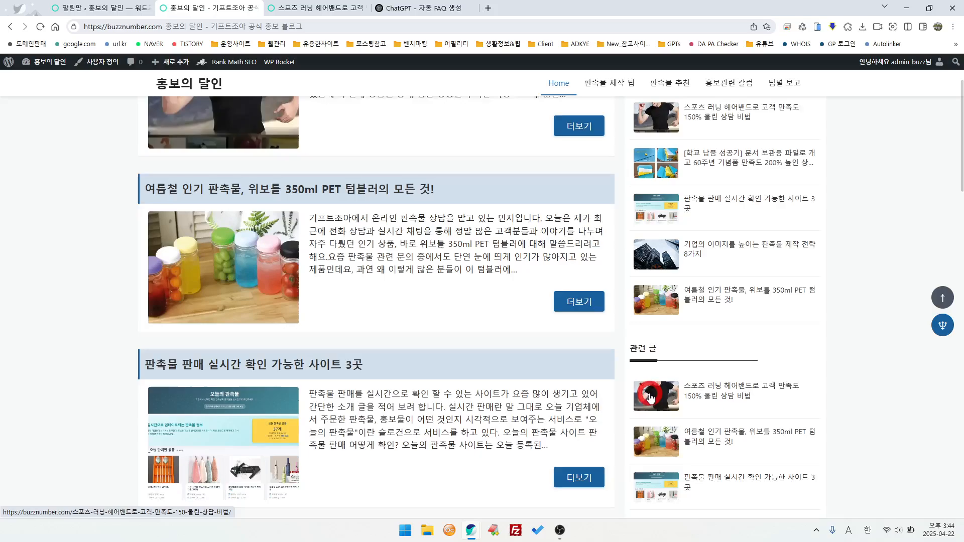
scroll(748, 382, "down", 1)
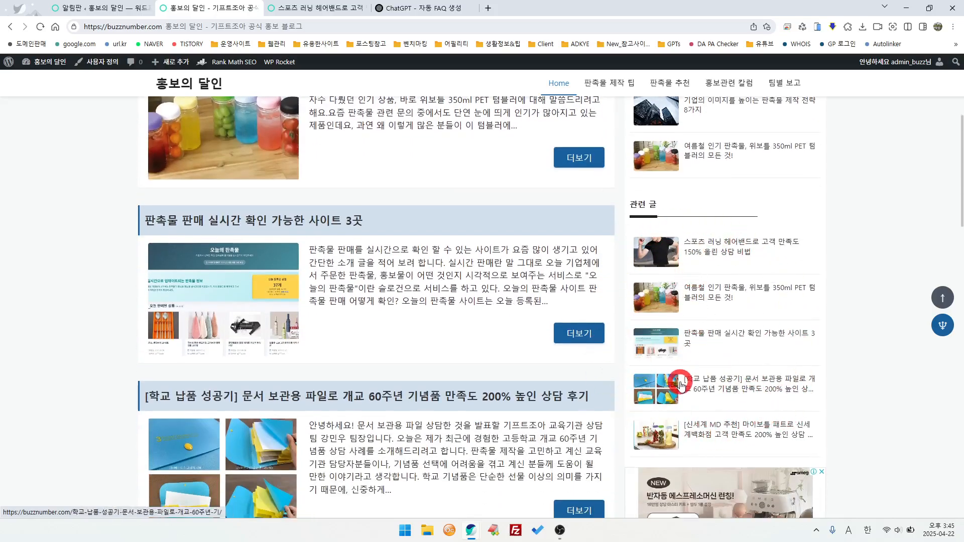
scroll(680, 386, "up", 3)
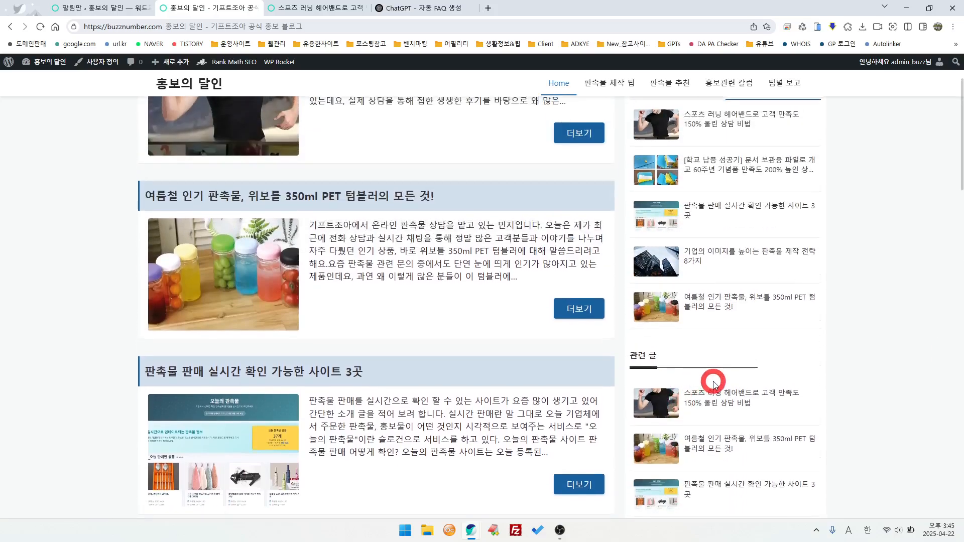
scroll(713, 384, "up", 1)
scroll(713, 384, "up", 1)
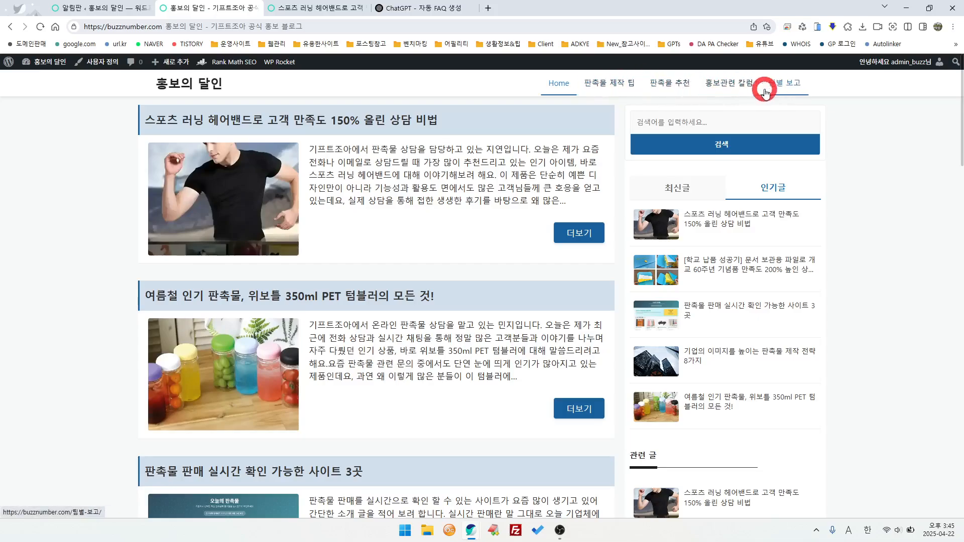
key("alt+Tab")
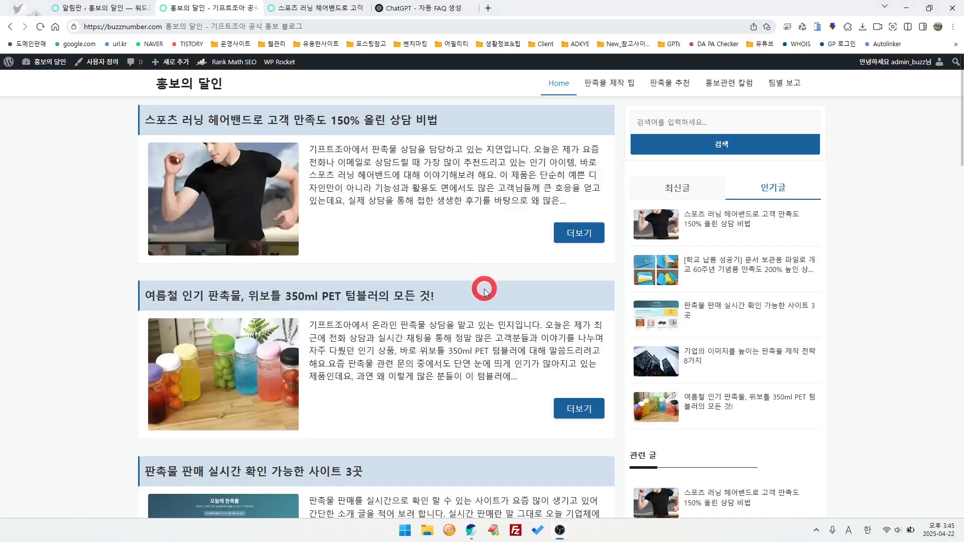
key("alt+Tab")
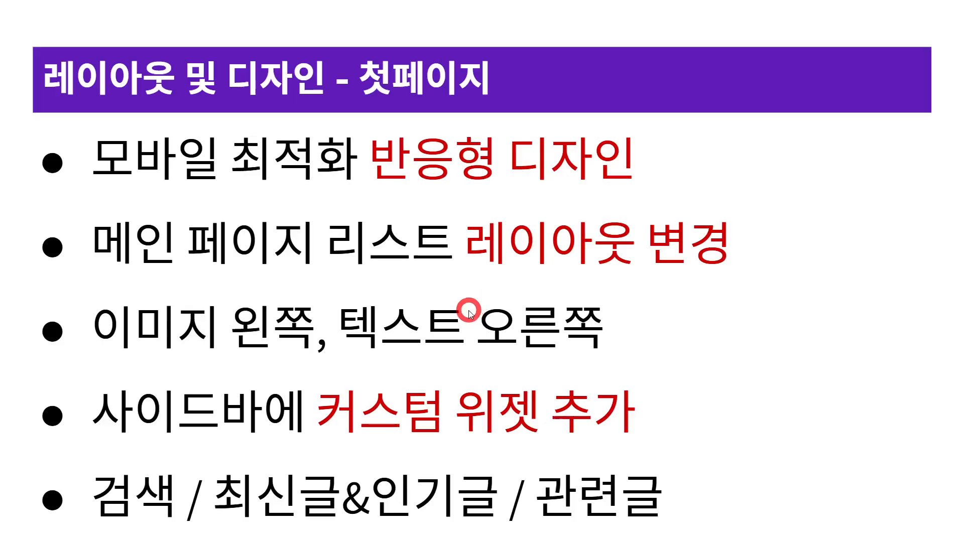
key("Right")
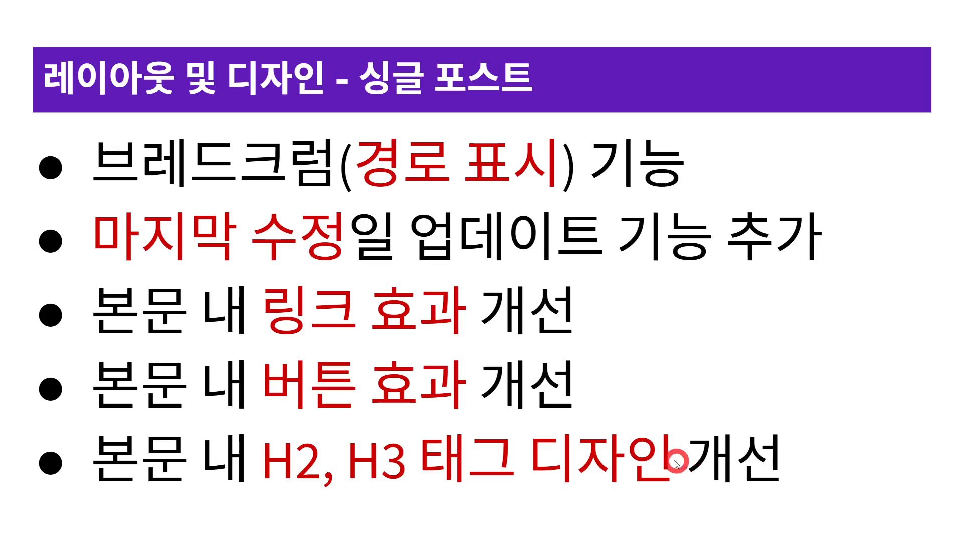
Return to the browser and show the beginning of the already open 스포츠 러닝 헤어밴드 post.
key("alt+Tab")
key("alt+Tab")
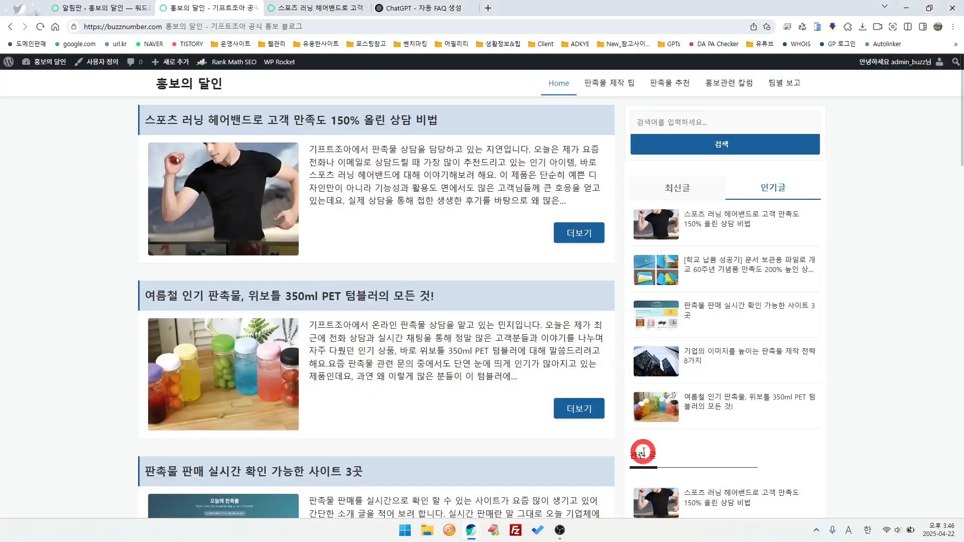
left_click(318, 12)
scroll(563, 305, "up", 3)
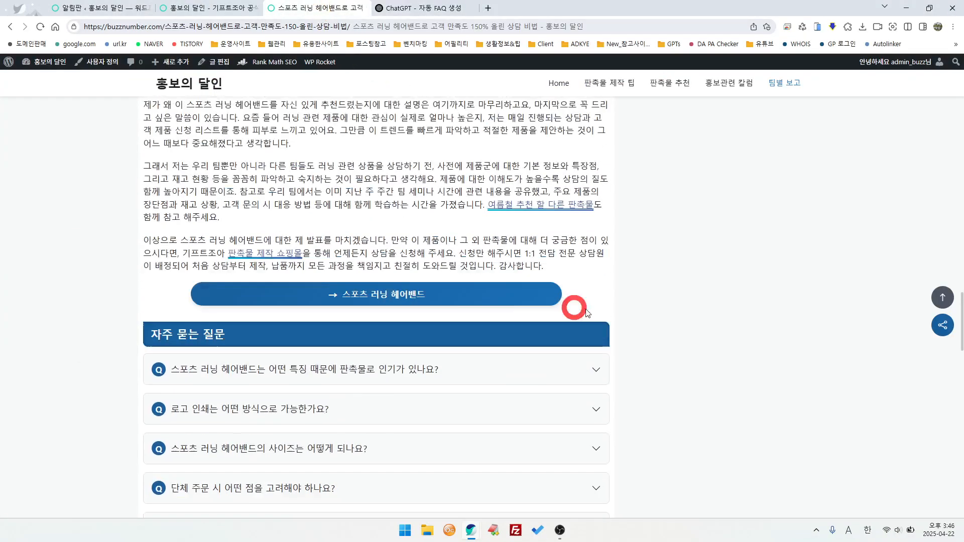
left_click(942, 298)
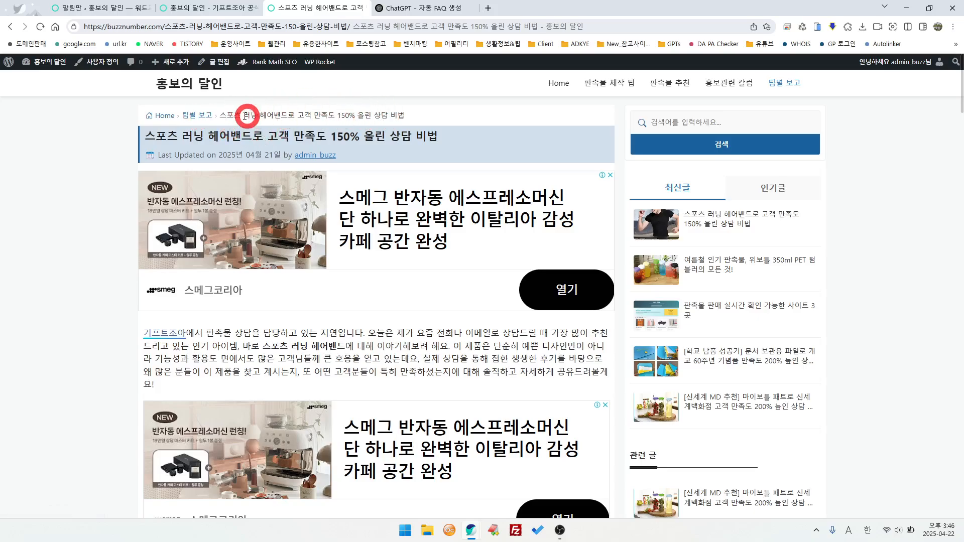
Examine the breadcrumb path and the Last Updated line around the post's title, enlarging the page to read them.
left_click_drag(411, 119, 157, 118)
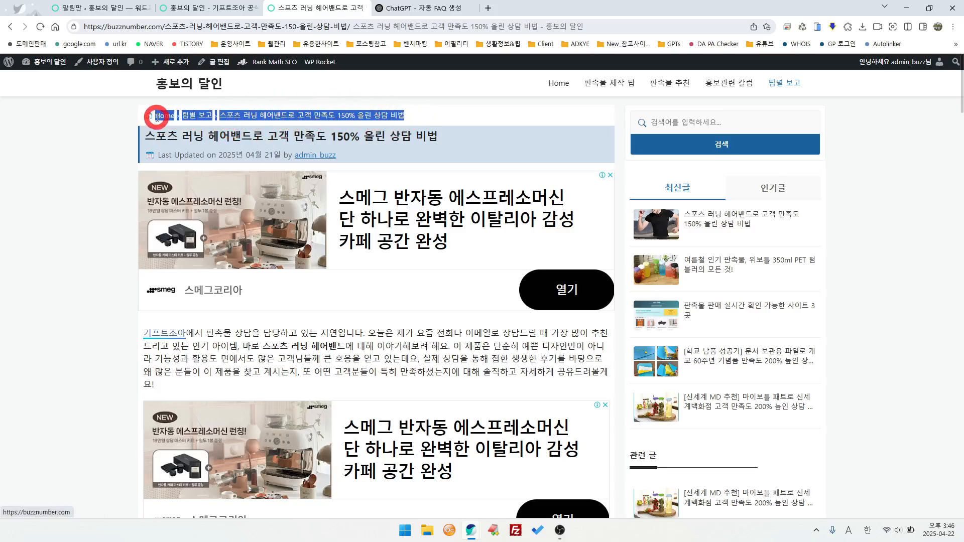
left_click(89, 118)
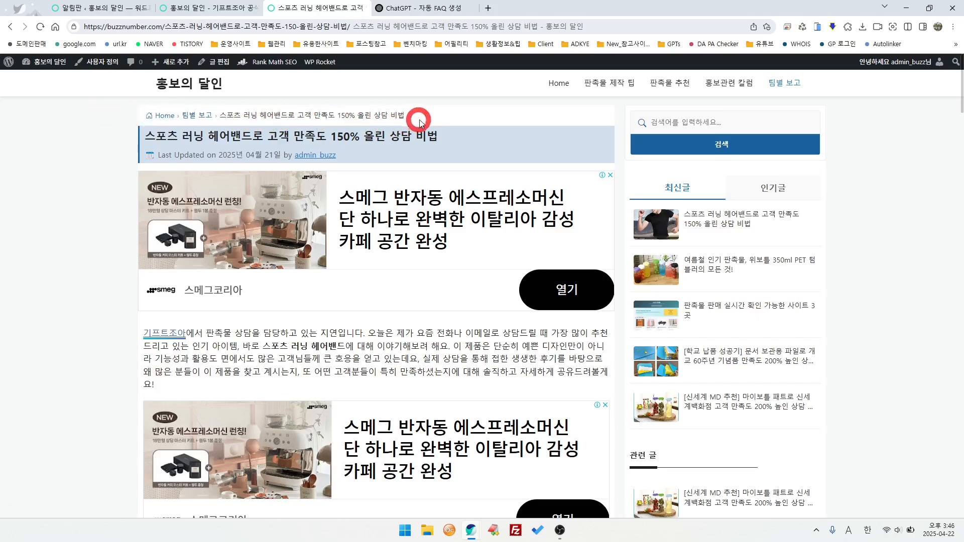
left_click_drag(371, 122, 138, 114)
left_click(121, 118)
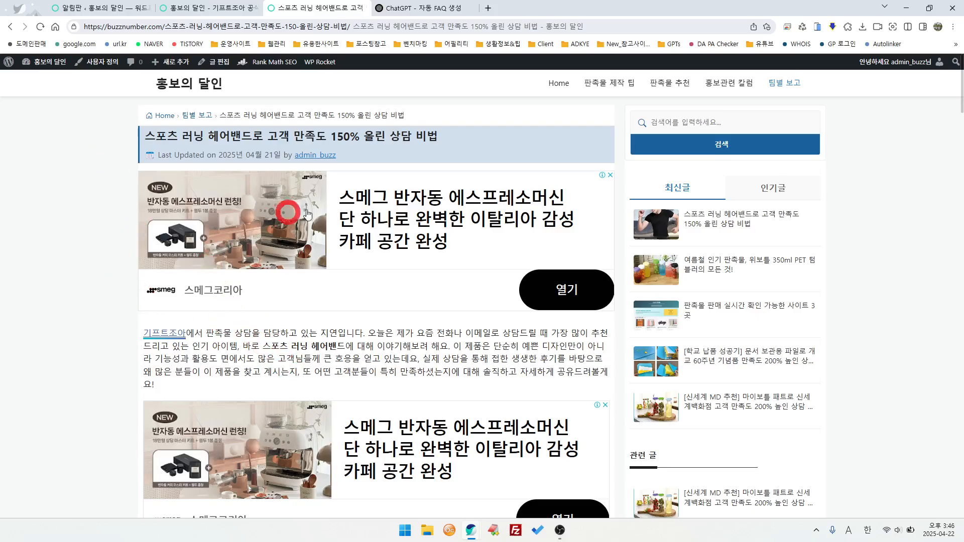
scroll(537, 394, "down", 1)
scroll(502, 371, "up", 1)
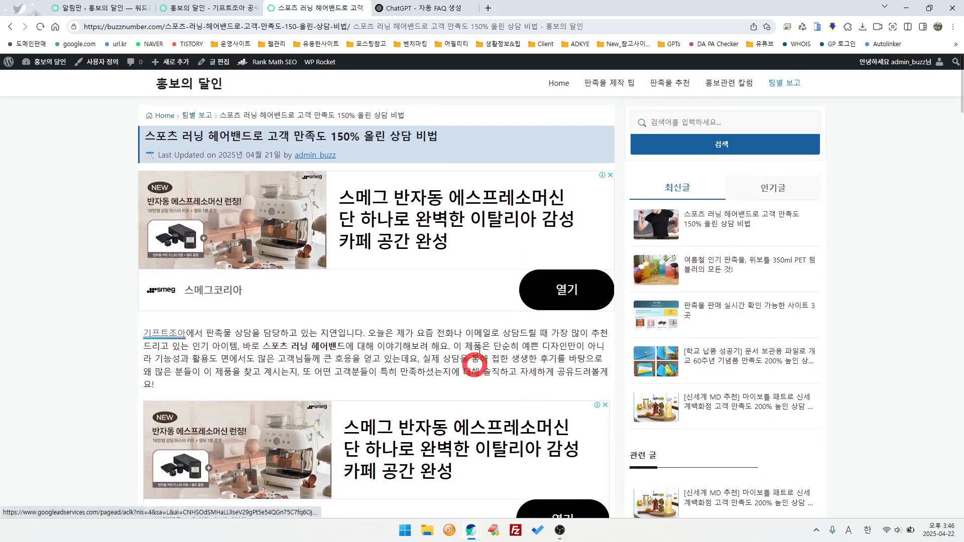
scroll(196, 232, "up", 1, "ctrl")
scroll(196, 233, "up", 2, "ctrl")
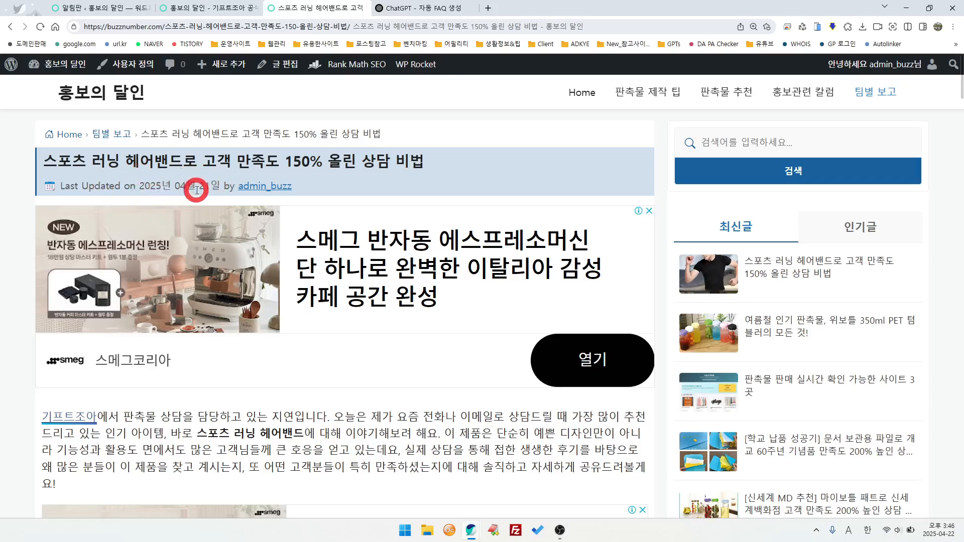
scroll(292, 320, "down", 4, "ctrl")
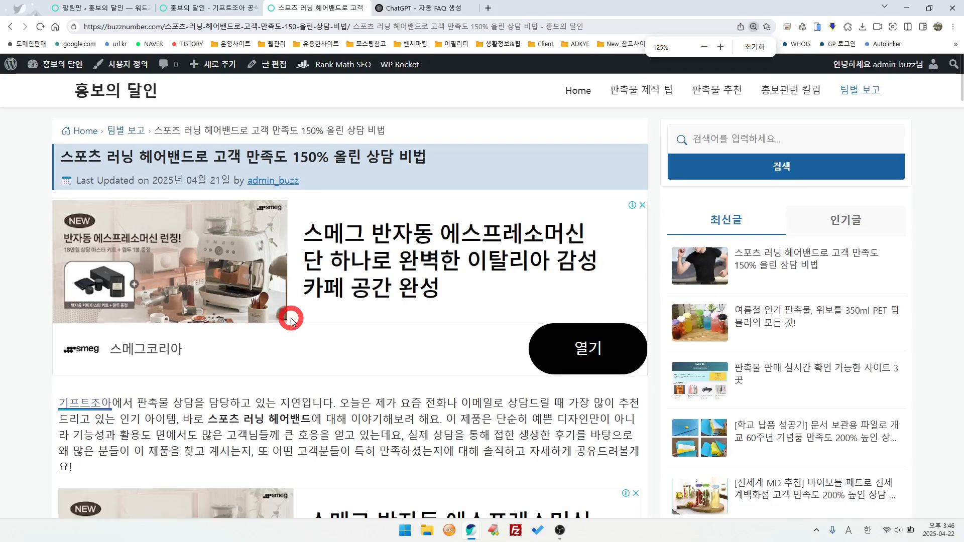
Examine the post body's link styling, table of contents, H2 and H3 heading designs and the 스포츠 러닝 헤어밴드 call-to-action button.
scroll(351, 382, "down", 1)
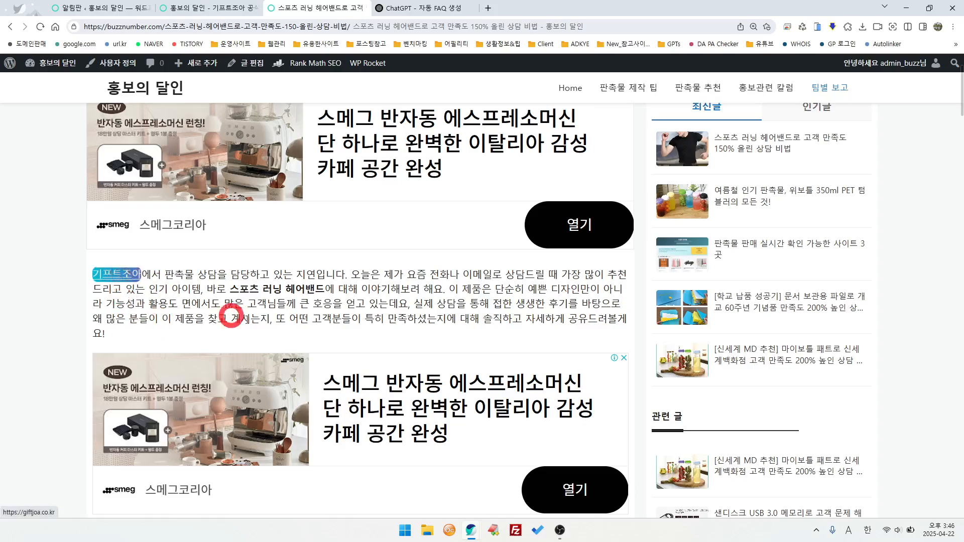
scroll(383, 361, "down", 5)
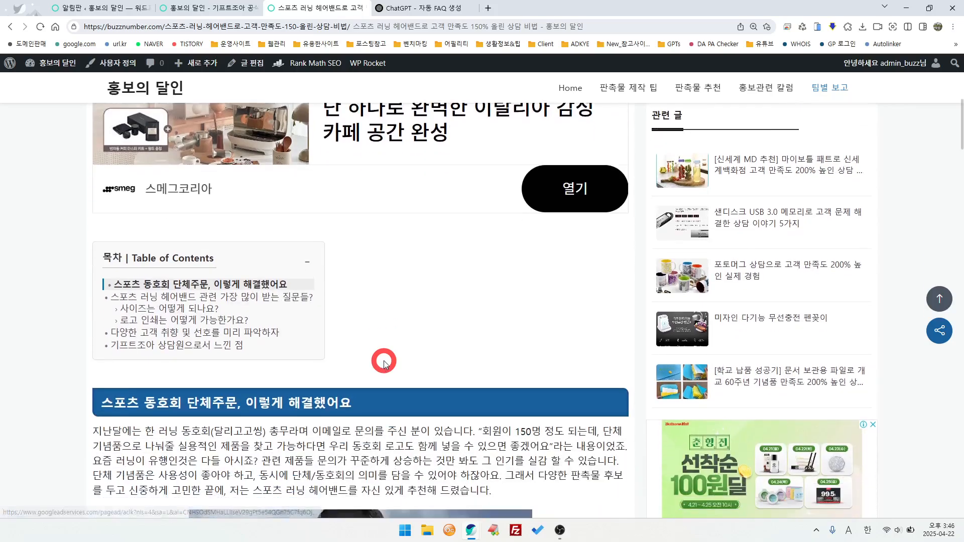
scroll(384, 363, "down", 4)
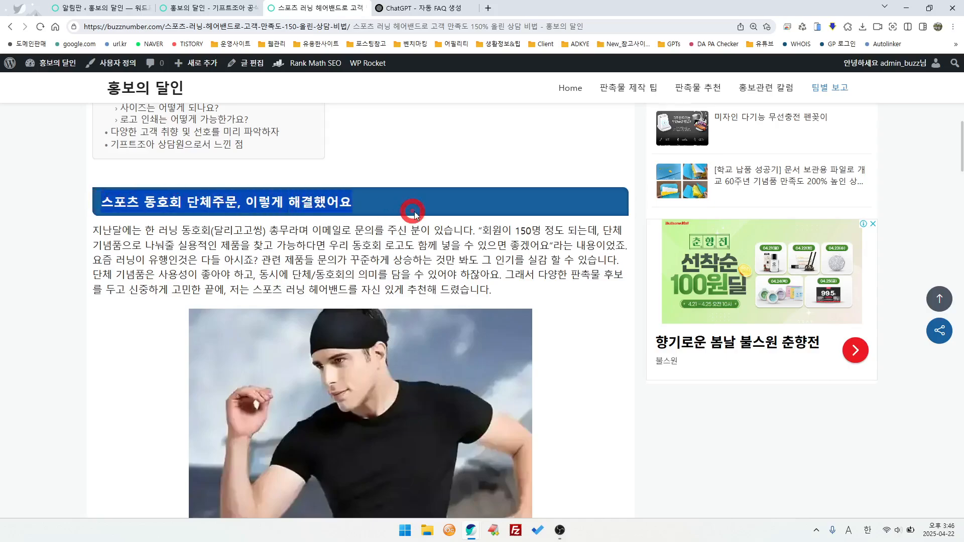
scroll(496, 323, "down", 4)
scroll(496, 324, "down", 8)
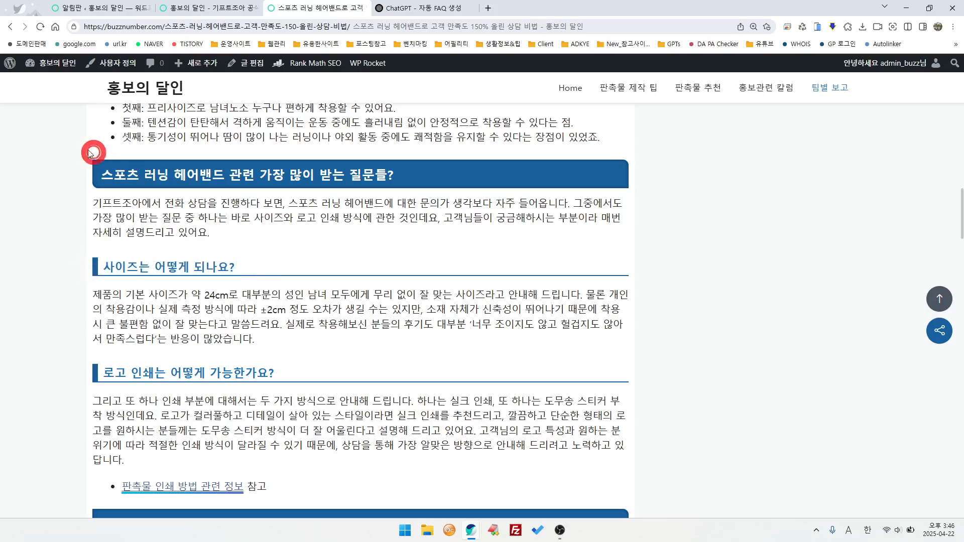
scroll(226, 337, "down", 7)
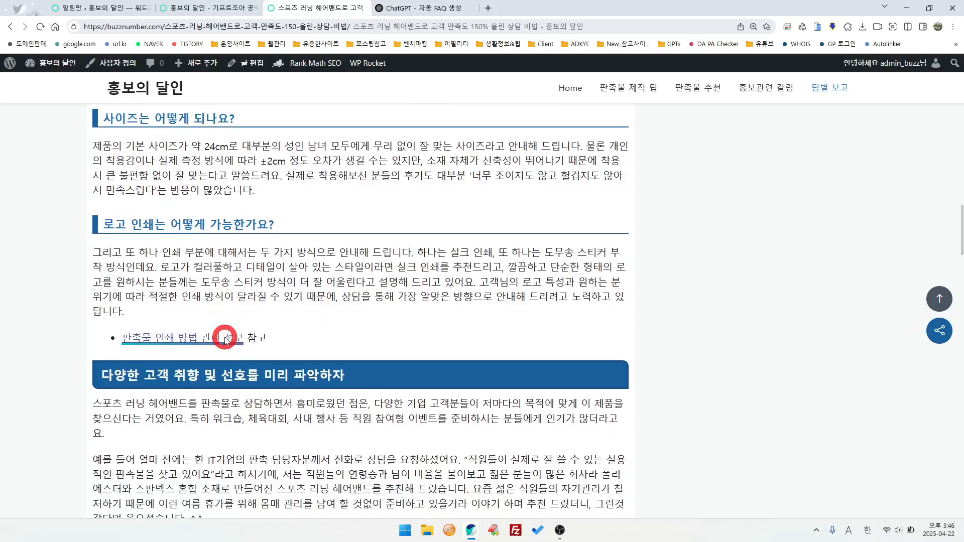
scroll(263, 370, "down", 10)
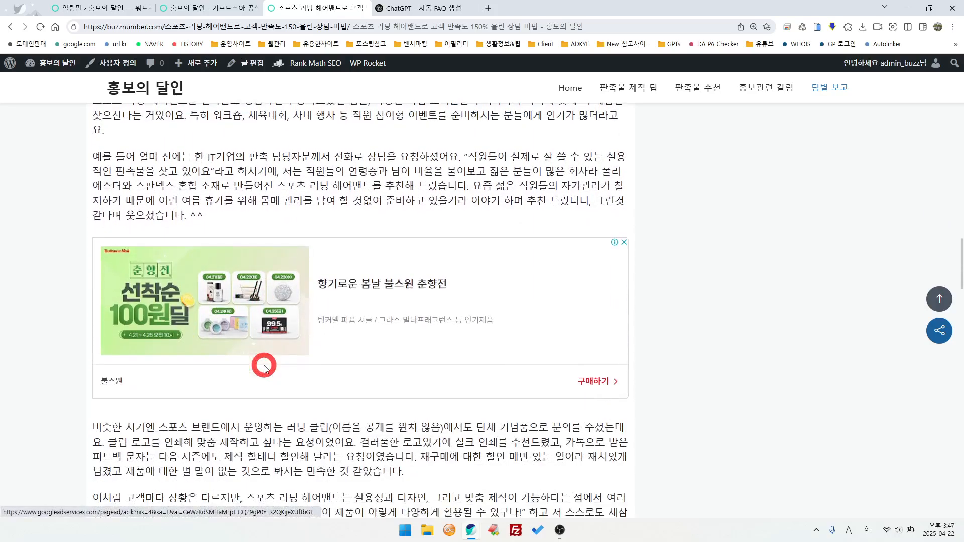
scroll(342, 388, "down", 2)
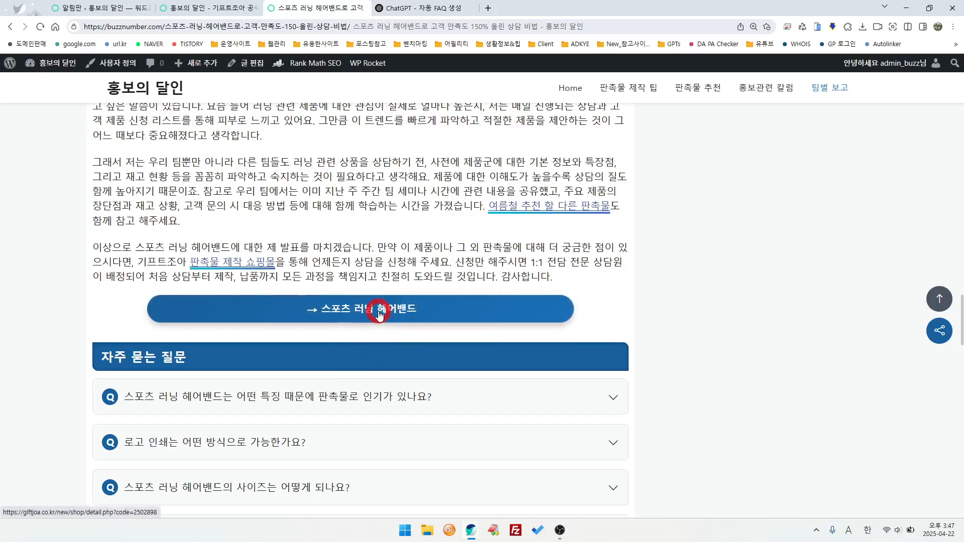
key("alt+Tab")
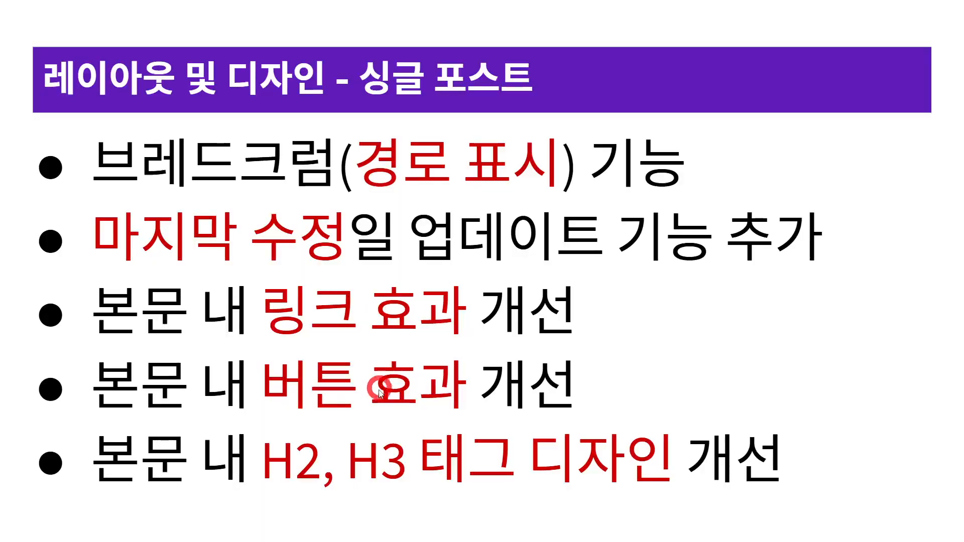
left_click(422, 439)
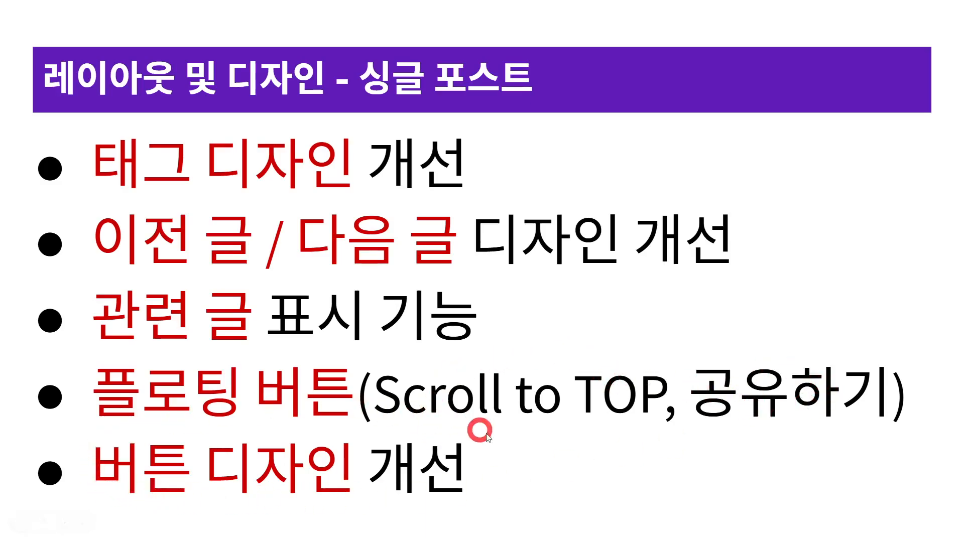
key("alt+Tab")
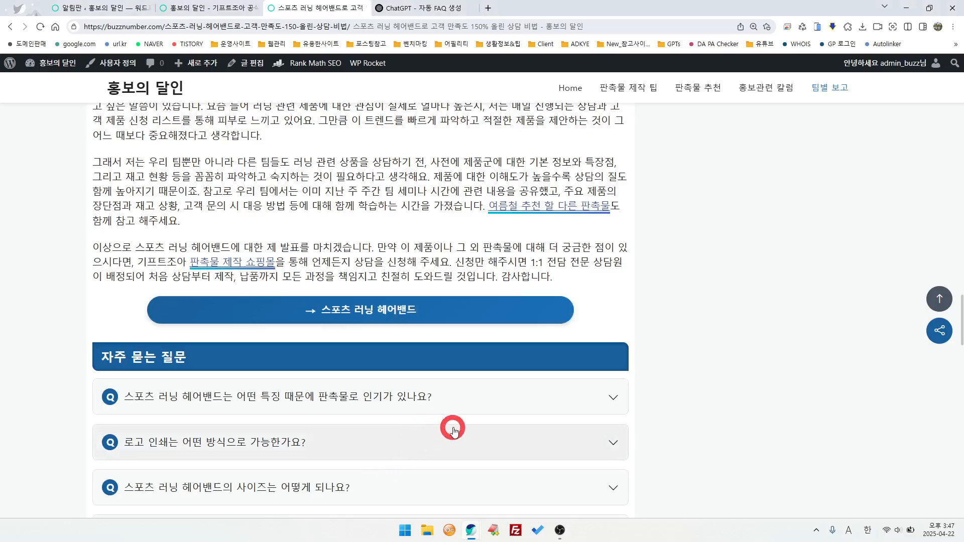
key("alt+Tab")
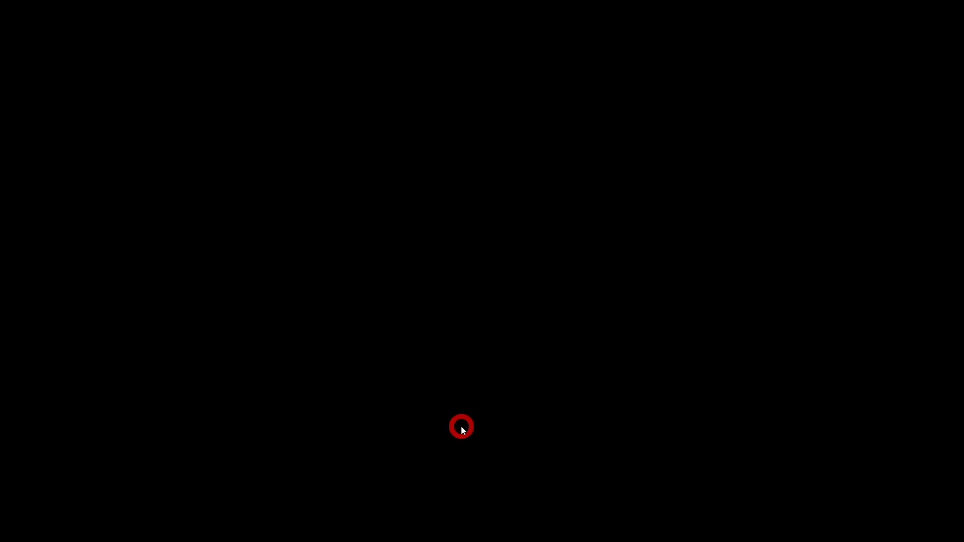
key("alt+Tab")
Examine the post's FAQ, summary boxes, tags, previous-post link and same-category list, and try the floating scroll-to-top button.
scroll(432, 397, "down", 8)
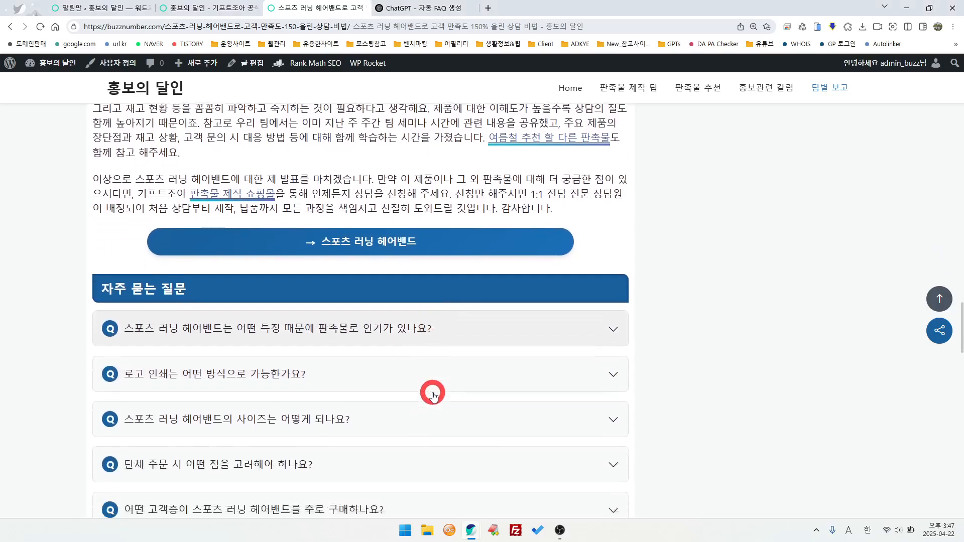
scroll(433, 395, "down", 9)
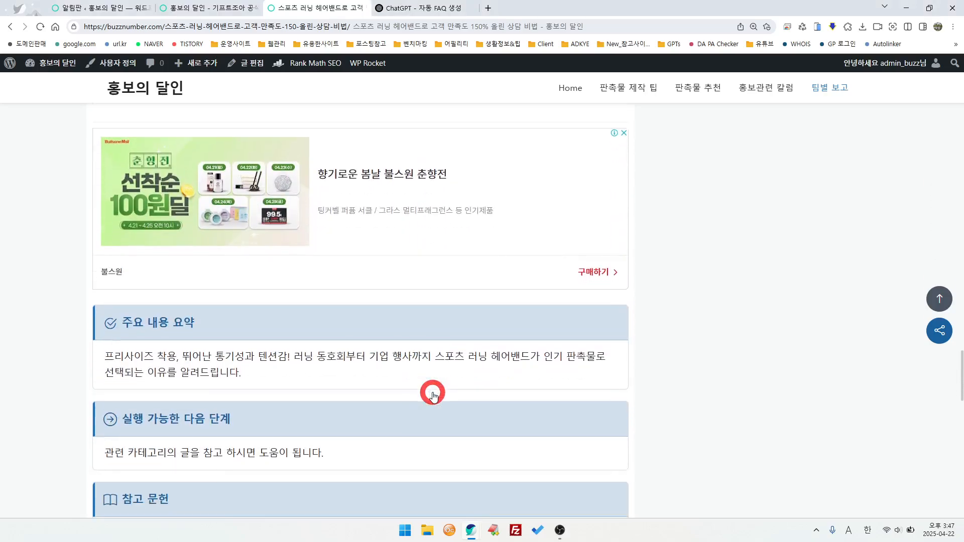
scroll(433, 395, "down", 2)
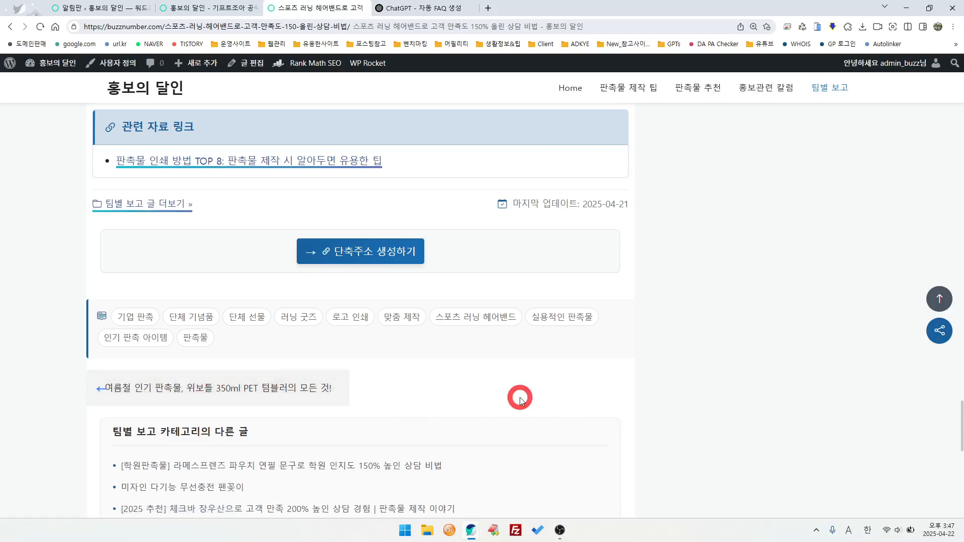
scroll(520, 399, "down", 3)
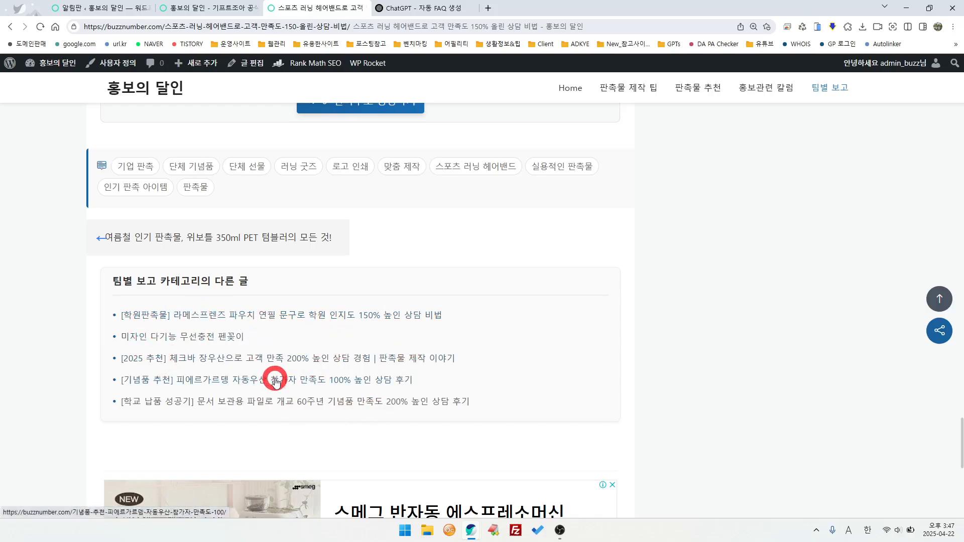
left_click(935, 299)
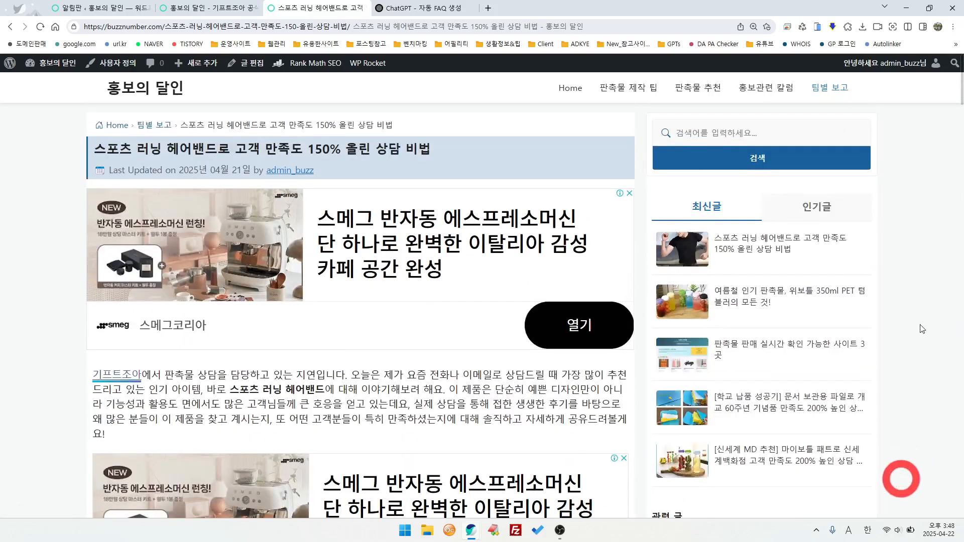
scroll(917, 361, "down", 6)
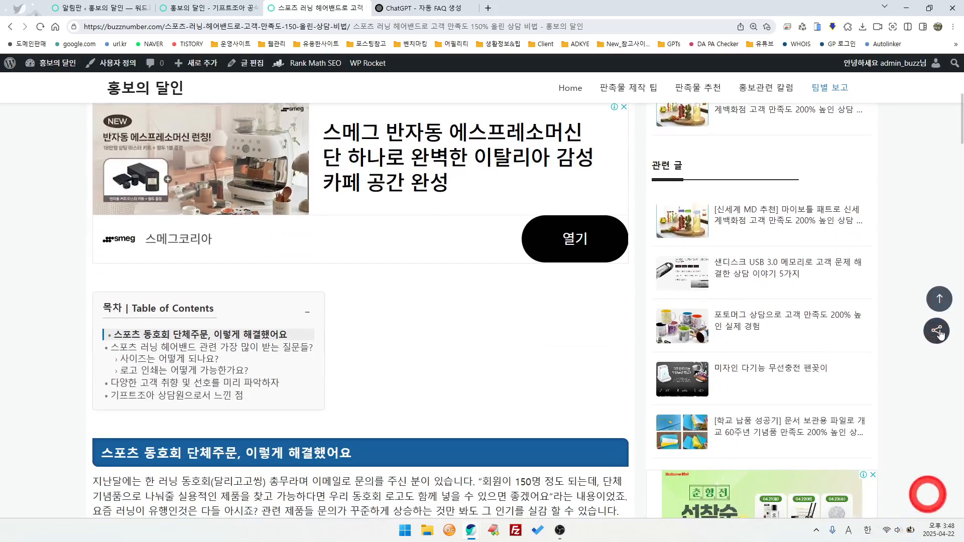
Try the floating share button on the 스포츠 러닝 헤어밴드 post.
left_click(938, 331)
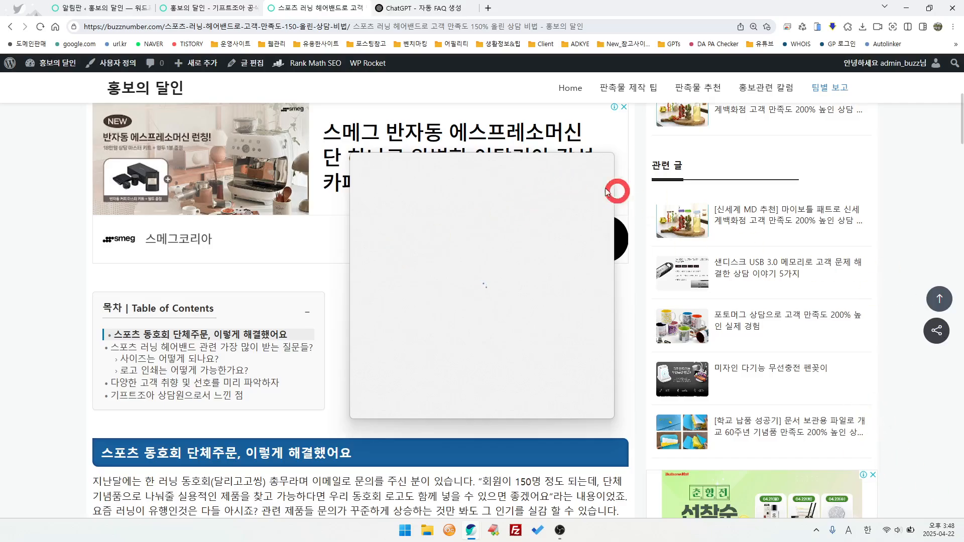
scroll(279, 316, "up", 5)
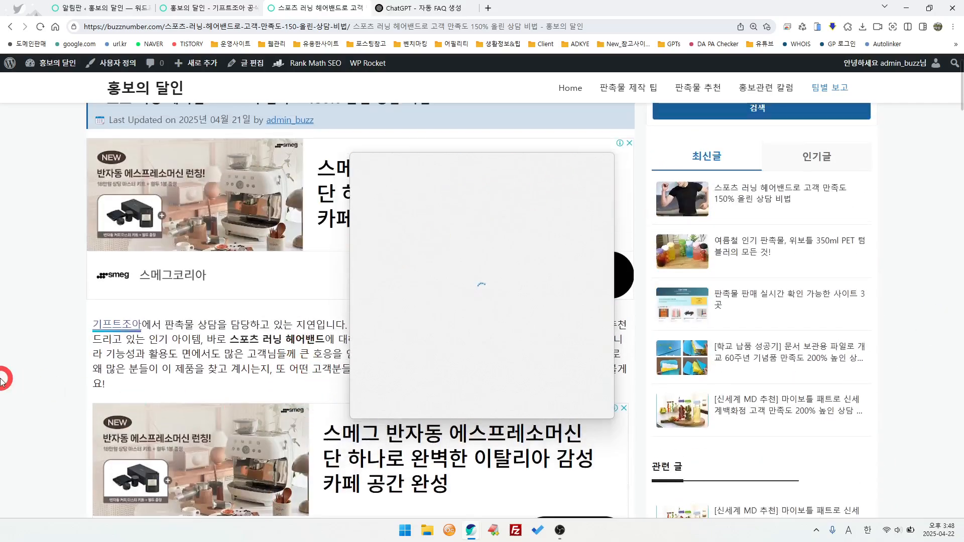
left_click(5, 378)
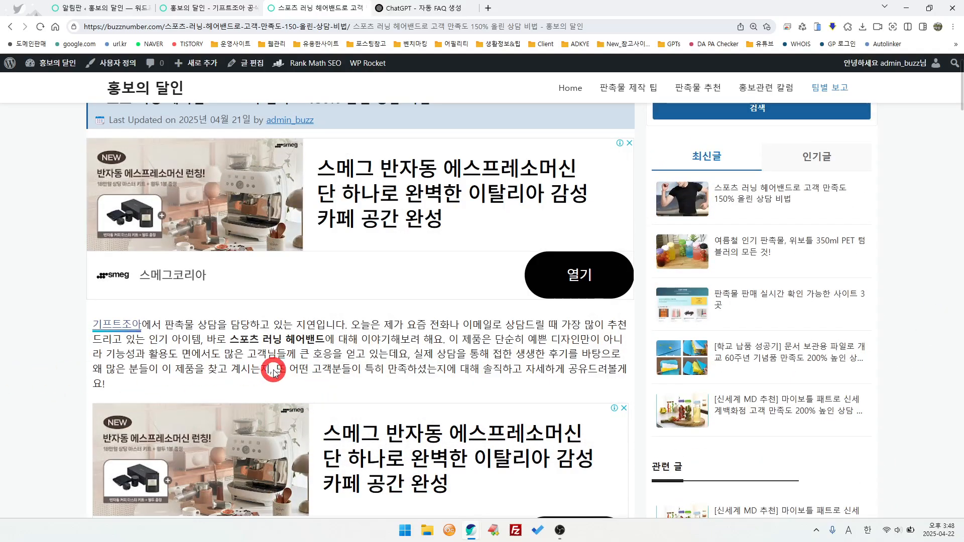
Switch to the presentation to show the 테마 색상 선택 기능 slide, and return to the browser, closing the link-sharing dialog.
key("alt+Tab")
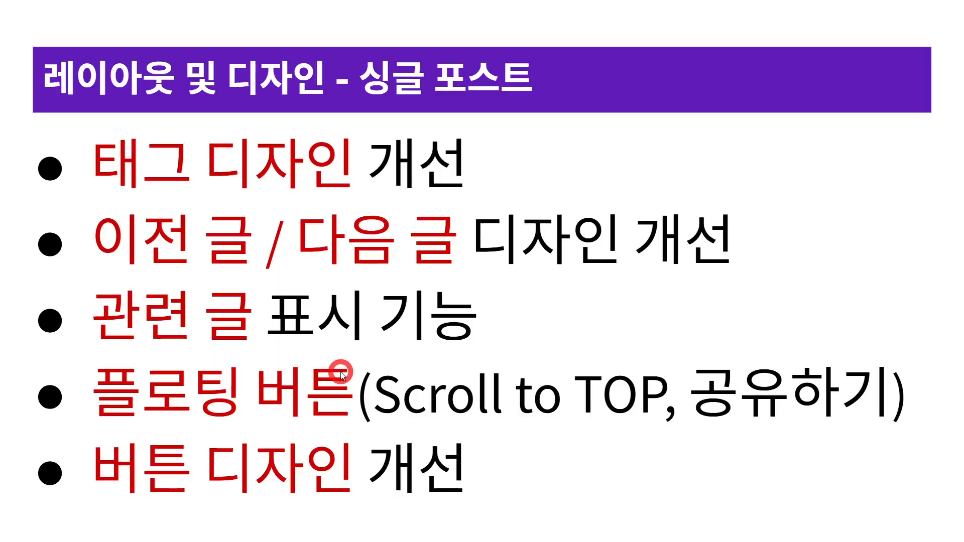
left_click(342, 374)
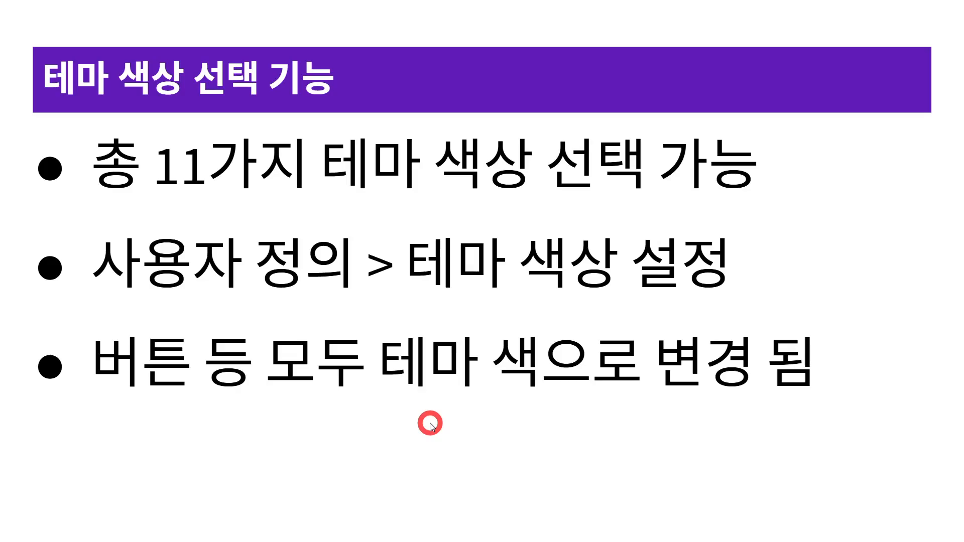
key("alt+Tab")
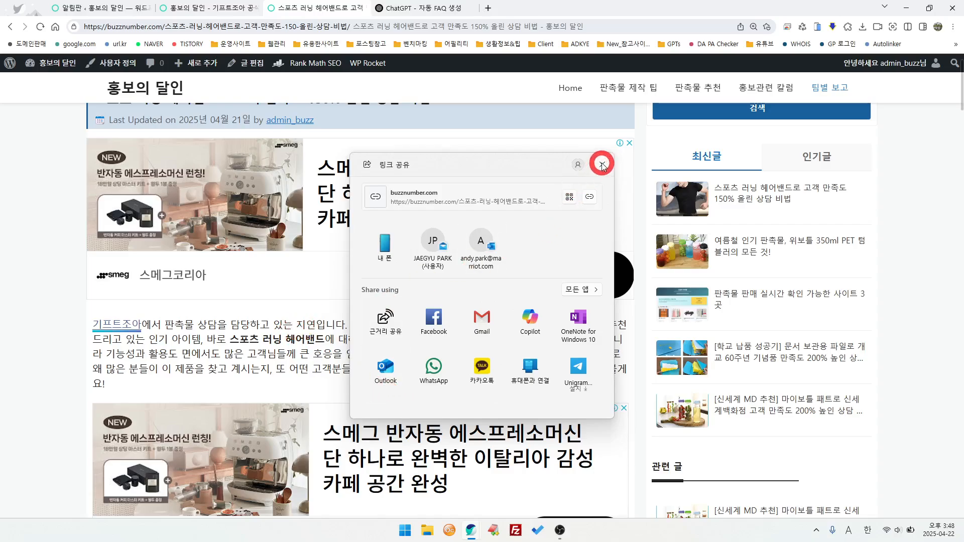
left_click(602, 166)
Open the customizer for the blog's home page and show its 테마 색상 설정 options.
left_click(120, 9)
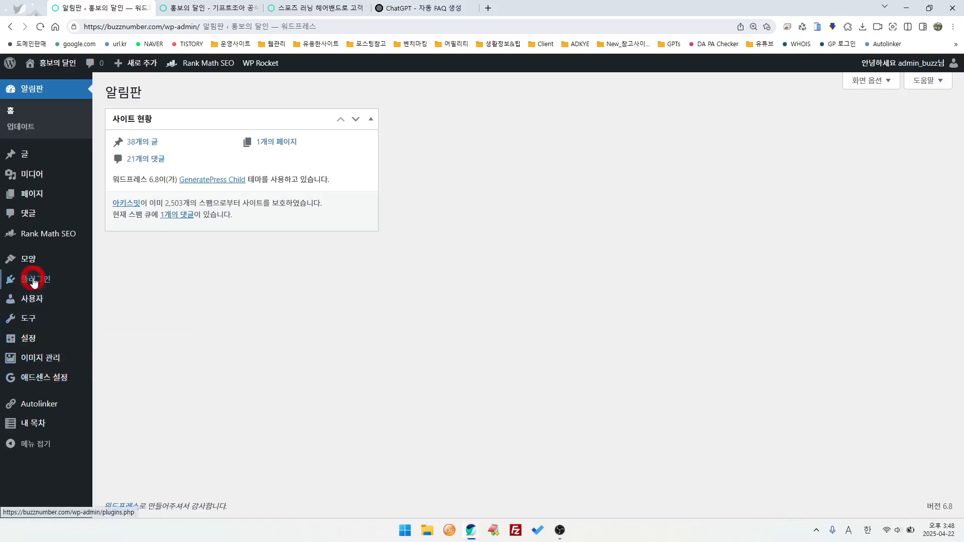
mouse_move(34, 261)
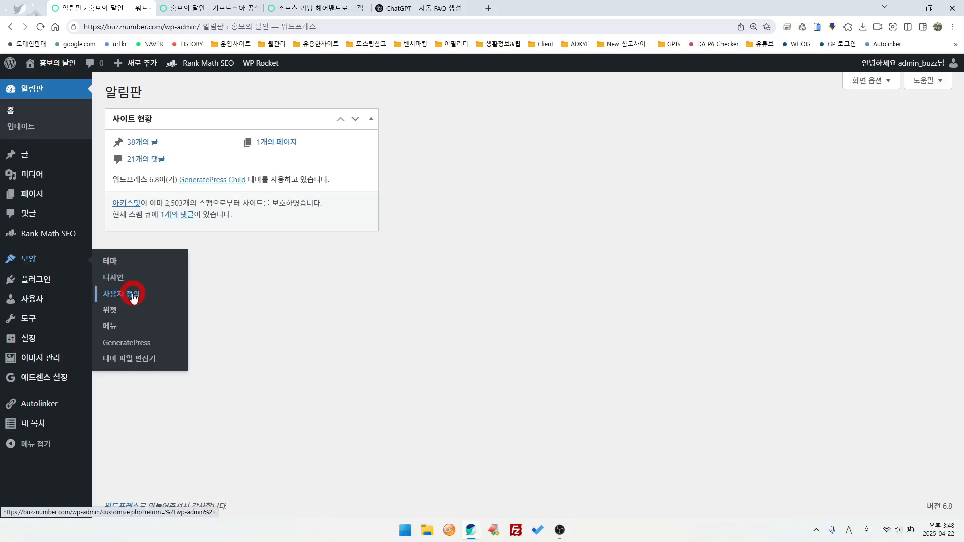
left_click(200, 8)
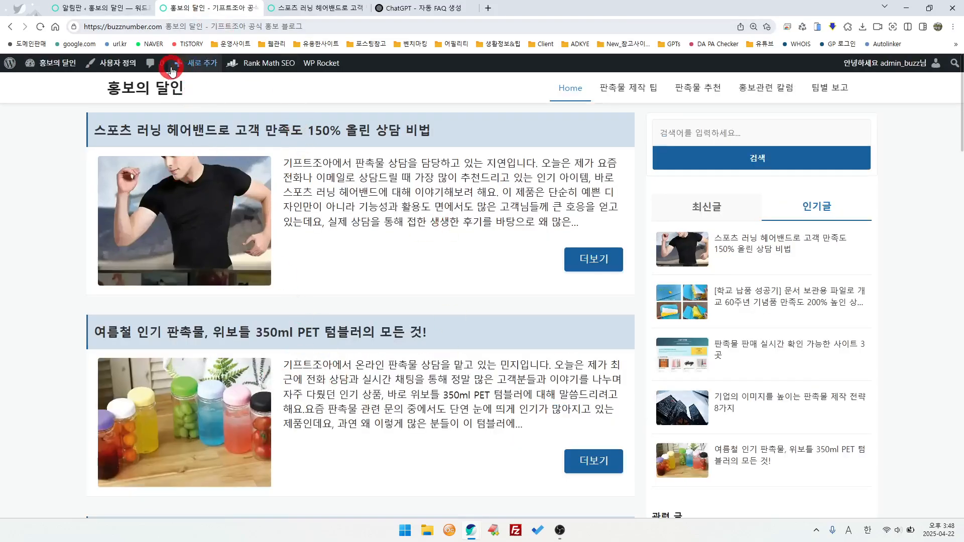
left_click(112, 65)
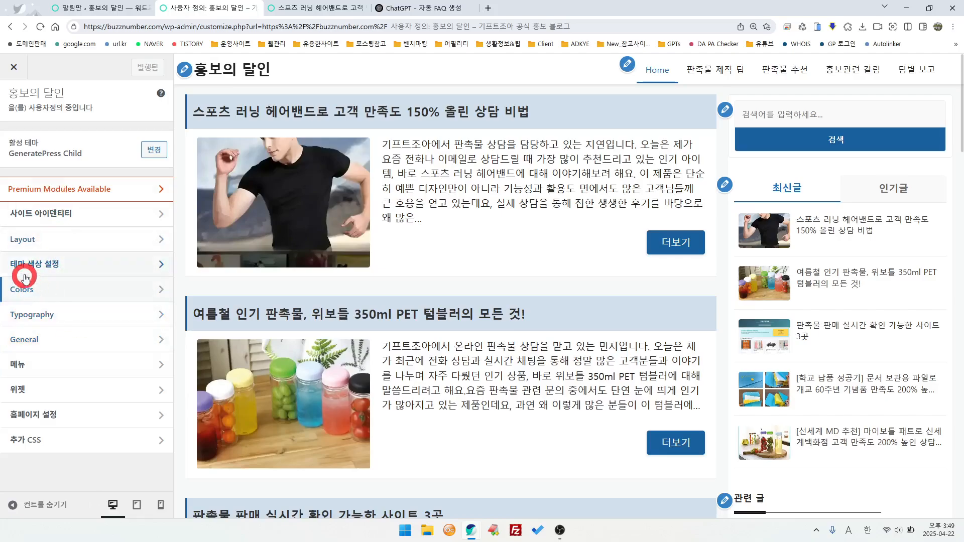
left_click(93, 271)
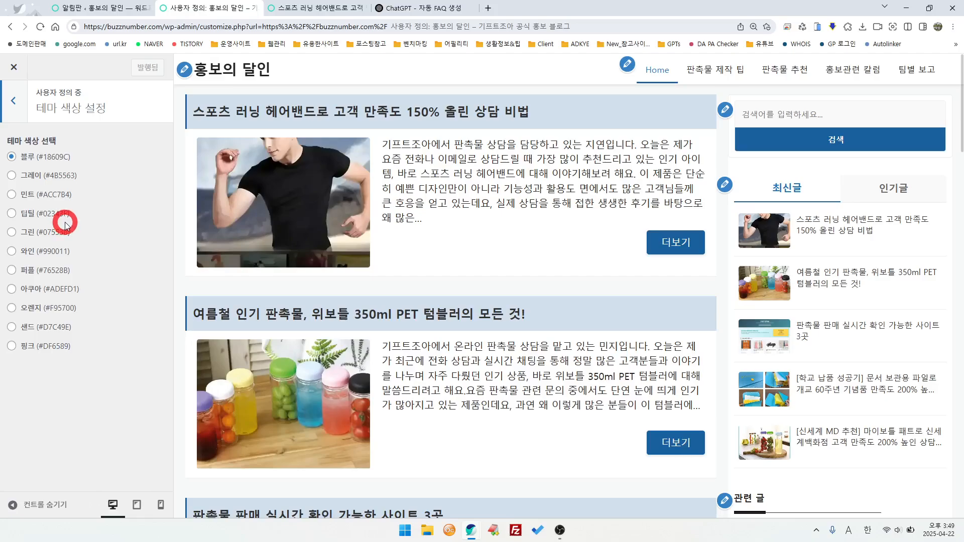
Preview the home page in the 그레이, 민트, 딥틸, 그린, 와인, 퍼플, 아쿠아, 오렌지, 샌드 and 핑크 theme colours in turn.
left_click(12, 176)
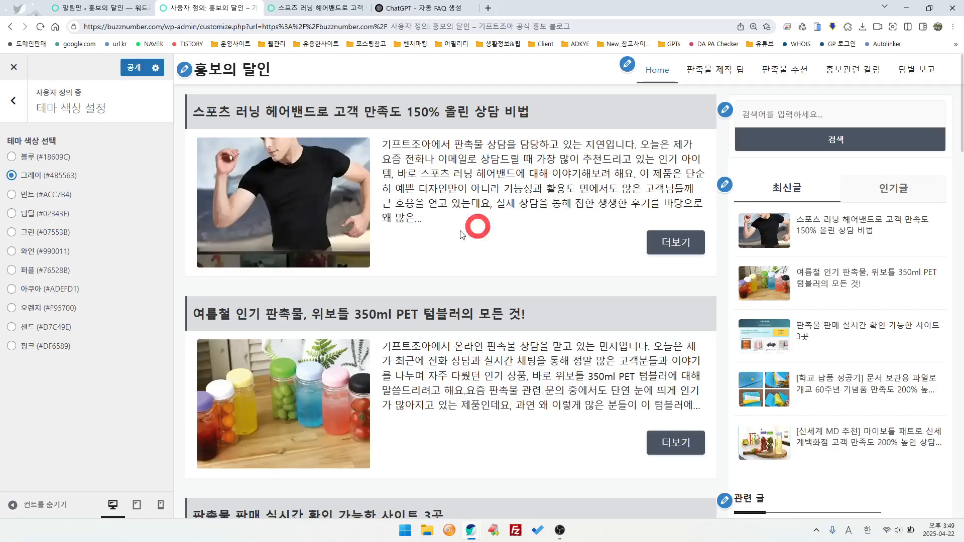
left_click(13, 195)
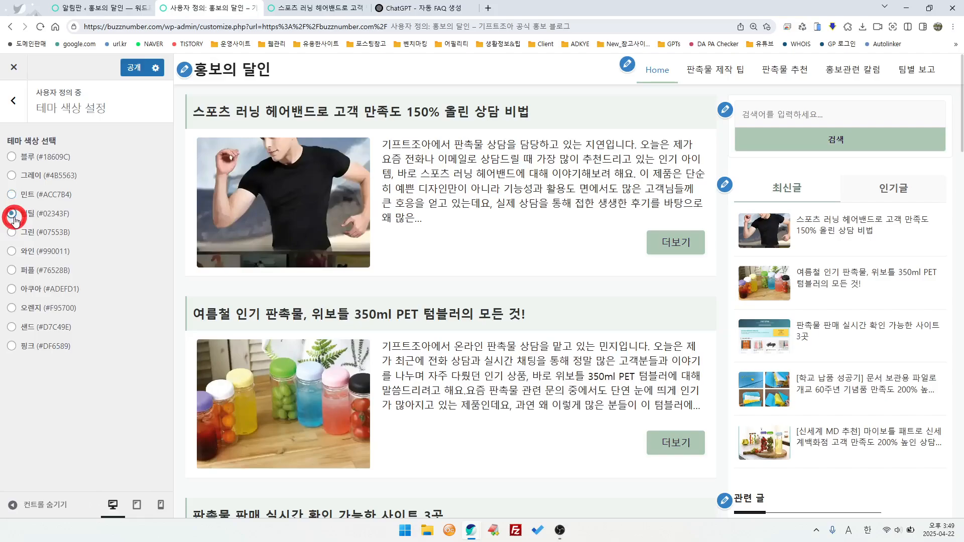
left_click(14, 218)
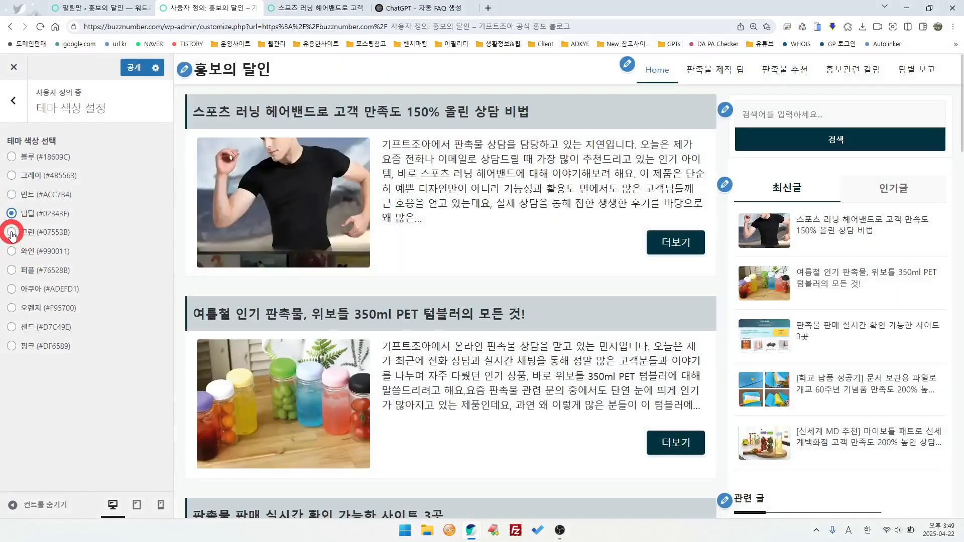
left_click(11, 232)
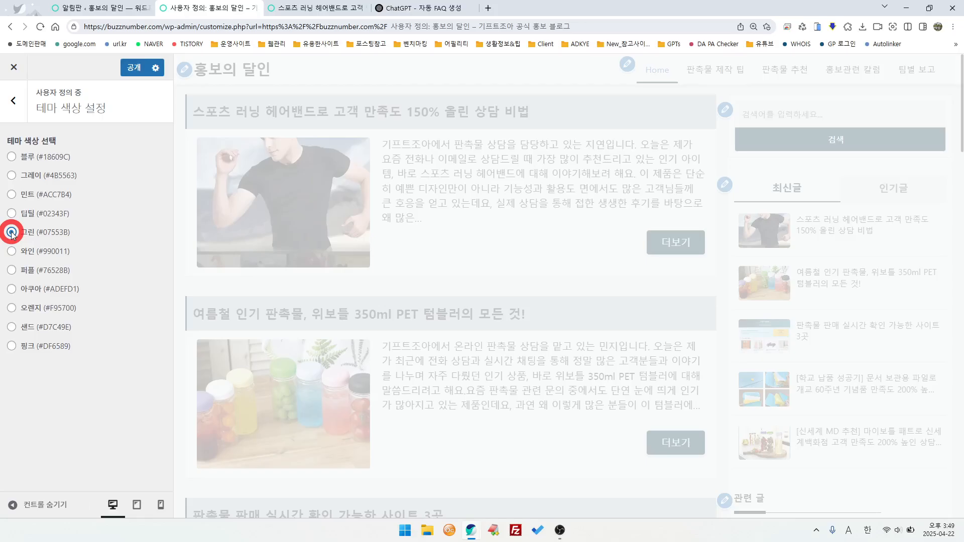
left_click(11, 252)
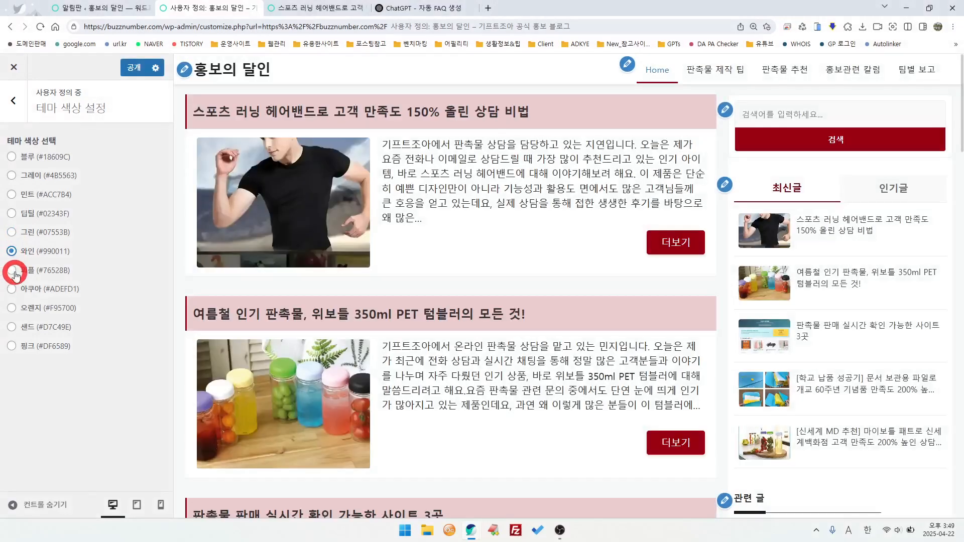
left_click(11, 270)
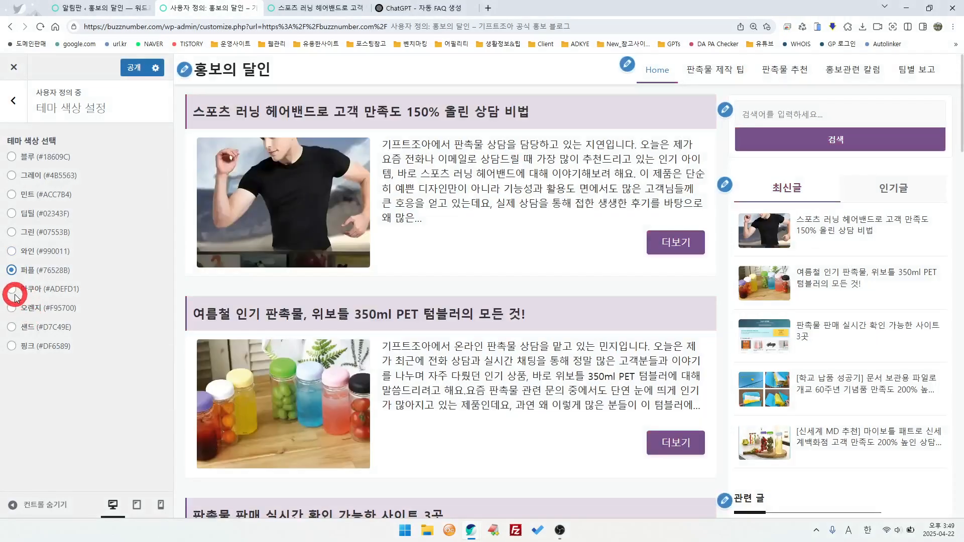
left_click(12, 290)
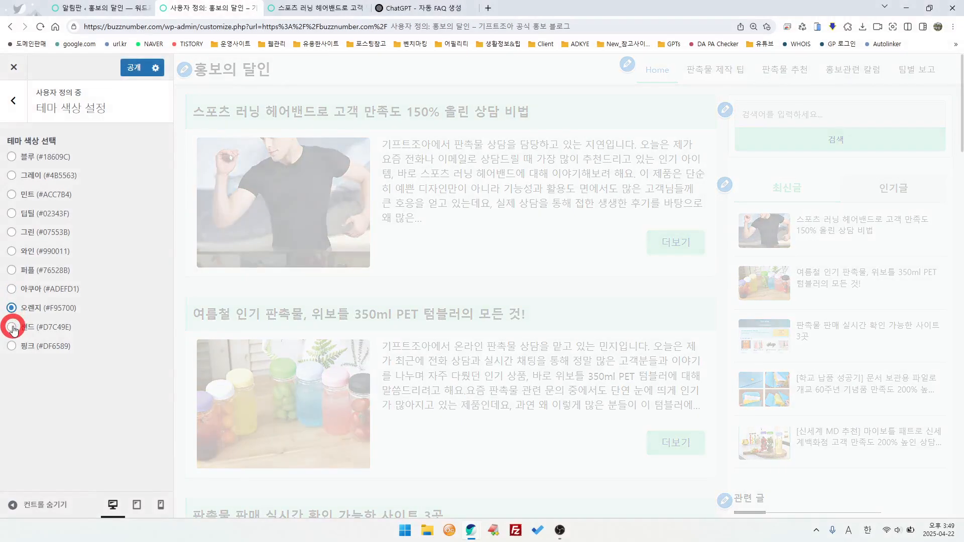
left_click(13, 327)
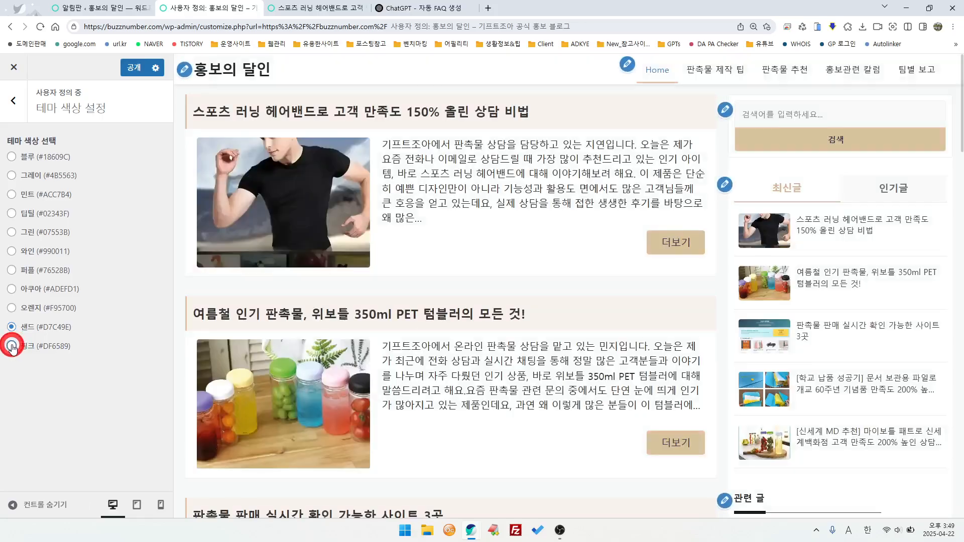
left_click(12, 347)
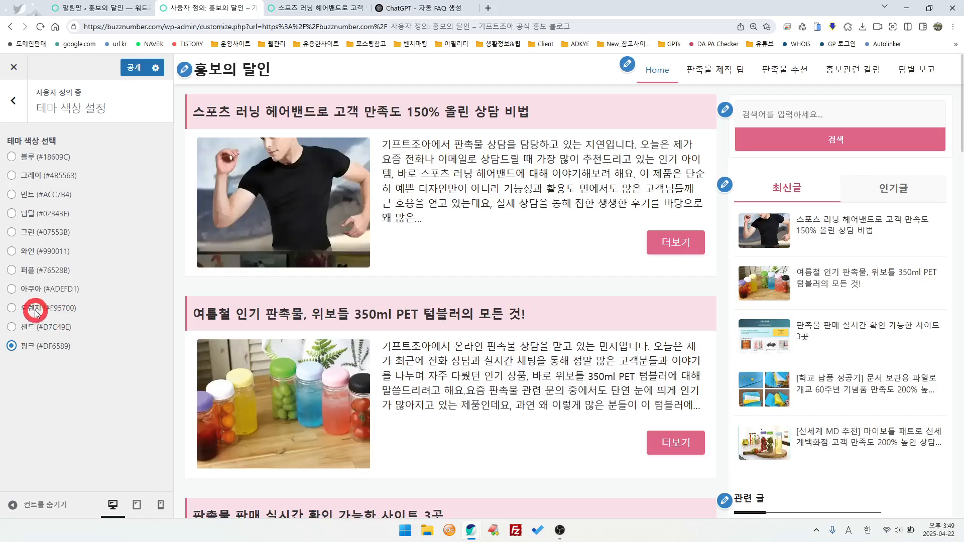
Set the theme colour to 와인 (#990011), publish the change and leave the customizer.
left_click(12, 251)
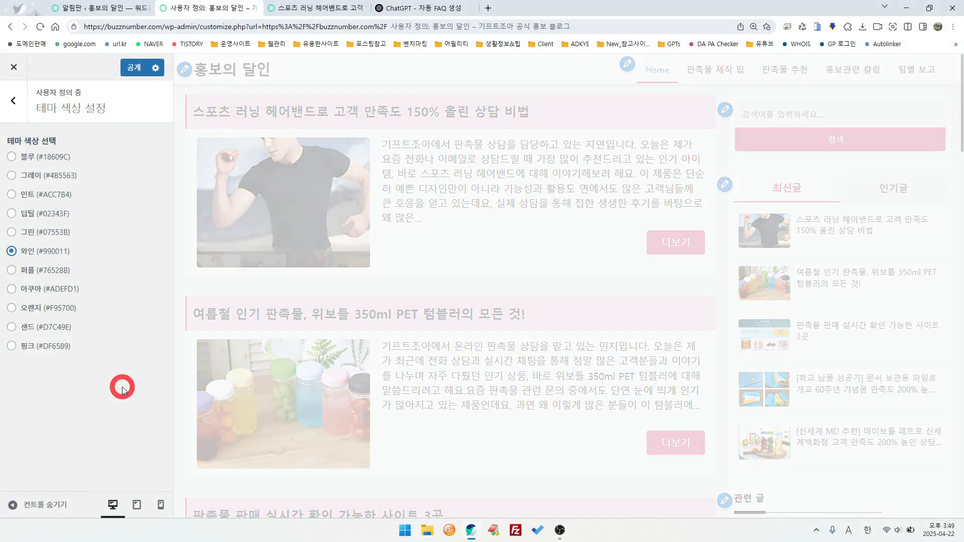
left_click(137, 69)
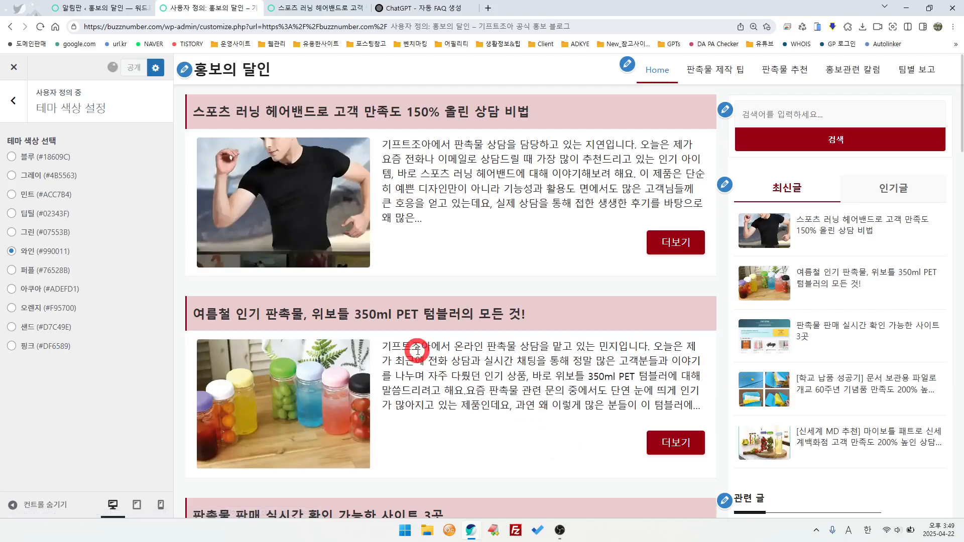
left_click(14, 67)
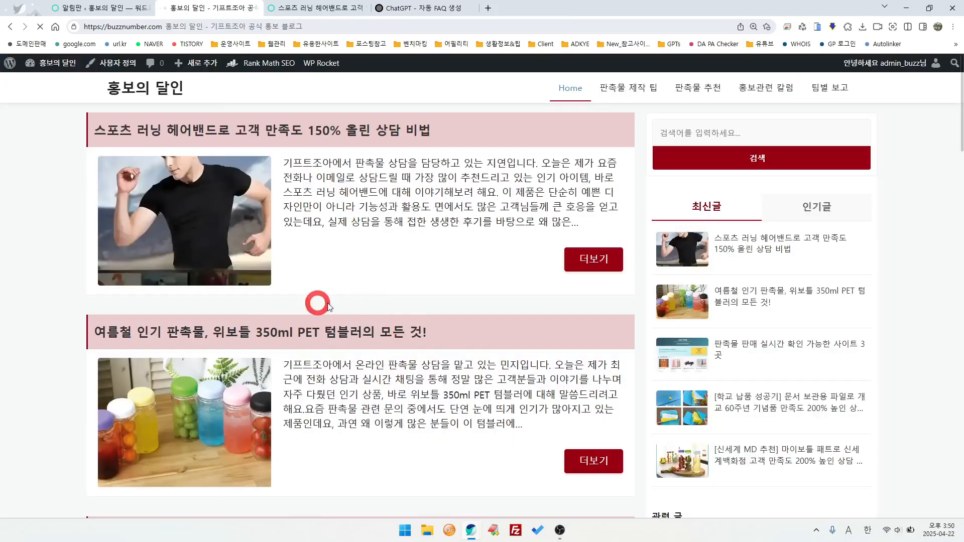
Open the 스포츠 러닝 헤어밴드 post from the home page and examine the theme colour on its title, headings, call-to-action button and FAQ.
left_click(589, 261)
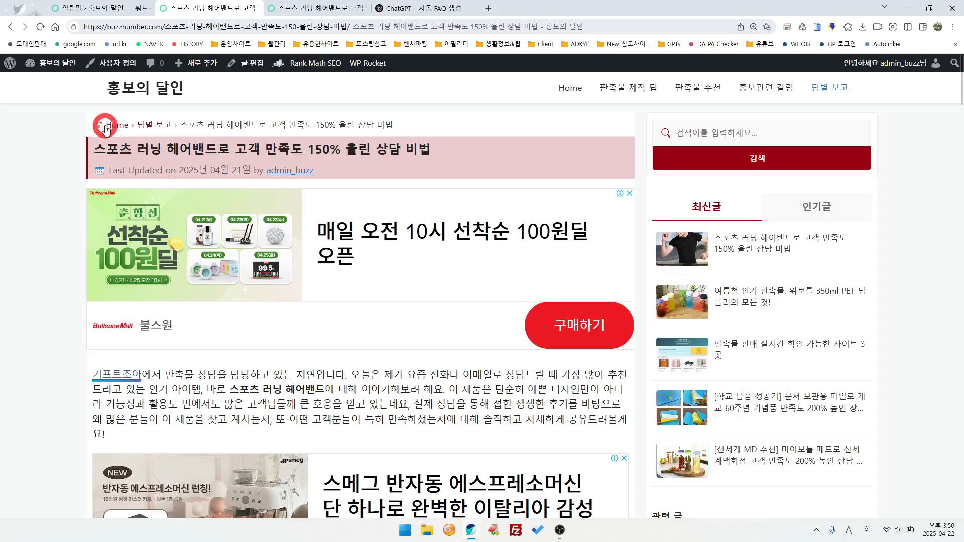
scroll(505, 371, "down", 5)
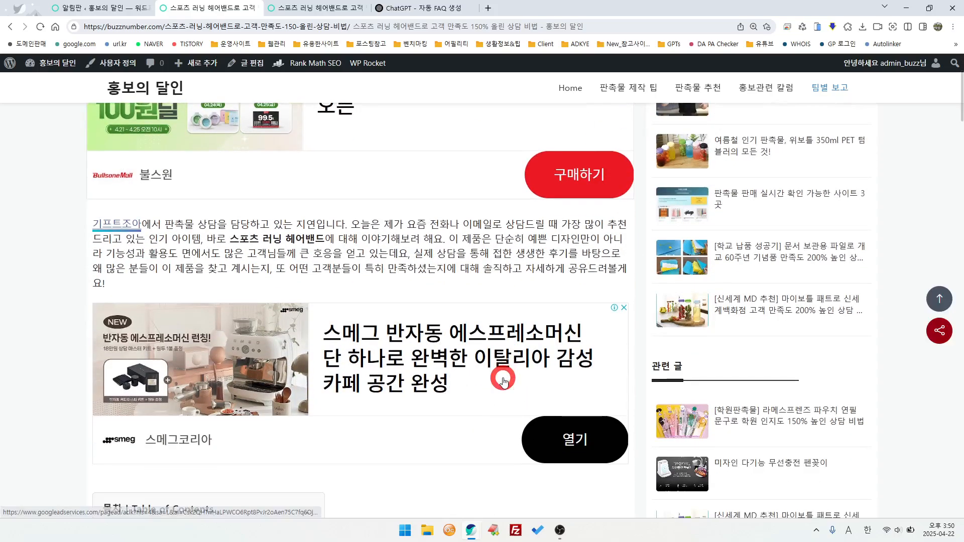
scroll(505, 381, "down", 6)
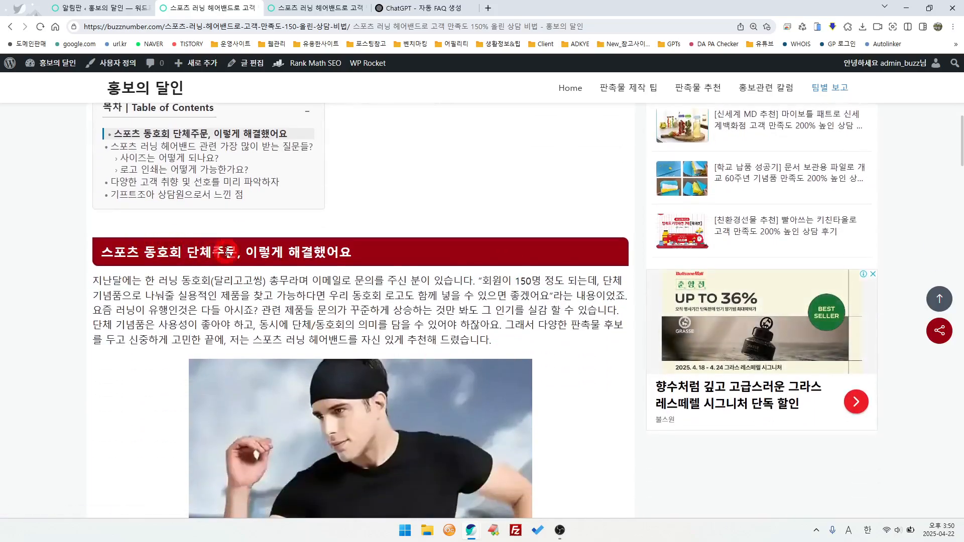
scroll(411, 306, "down", 12)
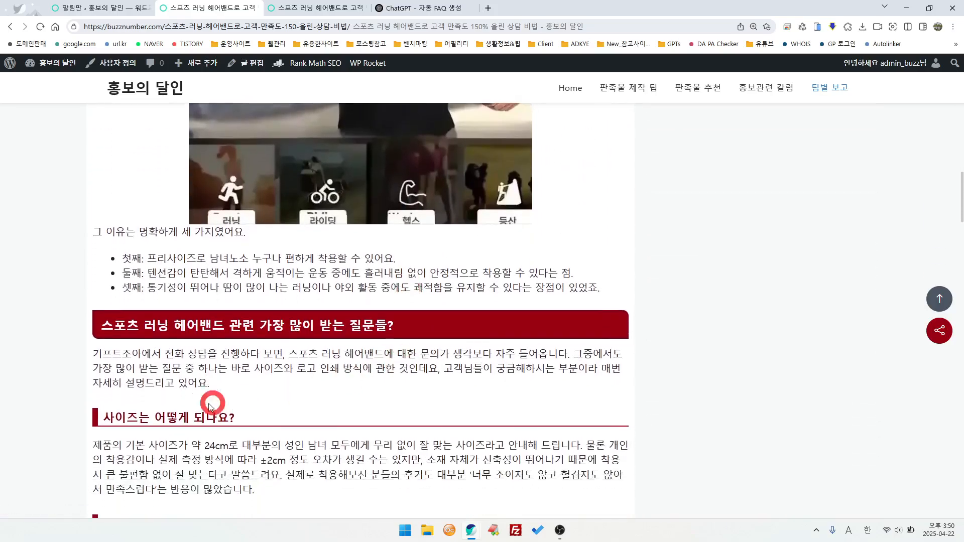
scroll(190, 414, "down", 19)
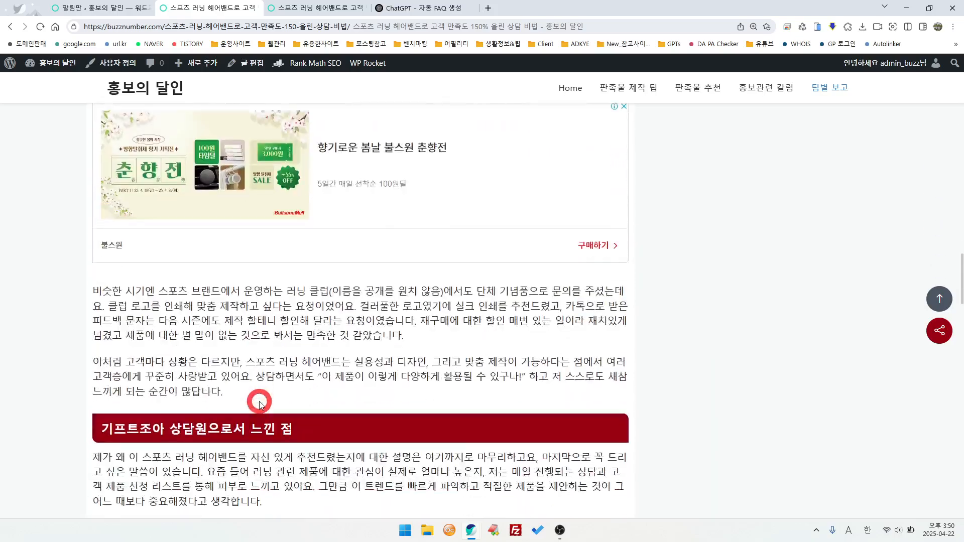
scroll(338, 418, "down", 3)
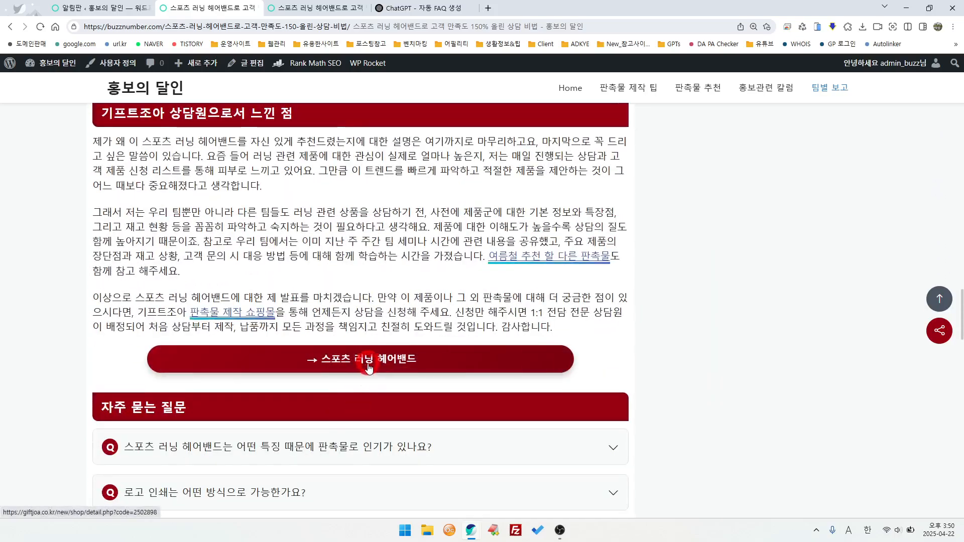
scroll(366, 360, "down", 2)
scroll(367, 370, "down", 3)
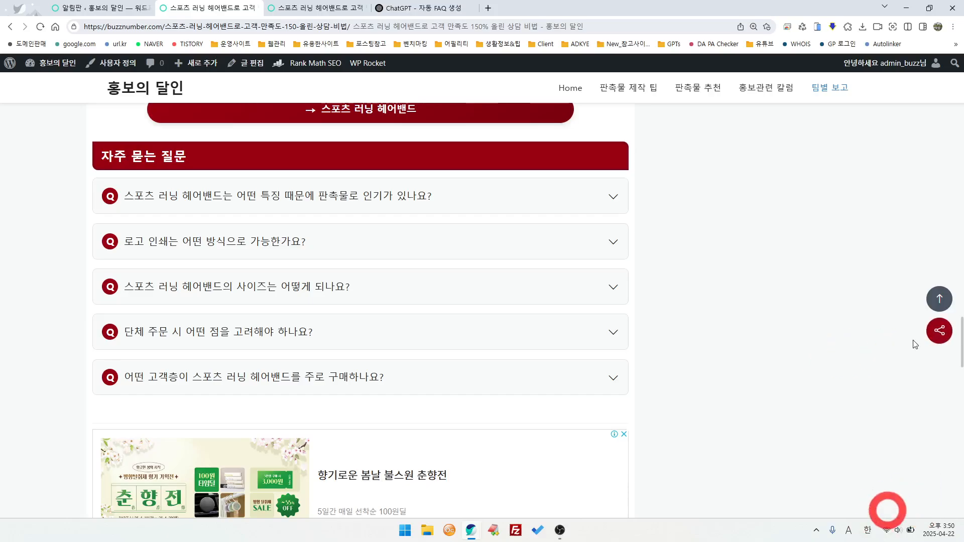
Examine the theme colour on the post's summary boxes, 단축주소 생성하기 button, tags and Post Comment button.
scroll(334, 370, "down", 2)
scroll(301, 377, "down", 5)
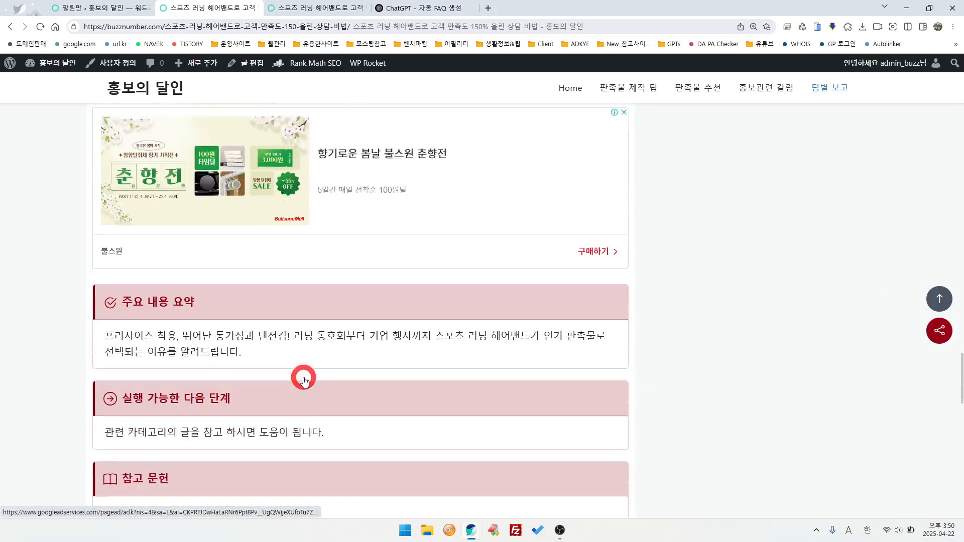
scroll(227, 312, "down", 7)
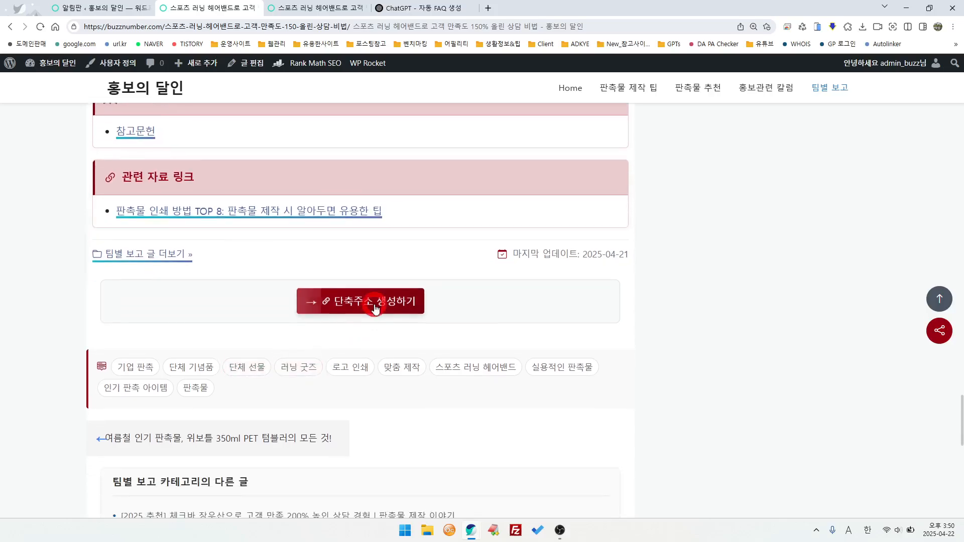
scroll(385, 398, "down", 2)
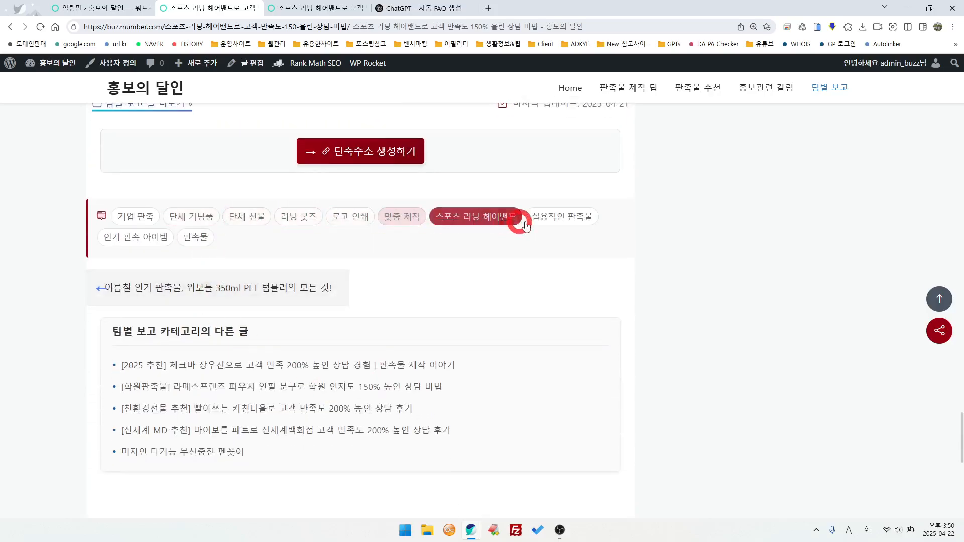
scroll(206, 404, "down", 9)
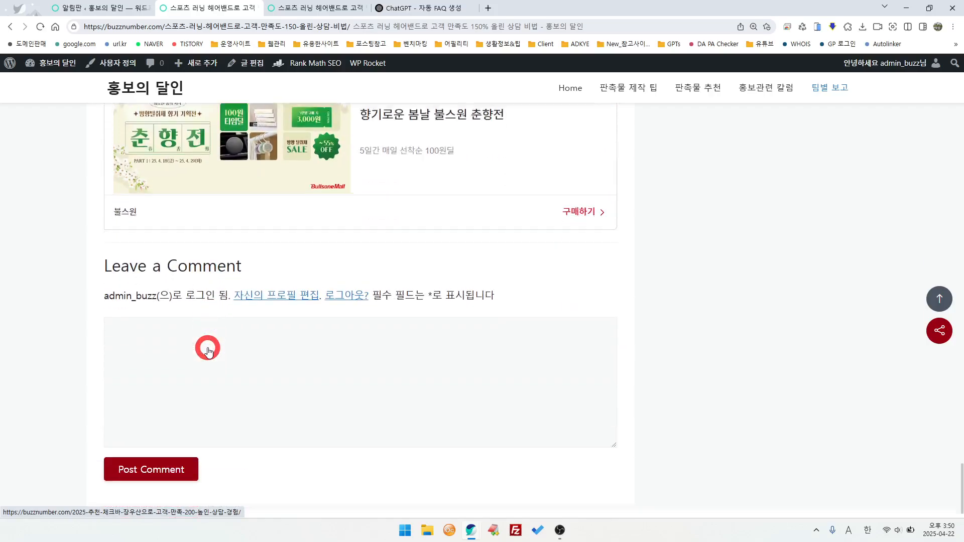
left_click(139, 452)
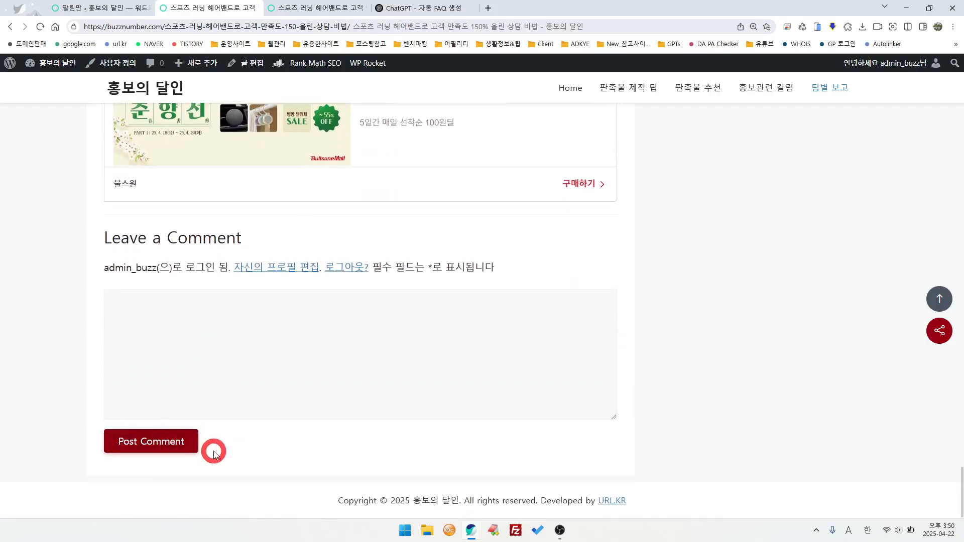
Switch to the Google Slides presentation and advance to the HTML 엔티티 변환 방지 기능 slide.
key("alt+Tab")
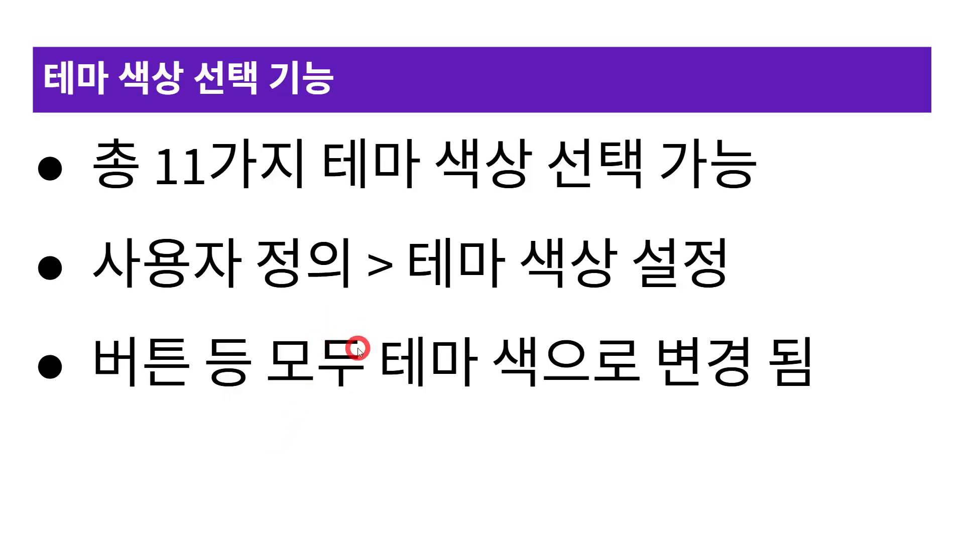
key("Right")
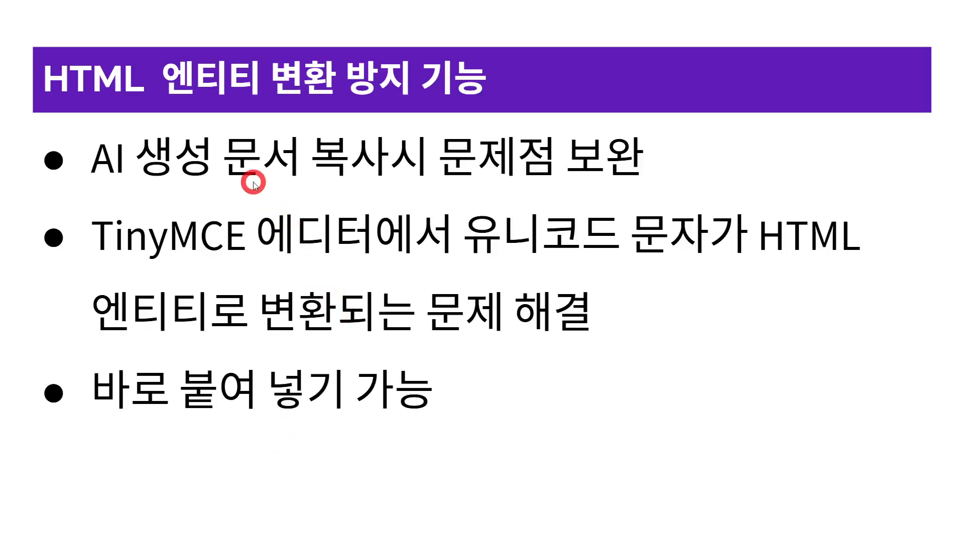
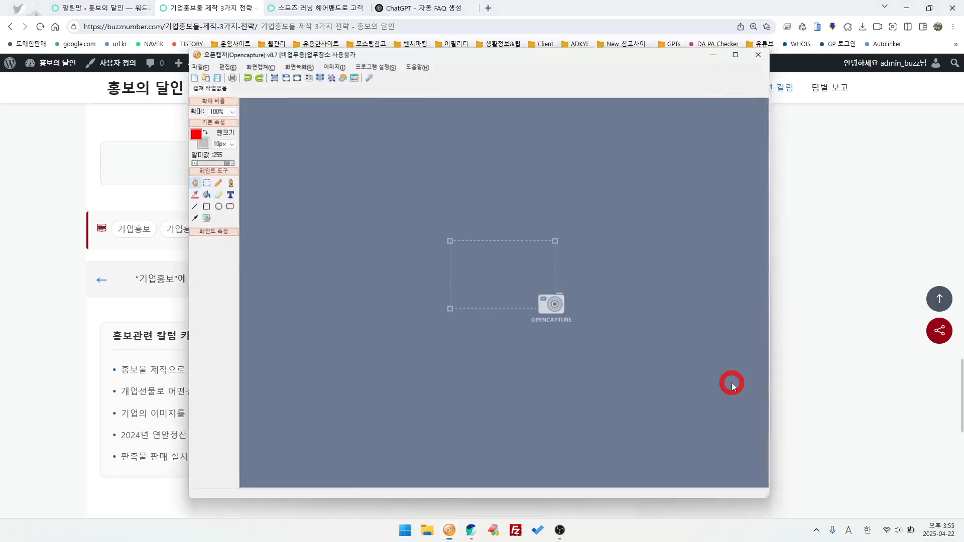
Capture the post area from the 단축주소 생성하기 button through the 홍보관련 칼럼 카테고리의 다른 글 list in Opencapture, and hide its window.
left_click(819, 385)
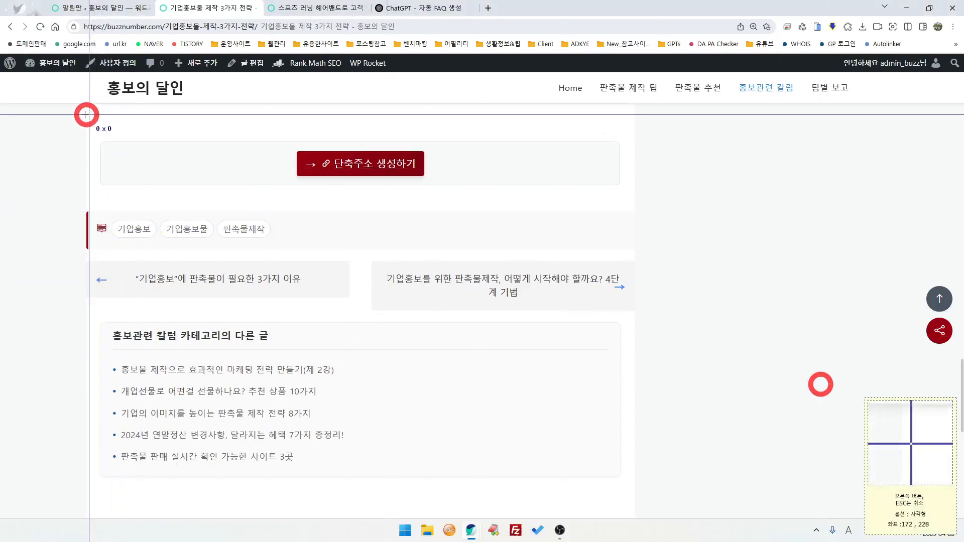
left_click_drag(60, 114, 656, 506)
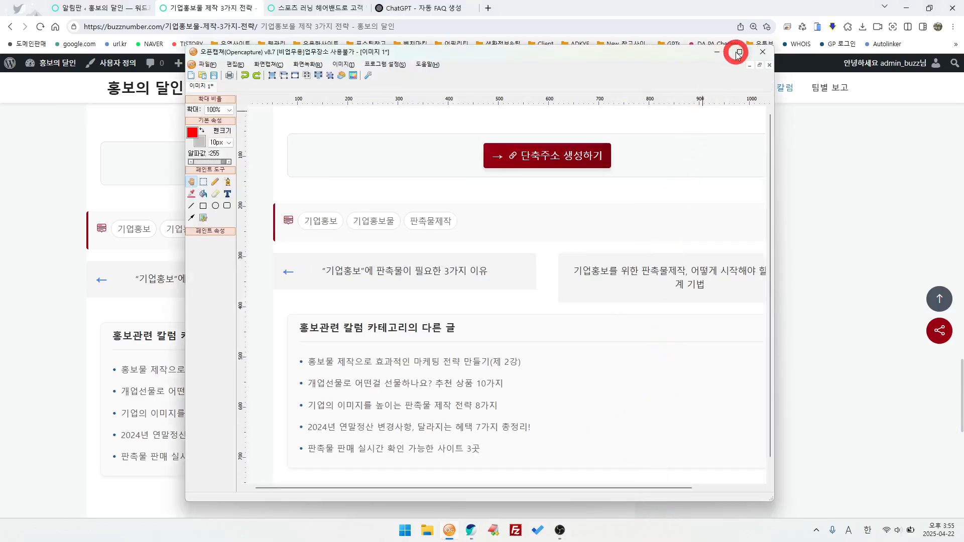
left_click(738, 52)
Open the 기업홍보물 제작 3가지 전략 post for editing and copy all of its content blocks.
scroll(502, 312, "up", 3)
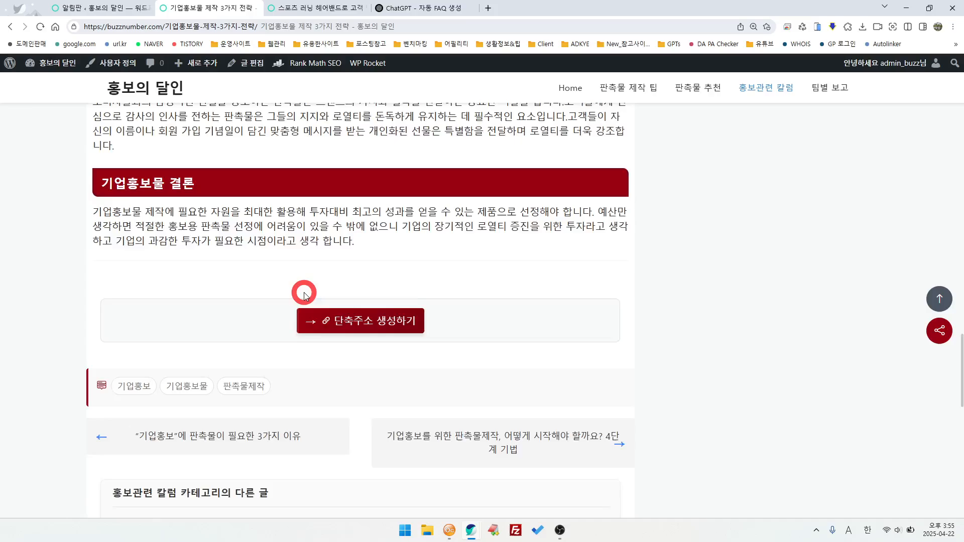
scroll(304, 294, "up", 2)
left_click(249, 63)
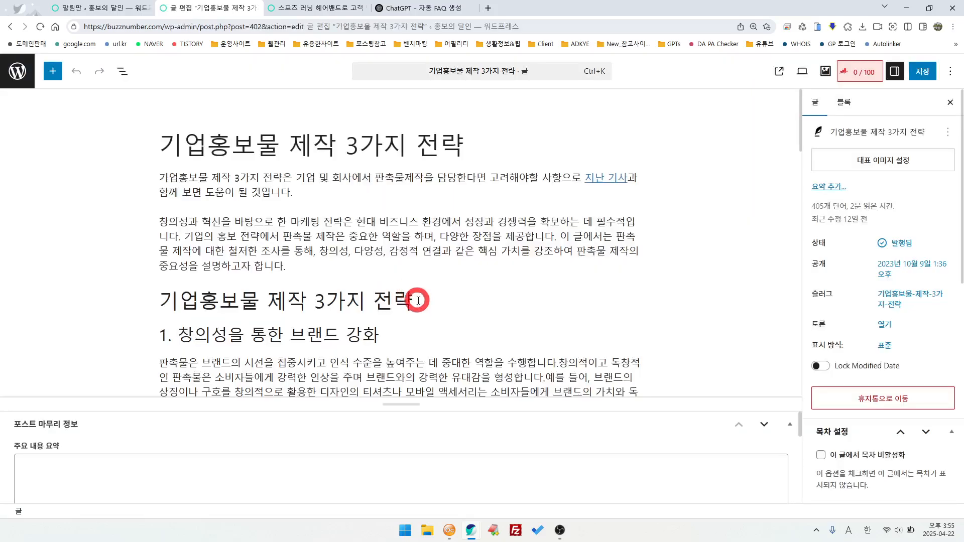
left_click(367, 236)
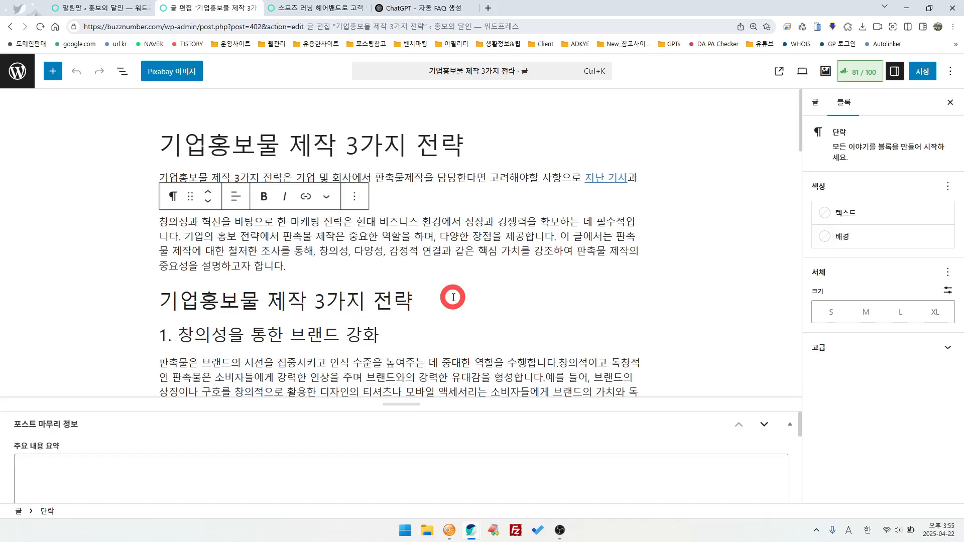
key("ctrl+a")
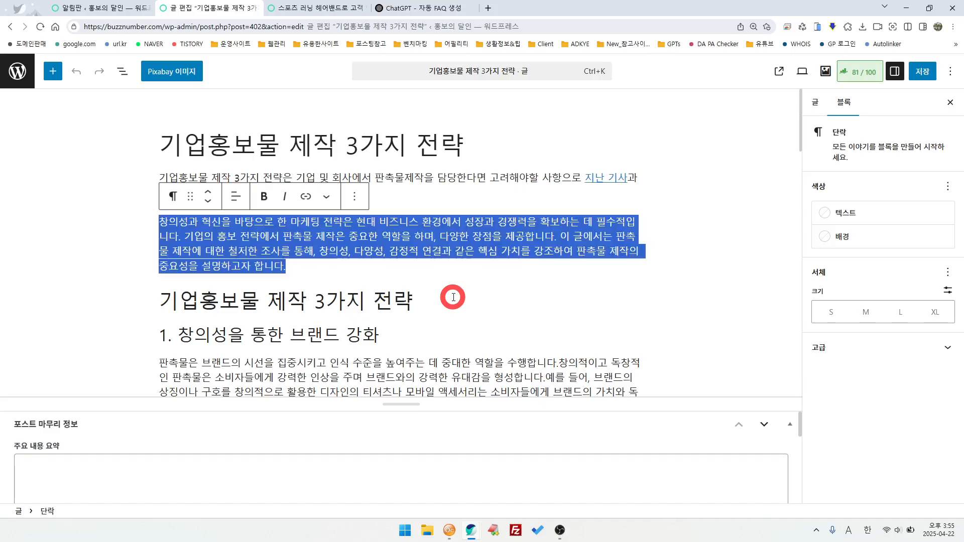
key("ctrl+a")
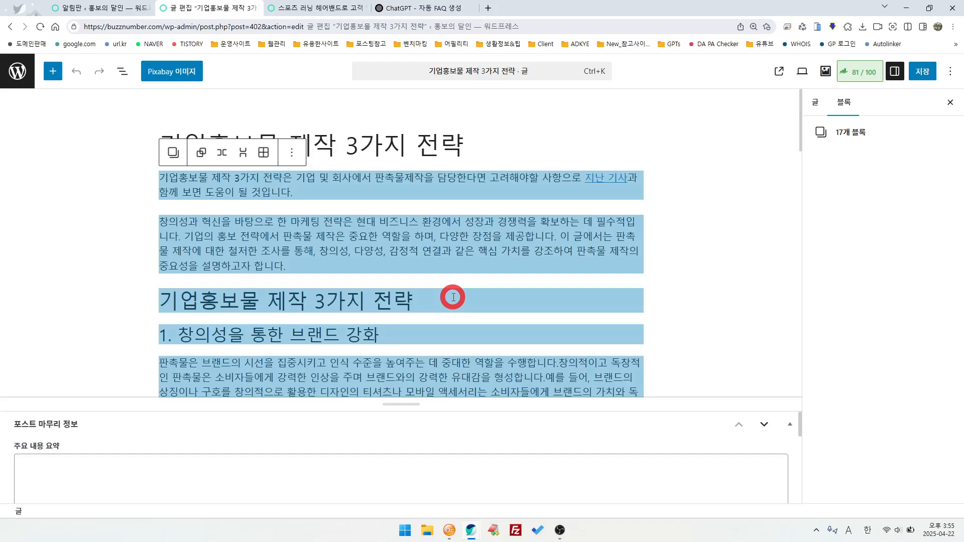
key("ctrl+c")
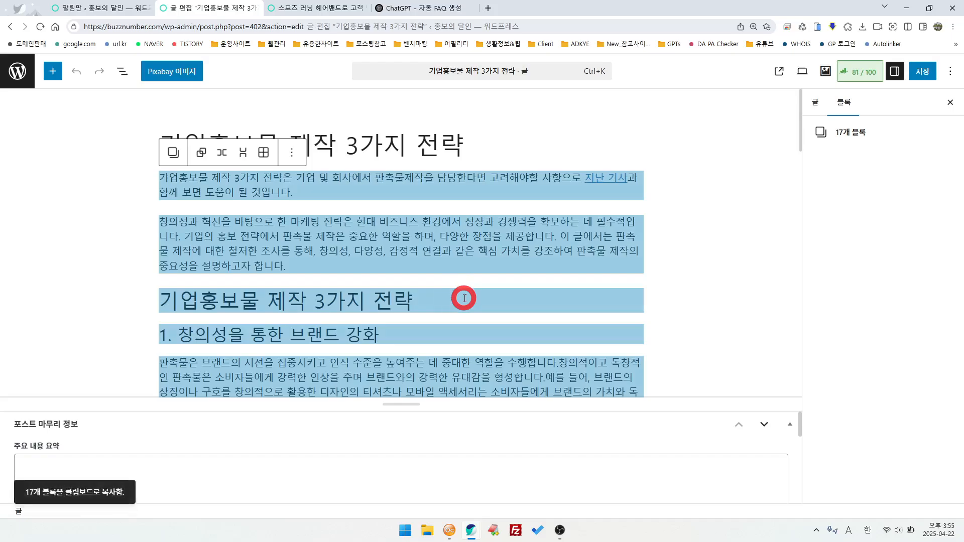
Submit the copied post content to the 자동 FAQ 생성 GPT in ChatGPT and follow the FAQ as it is generated.
left_click(421, 8)
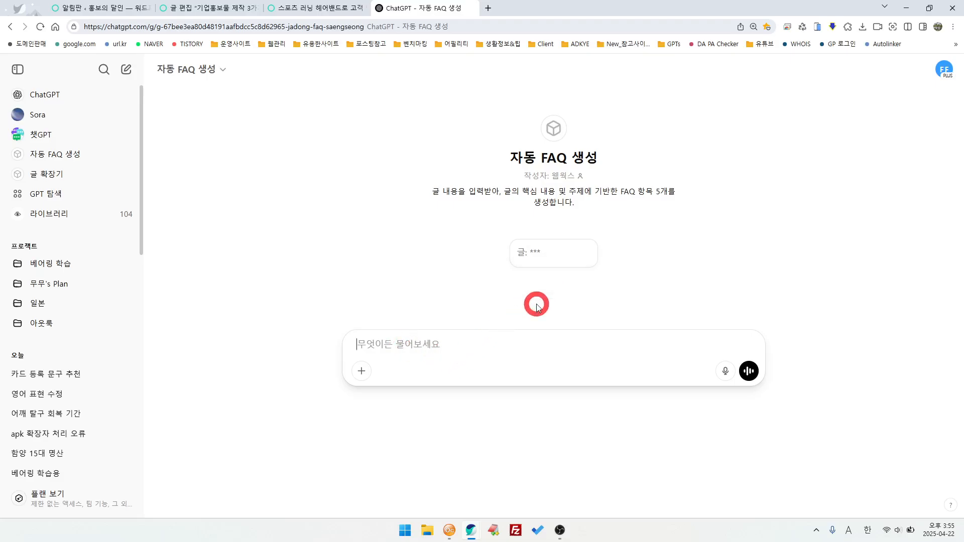
key("ctrl+v")
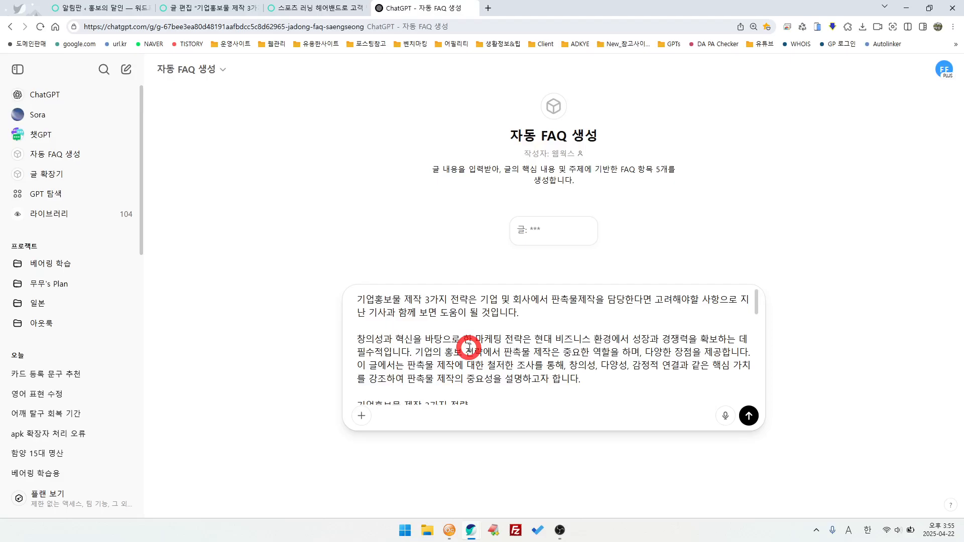
left_click(748, 416)
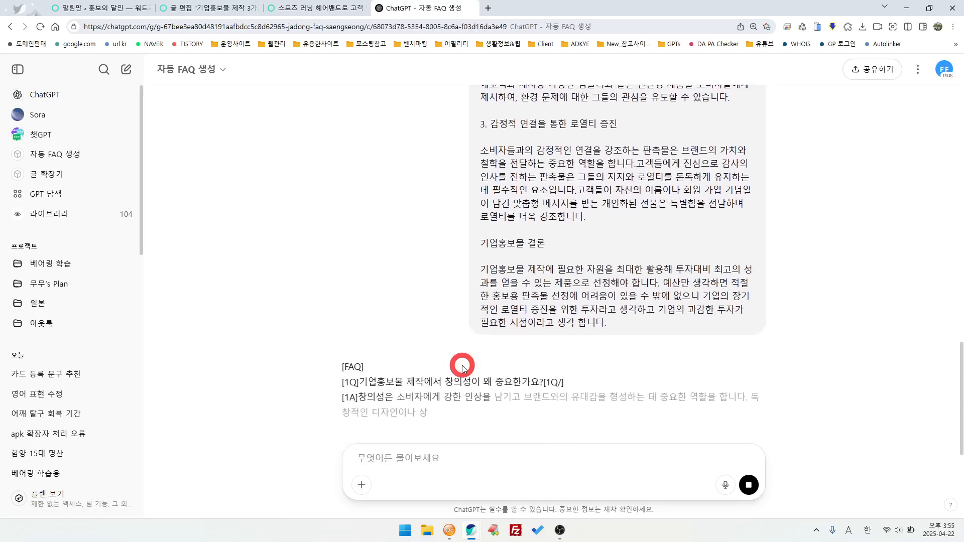
scroll(358, 377, "down", 1)
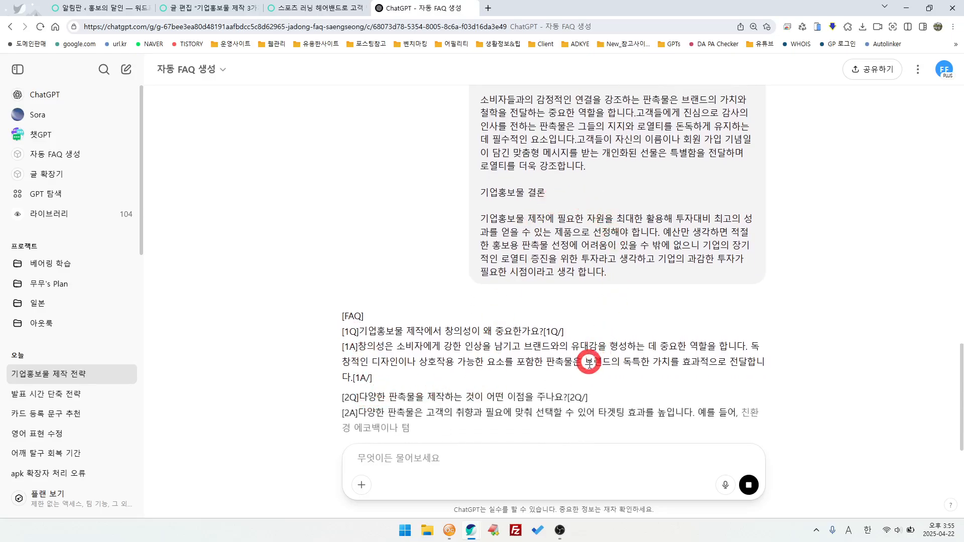
scroll(589, 368, "up", 1)
scroll(589, 368, "down", 1)
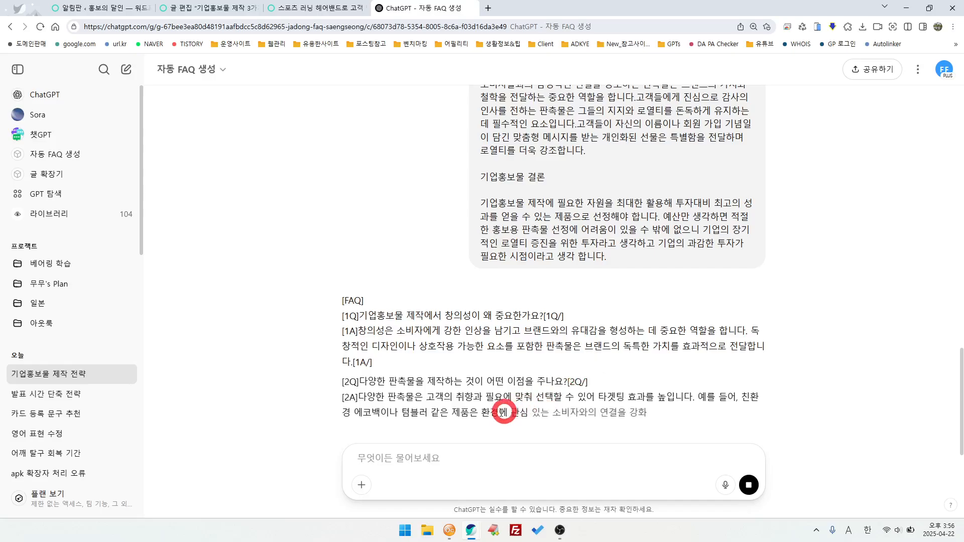
scroll(607, 356, "down", 1)
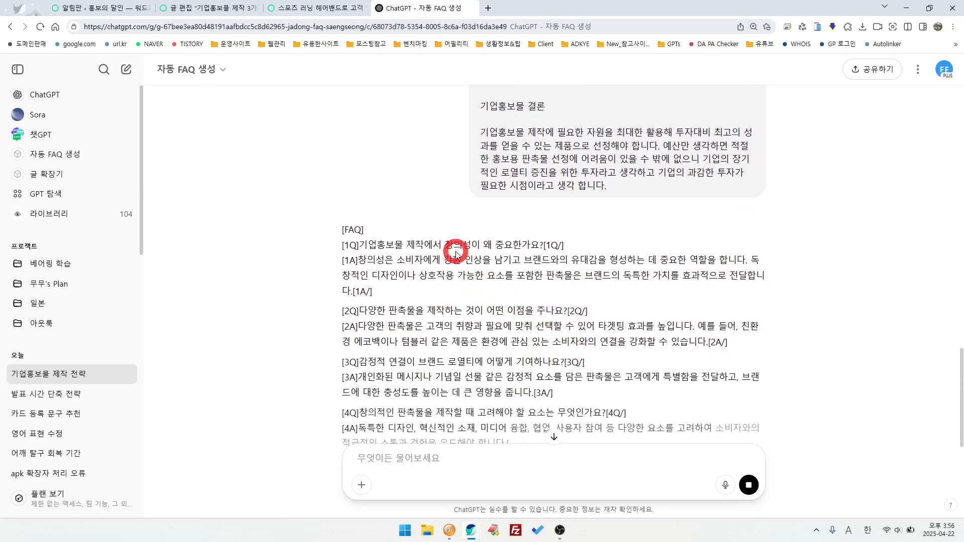
Compare the generated FAQ's opening and closing tags with the shortcode format on the FAQ 단축 코드 및 스키마 기능 slide in Google Slides.
key("alt+Tab")
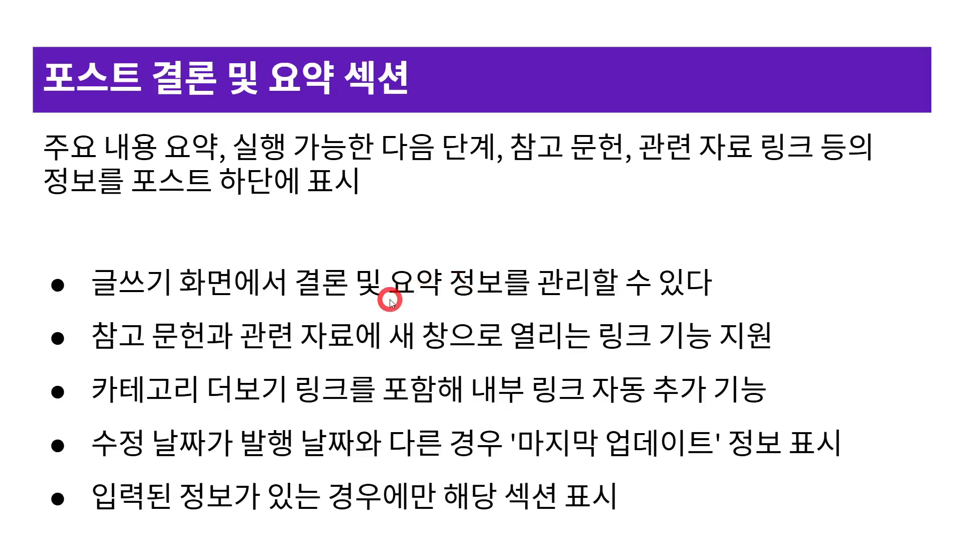
key("Left")
key("Left")
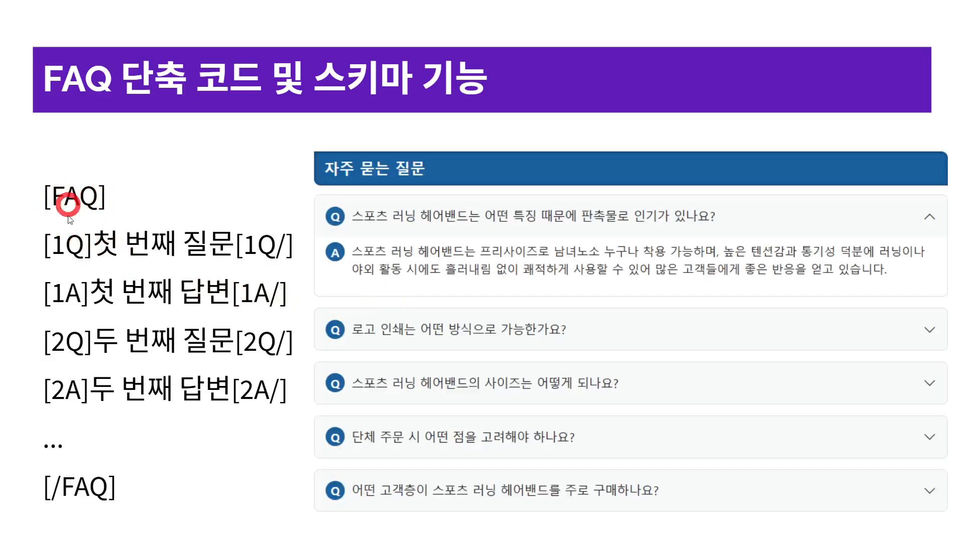
mouse_move(75, 515)
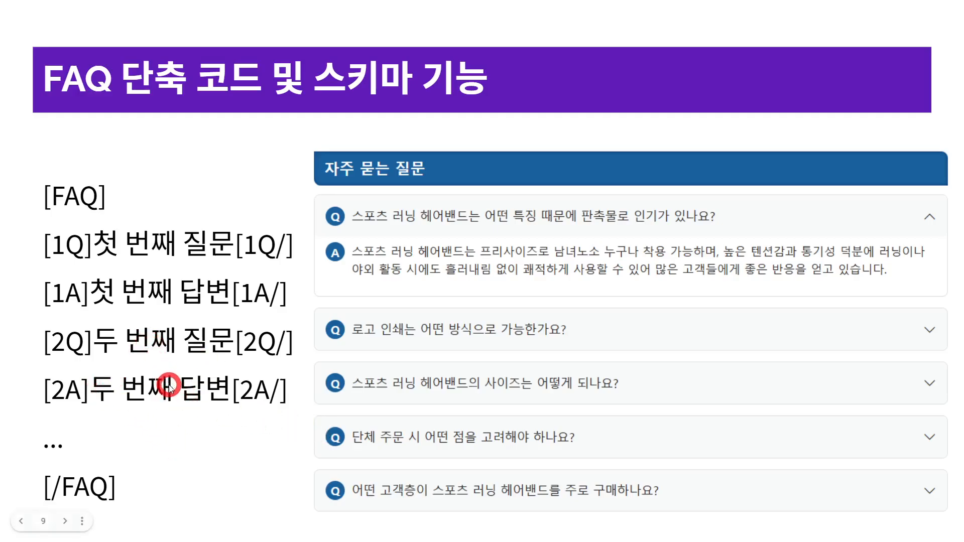
key("alt+Tab")
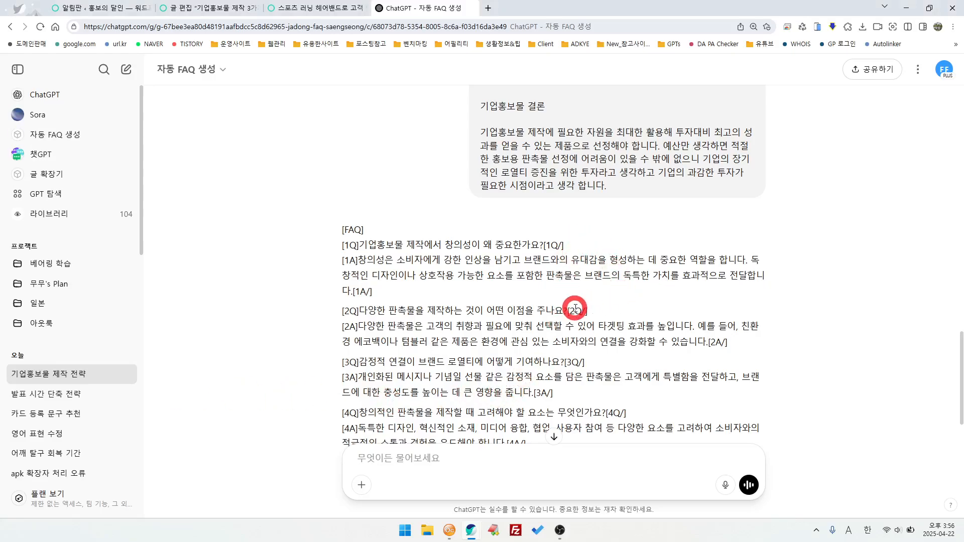
scroll(574, 309, "down", 2)
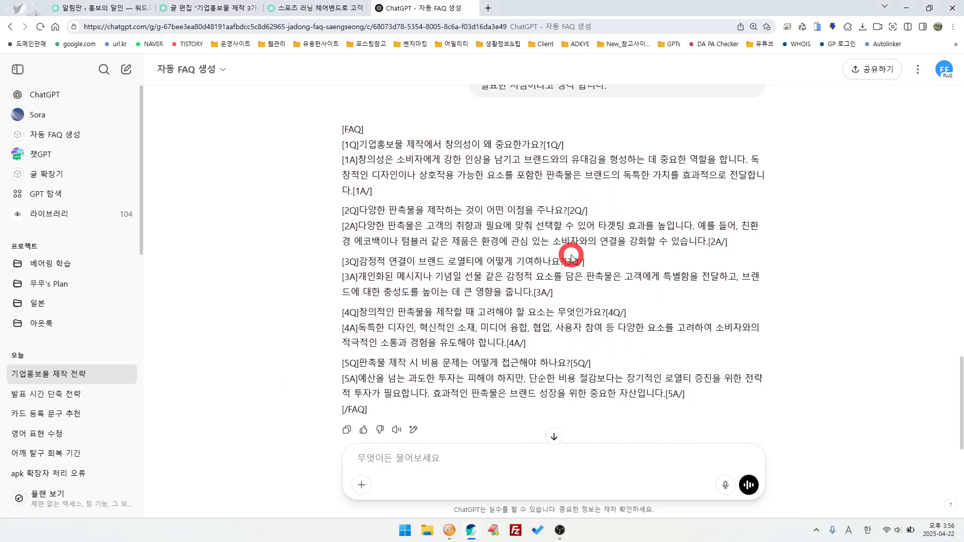
scroll(562, 304, "up", 2)
scroll(557, 271, "down", 2)
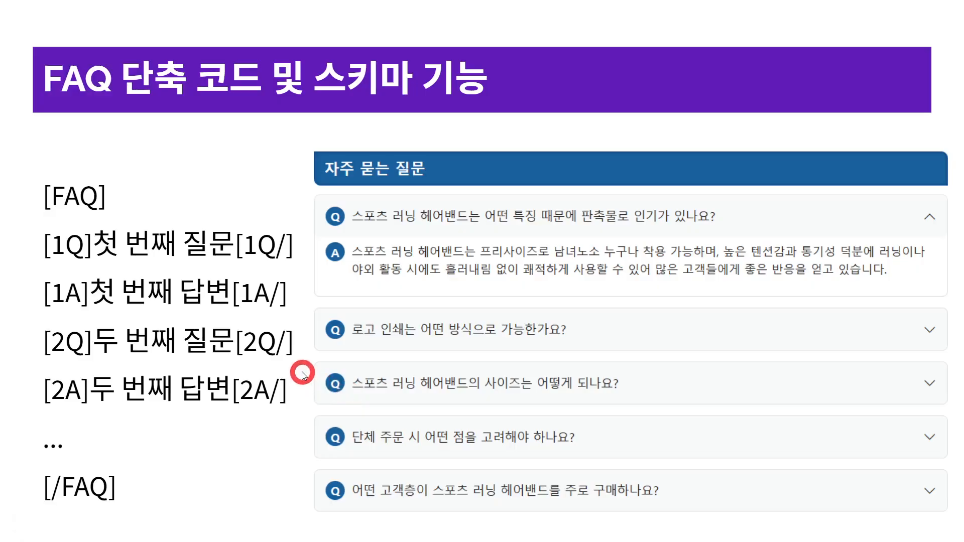
Return to the ChatGPT window and copy the complete generated FAQ answer.
key("alt+Tab")
key("alt+Tab")
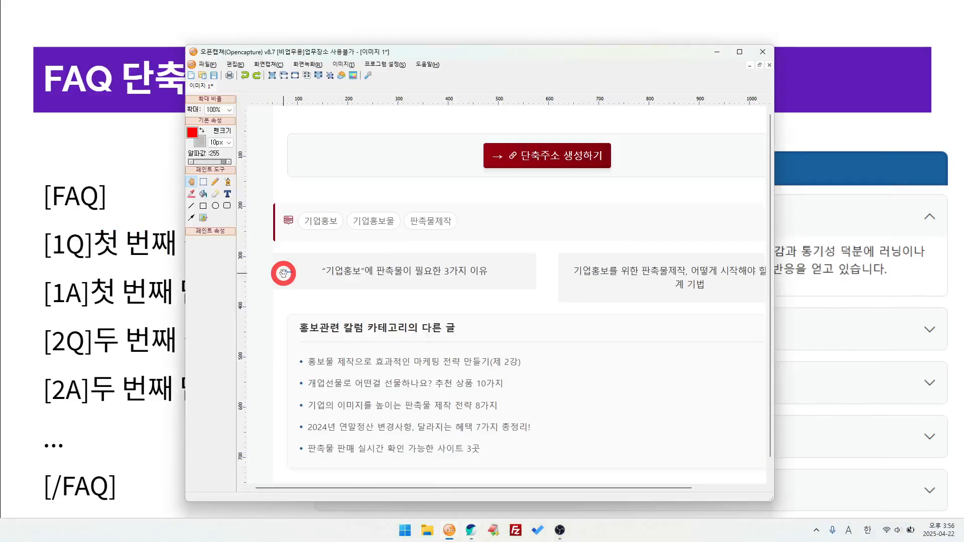
key("alt+Tab")
key("Tab")
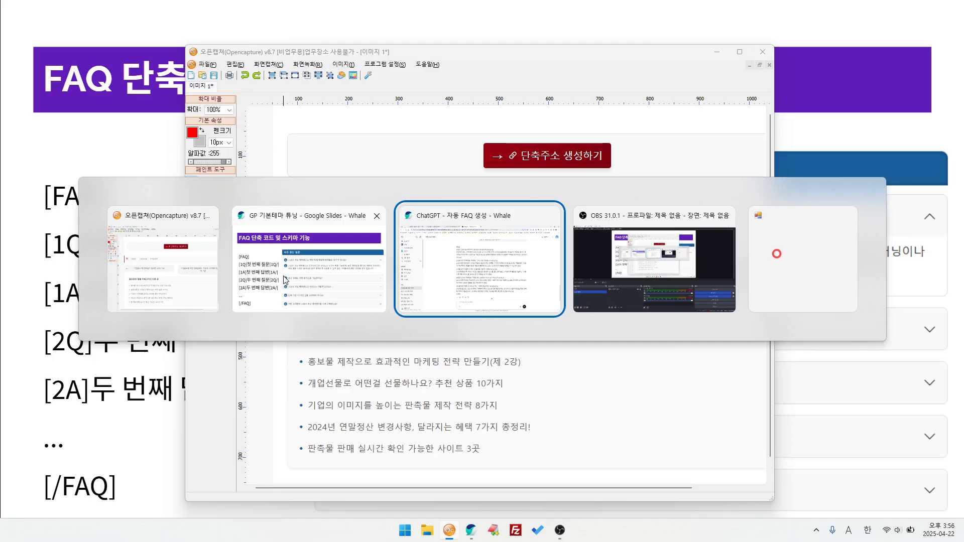
key("Tab")
key("Tab")
key("Tab")
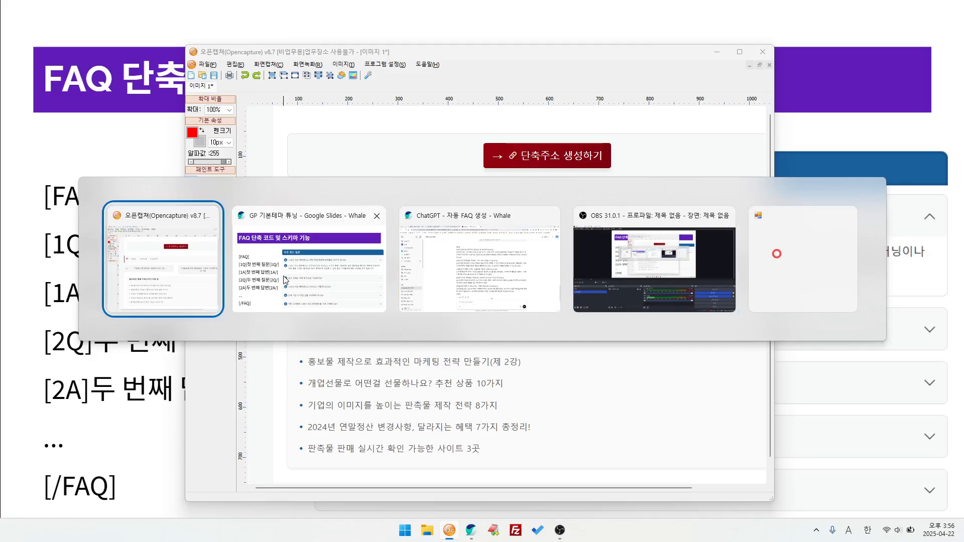
key("Tab")
key("Tab")
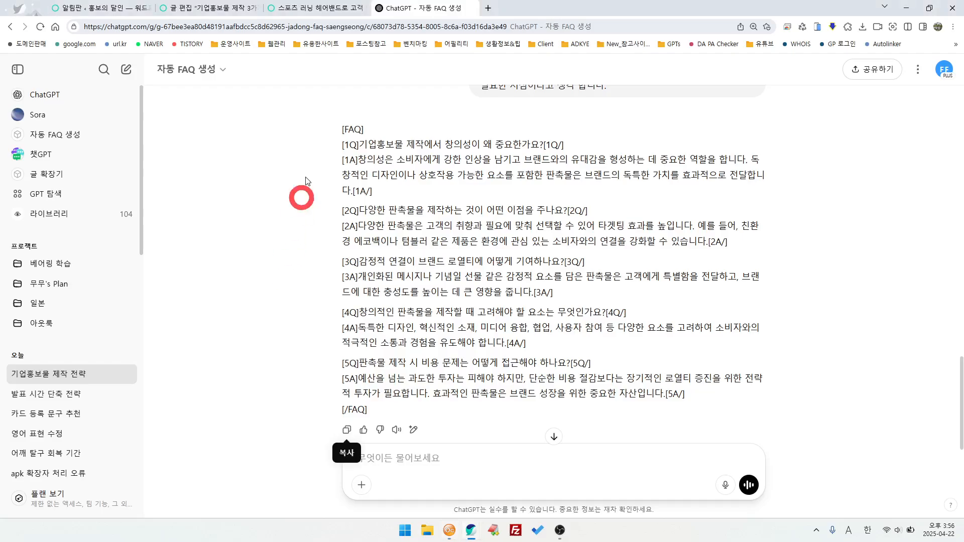
Paste the copied FAQ shortcode text into the empty paragraph after the 기업홍보물 결론 section of the post being edited in WordPress.
left_click(197, 9)
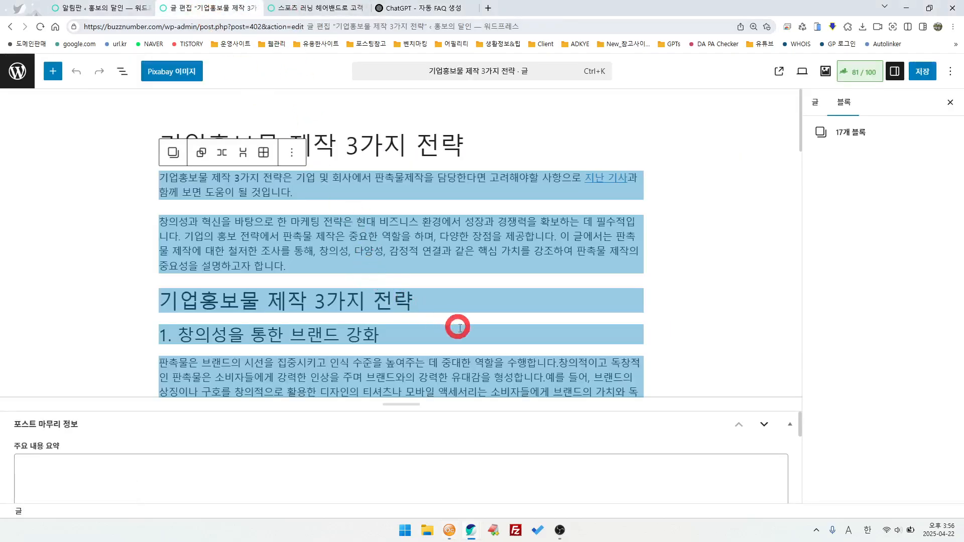
left_click(672, 345)
scroll(673, 347, "down", 20)
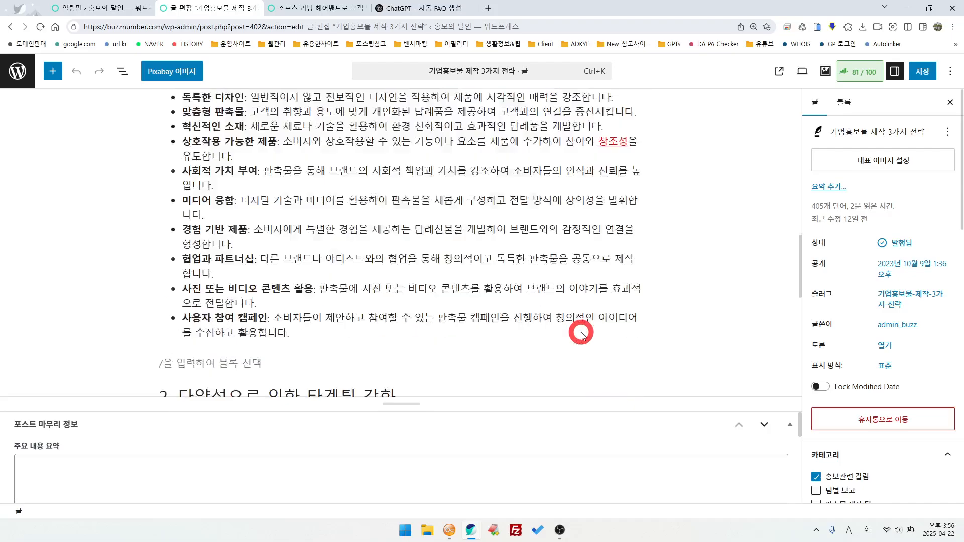
left_click(201, 288)
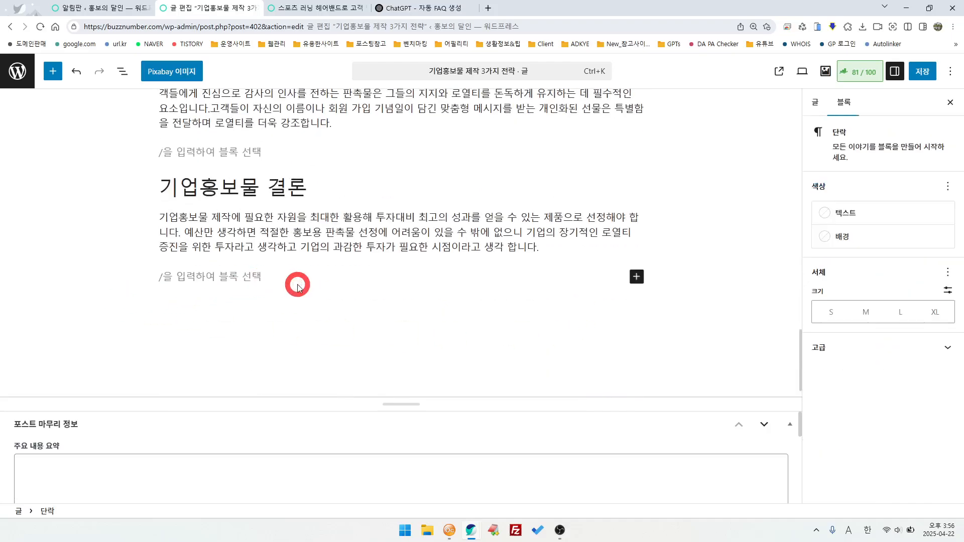
key("ctrl+v")
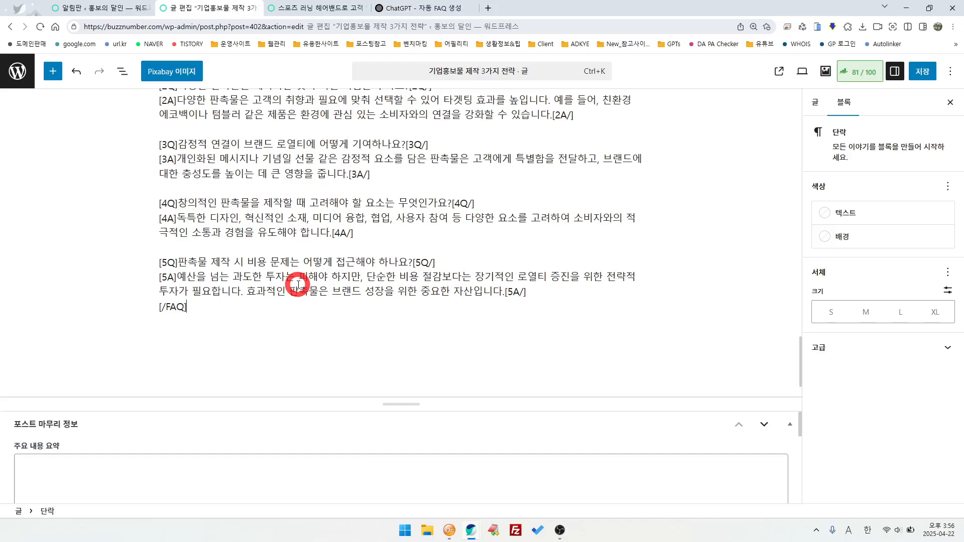
scroll(381, 353, "down", 1)
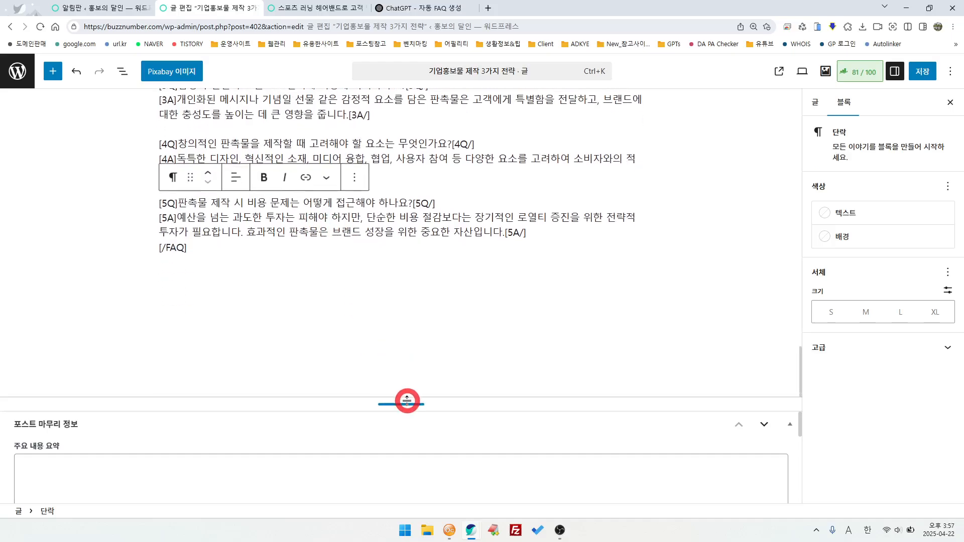
Enlarge the 포스트 마무리 정보 area of the post and switch to ChatGPT to submit the request 위 내용을 한 단락으로 요점 정리해 줘.
left_click_drag(407, 403, 430, 271)
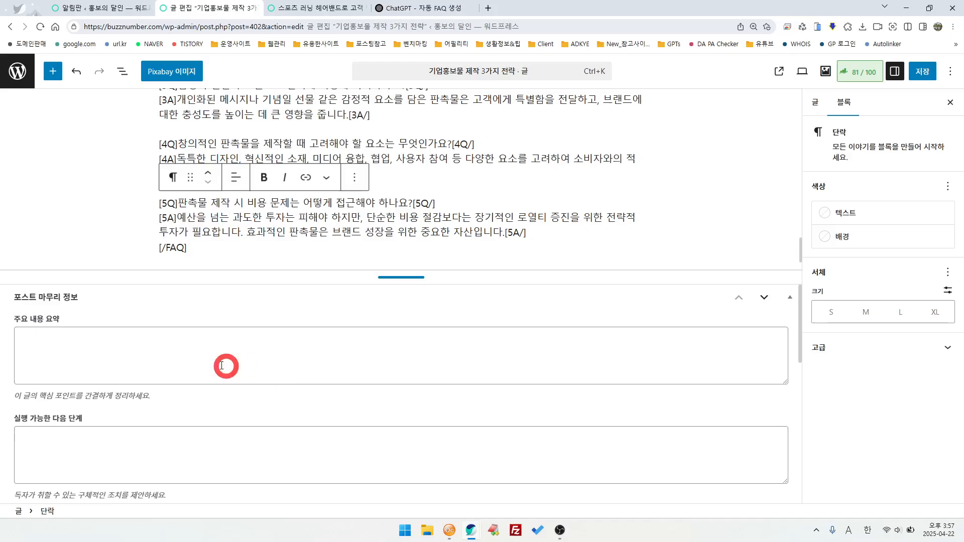
left_click(38, 355)
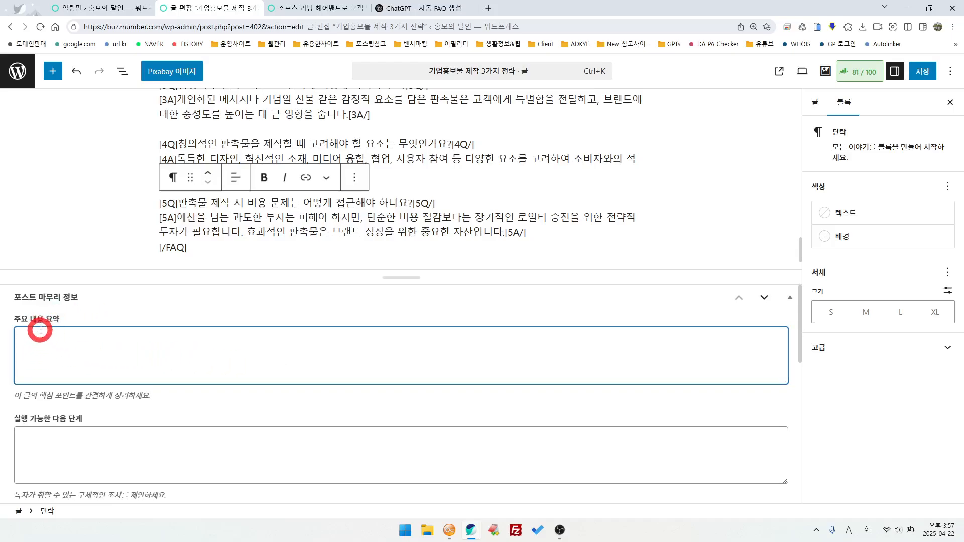
left_click(413, 8)
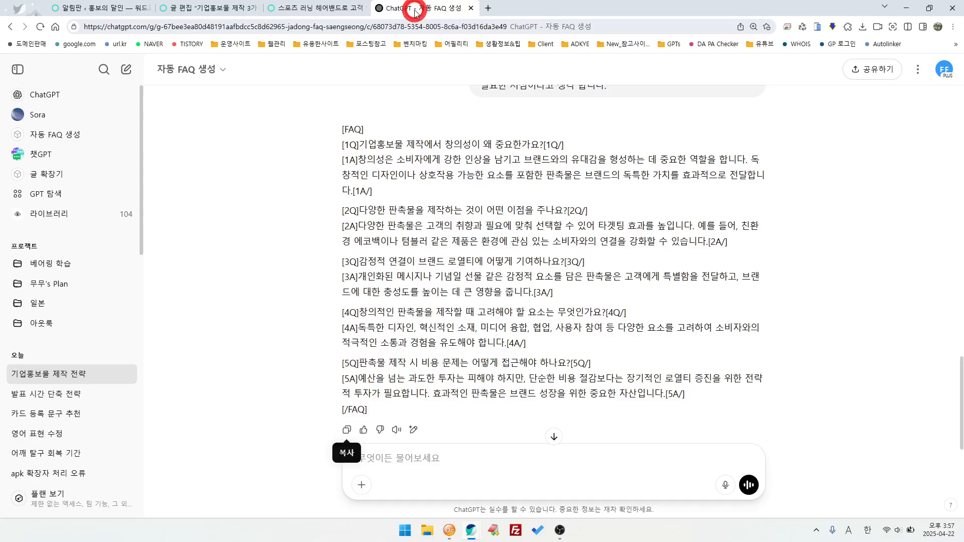
left_click(393, 457)
type("dn")
key("BackSpace")
key("BackSpace")
key("Hangul")
type("ㅇ")
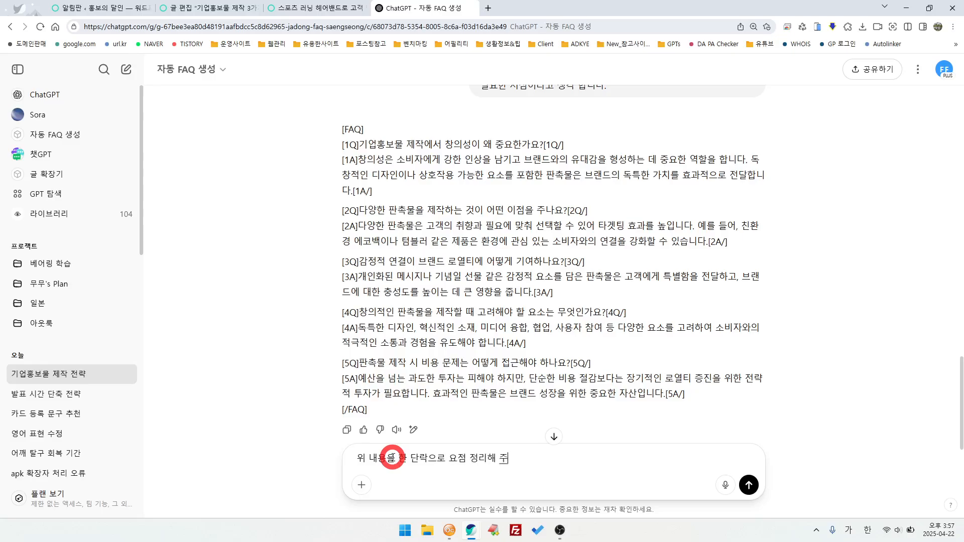
key("Return")
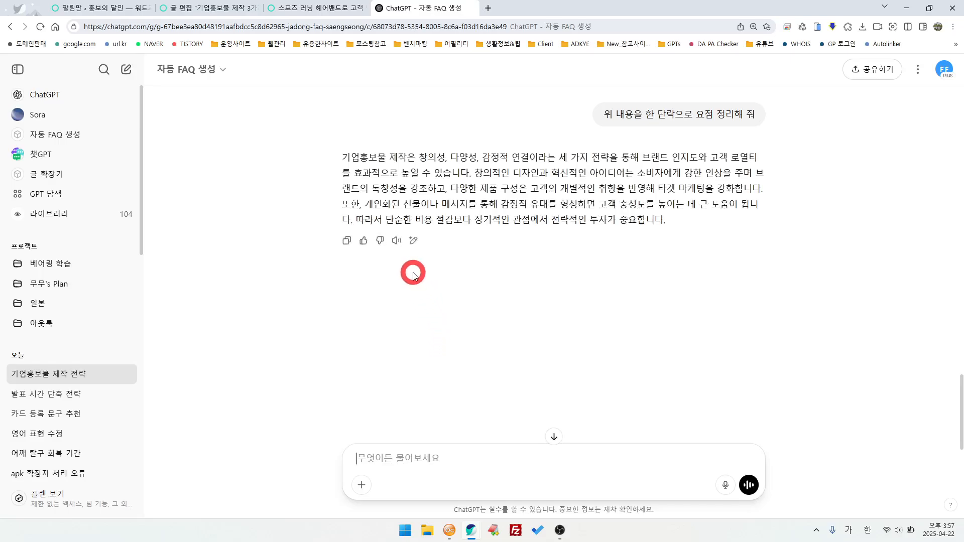
Copy ChatGPT's one-paragraph summary and paste it into the 주요 내용 요약 field of the post in WordPress.
left_click(347, 241)
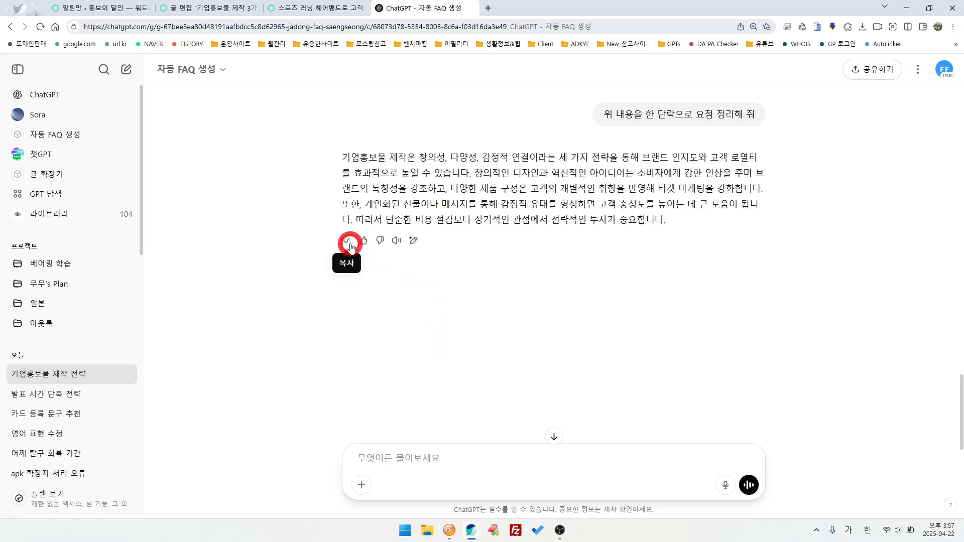
left_click(212, 8)
left_click(151, 363)
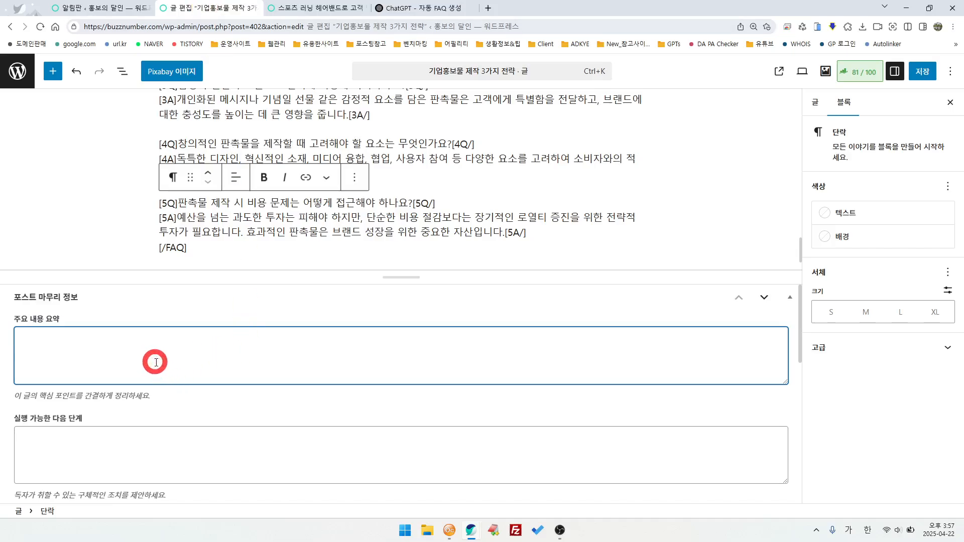
key("ctrl+v")
Fill in 실행 가능한 다음 단계 with 다른 카테고리의 글을 읽어 보세요. and set the 참고 문헌 title to 참고문헌.
scroll(281, 469, "down", 2)
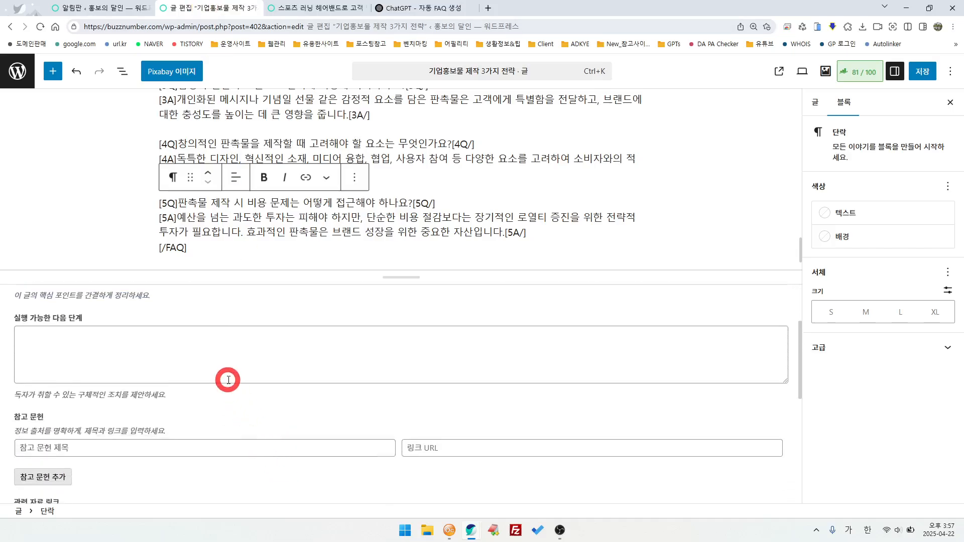
left_click(105, 350)
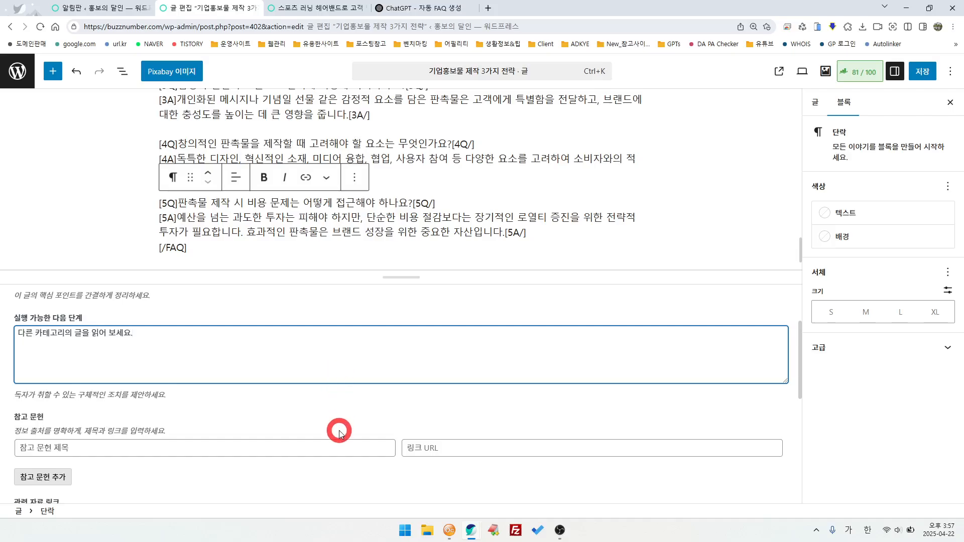
scroll(221, 436, "down", 1)
left_click(127, 402)
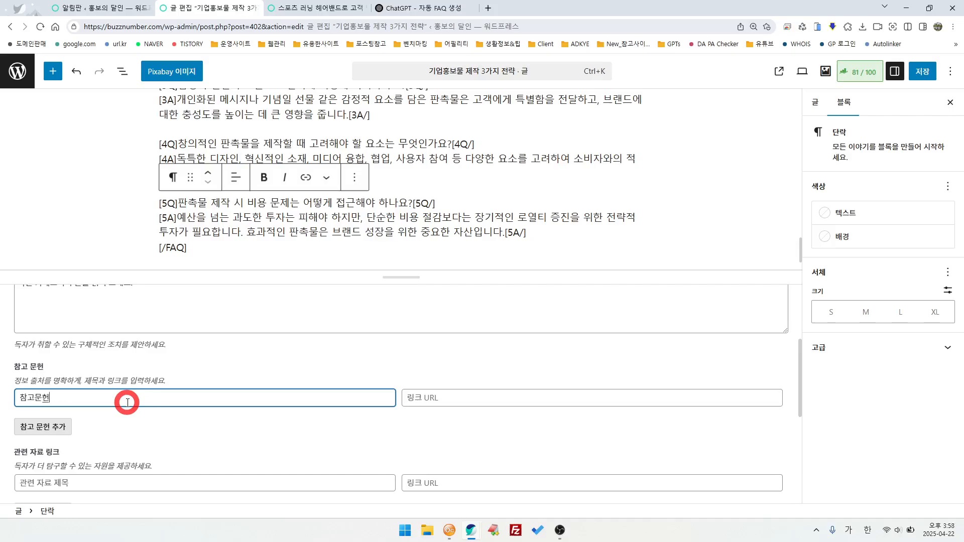
type("참고문헌")
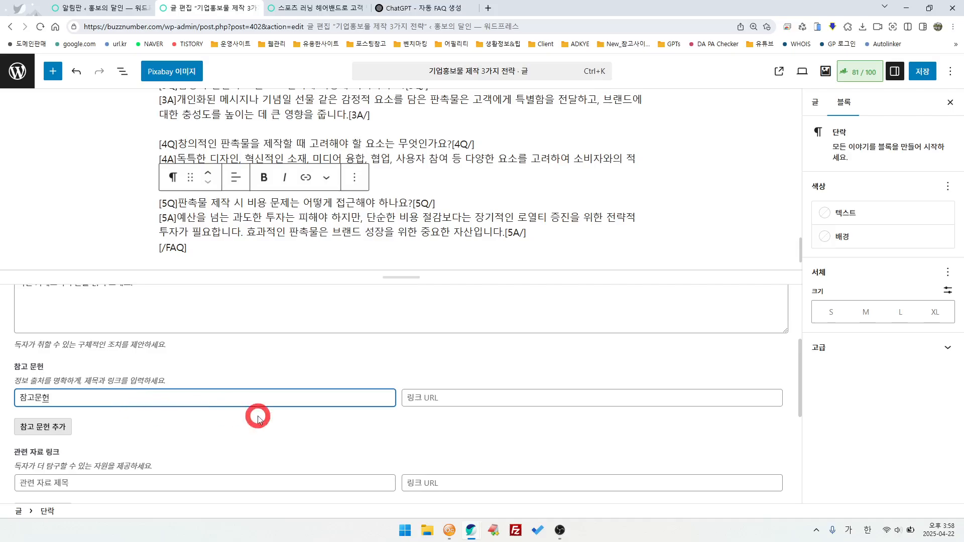
left_click(445, 404)
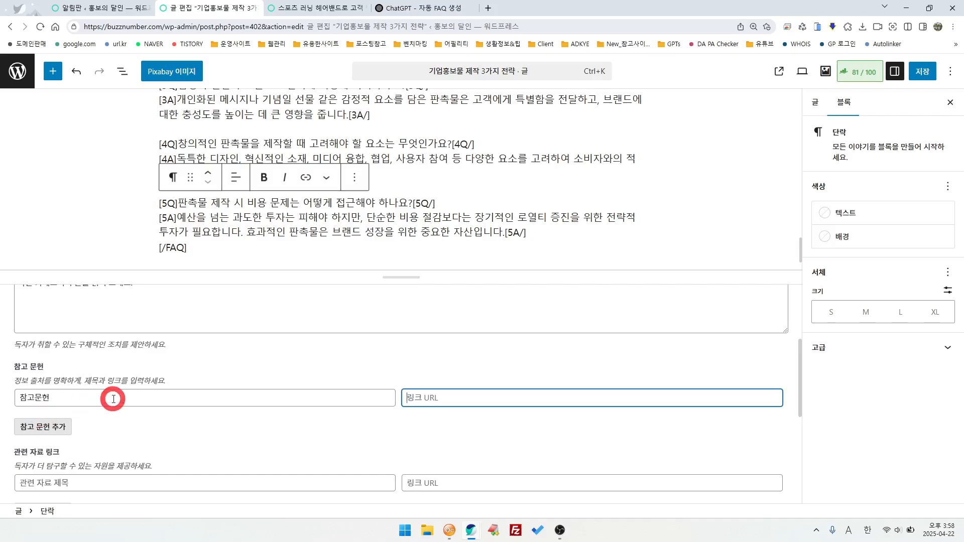
left_click(167, 484)
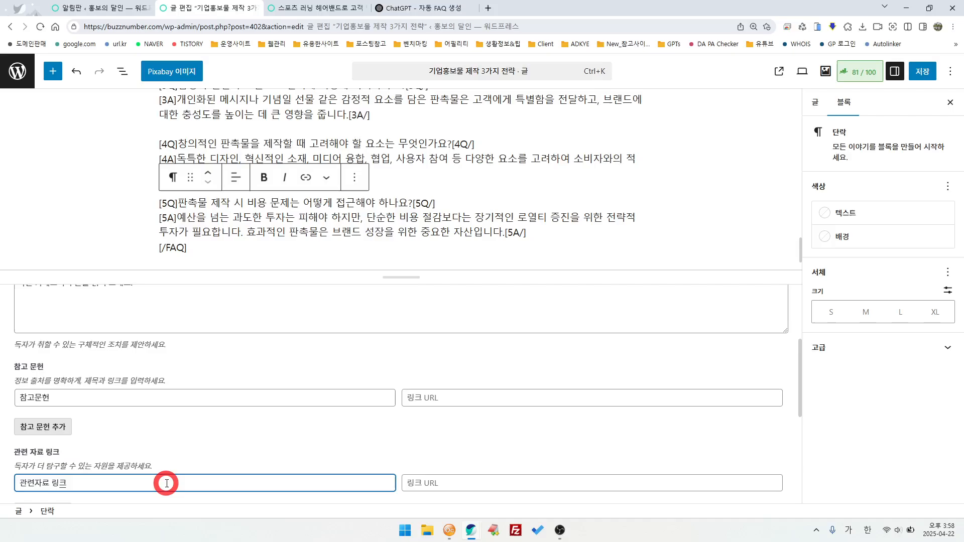
left_click(438, 485)
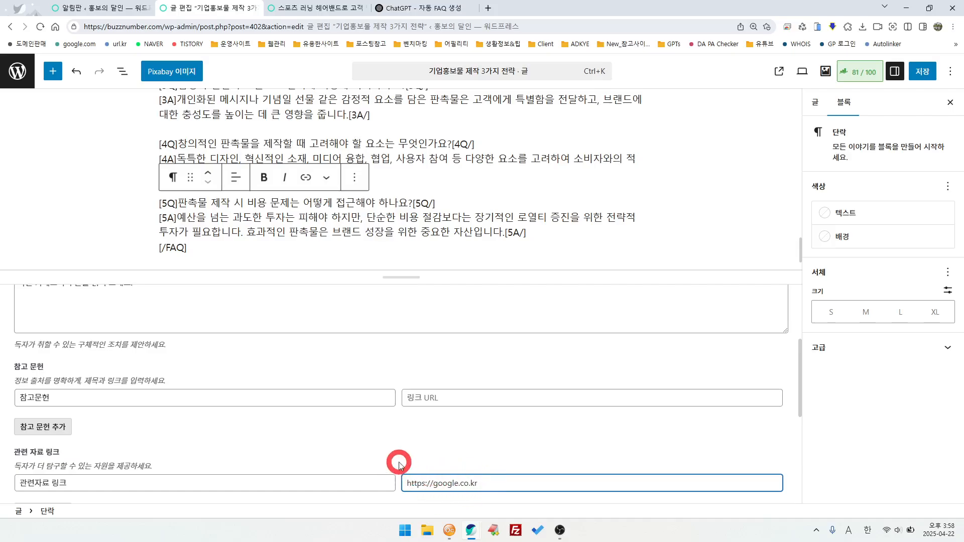
Add a second, empty 관련 자료 row and remove it again.
scroll(399, 464, "down", 2)
scroll(318, 449, "down", 1)
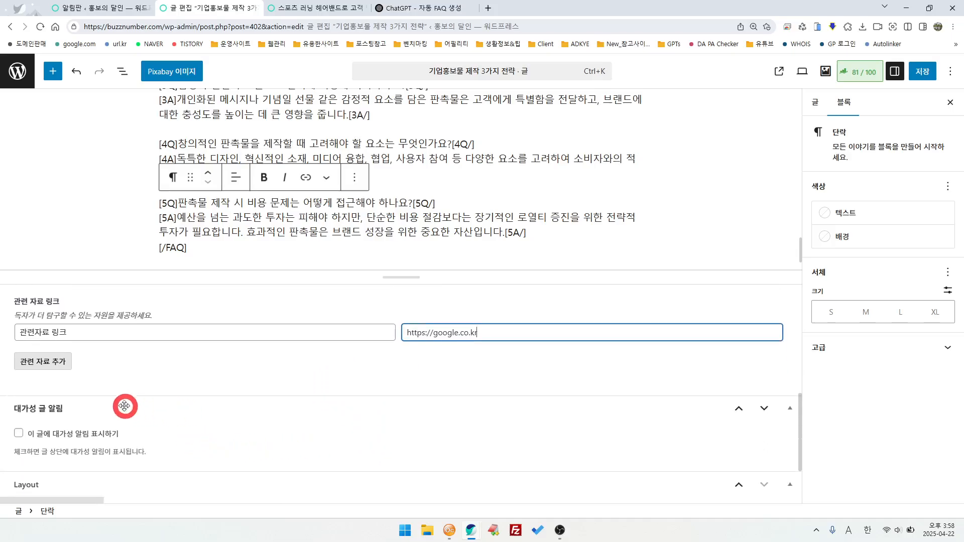
left_click(62, 371)
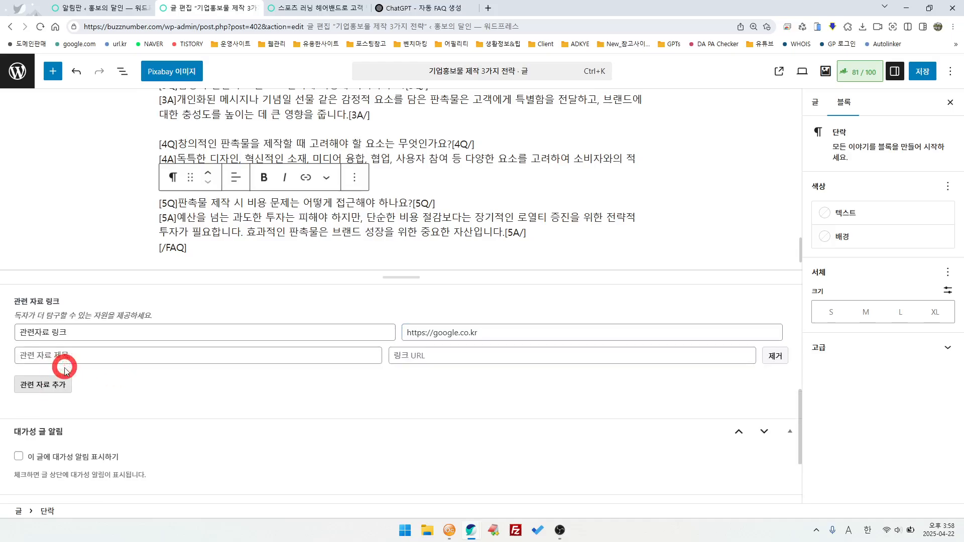
left_click(771, 361)
Save the edited post and open its published page.
scroll(484, 380, "up", 4)
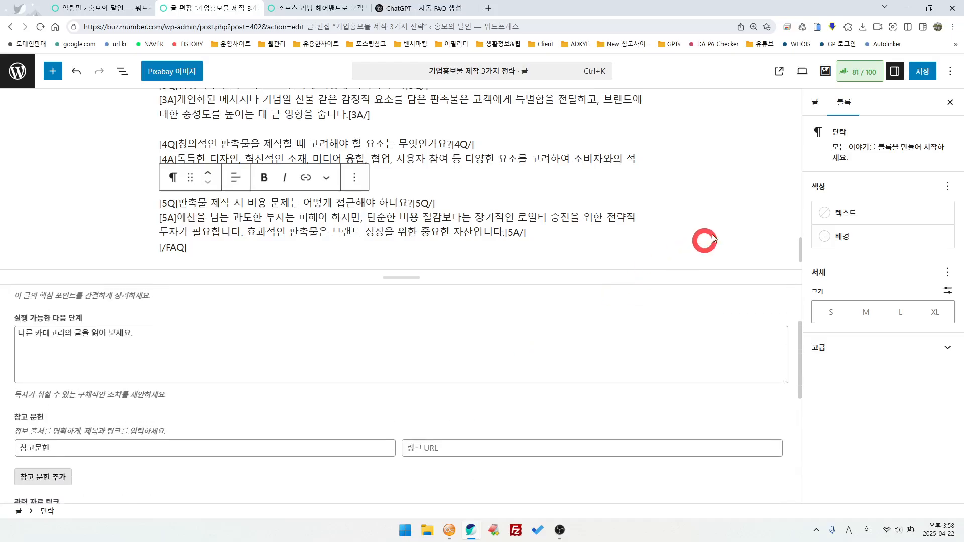
left_click(923, 72)
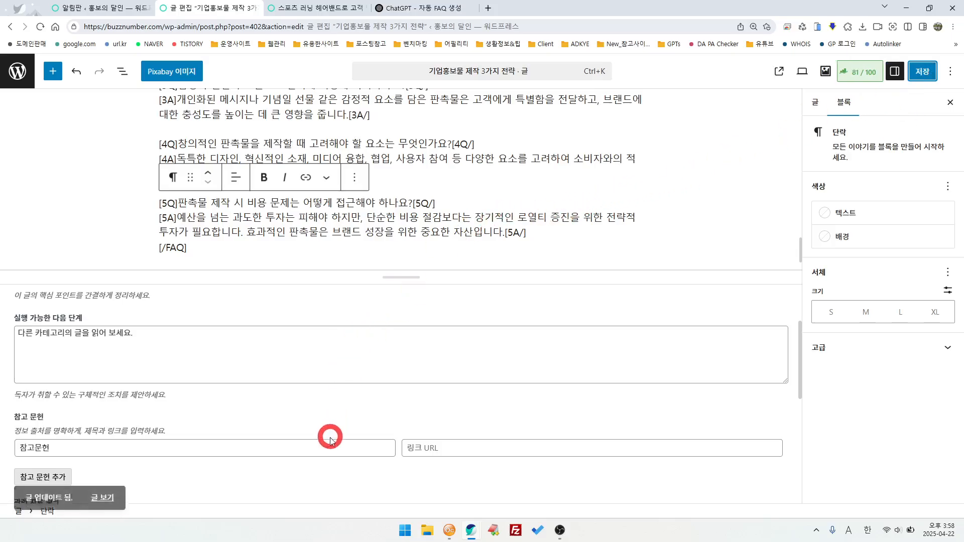
left_click(98, 493)
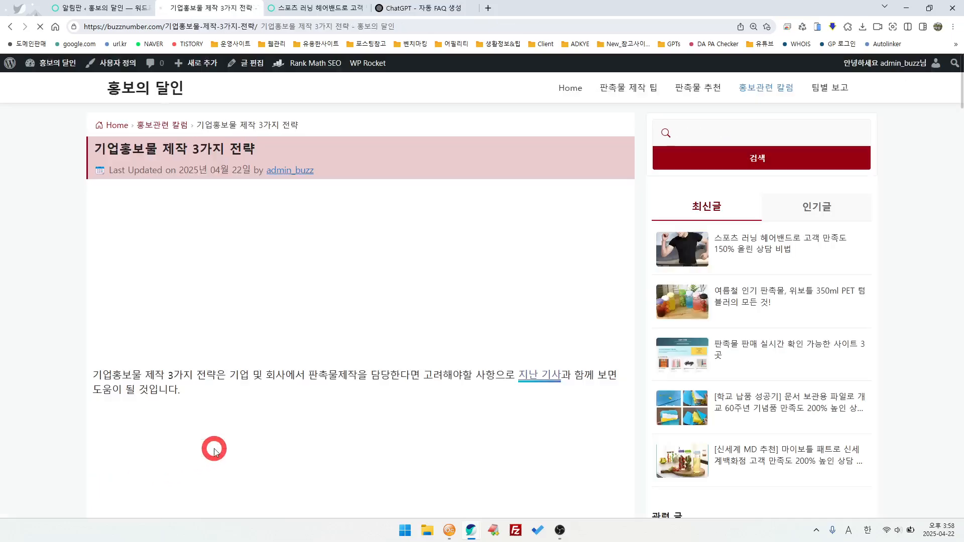
Examine the published post down to the 자주 묻는 질문 section, expanding and collapsing the answer to its first question.
scroll(434, 394, "down", 12)
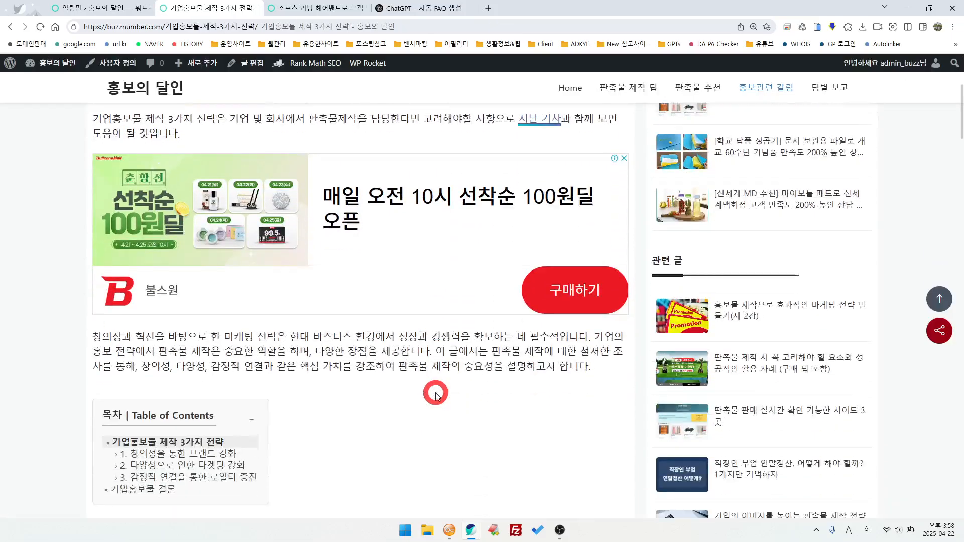
scroll(435, 396, "down", 20)
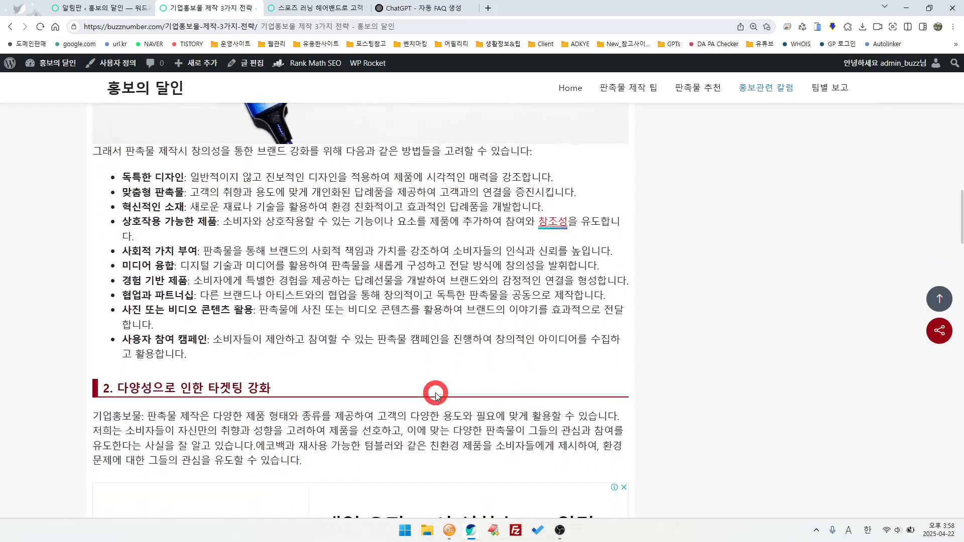
scroll(435, 396, "down", 2)
scroll(435, 396, "up", 2)
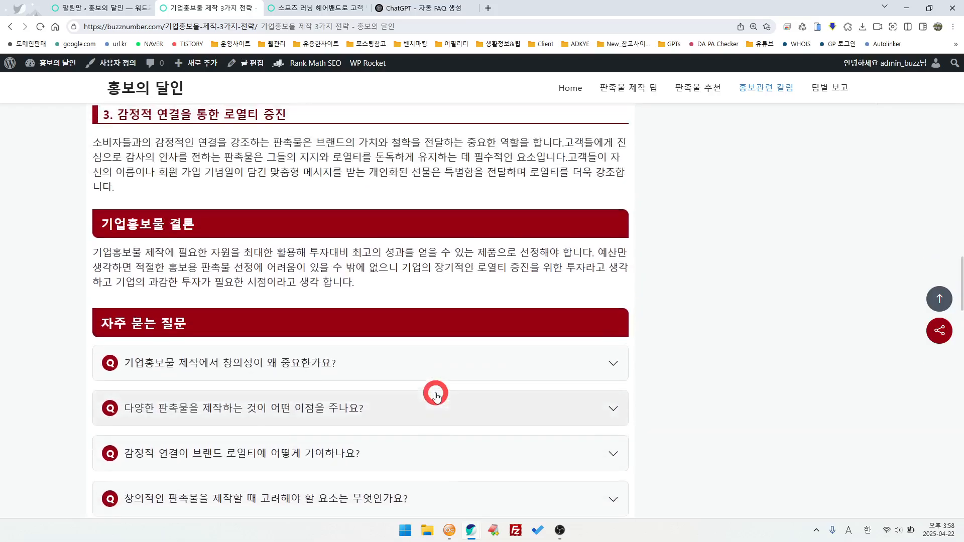
scroll(213, 399, "down", 1)
scroll(290, 366, "down", 1)
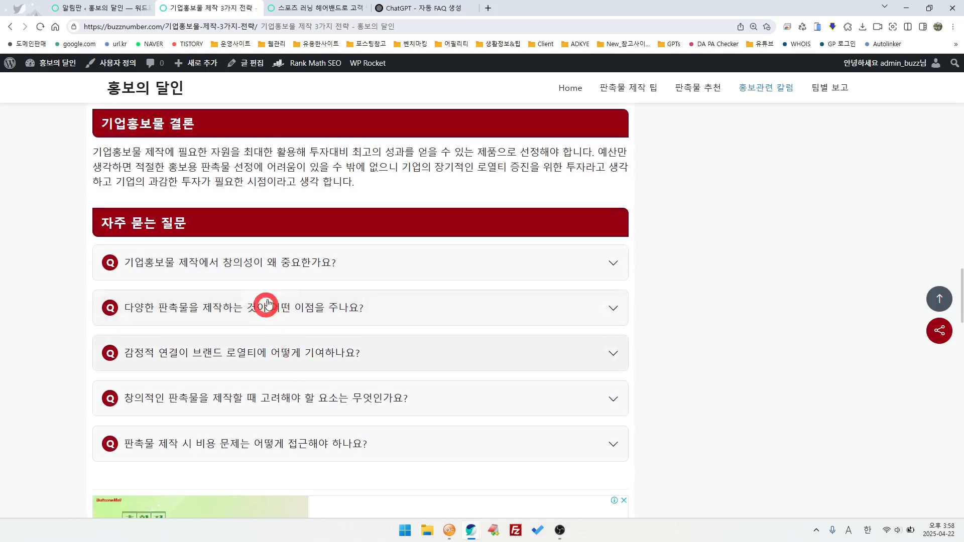
left_click(605, 272)
left_click(604, 267)
Open the published post's page source and locate the FAQPage schema script after the FAQ markup.
right_click(662, 281)
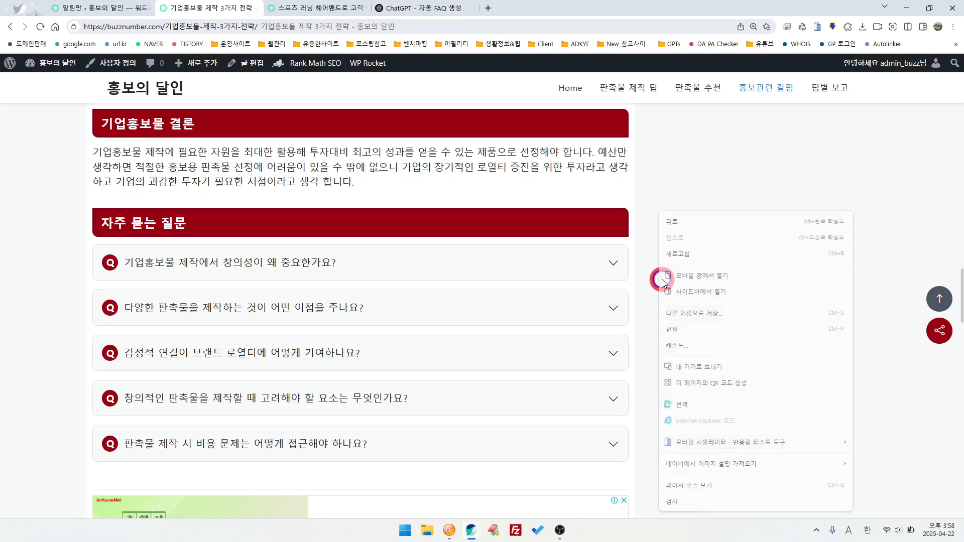
left_click(717, 508)
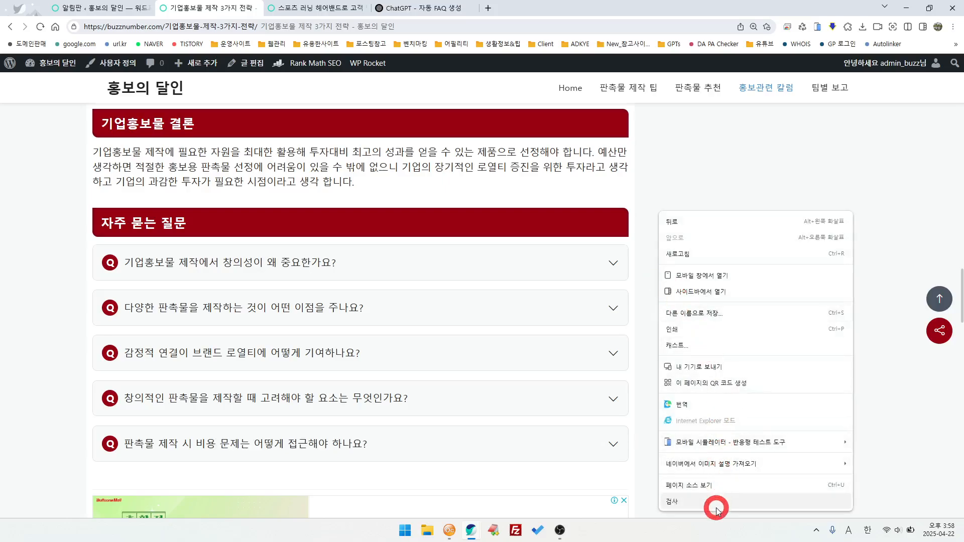
left_click(716, 485)
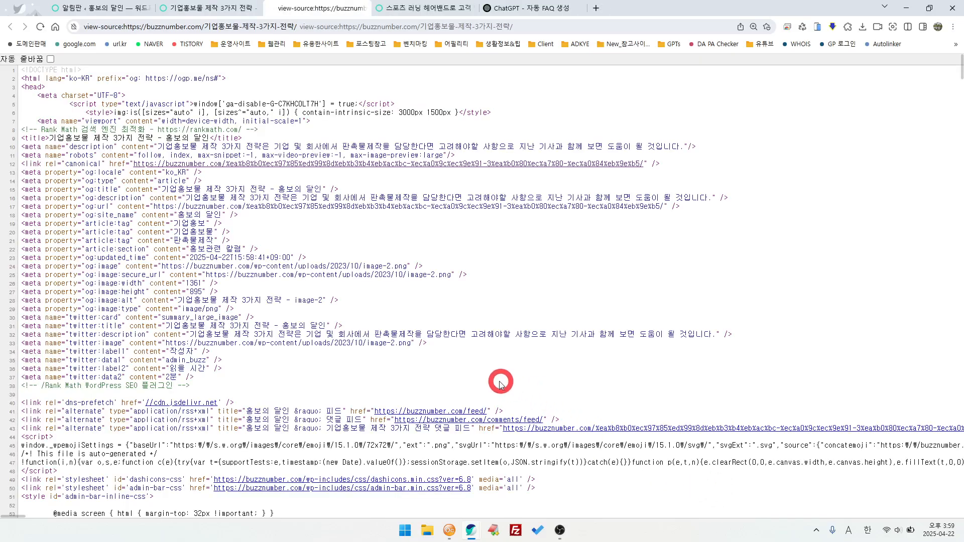
scroll(387, 398, "down", 20)
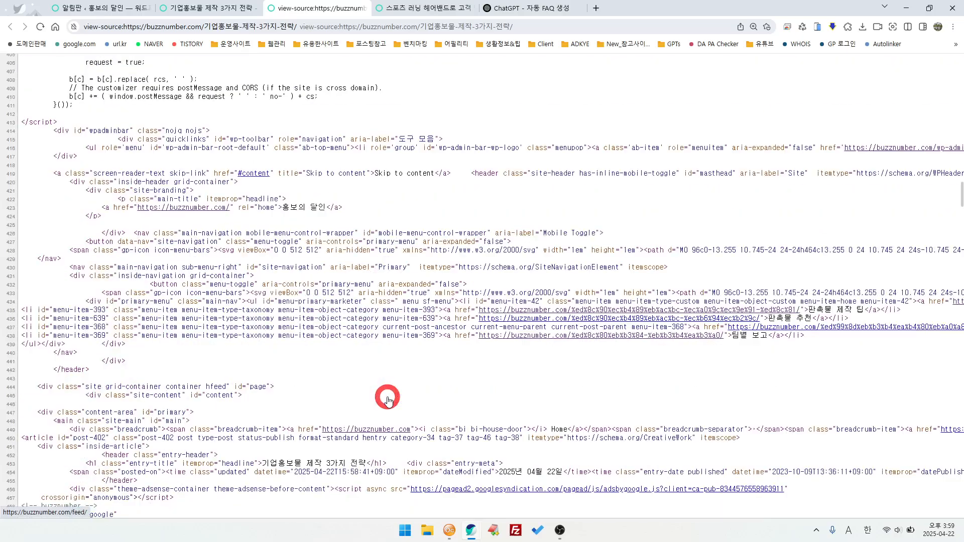
scroll(387, 398, "down", 20)
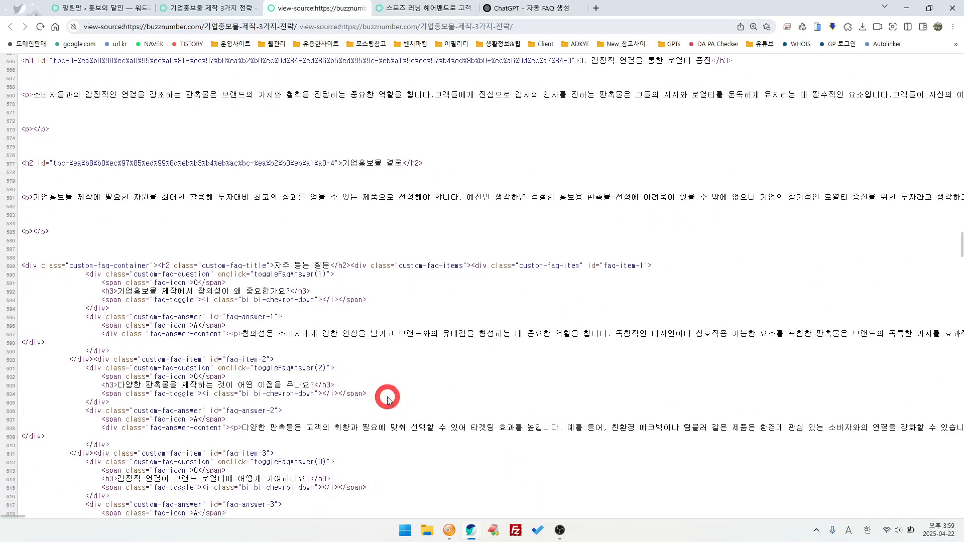
scroll(387, 398, "down", 10)
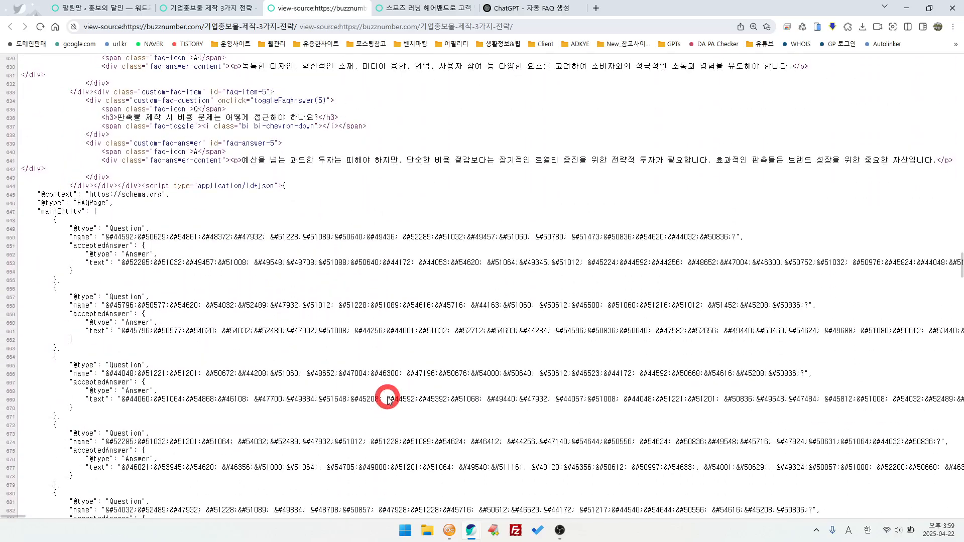
Enlarge the source view to 140% and examine the FAQPage Question and Answer entries, highlighting the first question's name value.
key("ctrl+plus")
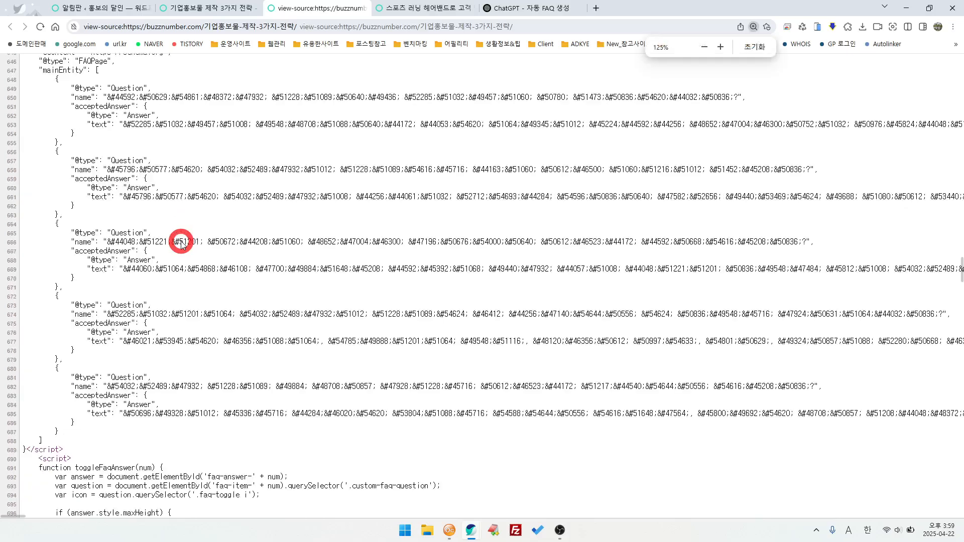
key("ctrl+plus")
scroll(215, 325, "down", 10)
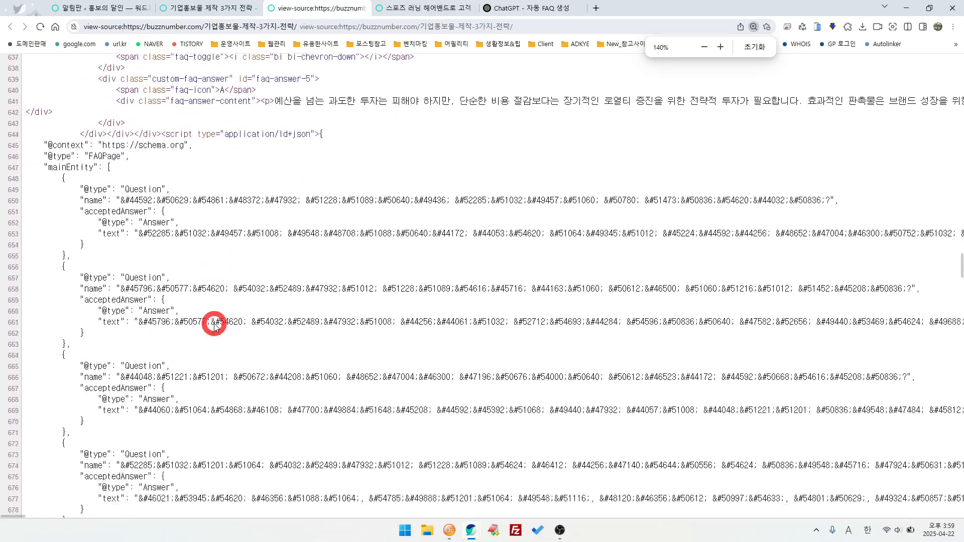
scroll(215, 324, "down", 2)
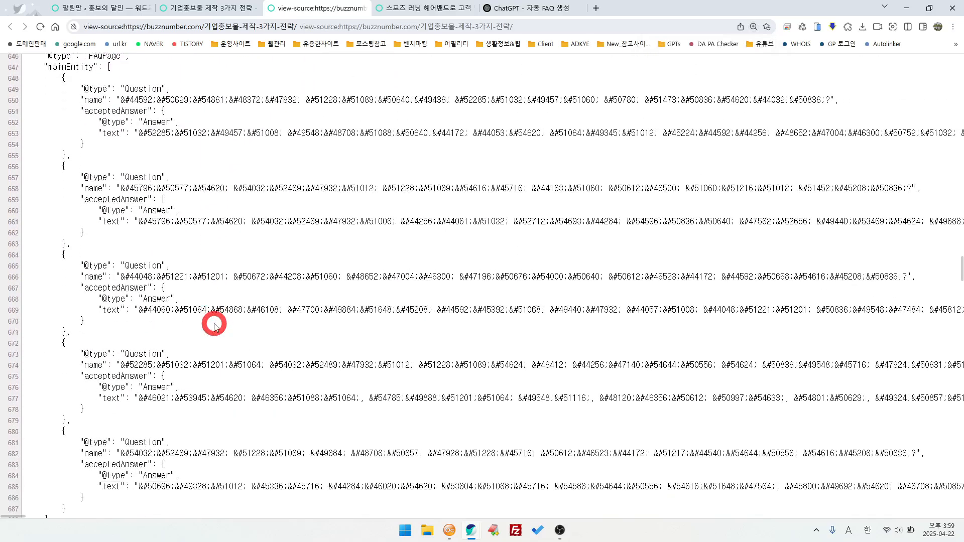
scroll(318, 307, "up", 2)
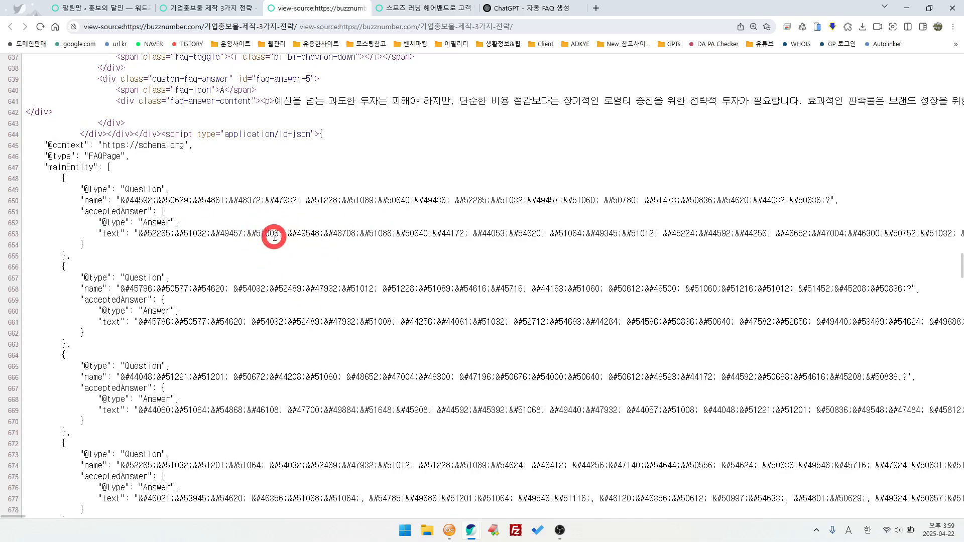
scroll(274, 237, "up", 3)
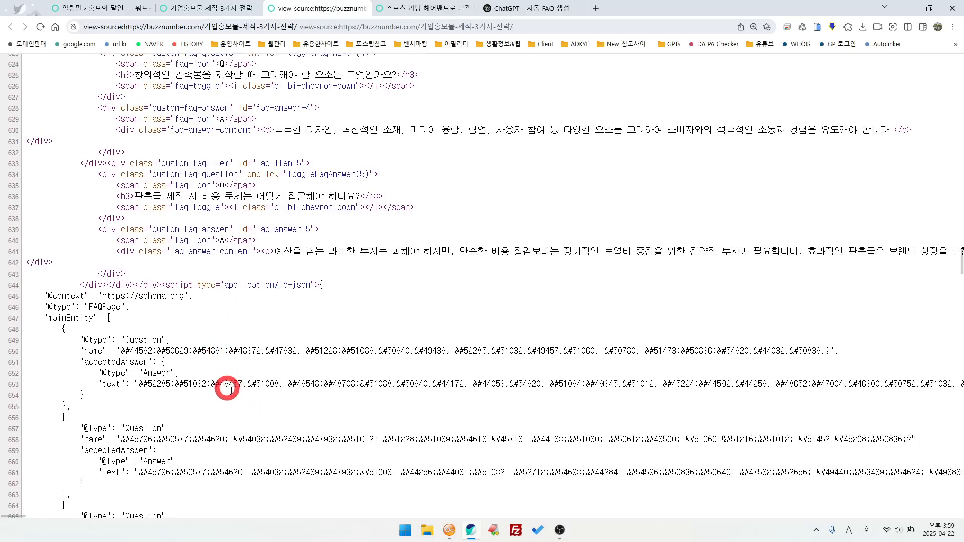
left_click_drag(219, 350, 819, 350)
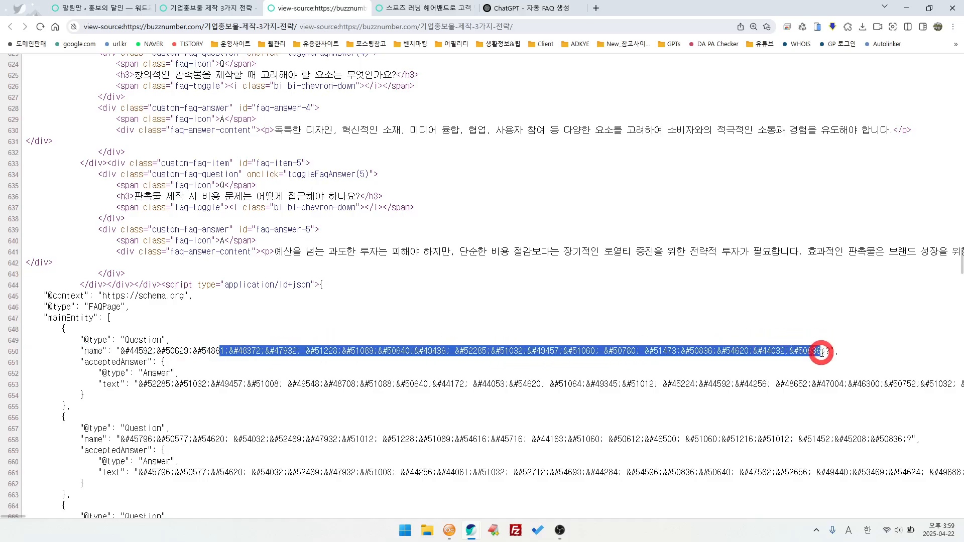
left_click(695, 402)
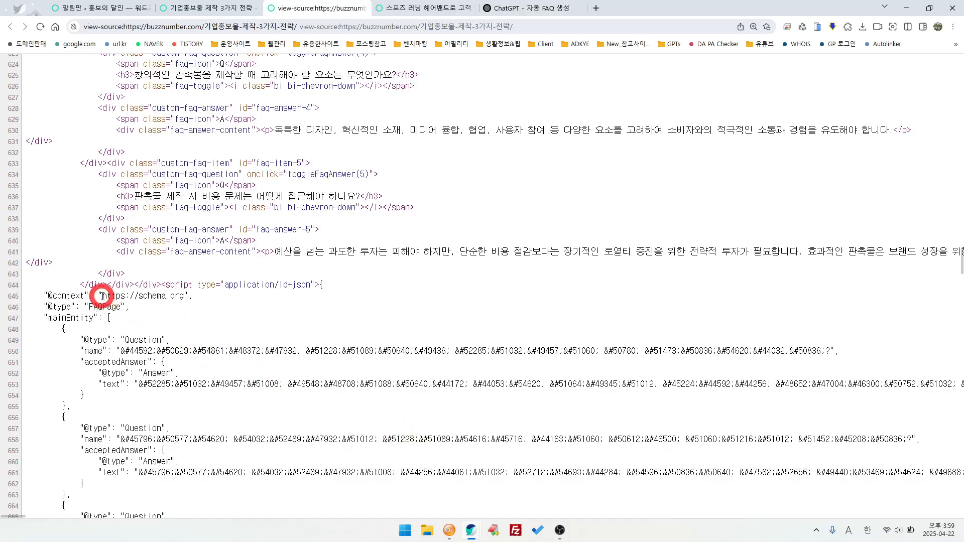
left_click_drag(103, 295, 193, 295)
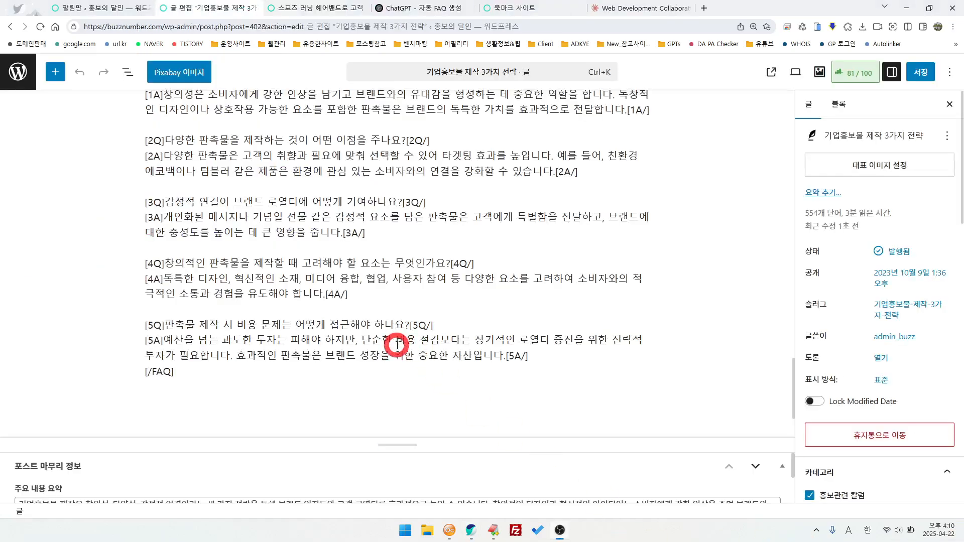
Delete the existing [FAQ] shortcode text, from [FAQ] to [/FAQ], below the 기업홍보물 결론 section in the post editor.
scroll(408, 346, "up", 1)
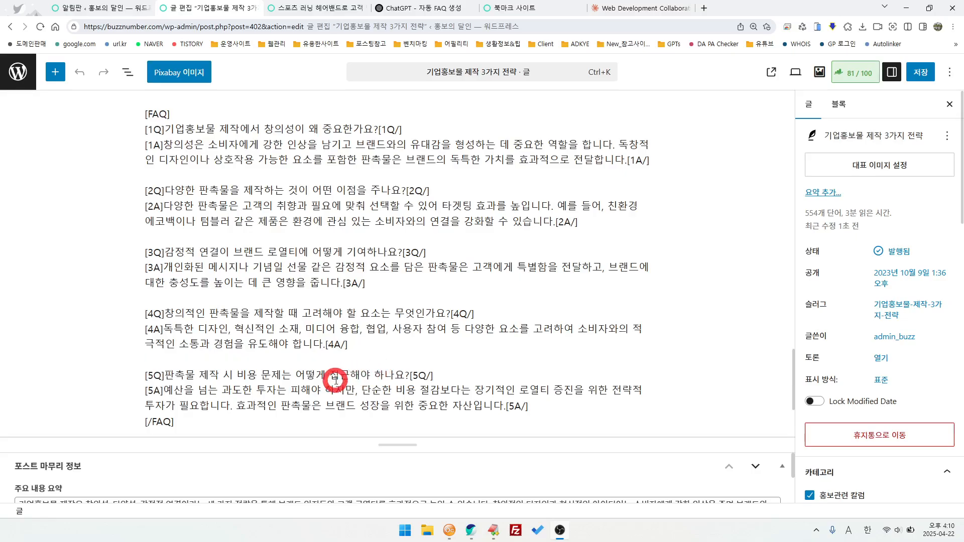
scroll(269, 245, "up", 2)
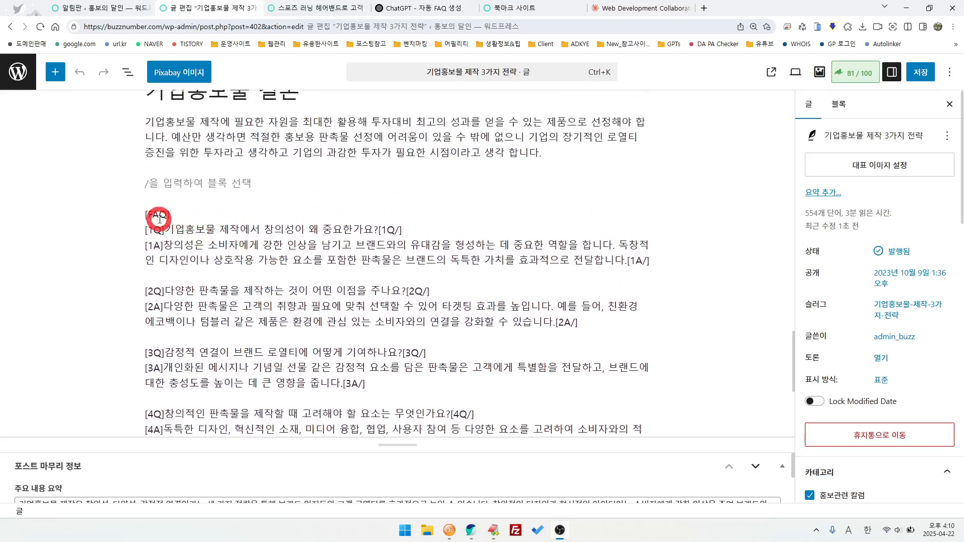
left_click_drag(140, 215, 527, 377)
key("BackSpace")
scroll(511, 363, "up", 3)
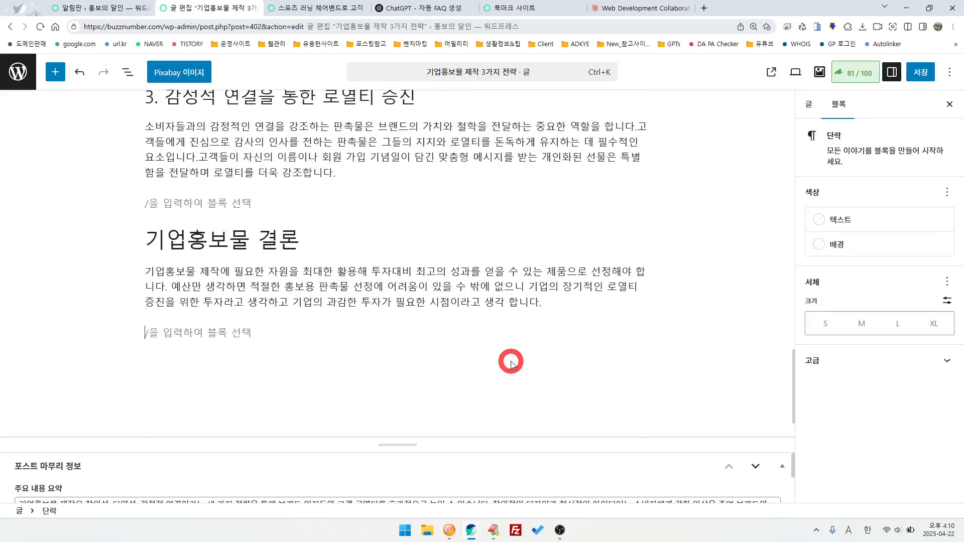
Copy the generated [FAQ] shortcode response from the ChatGPT 자동 FAQ 생성 chat and paste it into a new paragraph at the post's end.
key("Return")
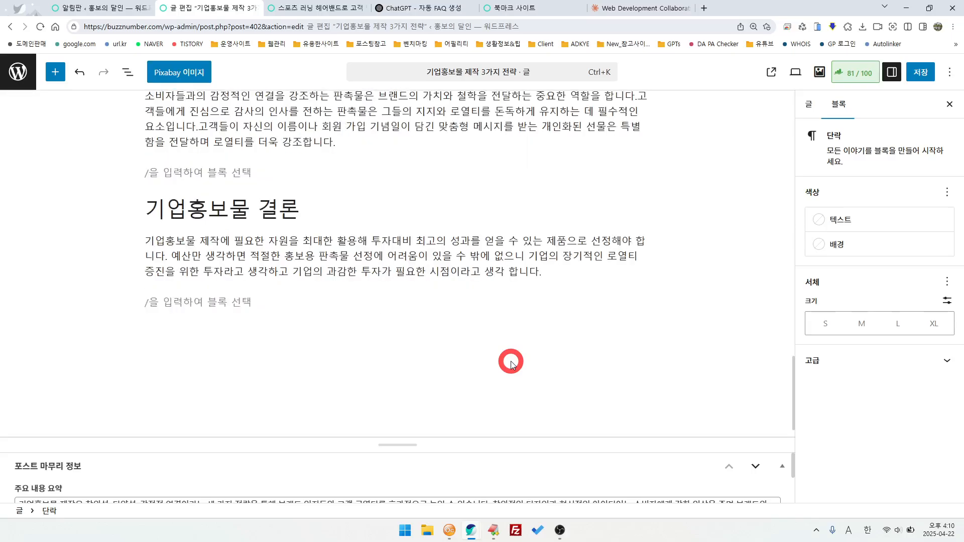
left_click(416, 8)
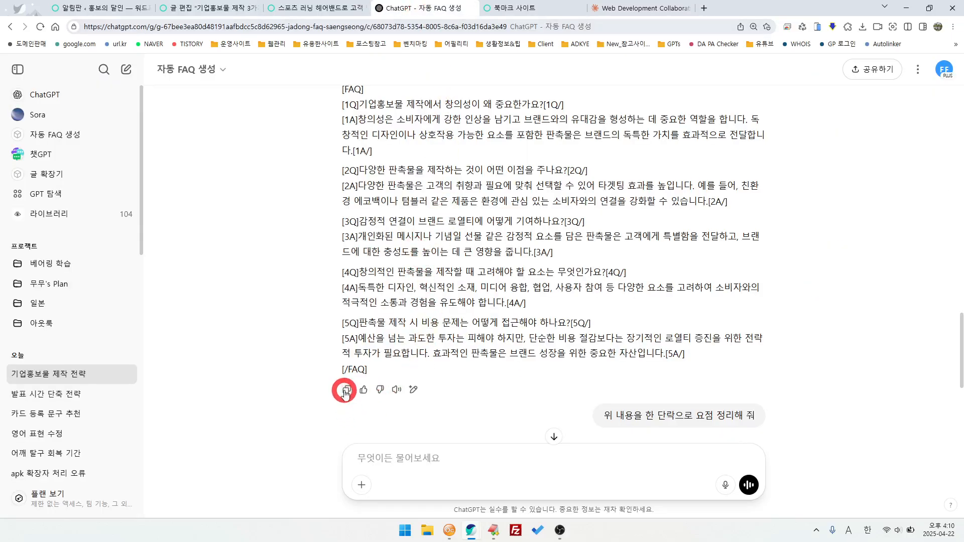
left_click(193, 8)
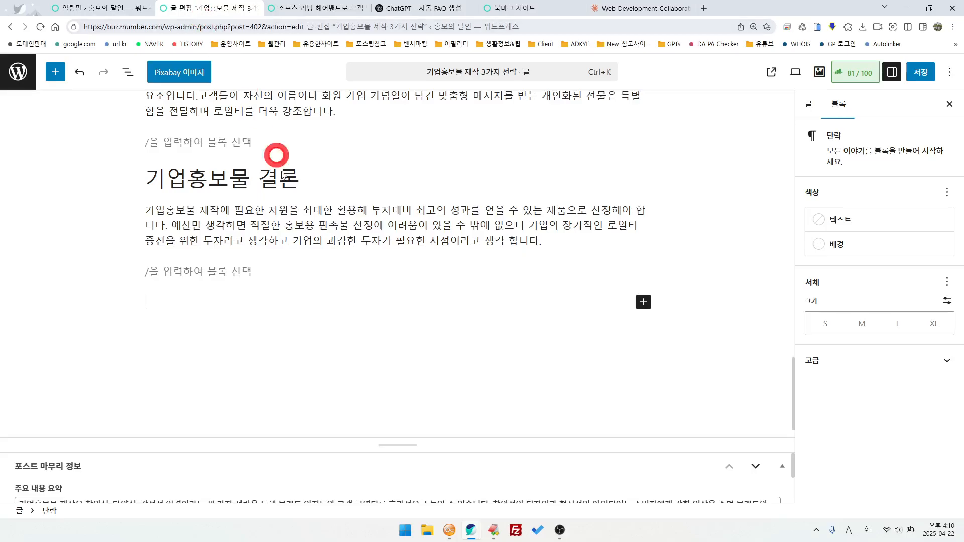
key("ctrl+v")
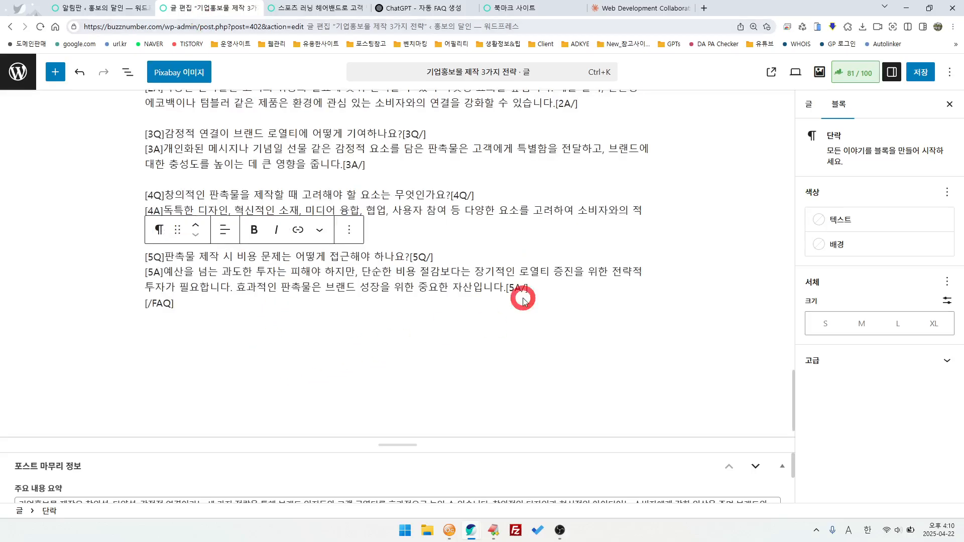
Save the updated post and open its published page.
left_click(921, 76)
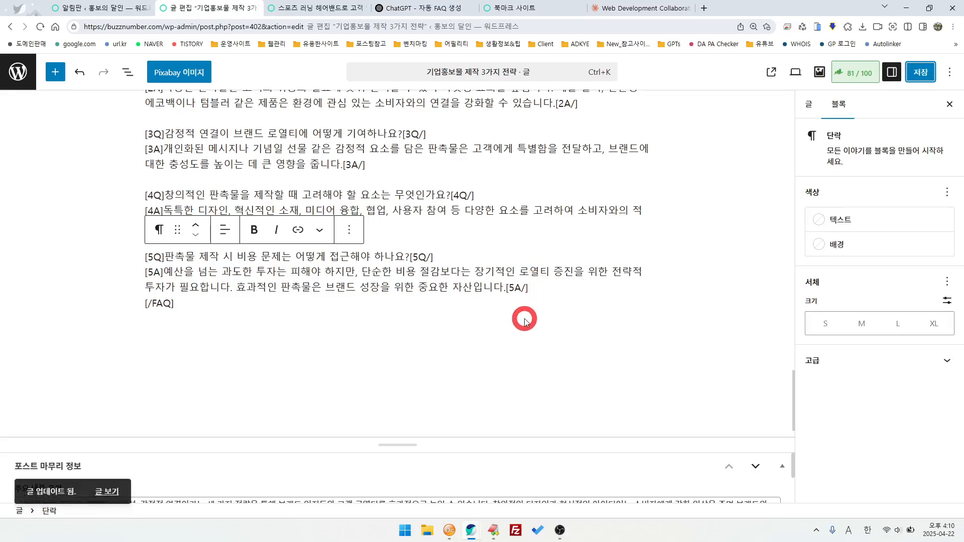
left_click(103, 491)
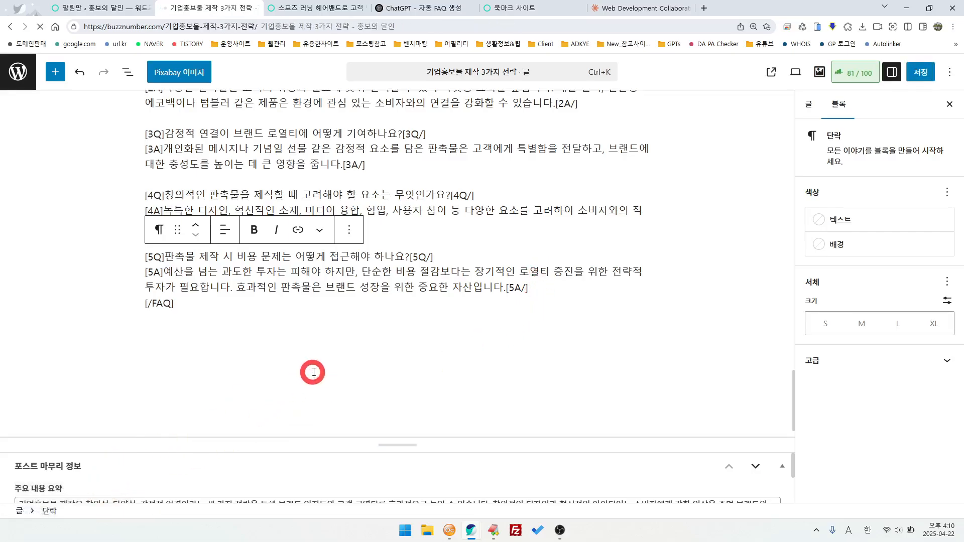
scroll(631, 401, "down", 20)
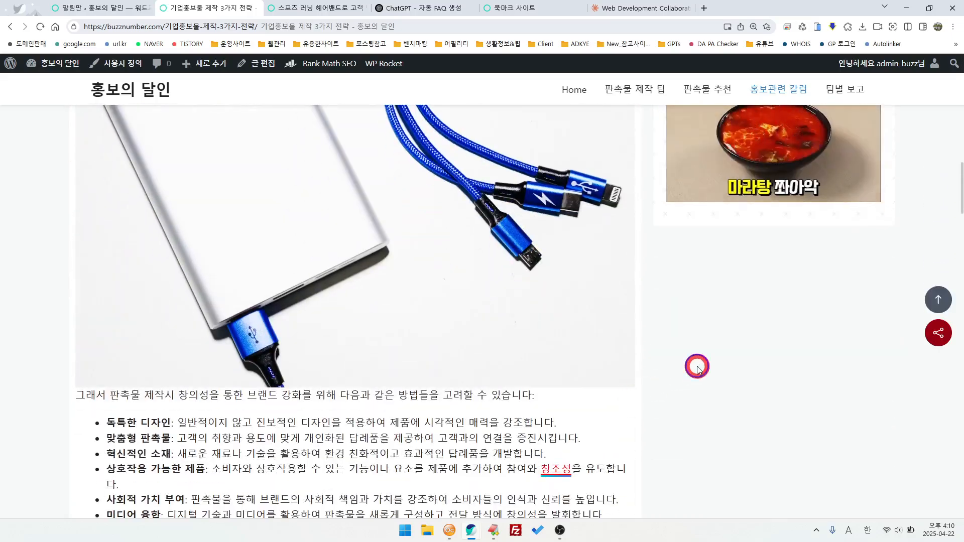
Open the published post's page source and look through it to the closing html tag for the FAQ schema.
right_click(696, 368)
left_click(736, 338)
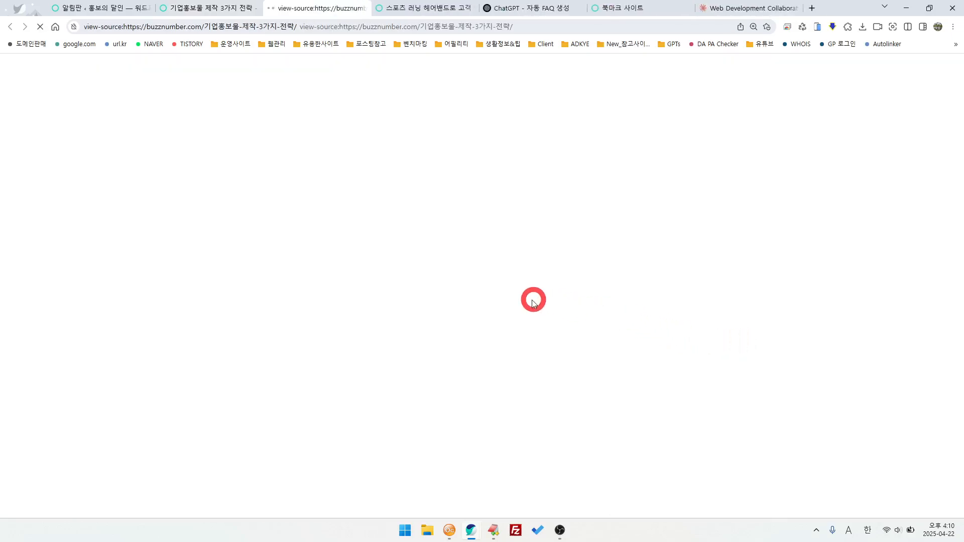
scroll(496, 329, "down", 8)
scroll(496, 329, "down", 20)
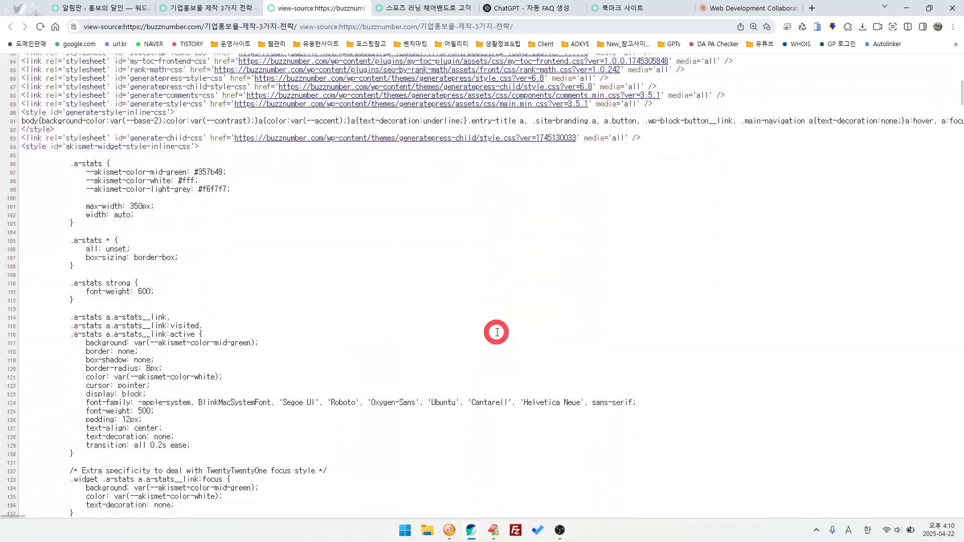
scroll(496, 333, "down", 20)
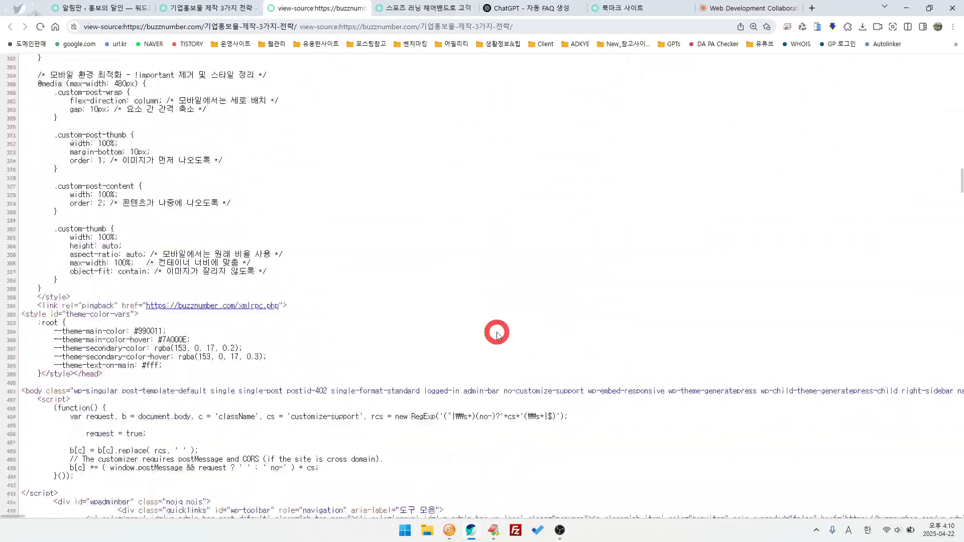
scroll(497, 334, "down", 13)
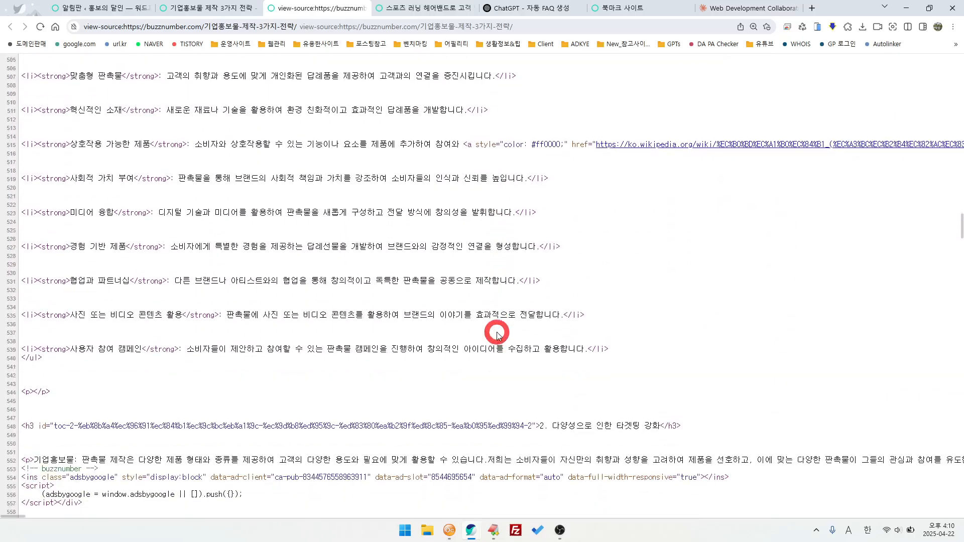
scroll(497, 335, "down", 20)
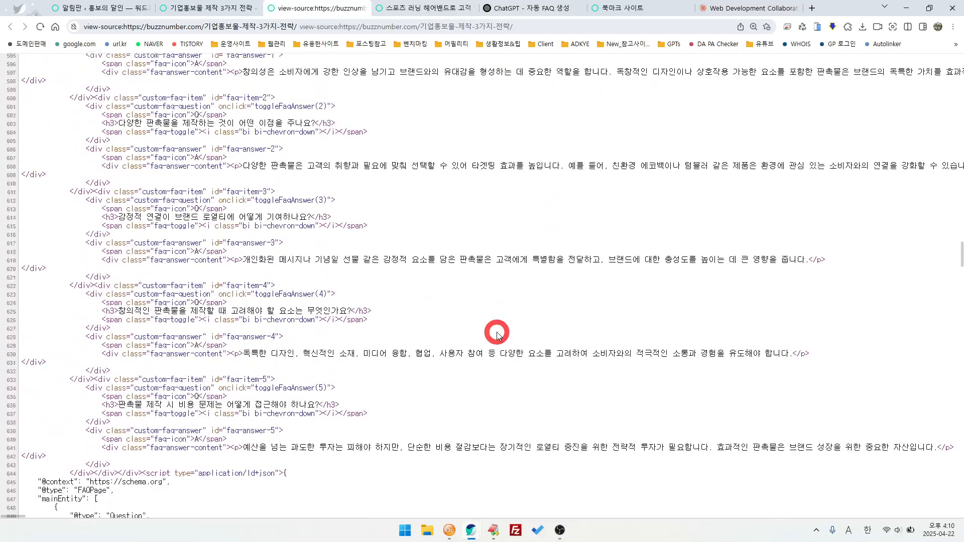
scroll(496, 335, "down", 11)
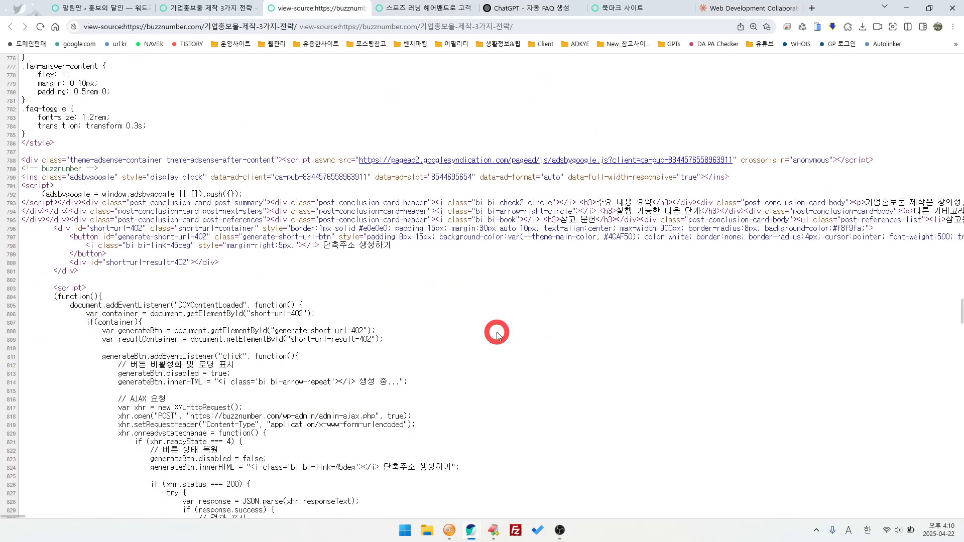
scroll(497, 335, "down", 20)
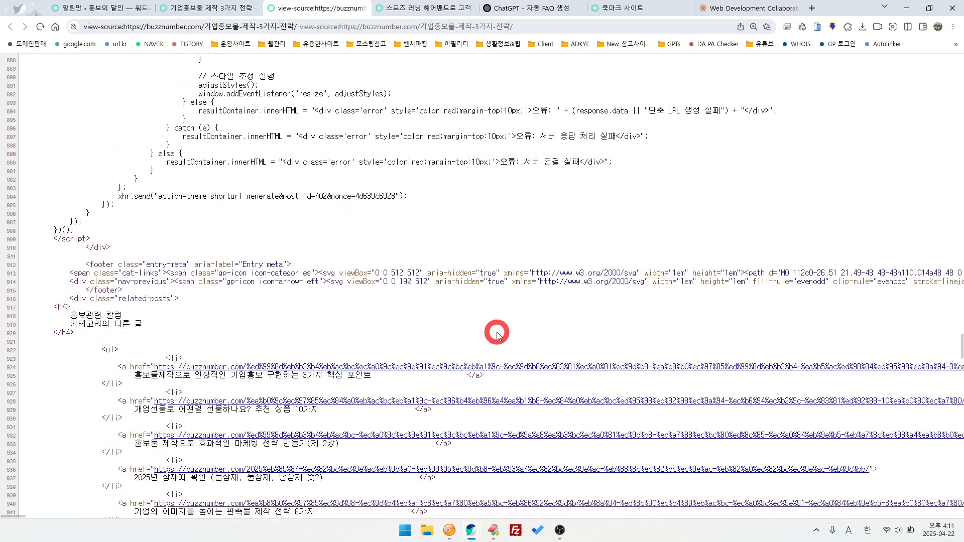
scroll(497, 335, "down", 20)
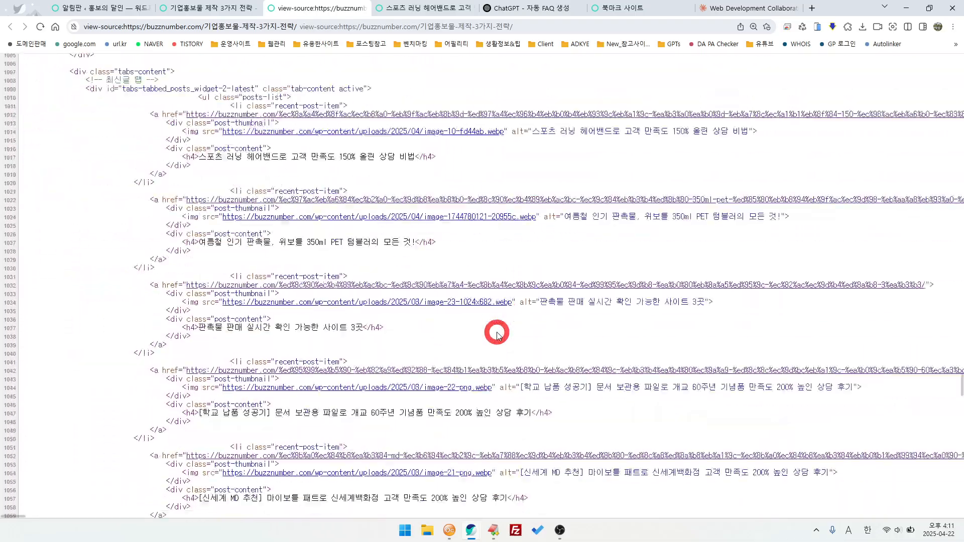
scroll(496, 335, "down", 20)
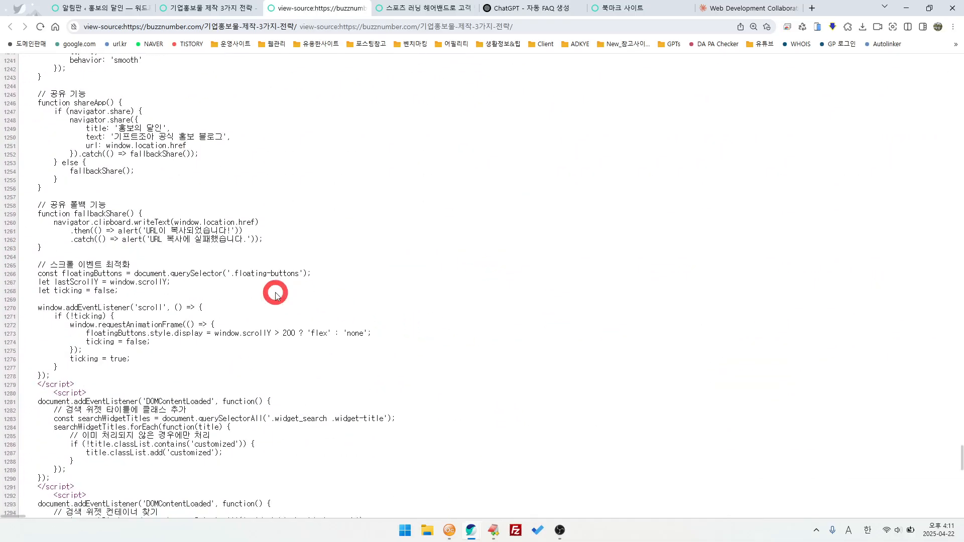
scroll(275, 295, "down", 18)
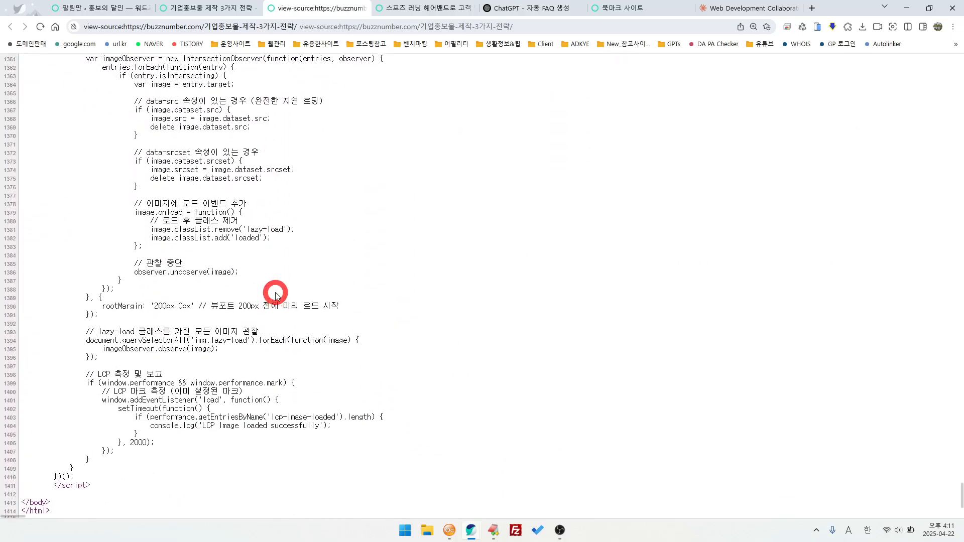
Search back through the page source from its end to the FAQPage schema script following the FAQ markup.
scroll(437, 344, "up", 16)
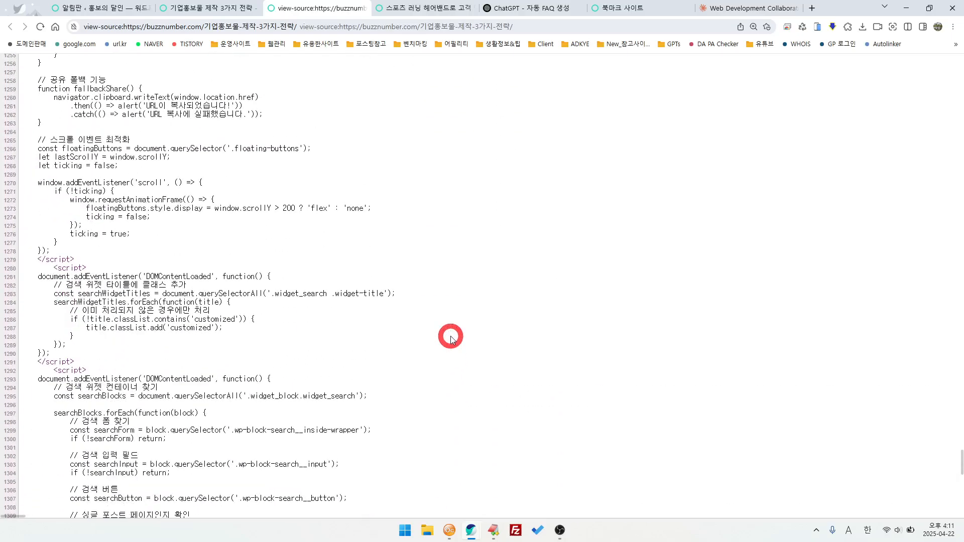
scroll(450, 337, "up", 10)
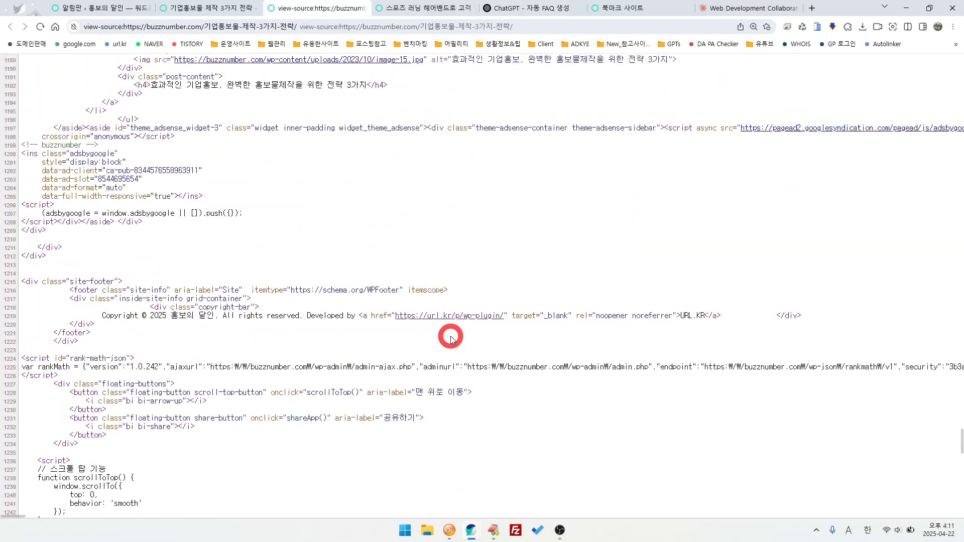
scroll(450, 337, "up", 7)
scroll(450, 337, "up", 4)
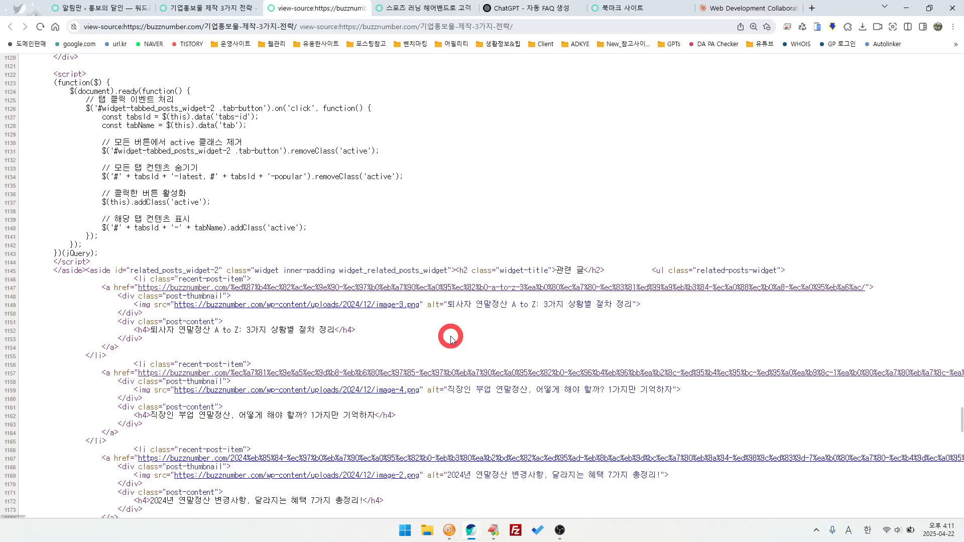
scroll(450, 338, "up", 9)
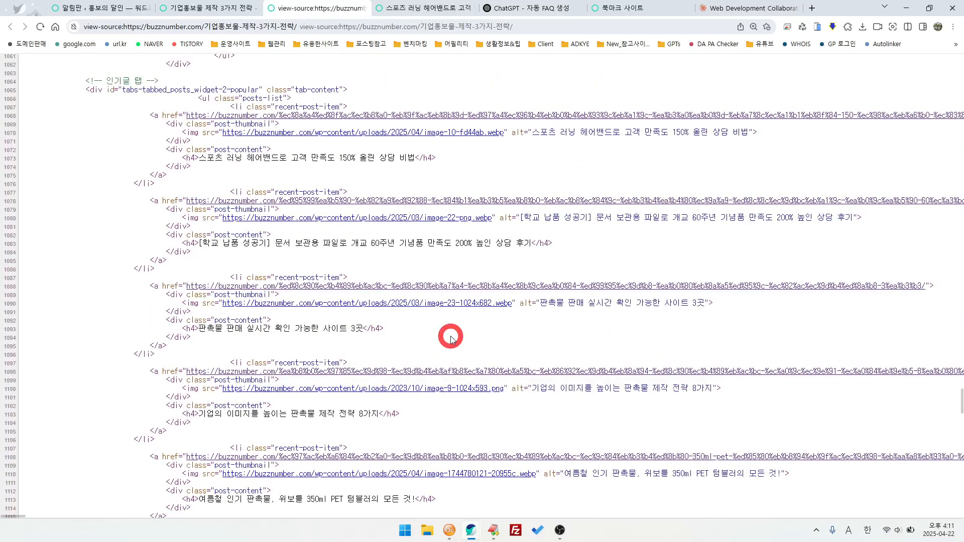
scroll(451, 338, "up", 9)
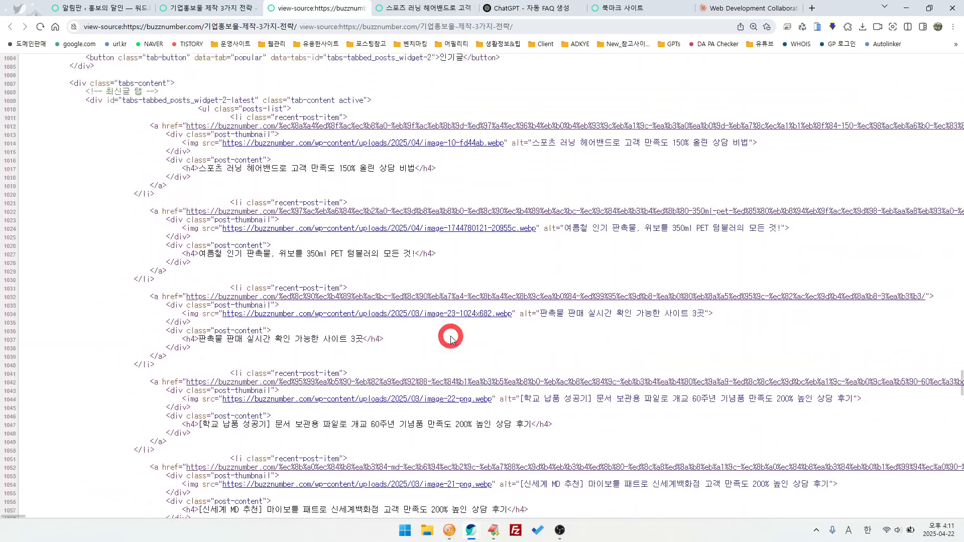
scroll(450, 337, "up", 7)
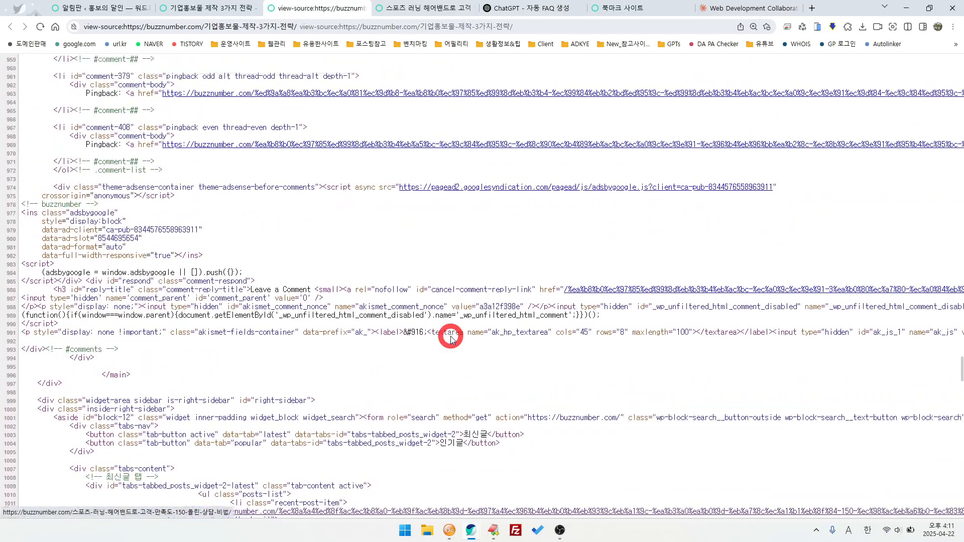
scroll(450, 337, "up", 9)
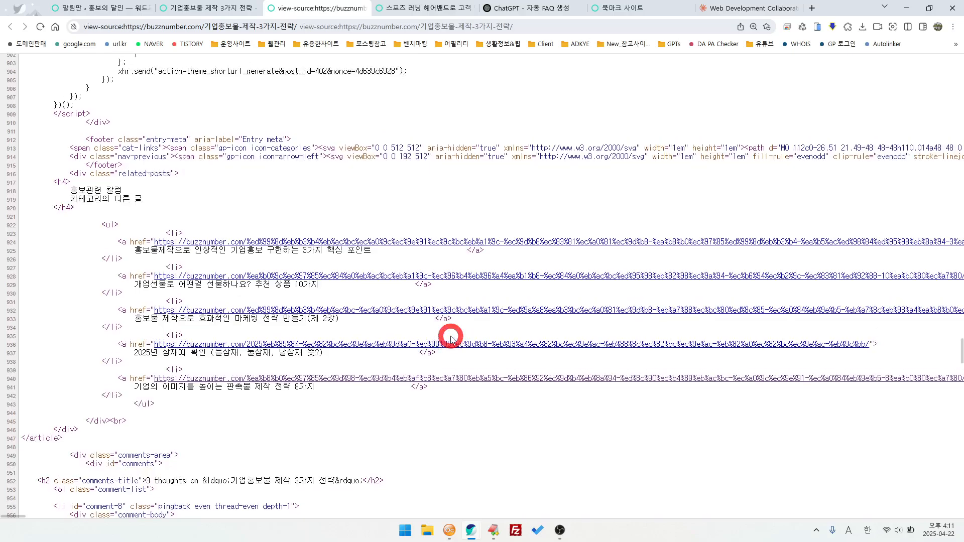
scroll(451, 337, "up", 13)
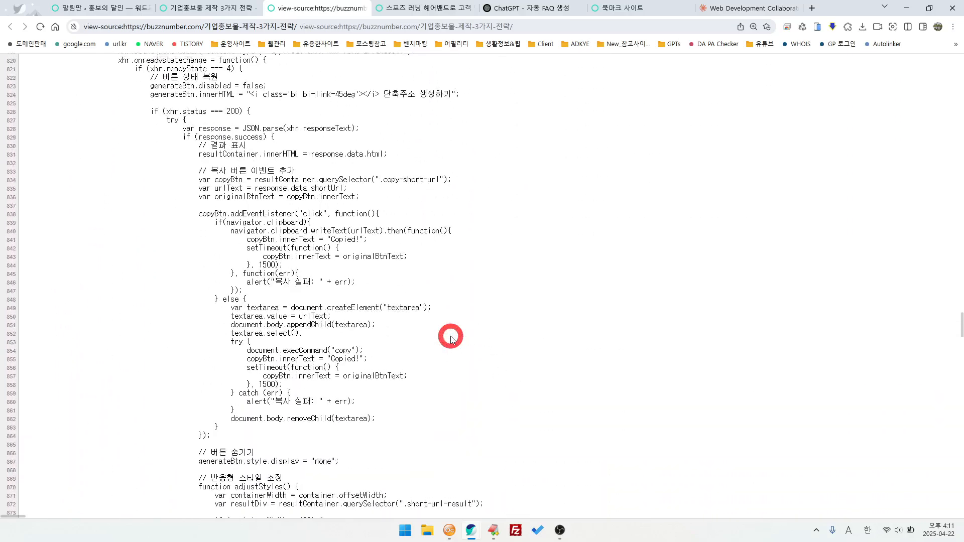
scroll(450, 337, "up", 7)
scroll(450, 337, "up", 9)
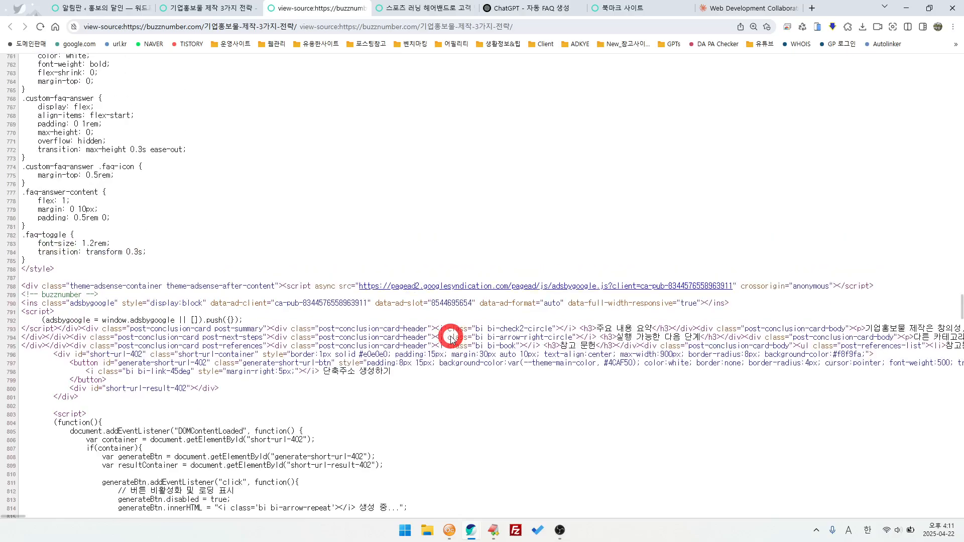
scroll(450, 337, "up", 14)
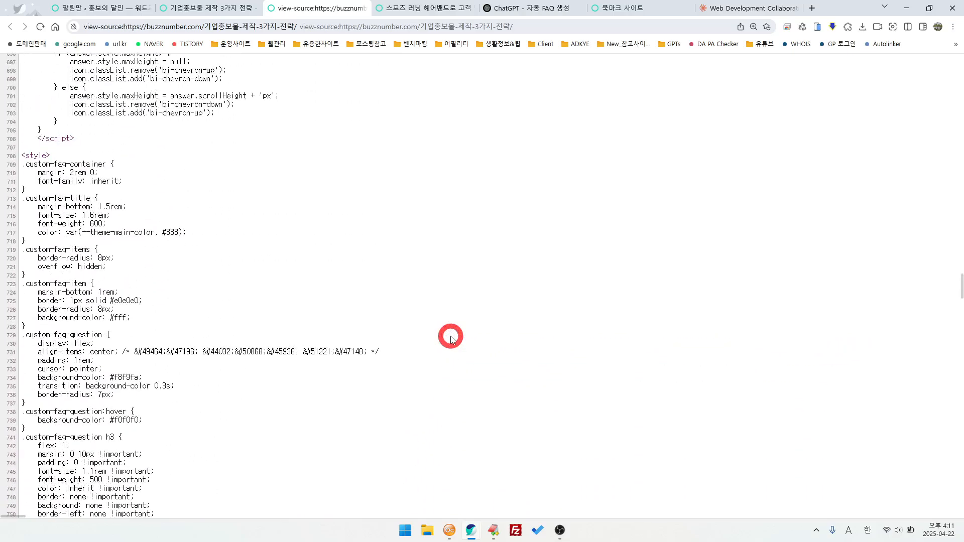
scroll(451, 338, "up", 2)
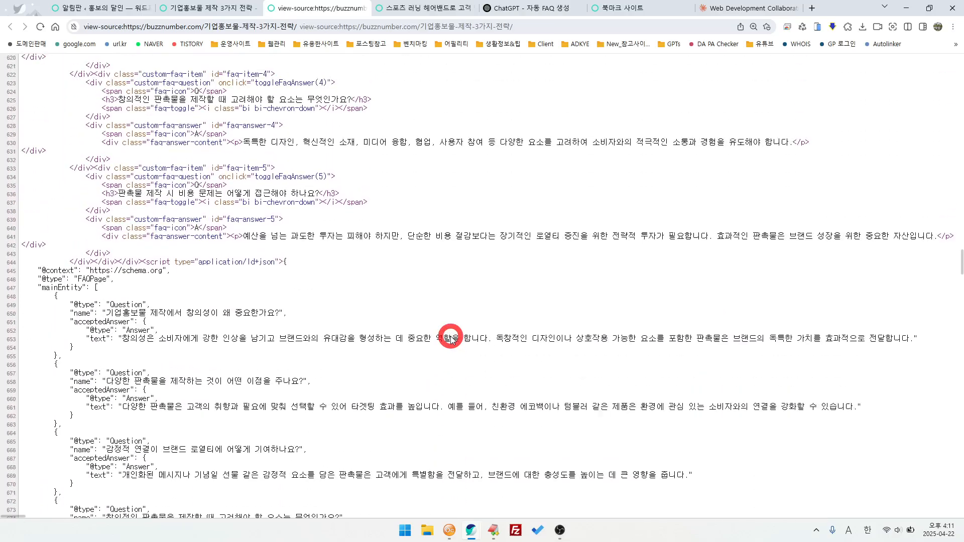
scroll(450, 338, "down", 2)
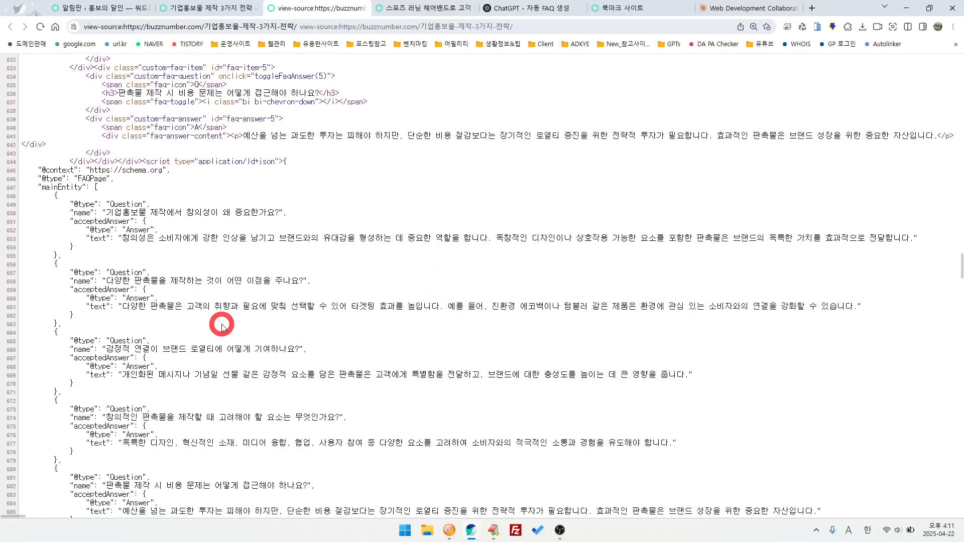
scroll(221, 325, "up", 2, "ctrl")
scroll(222, 325, "up", 2, "ctrl")
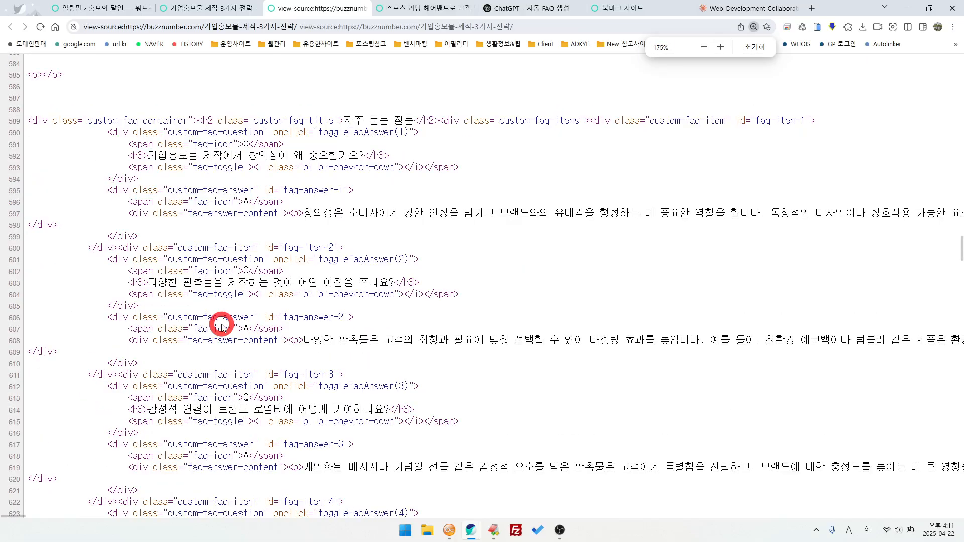
scroll(276, 341, "down", 8)
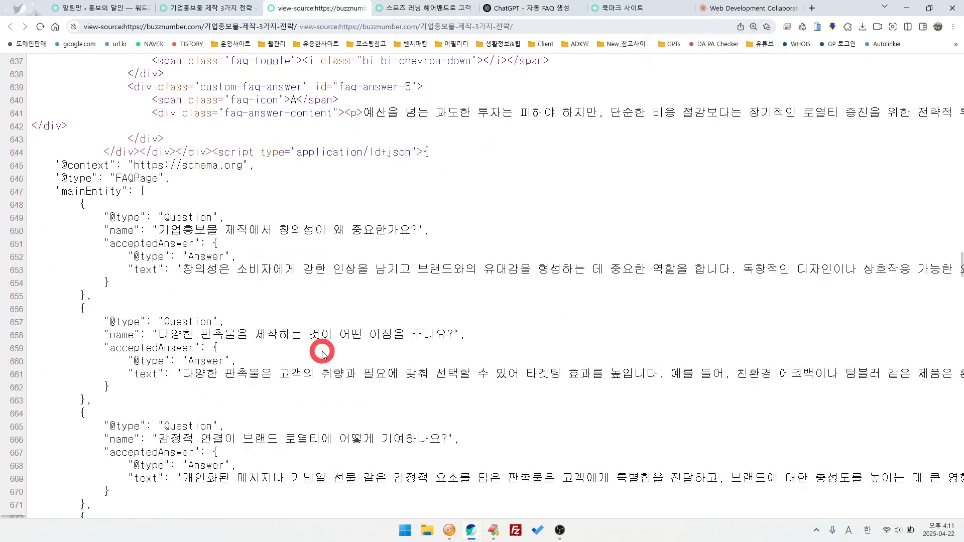
scroll(319, 350, "up", 1)
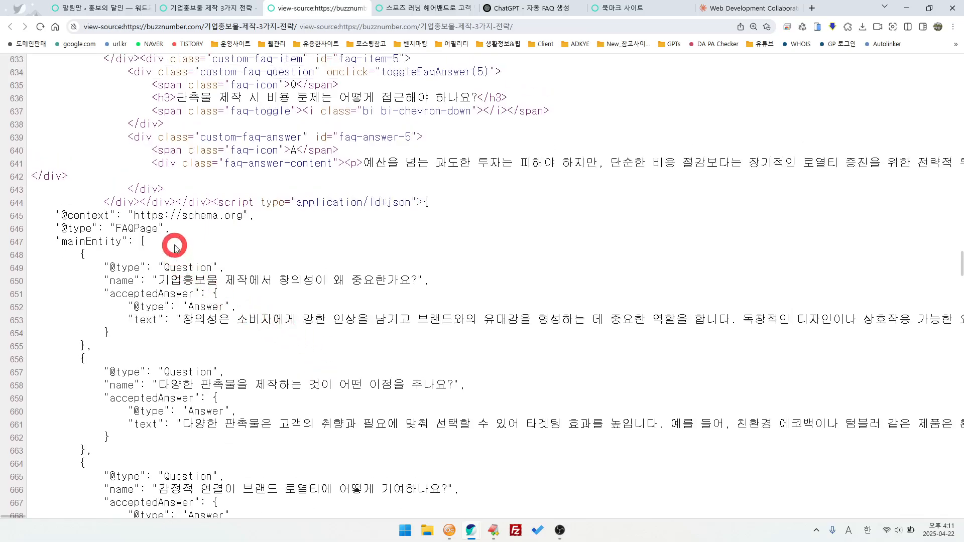
left_click_drag(177, 215, 251, 216)
left_click(271, 299)
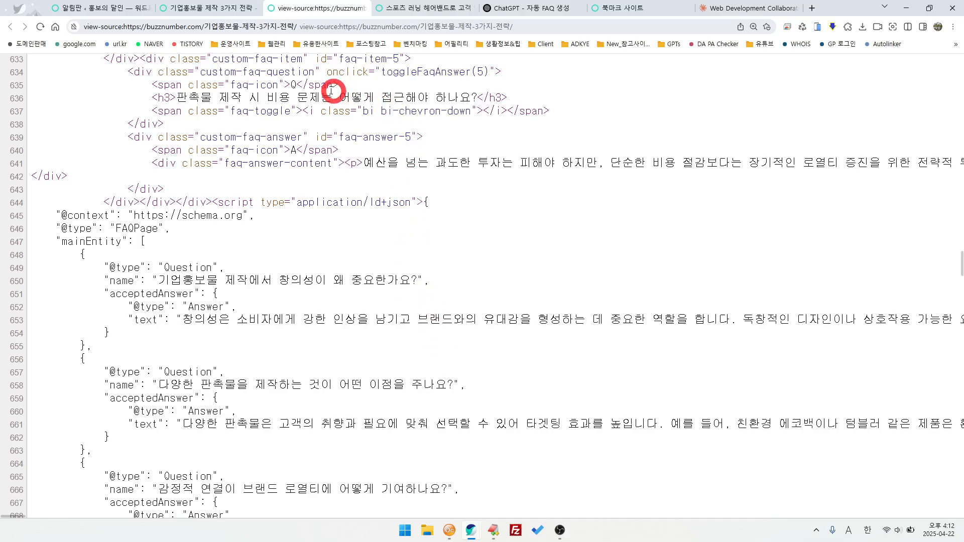
Switch to the Google Slides presentation and advance past the FAQ slides to the 포스트 결론 및 요약 섹션 slide.
key("alt+Tab")
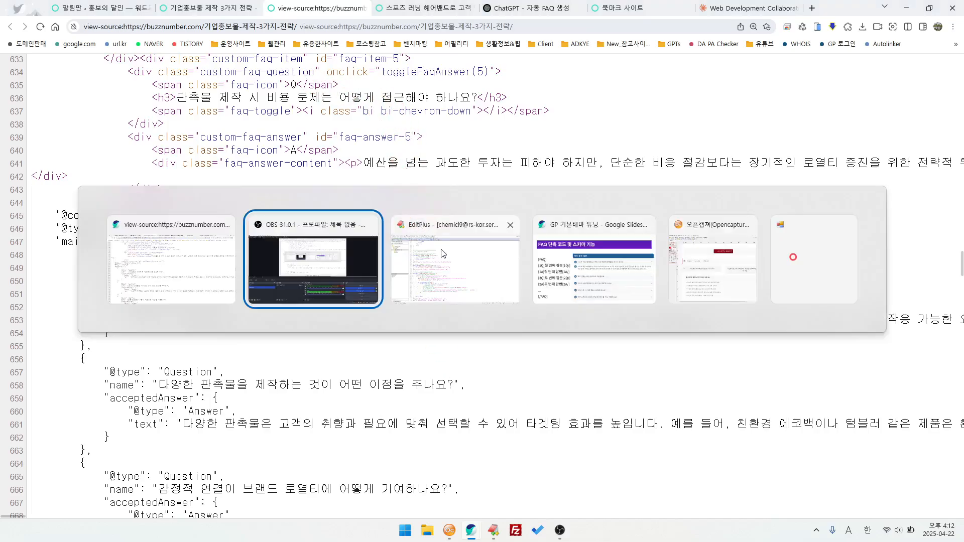
key("alt+Tab")
key("alt+Tab")
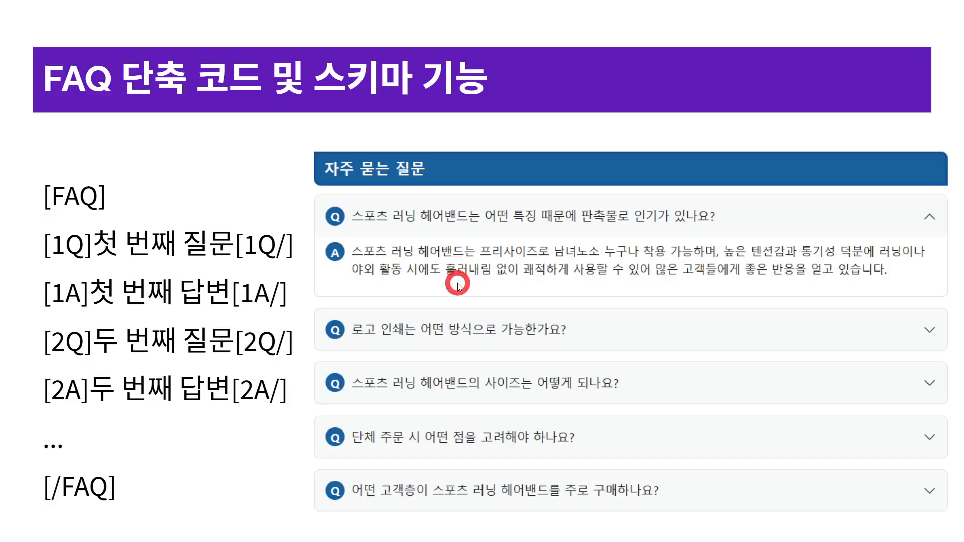
left_click(459, 301)
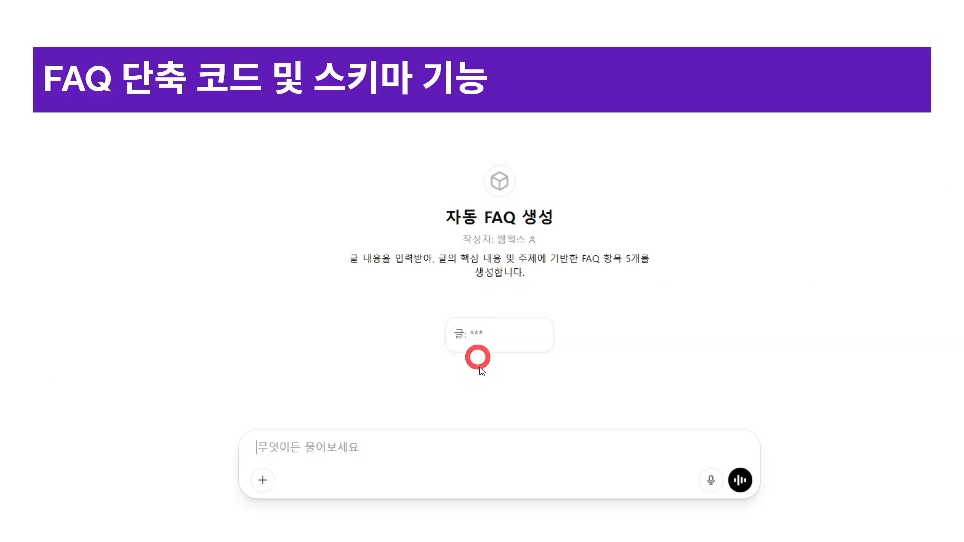
left_click(561, 385)
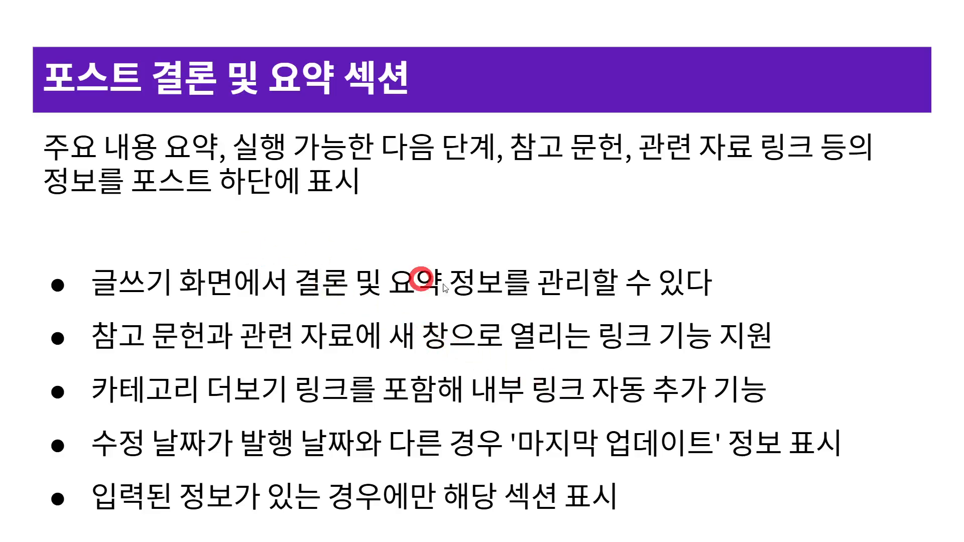
Return to the published 기업홍보물 제작 3가지 전략 post and view its 주요 내용 요약 section at 115% zoom.
key("alt+Tab")
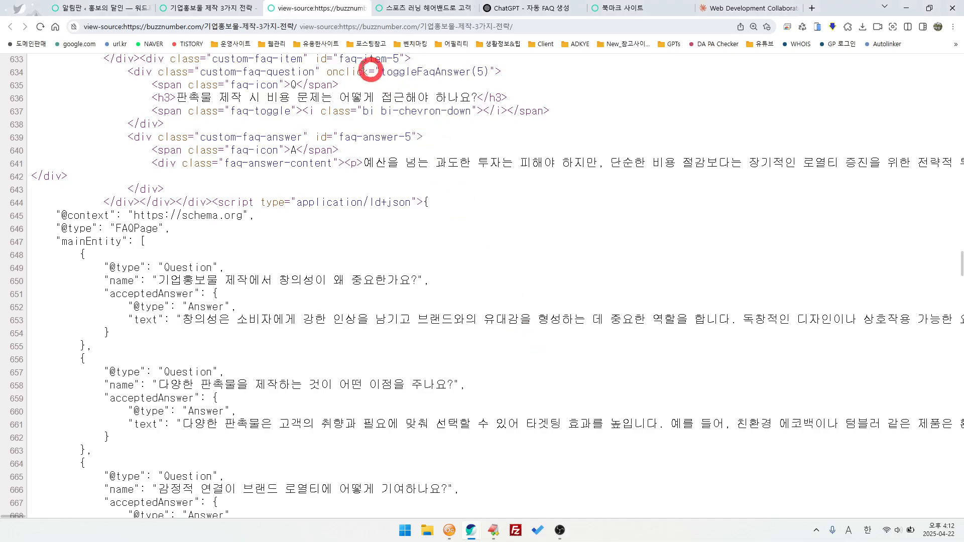
left_click(230, 9)
scroll(500, 353, "down", 20)
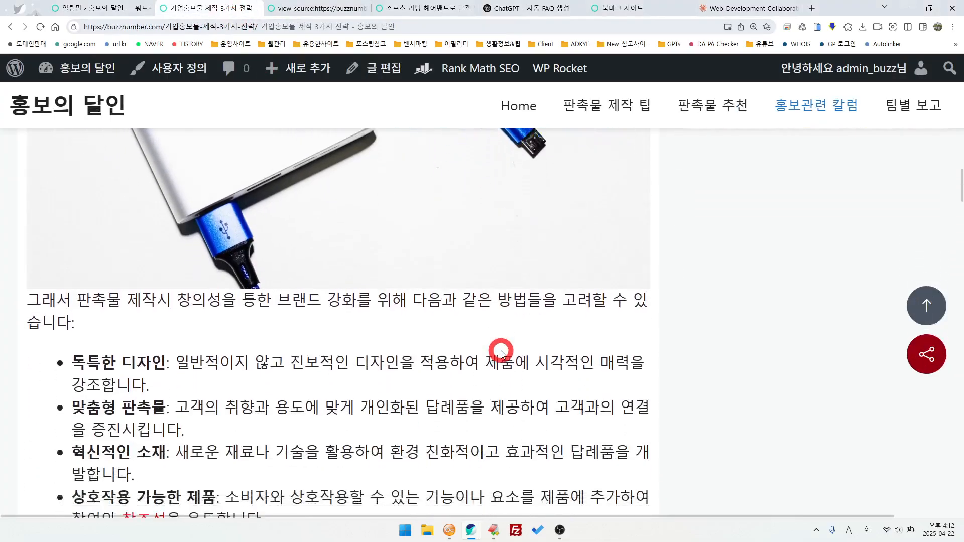
scroll(501, 352, "down", 20)
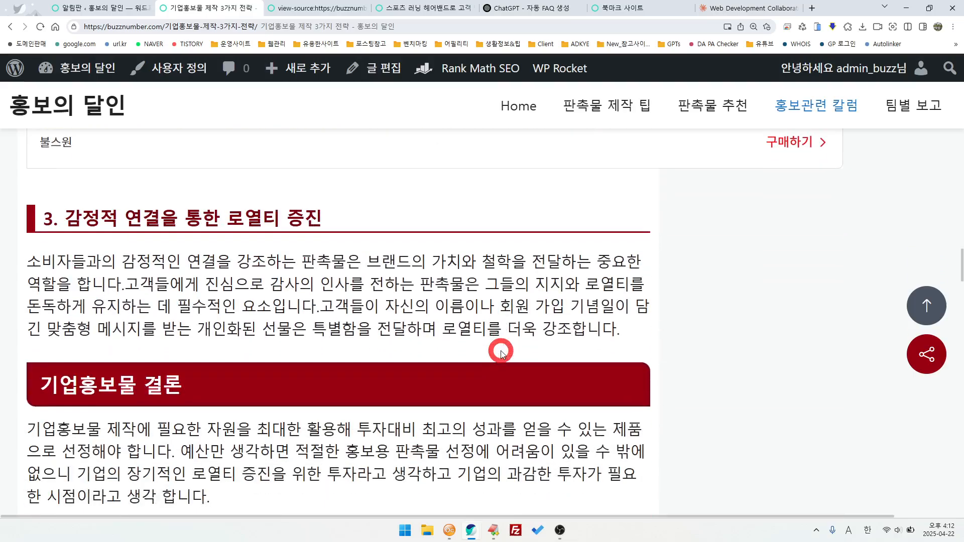
scroll(501, 353, "down", 10)
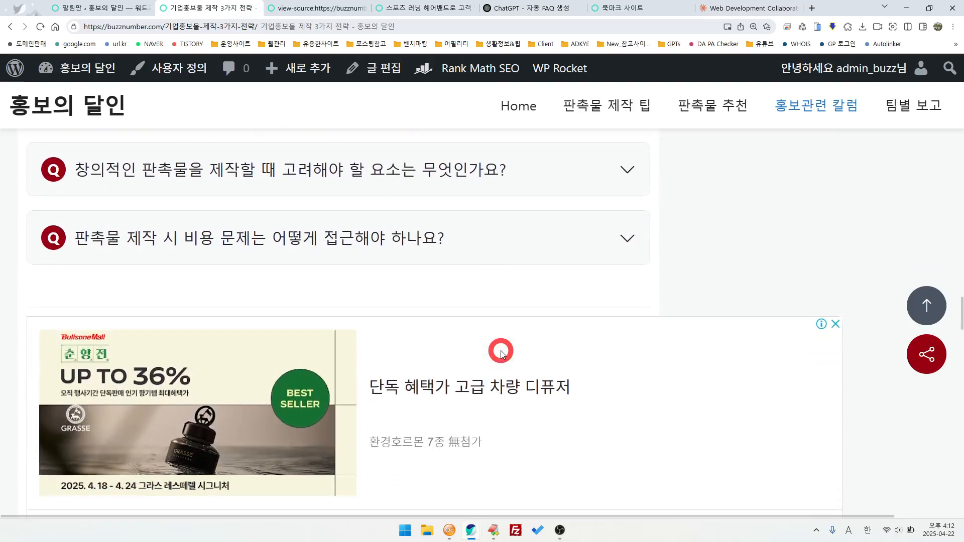
scroll(501, 353, "down", 2)
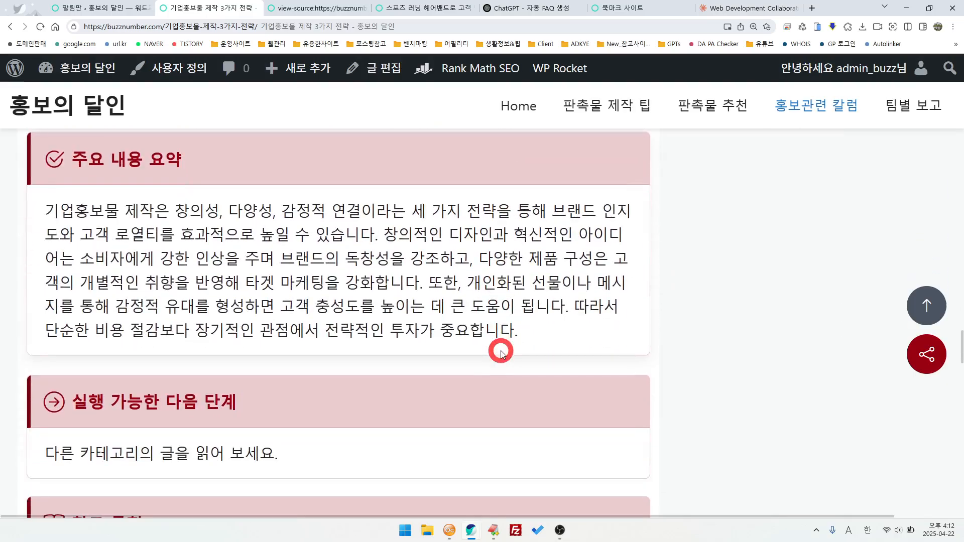
scroll(501, 353, "up", 1)
scroll(503, 351, "down", 2, "ctrl")
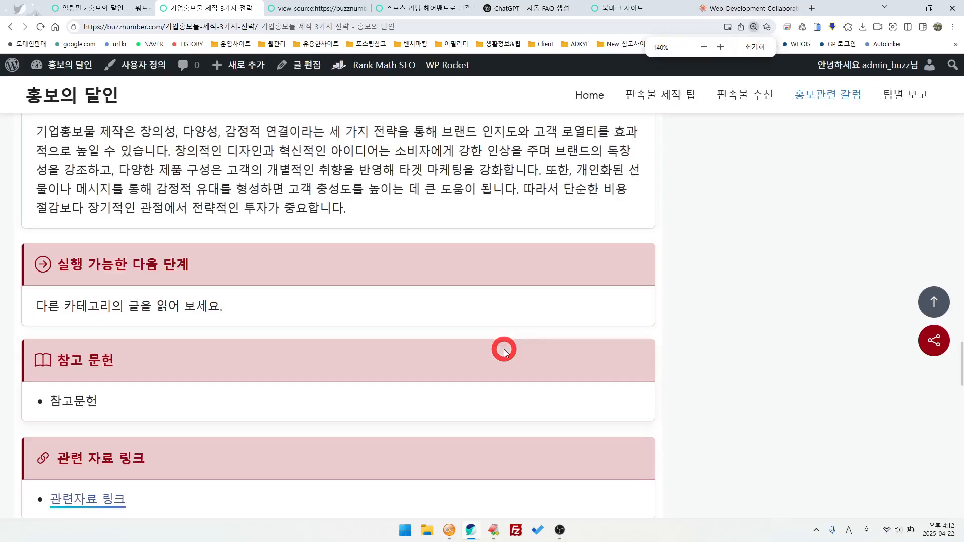
scroll(504, 350, "up", 2)
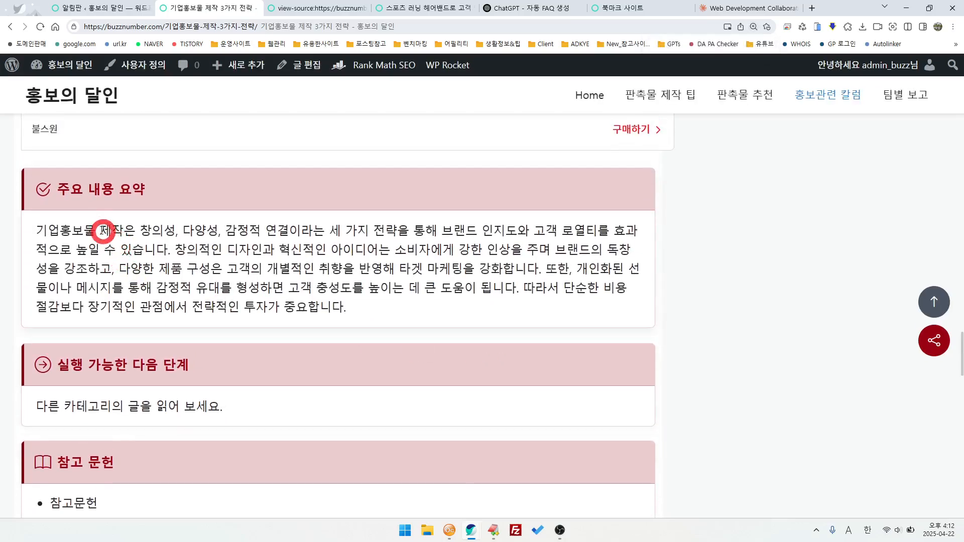
scroll(187, 262, "down", 2, "ctrl")
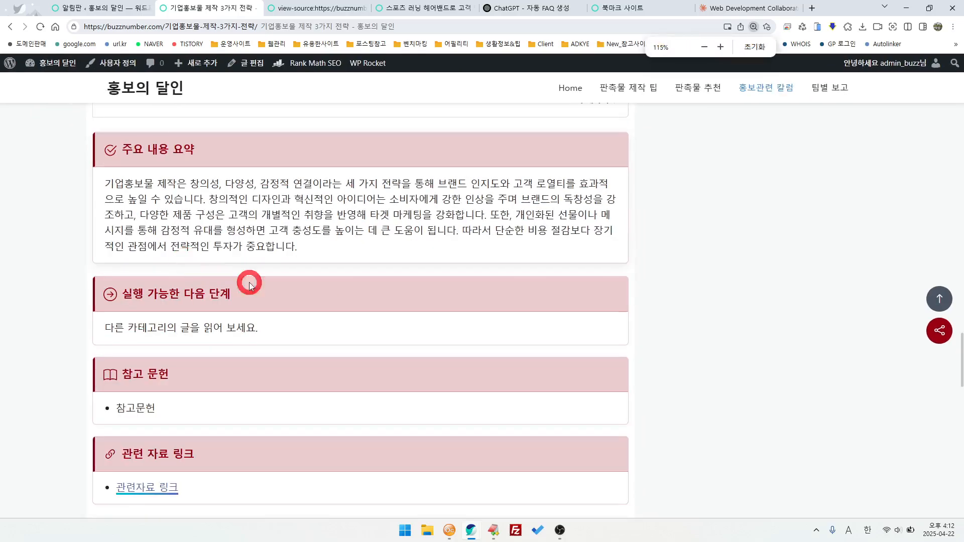
Examine the post's ending from the FAQ through the summary, next steps, references and related links to the category link and last-update date.
scroll(491, 351, "up", 12)
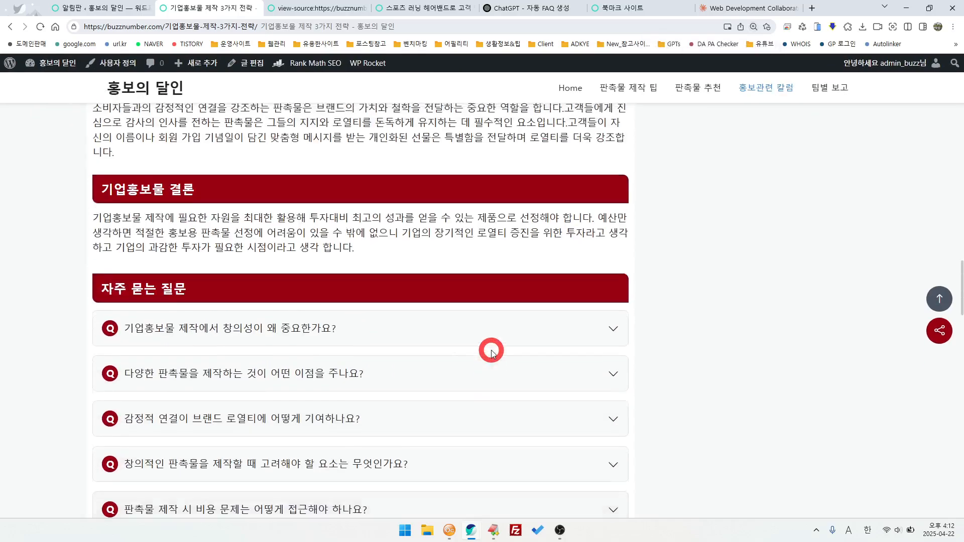
scroll(356, 321, "down", 9)
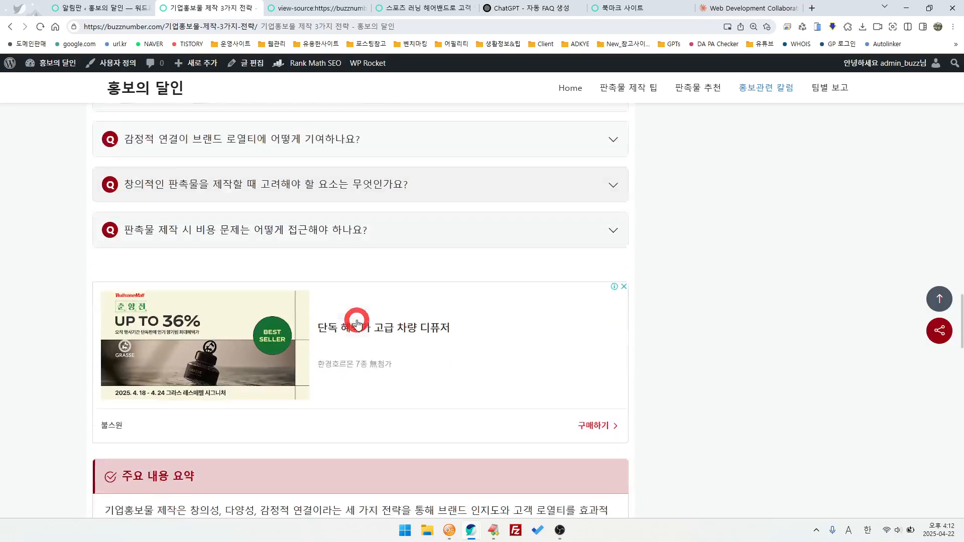
scroll(177, 269, "up", 3)
scroll(341, 283, "down", 9)
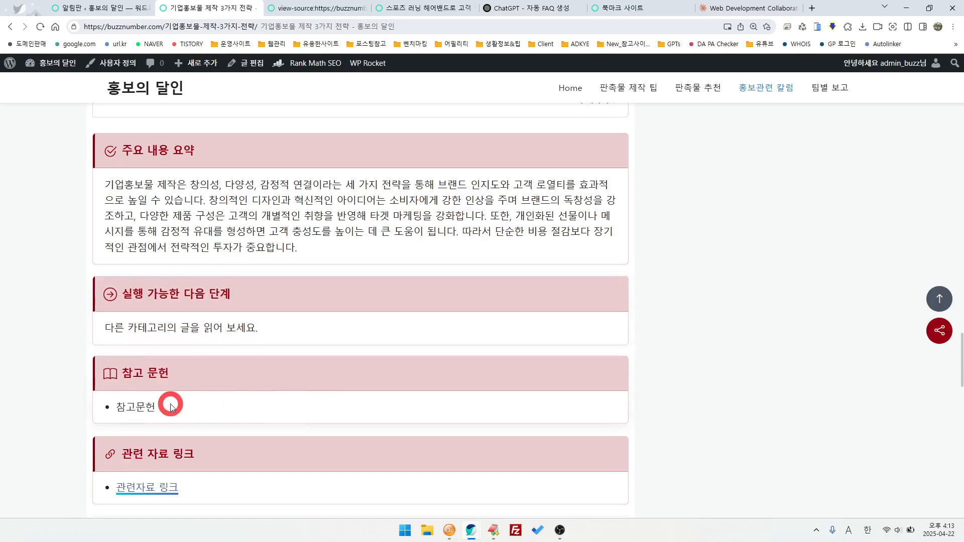
scroll(183, 418, "down", 1)
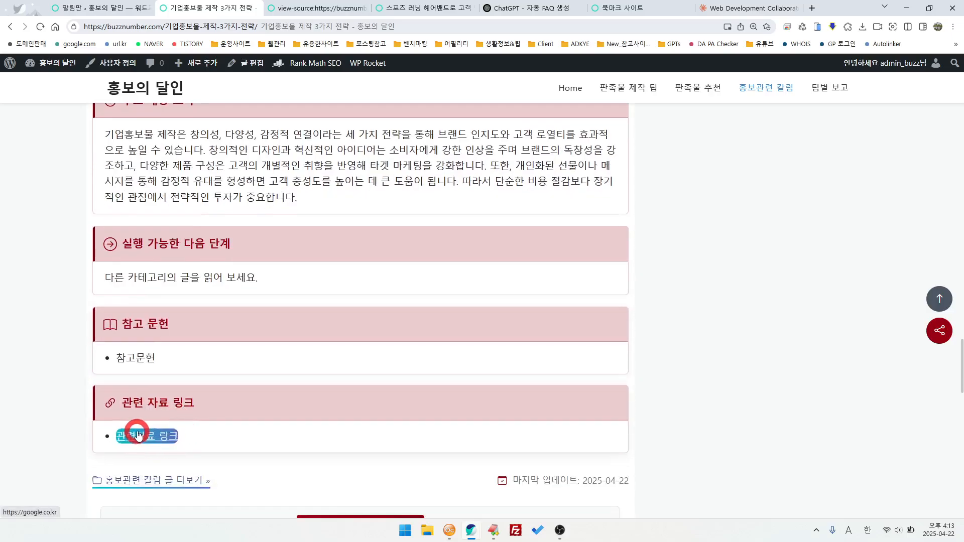
scroll(258, 415, "down", 2)
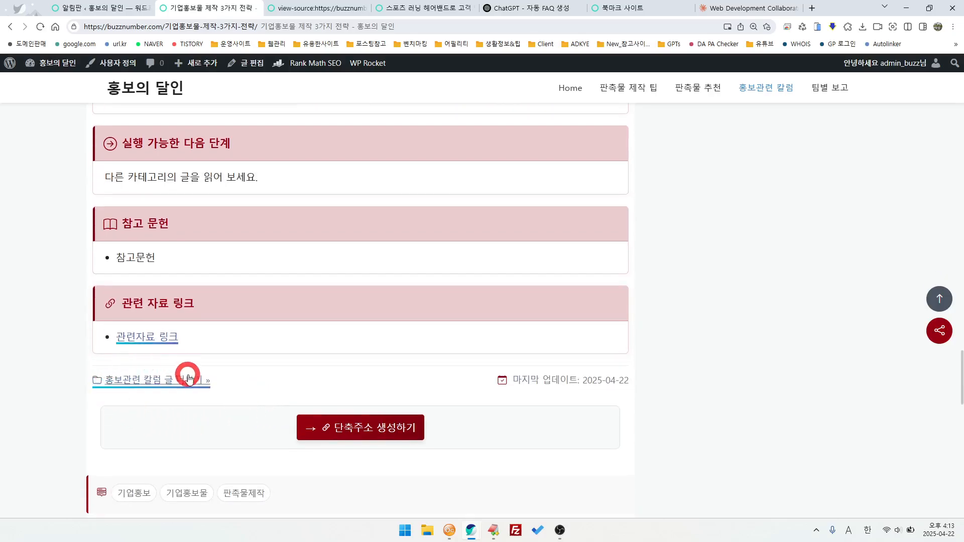
scroll(187, 402, "down", 2)
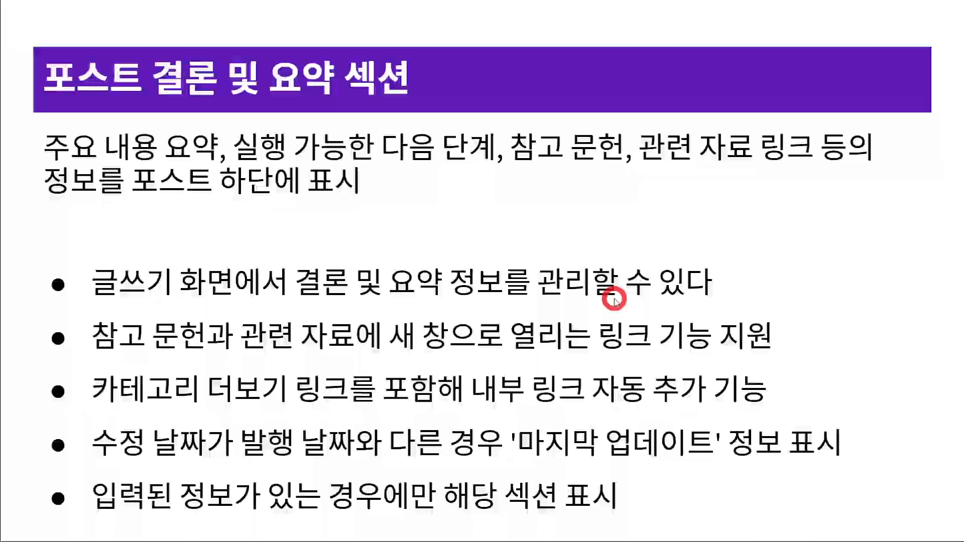
Advance the presentation to the 단축 URL 기능 slide and return to the browser.
left_click(513, 334)
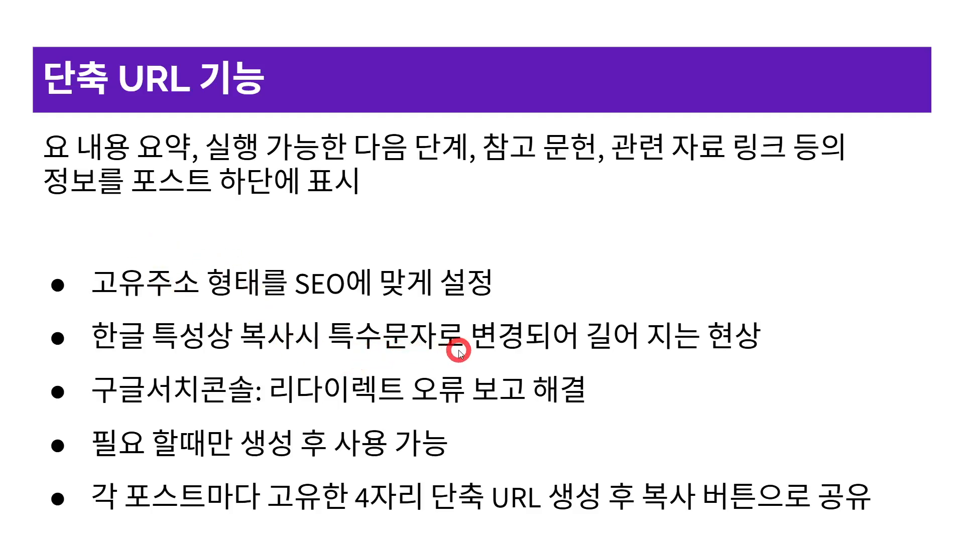
key("alt+Tab")
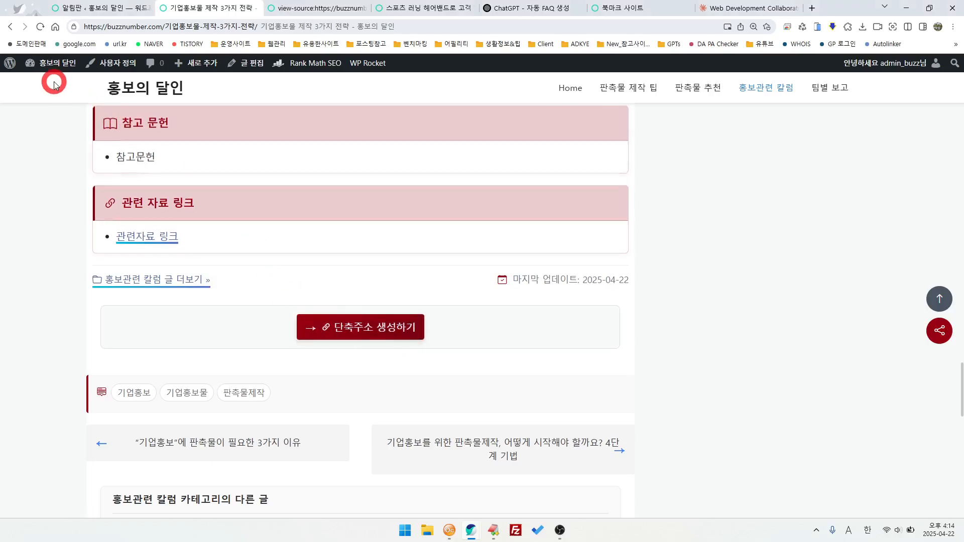
Open the 고유주소 settings in the WordPress admin and compare the 글 이름 structure with the published post's address.
left_click(100, 9)
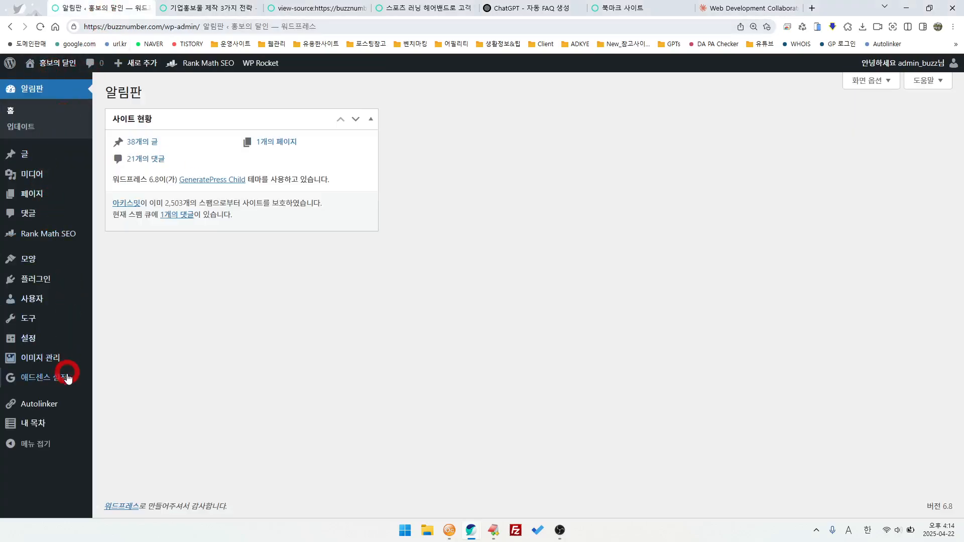
mouse_move(71, 426)
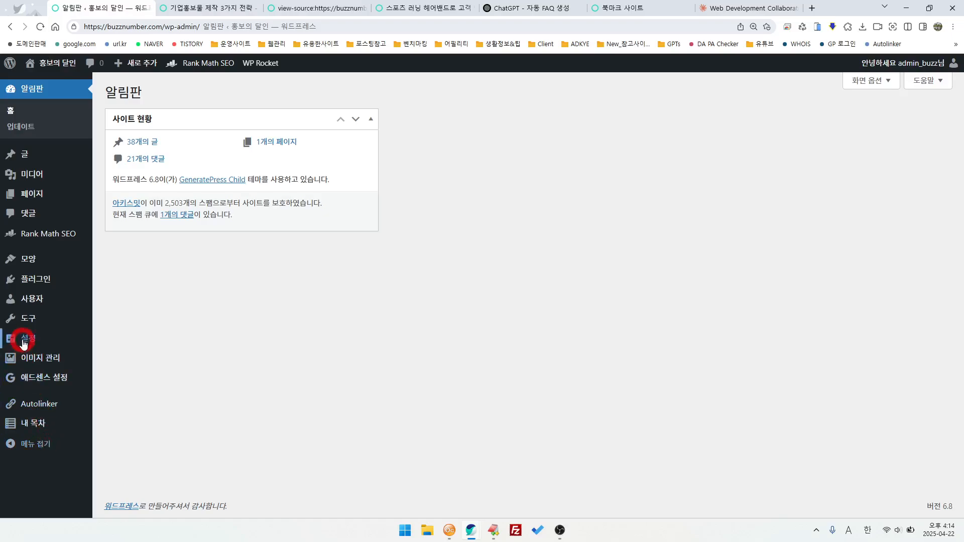
left_click(73, 346)
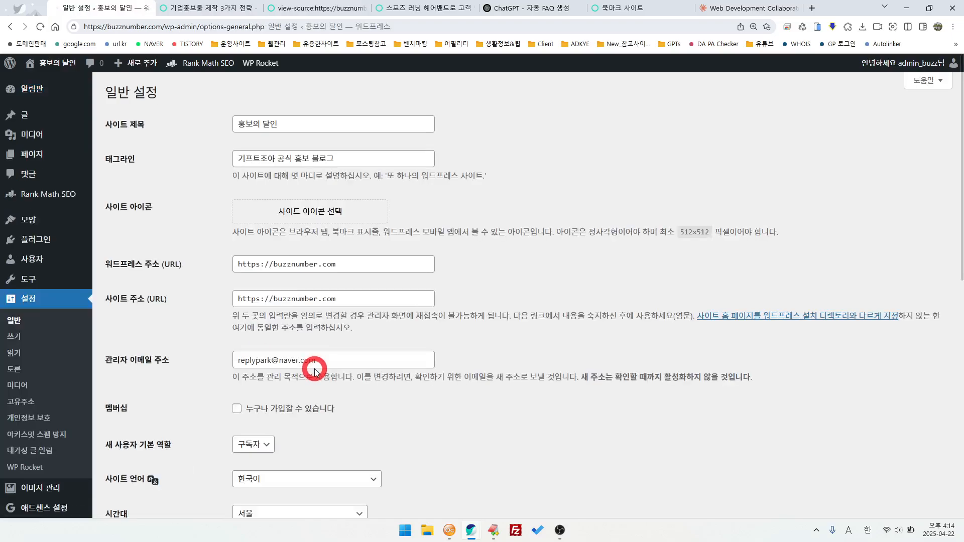
scroll(248, 392, "down", 2)
left_click(23, 330)
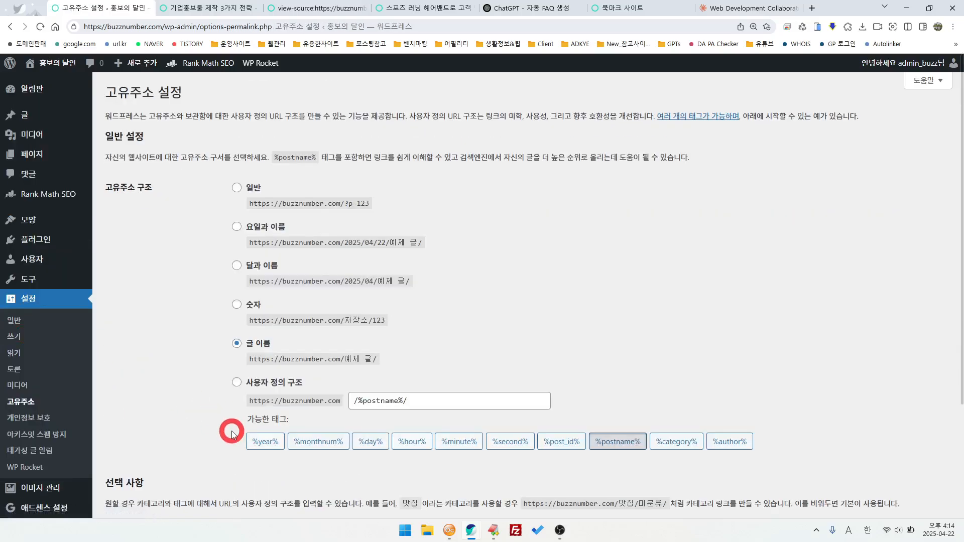
scroll(232, 432, "down", 1)
scroll(301, 422, "up", 1)
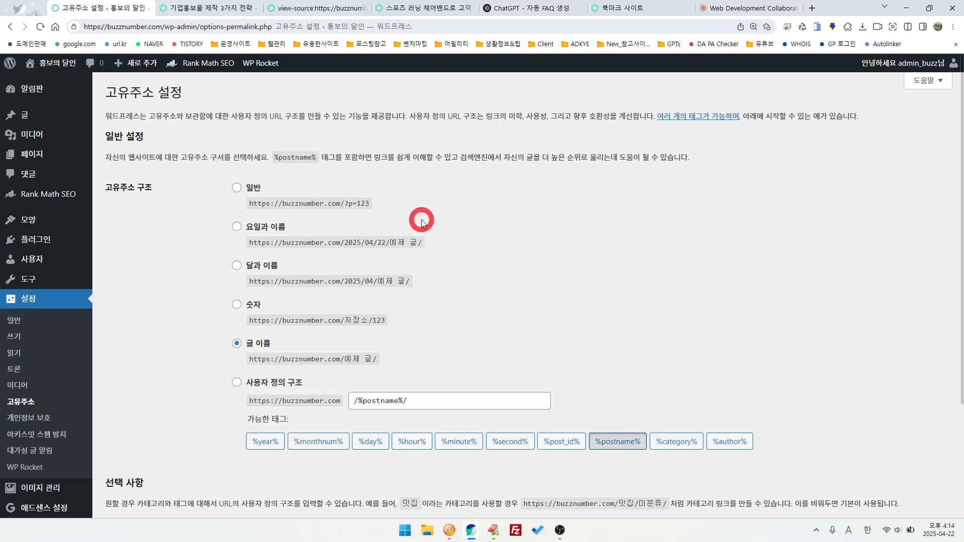
left_click(221, 8)
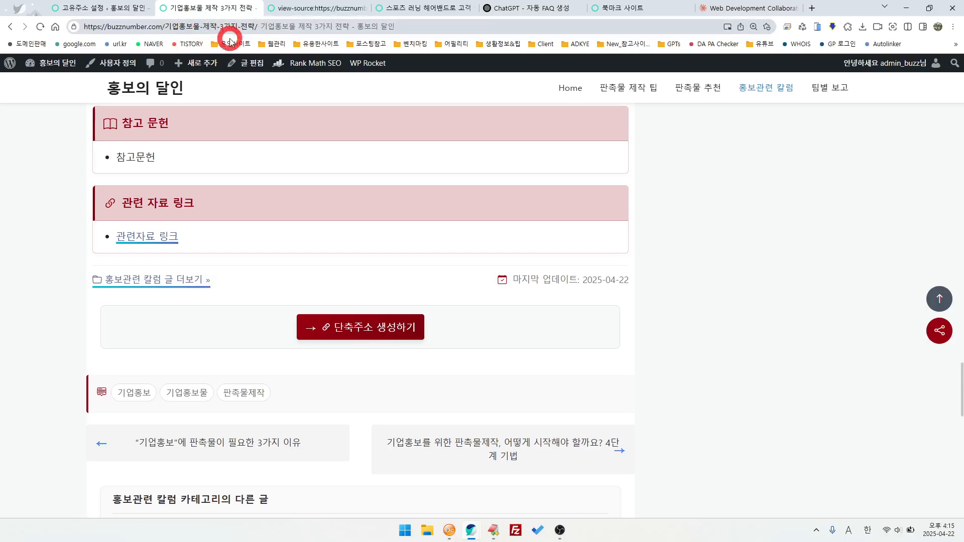
left_click(68, 9)
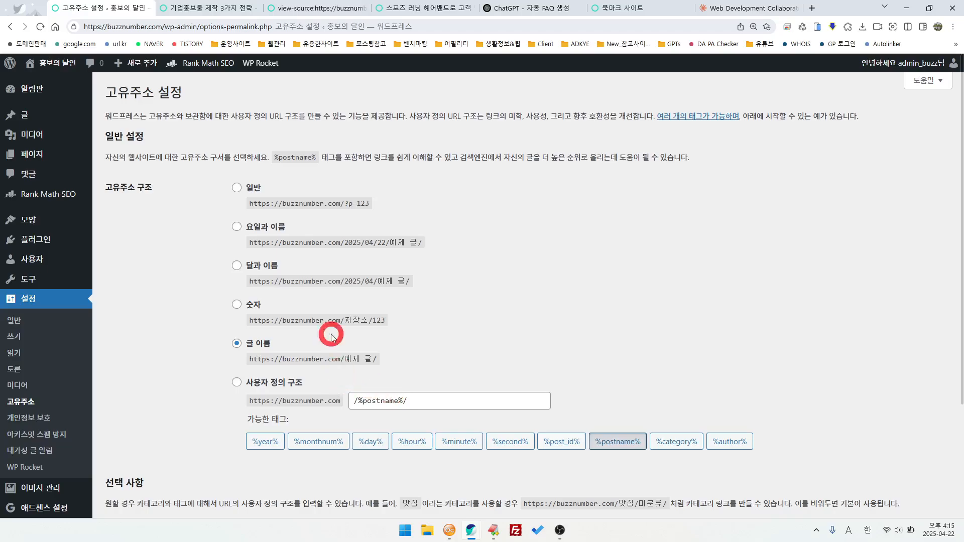
Copy the published post's address, replace a new EditPlus HTML document's template code with it, and highlight the percent-encoded part.
left_click(206, 8)
left_click(224, 28)
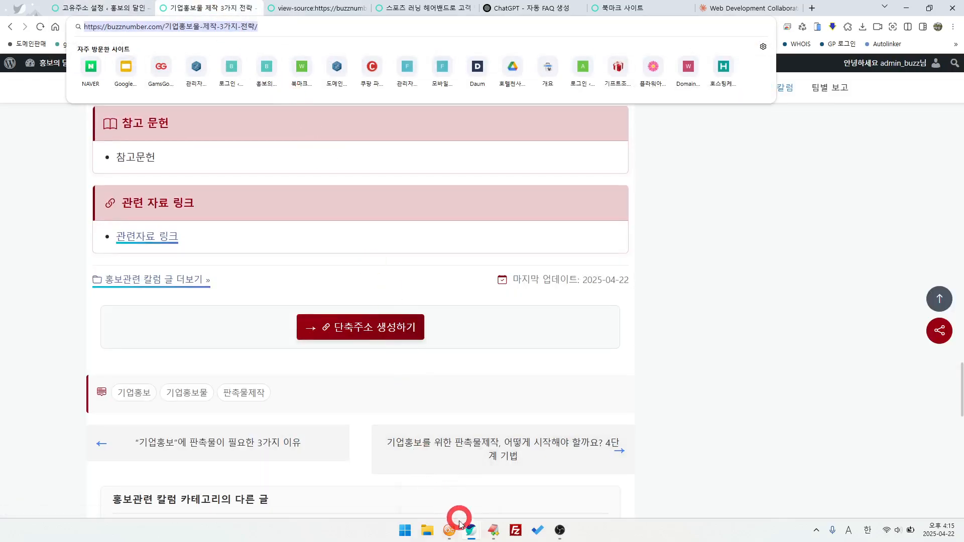
left_click(493, 532)
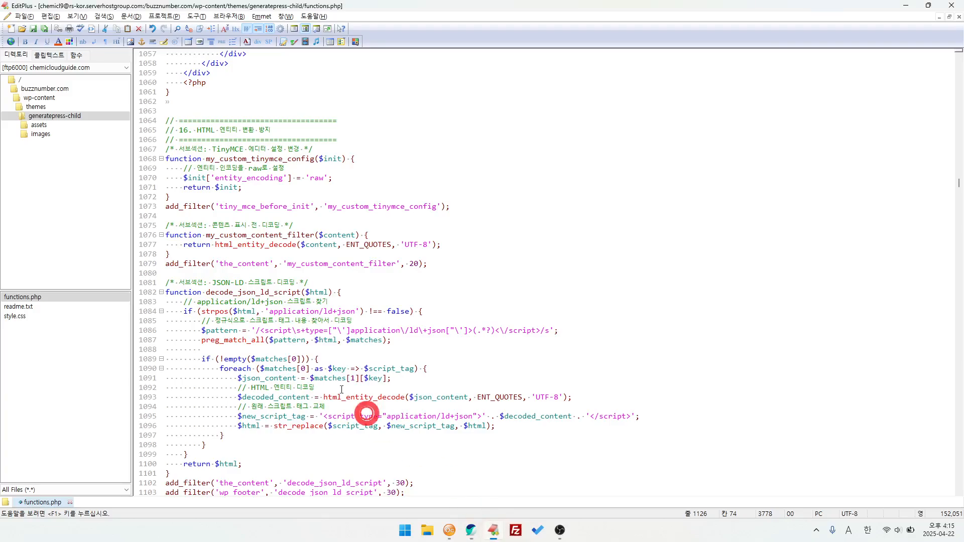
left_click(14, 28)
left_click(30, 52)
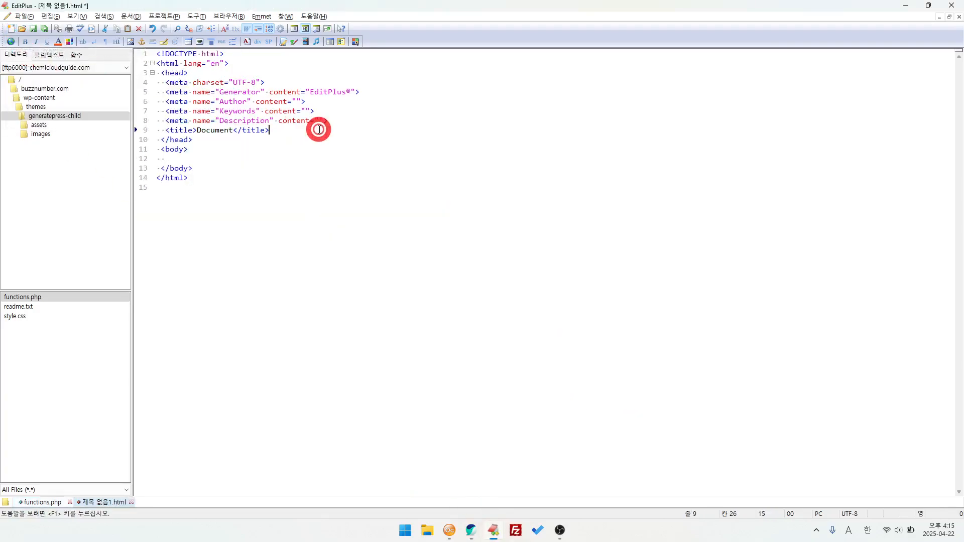
key("ctrl+a")
type("https://buzznumber.com/%EA%B8%B0%EC%97%85%ED%99%8D%EB%B3%B4%EB%AC%BC-%EC%A0%9C%EC%9E%91-3%EA%B0%80%EC%A7%80-%EC%A0%84%EB%9E%B5/")
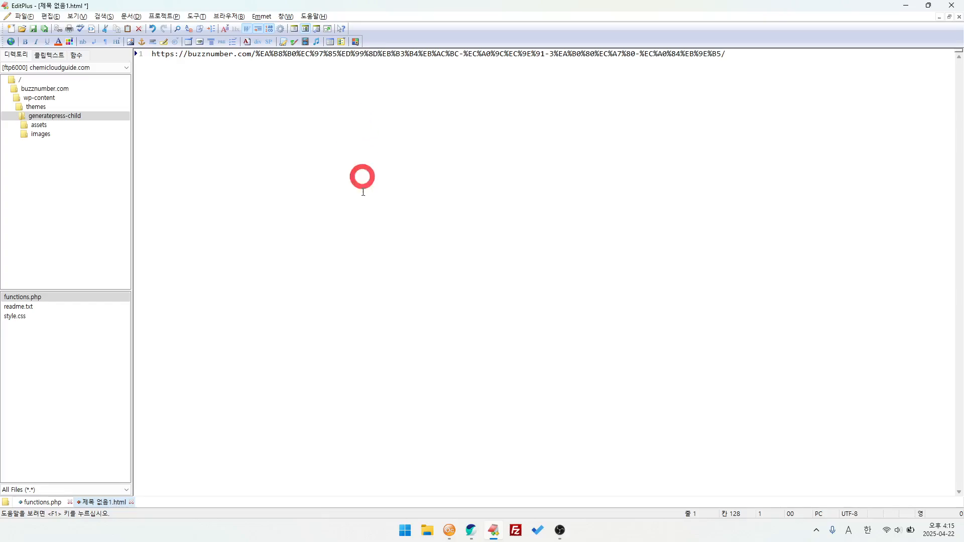
scroll(402, 279, "up", 1)
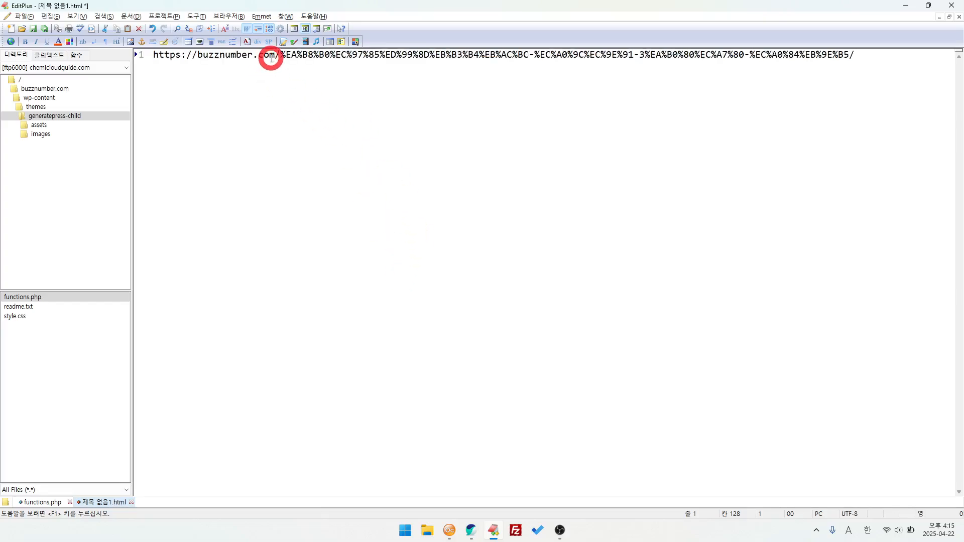
left_click_drag(280, 55, 737, 192)
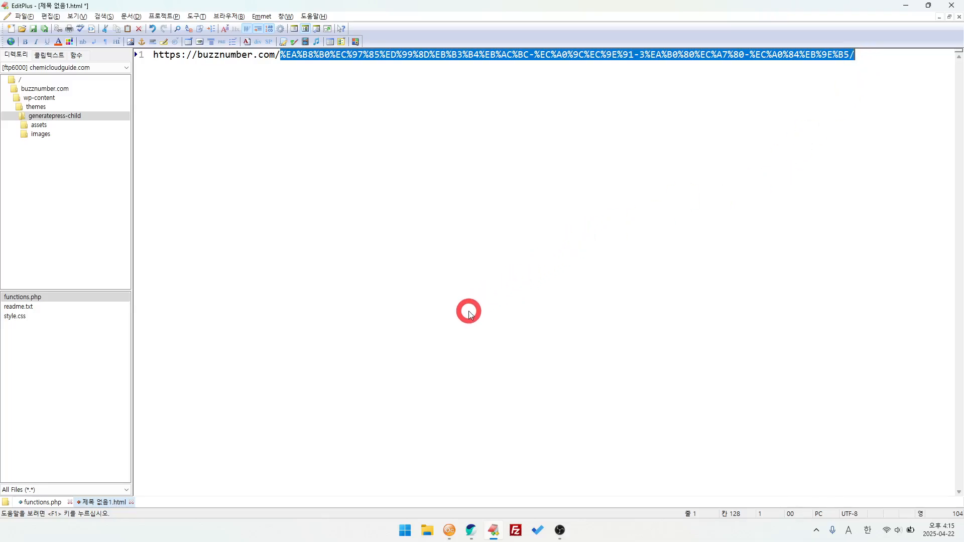
Return to the post in the browser, generate its short URL with 단축주소 생성하기 and copy it.
key("alt+Tab")
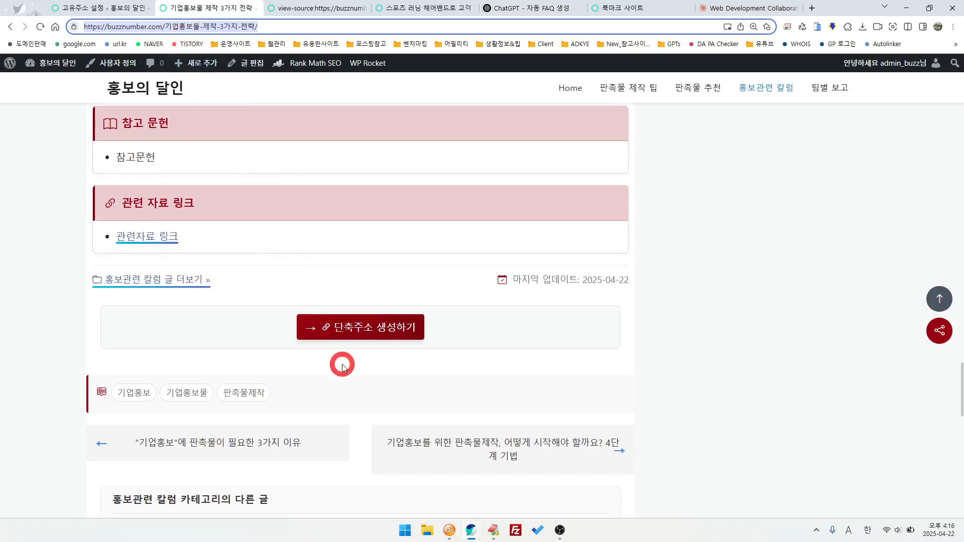
left_click(379, 334)
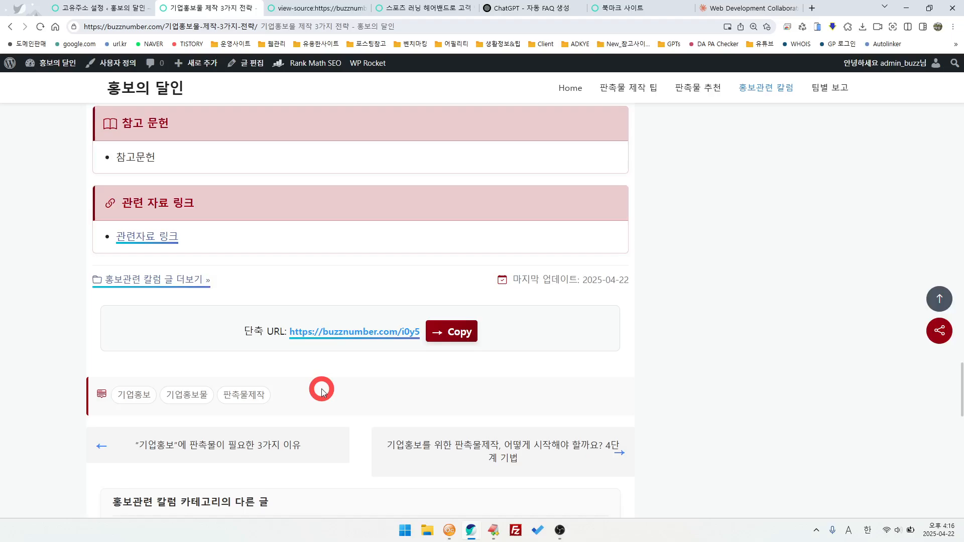
left_click(464, 331)
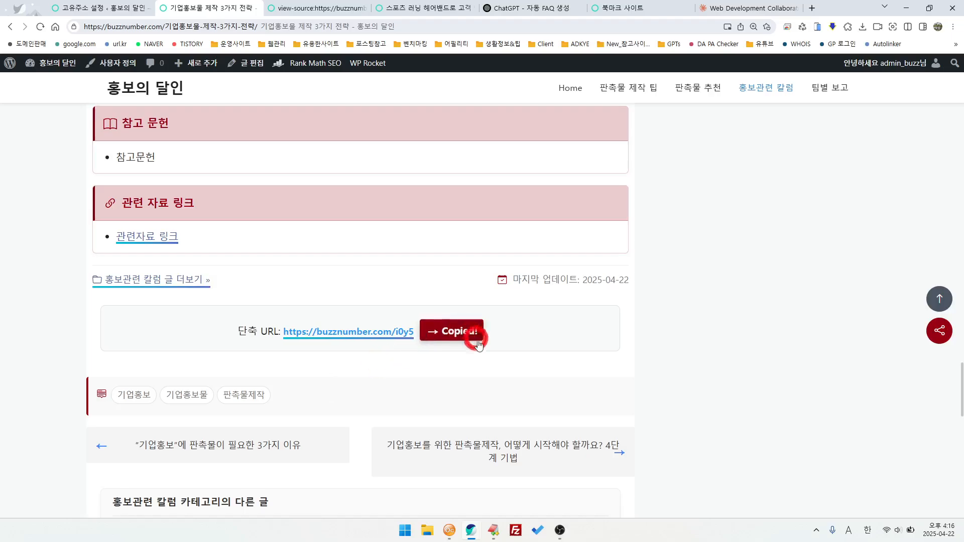
Paste the short URL on a new line below the long address in the EditPlus document and highlight it for comparison.
left_click(493, 531)
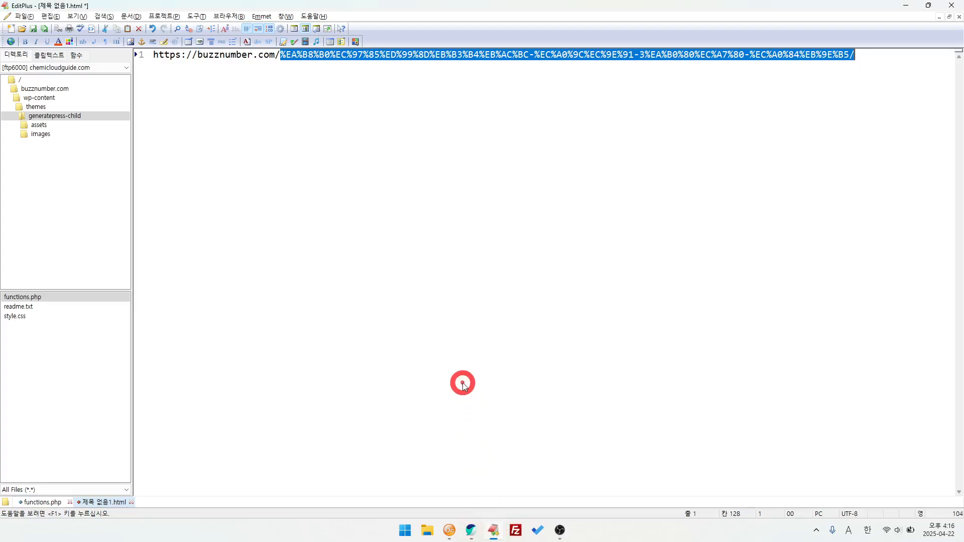
left_click(460, 379)
left_click(869, 54)
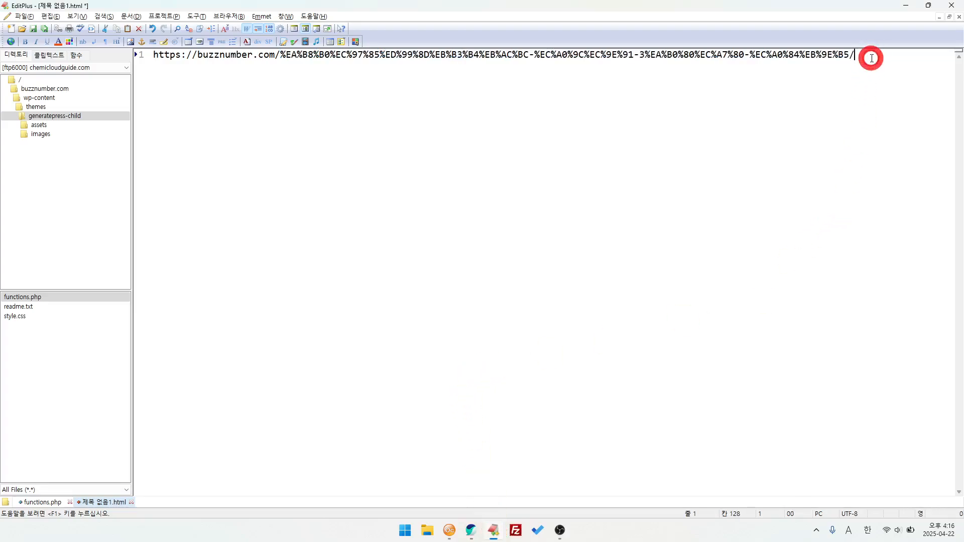
key("Return")
key("ctrl+v")
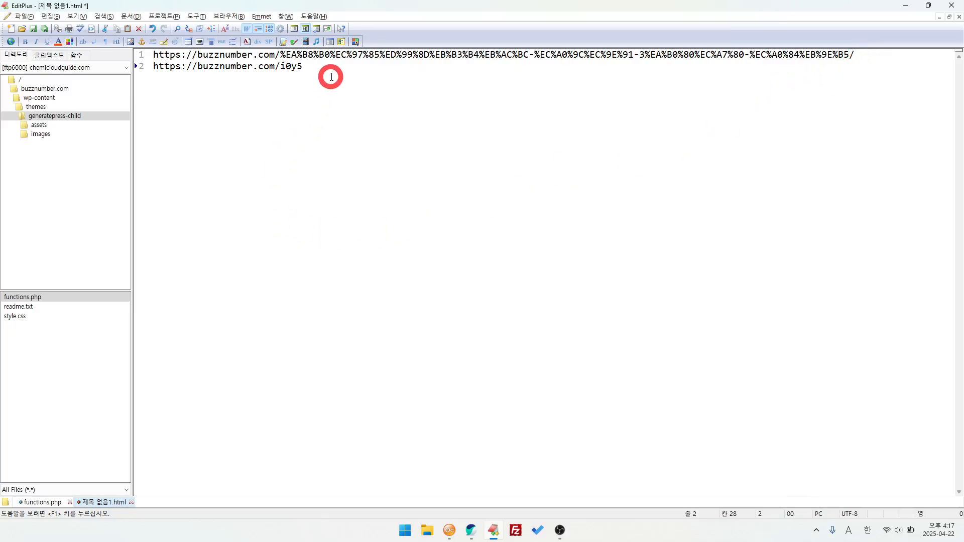
left_click_drag(329, 74, 120, 58)
left_click_drag(321, 72, 140, 71)
key("alt+Tab")
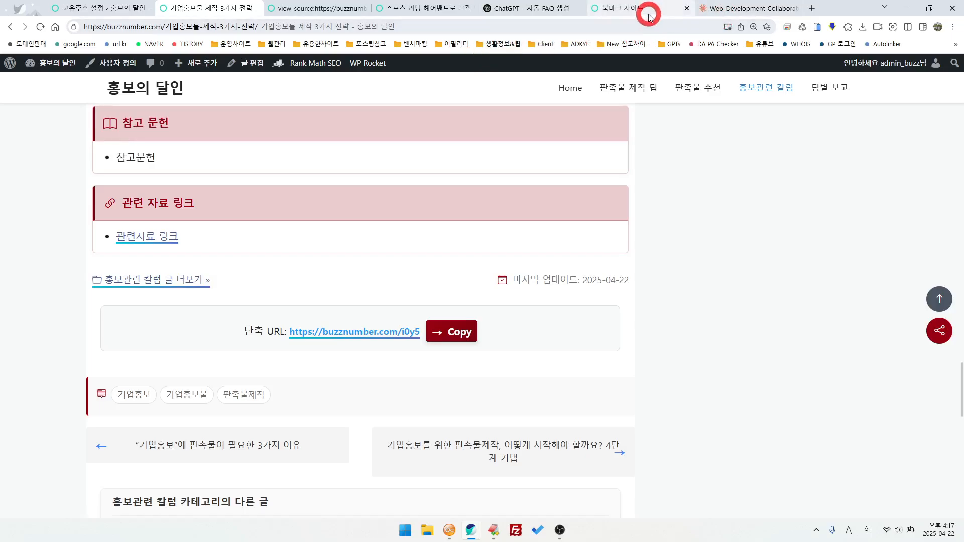
left_click(442, 14)
left_click(319, 9)
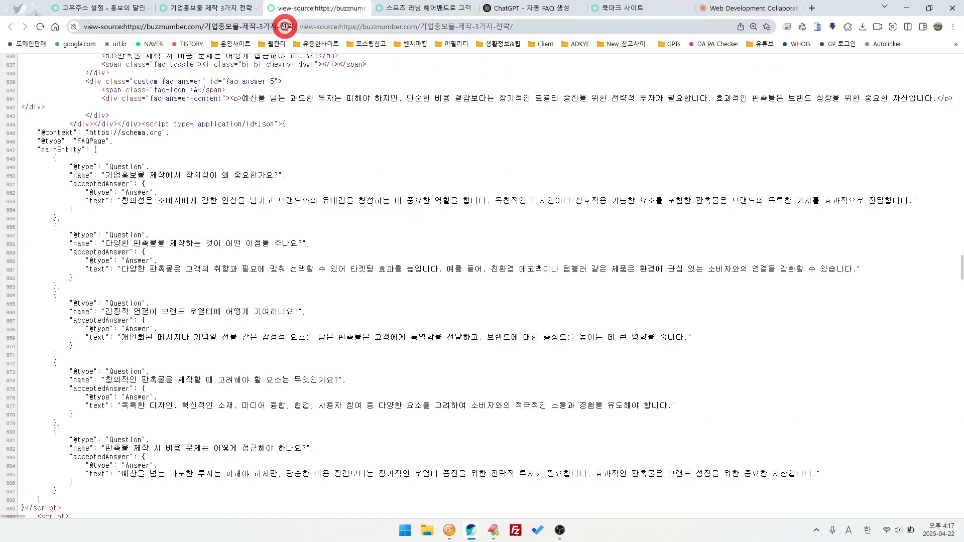
left_click(285, 26)
key("ctrl+v")
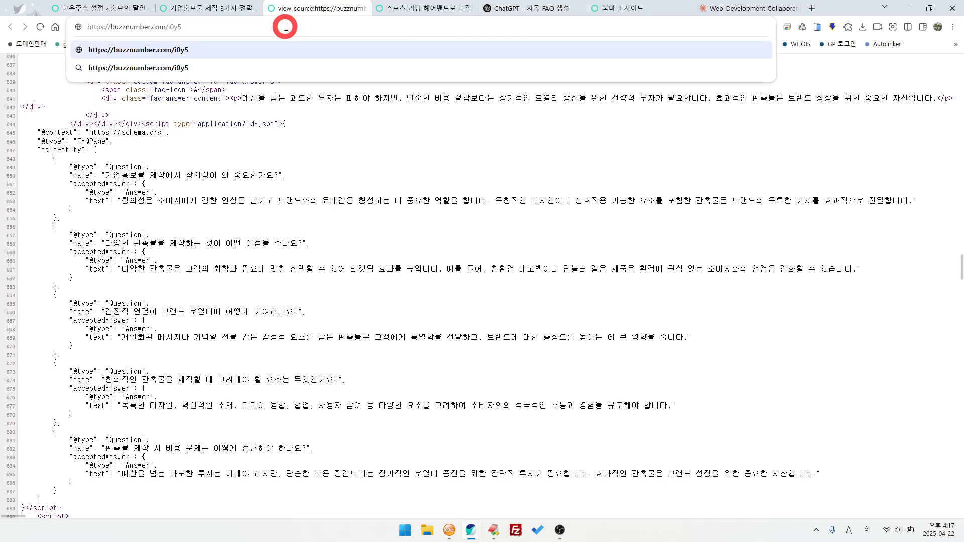
key("Return")
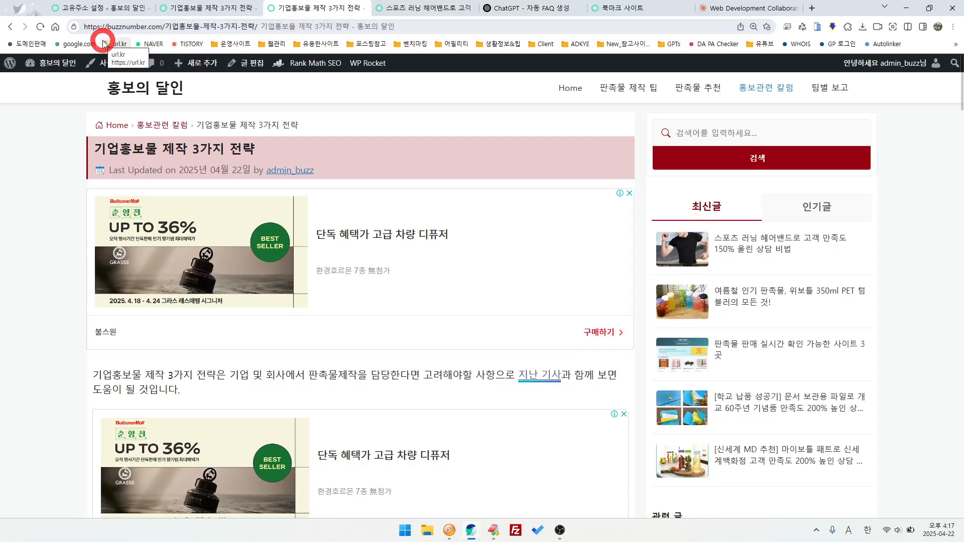
Return to the original post's short URL section and switch to the 단축 URL 기능 presentation slide.
left_click(209, 8)
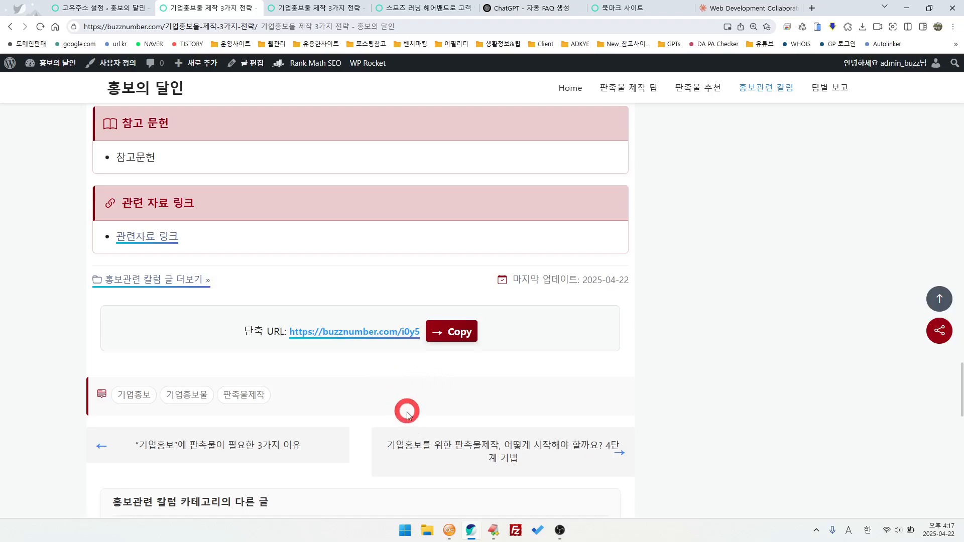
mouse_move(471, 538)
left_click(417, 479)
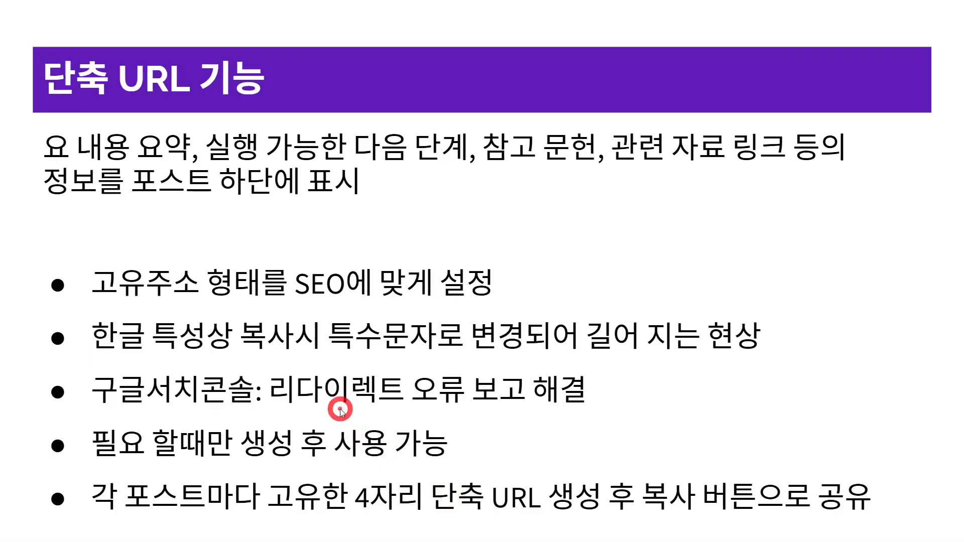
left_click(341, 411)
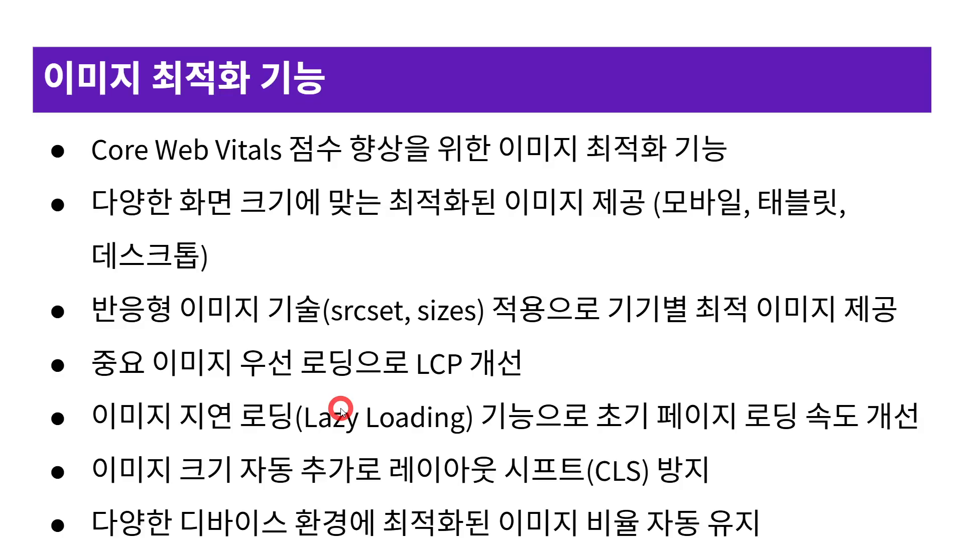
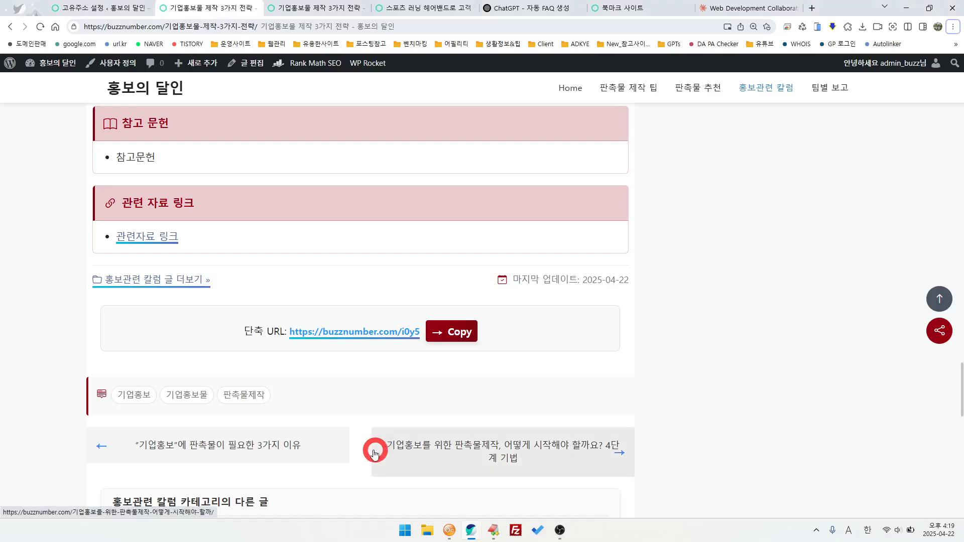
Open the 애드센스 설정 page in the WordPress admin, enlarge it, and toggle 구글 애드센스 광고 표시 활성화 off and back on.
left_click(100, 12)
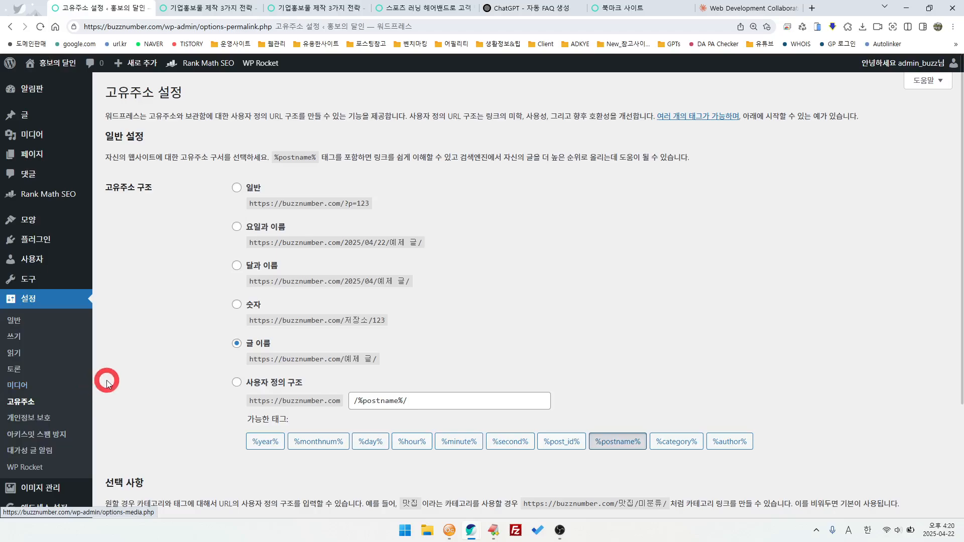
scroll(132, 386, "down", 3)
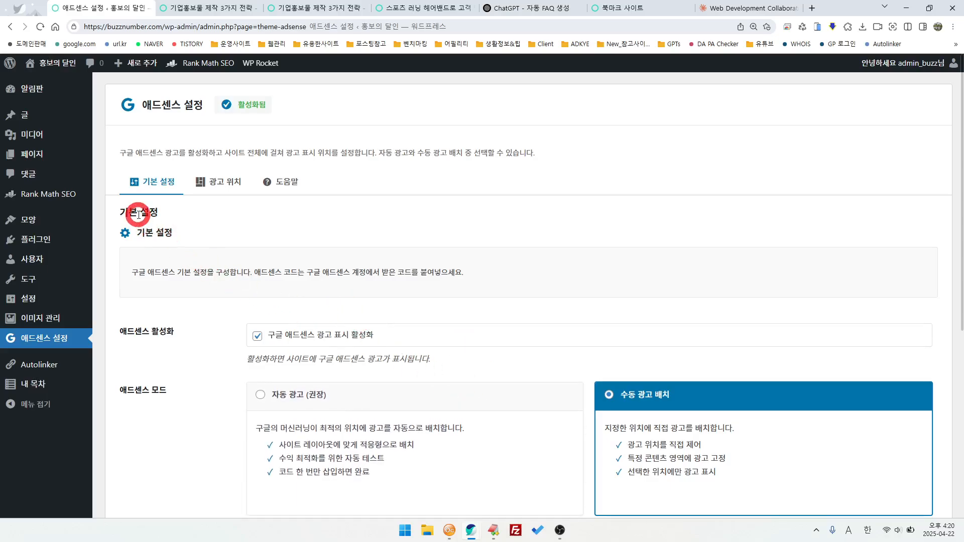
key("ctrl+plus")
scroll(182, 262, "up", 2, "ctrl")
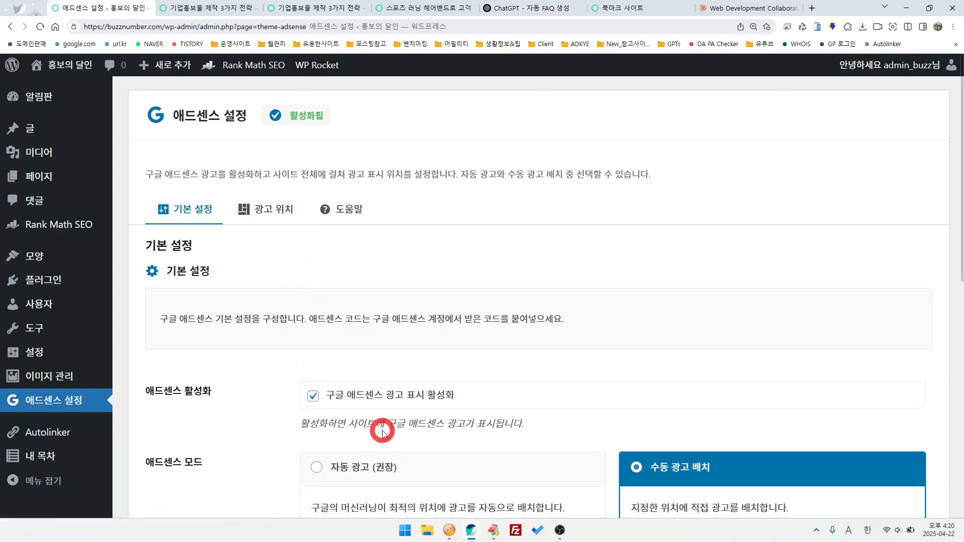
scroll(380, 428, "down", 2)
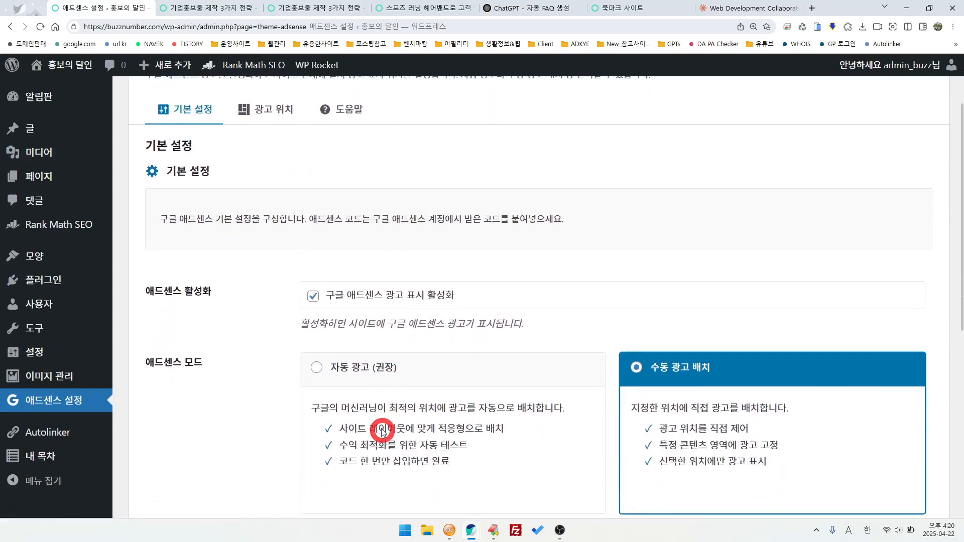
left_click(312, 297)
left_click(308, 295)
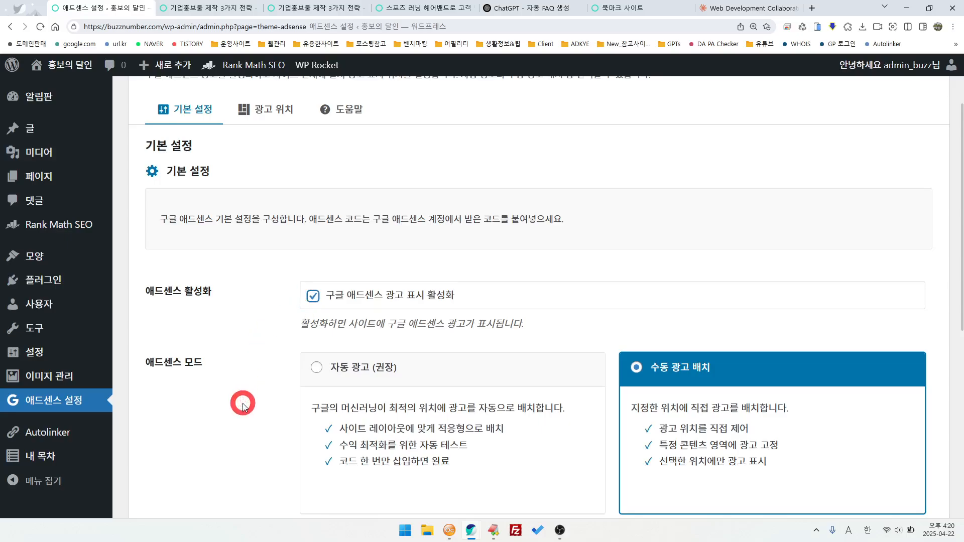
Paste the complete Google AdSense display ad script as the 애드센스 코드 and save the basic settings.
scroll(243, 405, "down", 2)
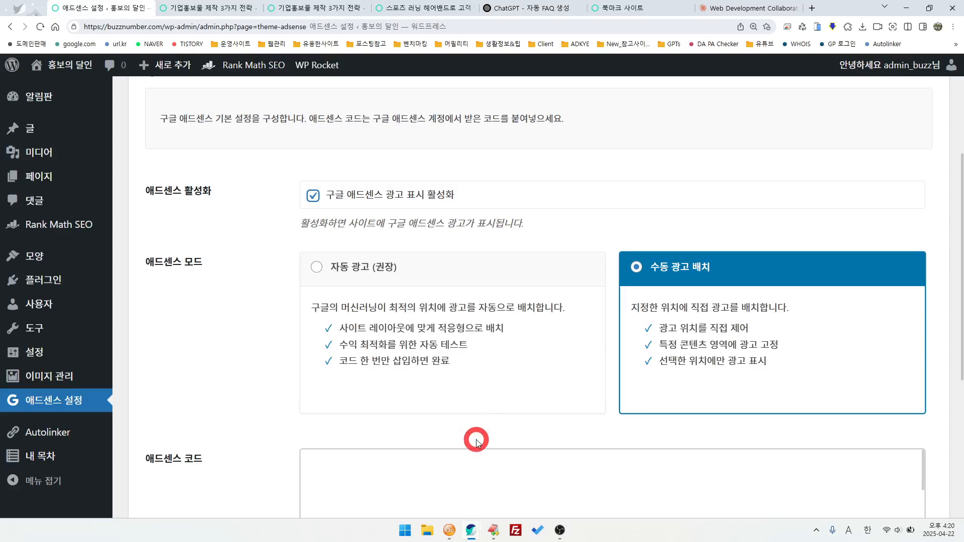
scroll(475, 442, "down", 2)
left_click(398, 398)
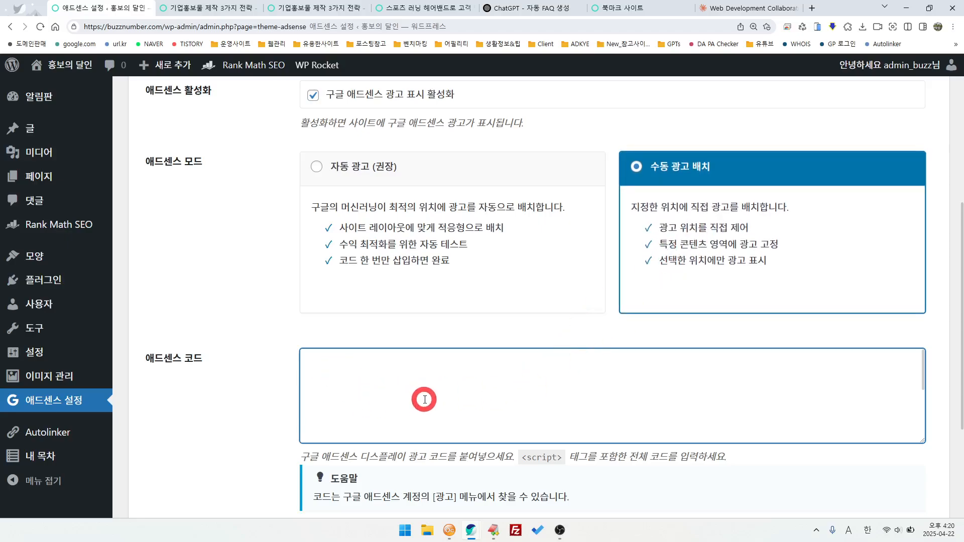
key("ctrl+v")
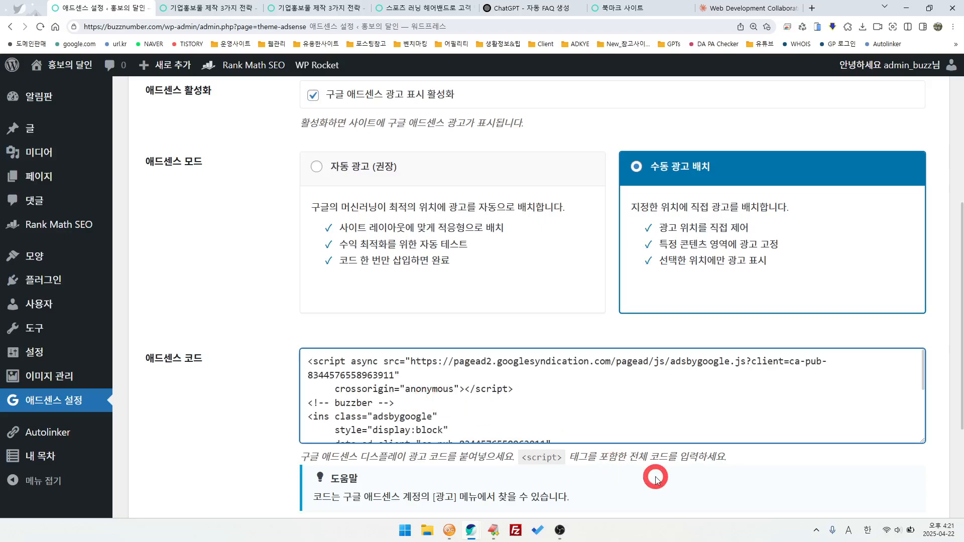
left_click_drag(923, 372, 911, 449)
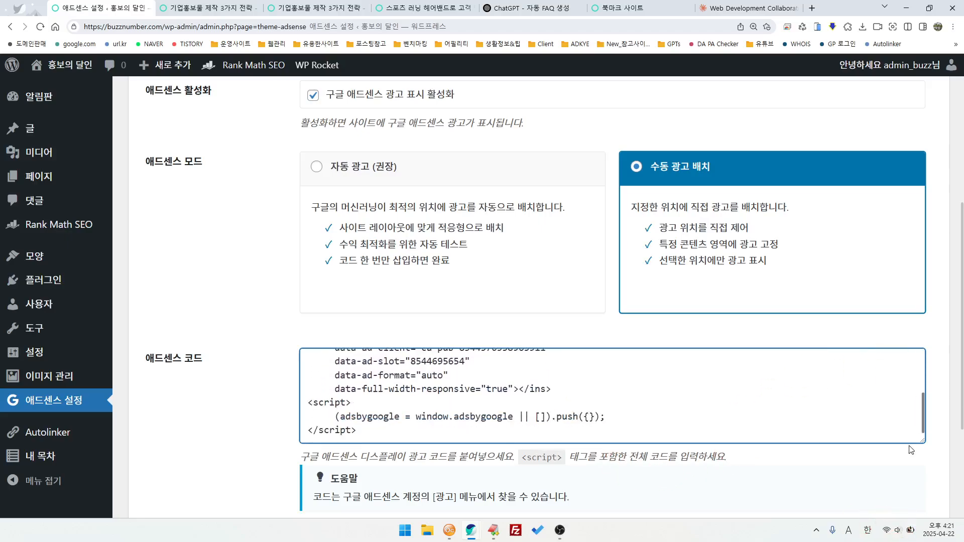
scroll(457, 393, "down", 3)
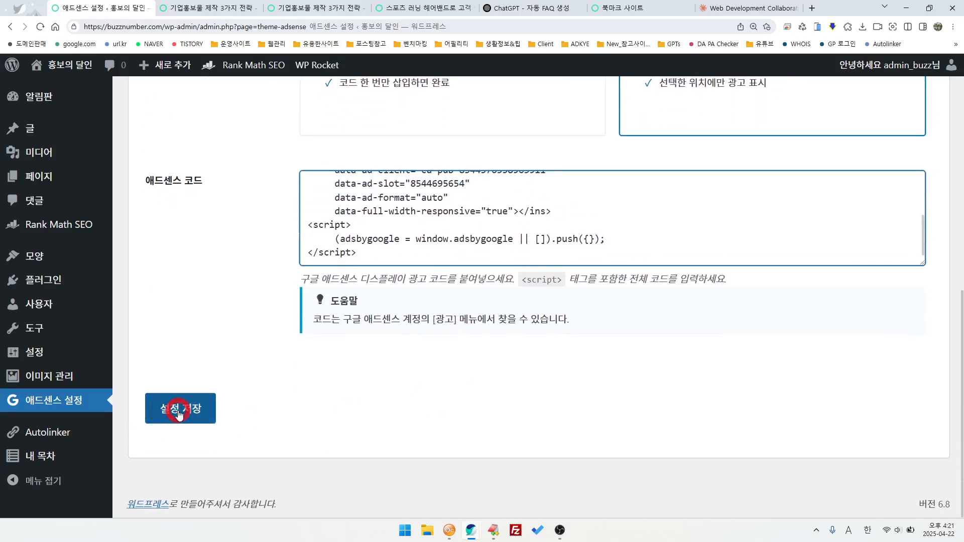
left_click(193, 415)
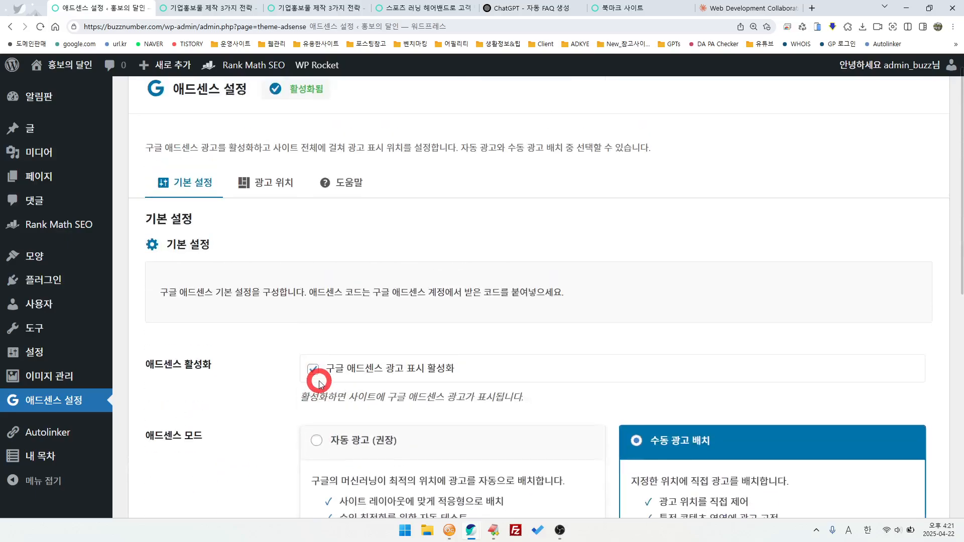
Switch to the 광고 위치 settings, agreeing to leave the basic settings without saving, and review the placement options with their preview.
left_click(281, 212)
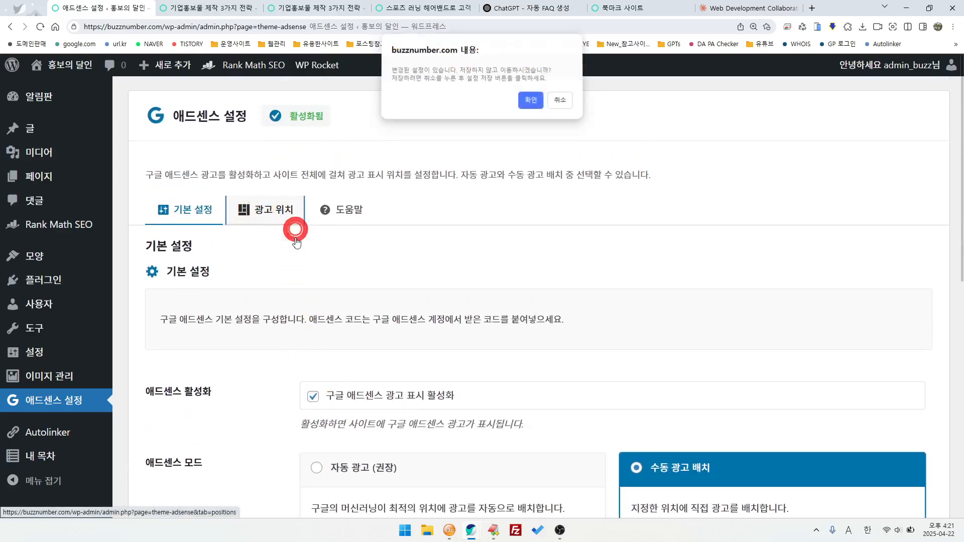
left_click(532, 105)
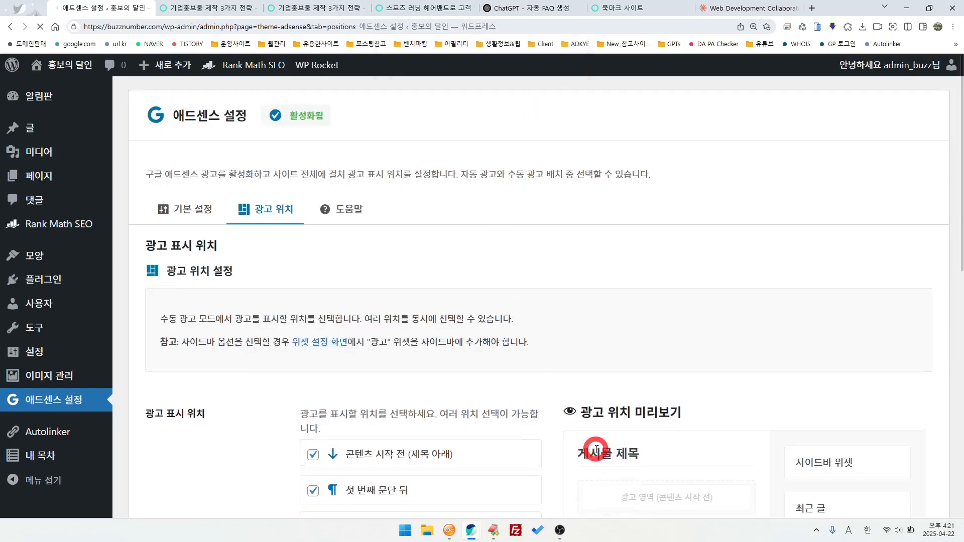
scroll(596, 449, "down", 10)
scroll(559, 484, "up", 10)
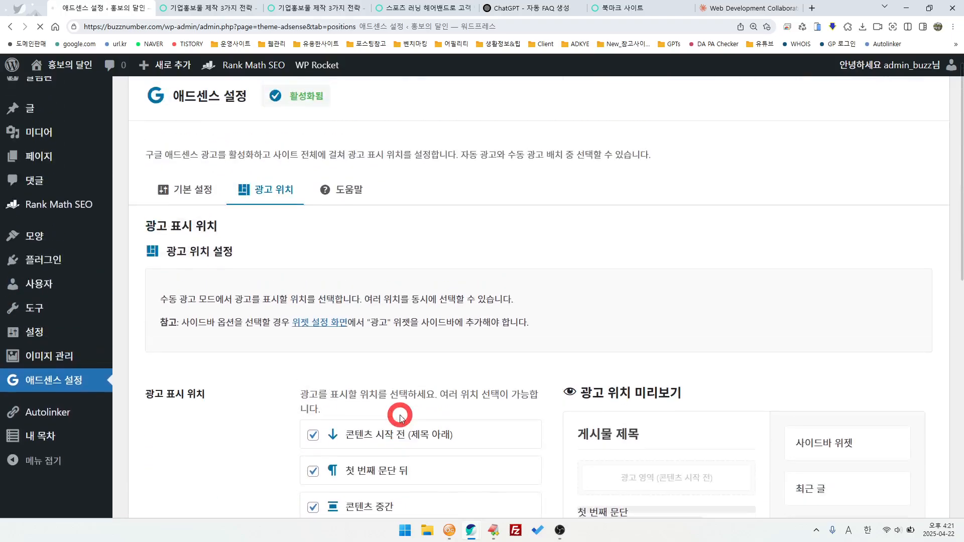
scroll(462, 402, "down", 2)
scroll(487, 413, "down", 3)
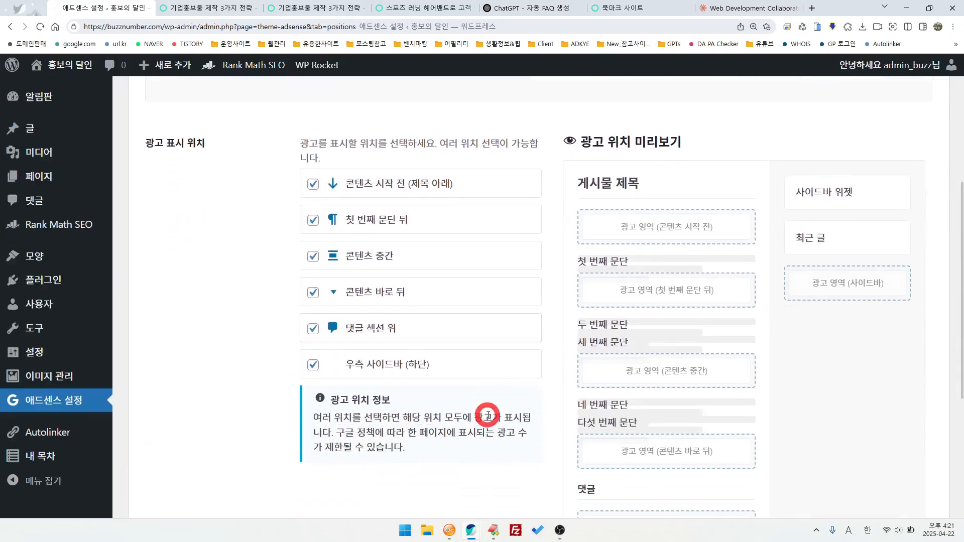
scroll(826, 499, "down", 1)
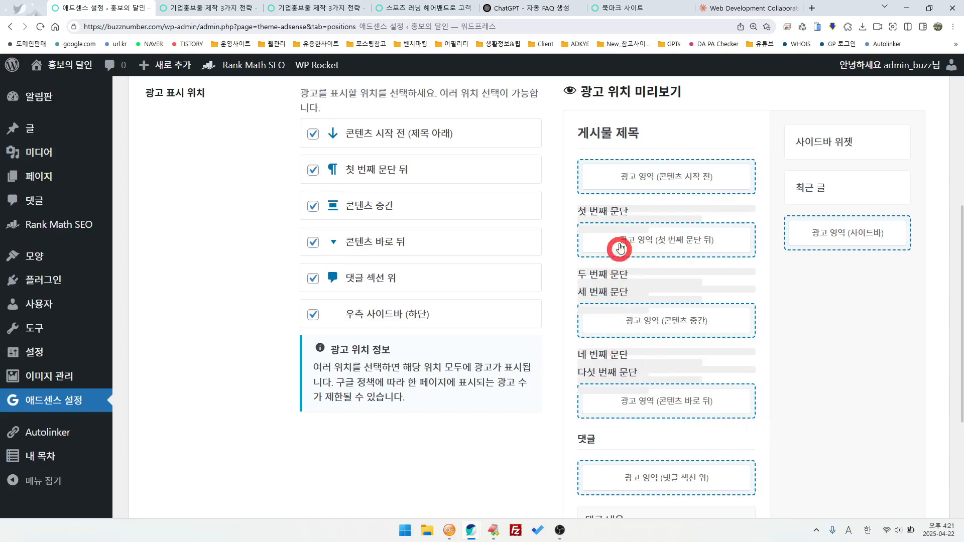
Disable all six ad placements using the ad areas in the position preview.
left_click(679, 406)
left_click(686, 324)
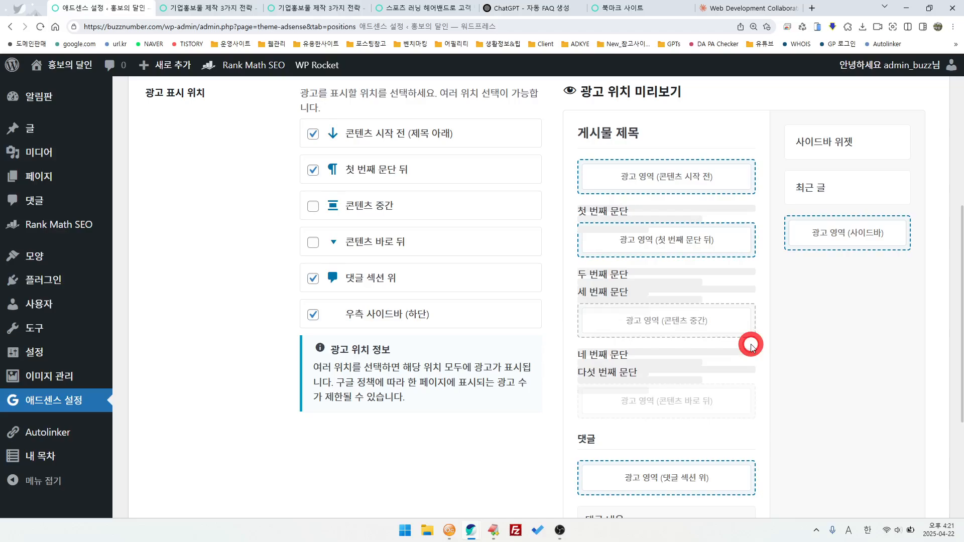
left_click(698, 241)
left_click(662, 181)
left_click(856, 244)
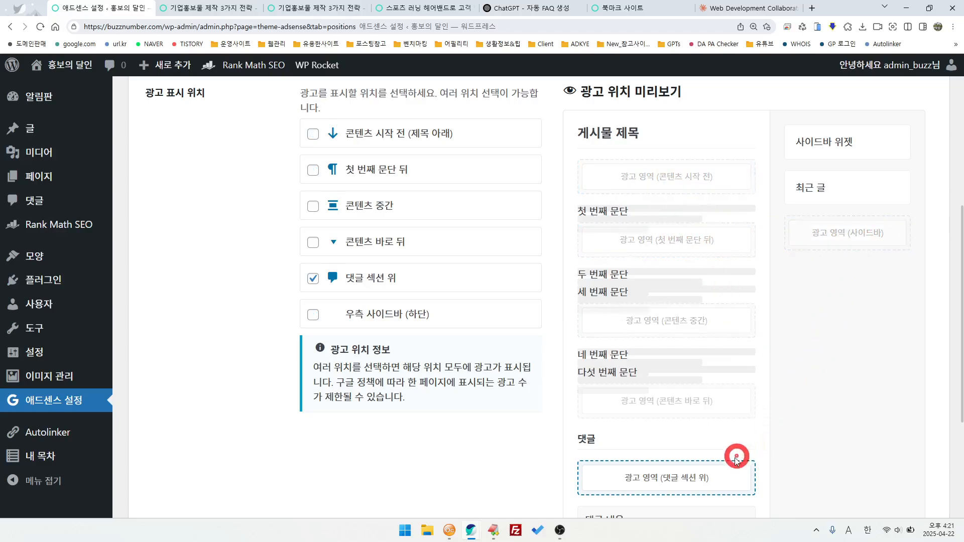
left_click(711, 475)
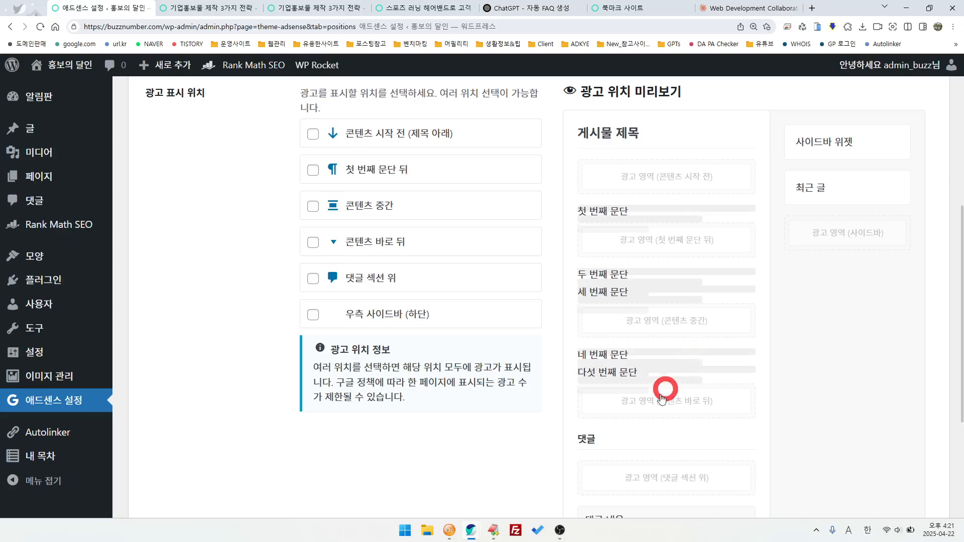
Enable all six ad placements in the 광고 표시 위치 list, from 콘텐츠 시작 전 (제목 아래) to 우측 사이드바 (하단).
scroll(662, 398, "up", 1)
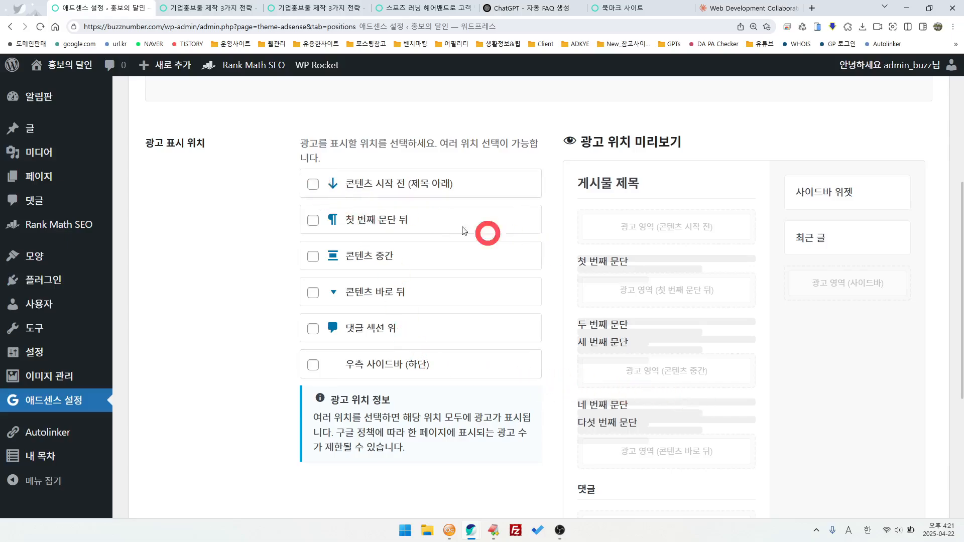
left_click(318, 184)
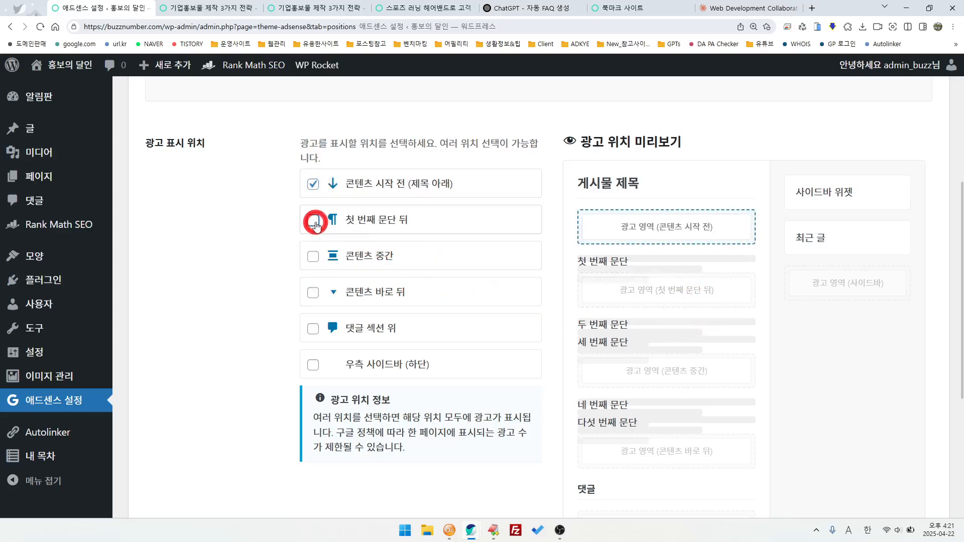
left_click(317, 221)
left_click(316, 257)
left_click(317, 299)
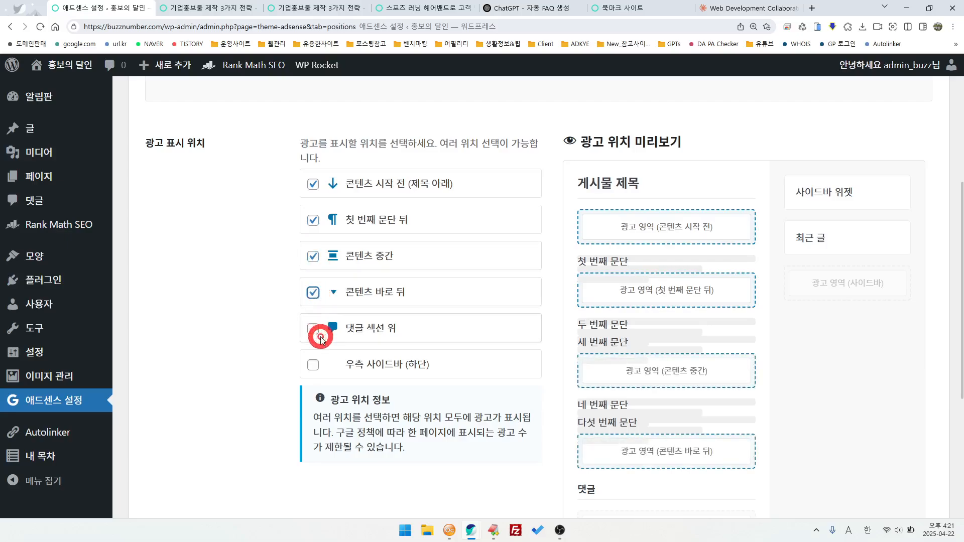
left_click(313, 329)
left_click(313, 365)
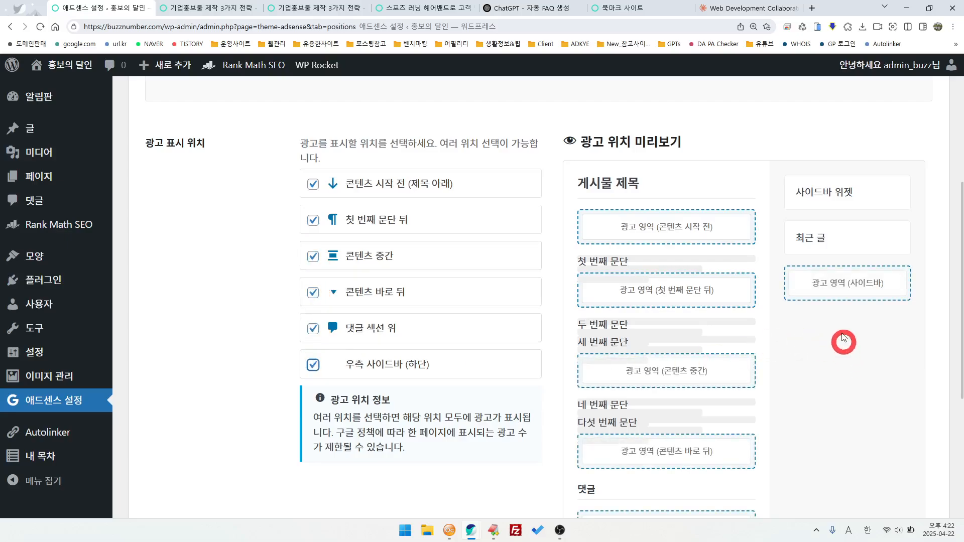
Turn off the before-content, after-first-paragraph and sidebar ad placements through the preview and re-enable them in the placement list.
left_click(839, 284)
left_click(707, 282)
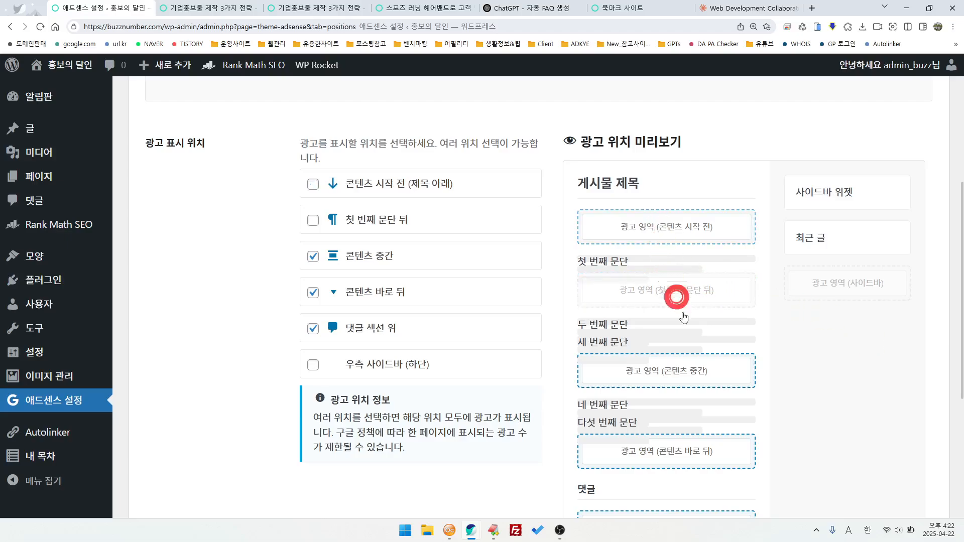
left_click(313, 220)
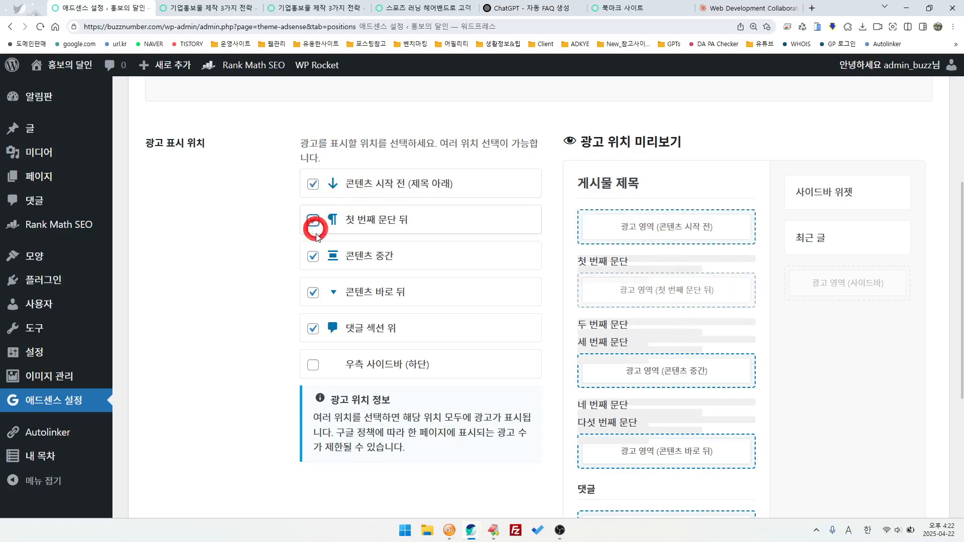
left_click(313, 365)
Save the ad placement settings.
scroll(232, 356, "down", 4)
scroll(233, 355, "down", 1)
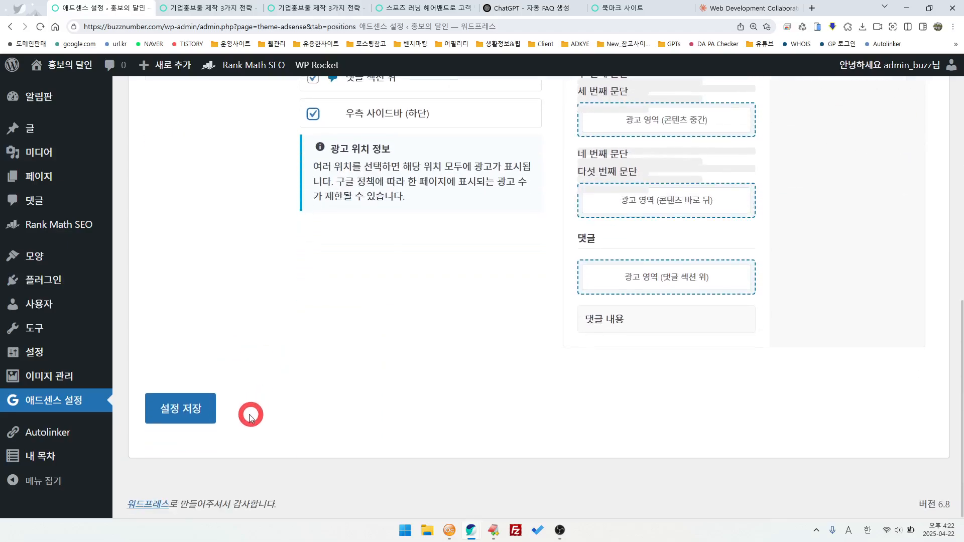
left_click(180, 408)
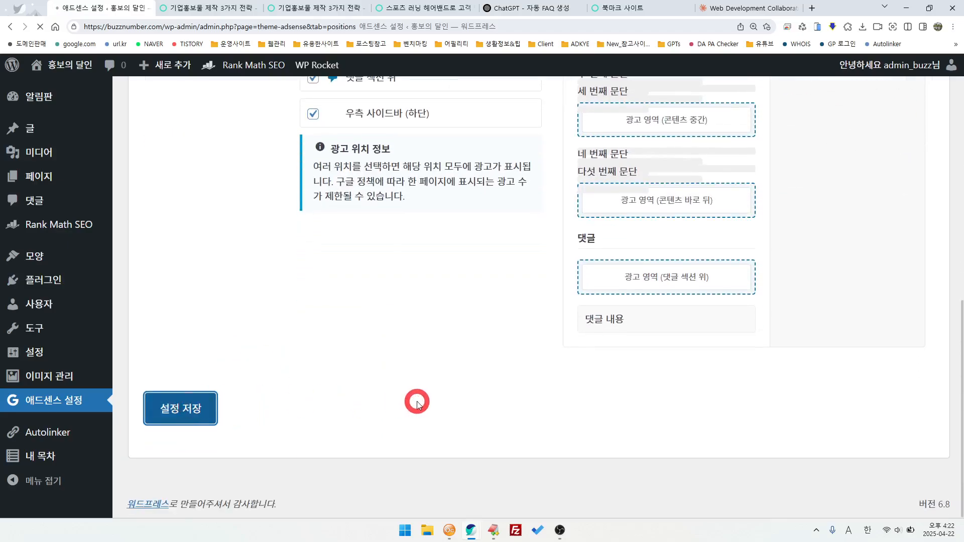
View the published post 기업홍보물 제작 3가지 전략 from its beginning and check the ads below the title and after the first paragraph.
left_click(237, 17)
scroll(489, 308, "up", 4)
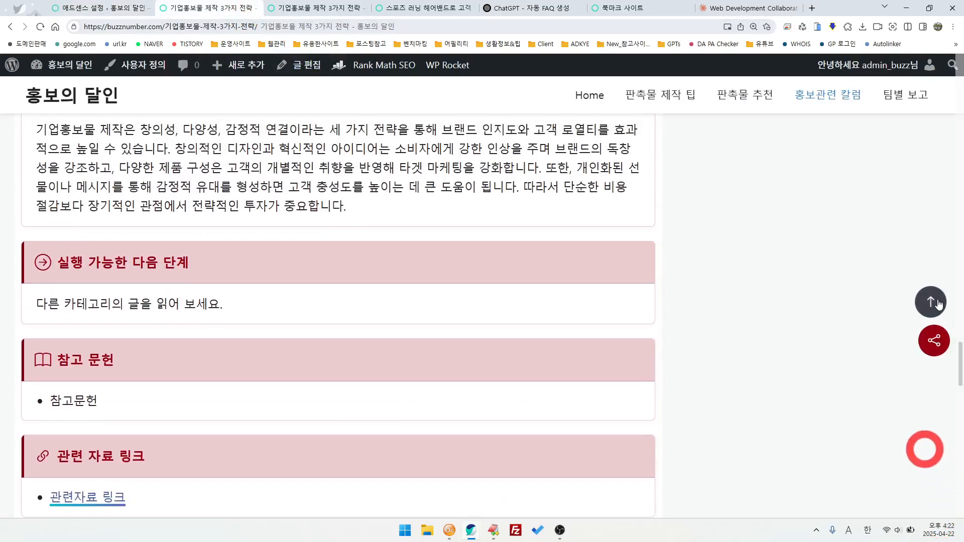
left_click(933, 302)
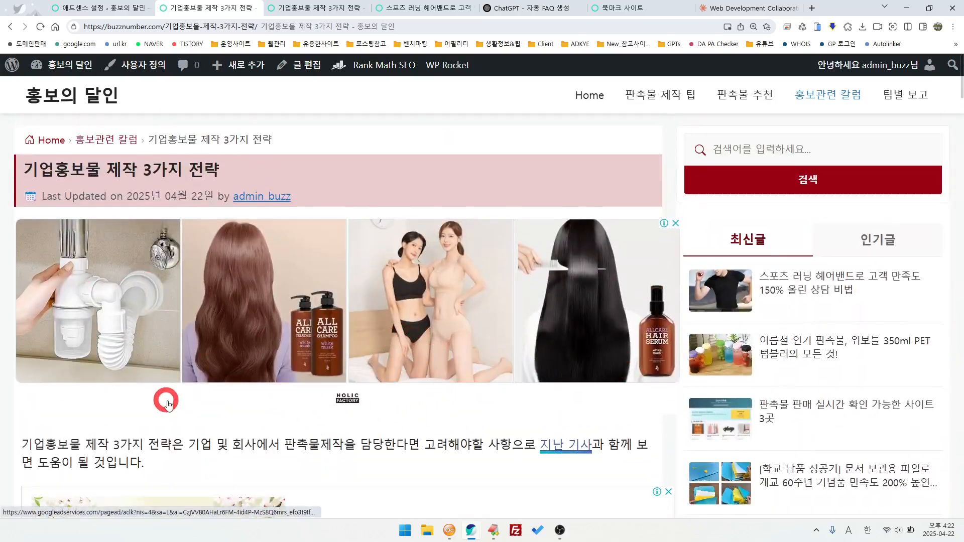
scroll(198, 415, "down", 2)
scroll(258, 323, "up", 2)
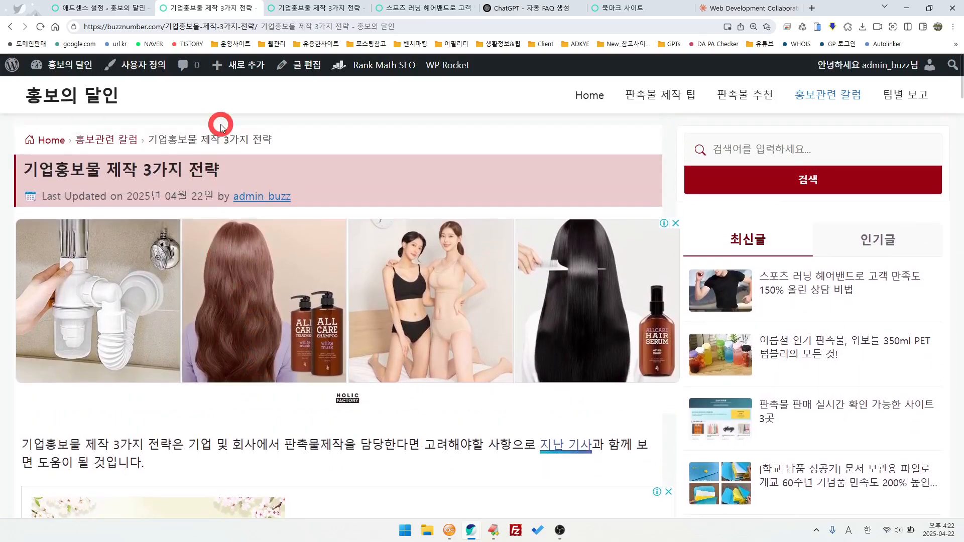
Compare the selected placements in the AdSense position settings with the ads on the published post.
left_click(75, 7)
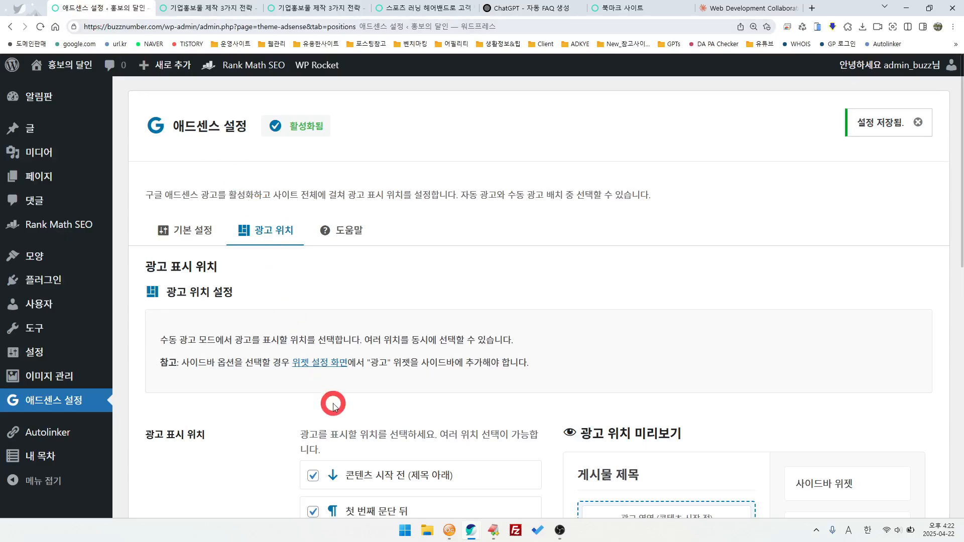
scroll(346, 442, "down", 2)
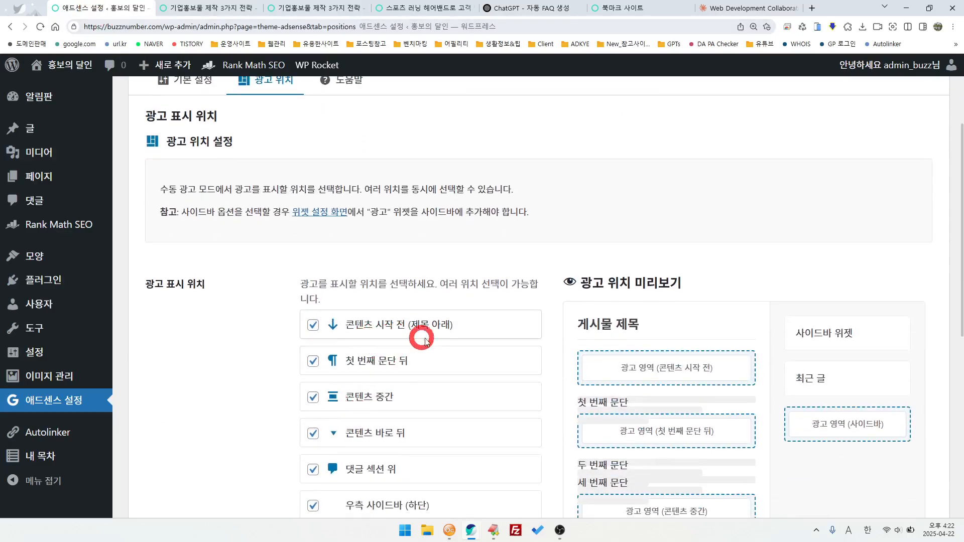
left_click(256, 9)
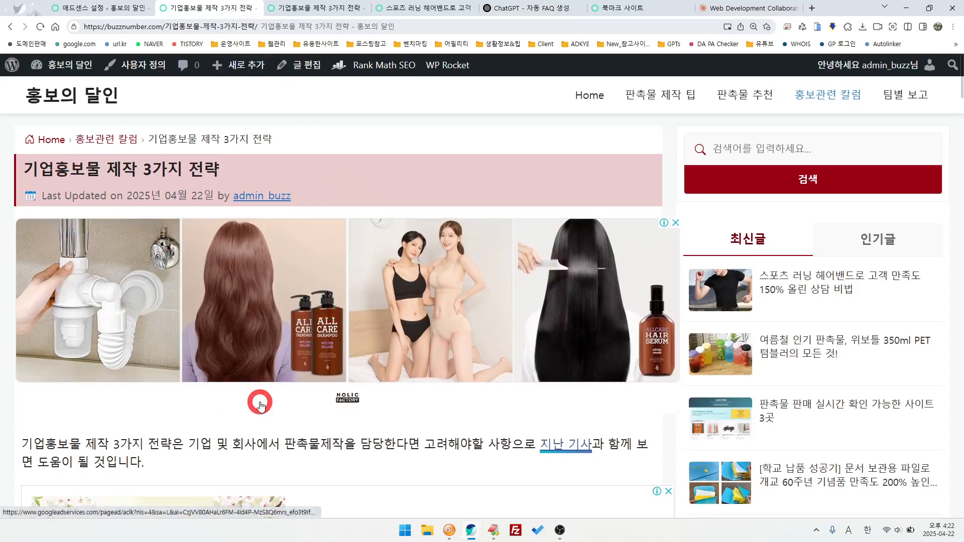
Check the after-first-paragraph ad on the post 기업홍보물 제작 3가지 전략 against the placement list in the AdSense position settings.
scroll(259, 404, "down", 4)
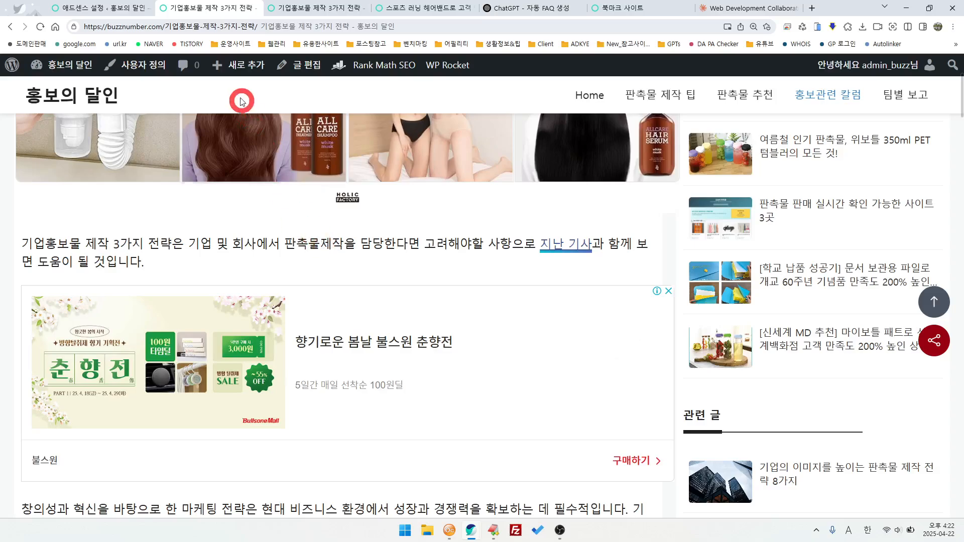
left_click(103, 9)
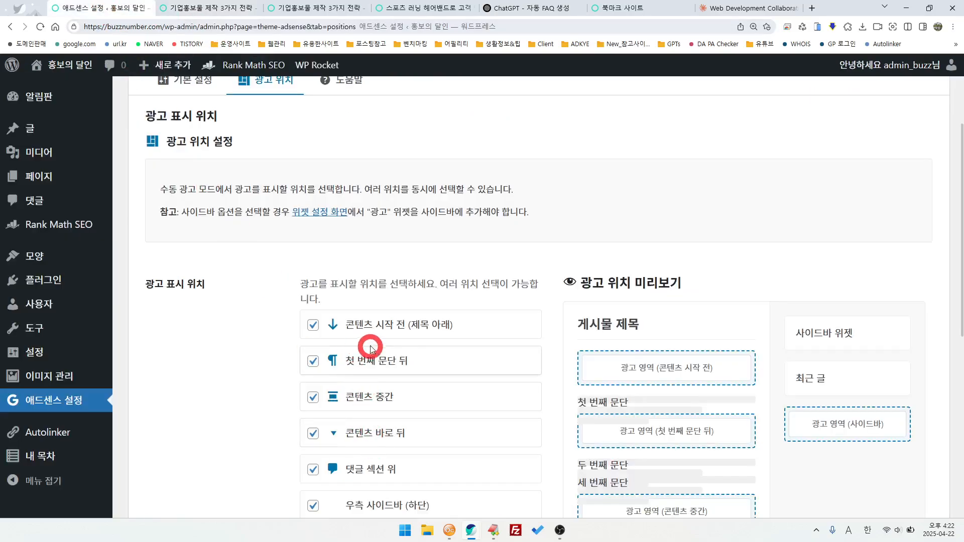
left_click(206, 12)
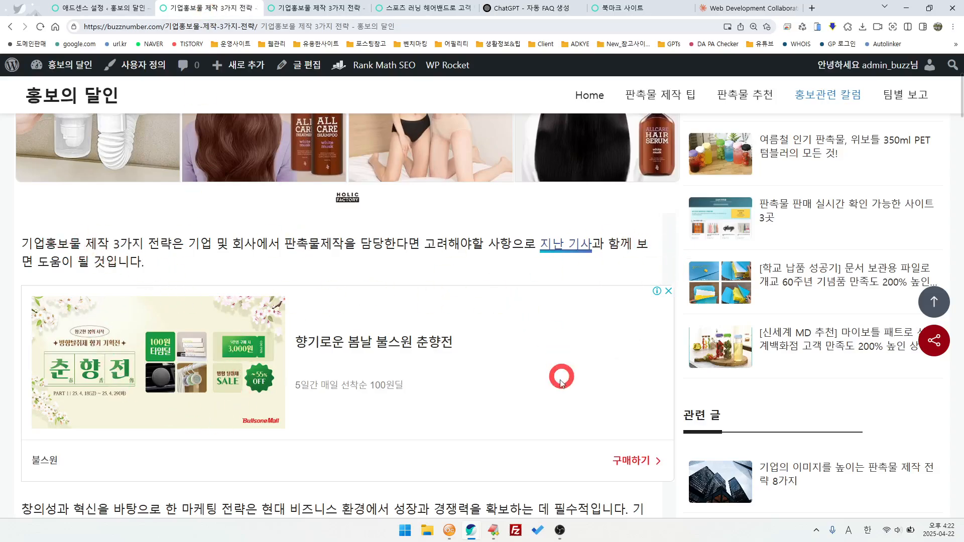
left_click(303, 10)
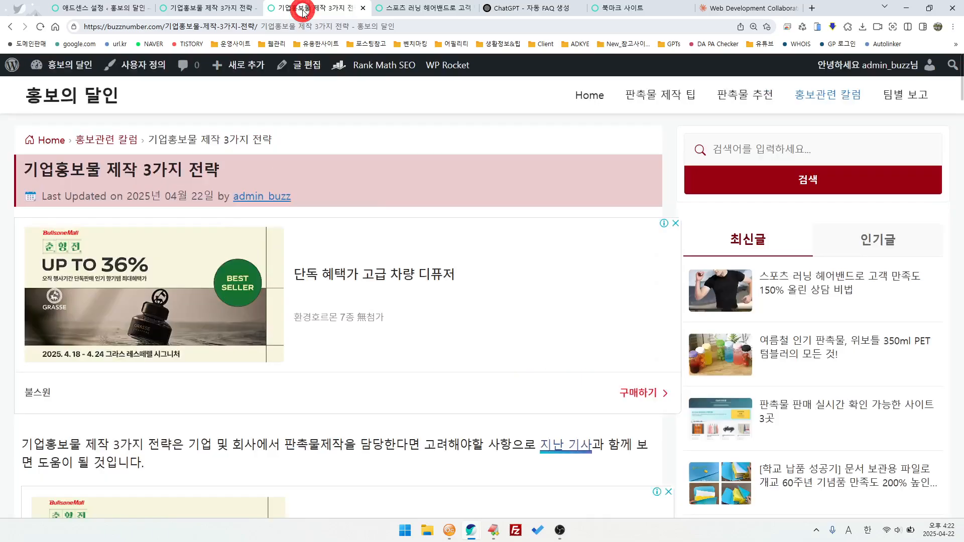
Switch to the post 스포츠 러닝 헤어밴드로 고객 만족도 150% 올린 상담 비법 and check the ads below its title and after the first paragraph.
left_click(425, 7)
scroll(407, 115, "up", 4)
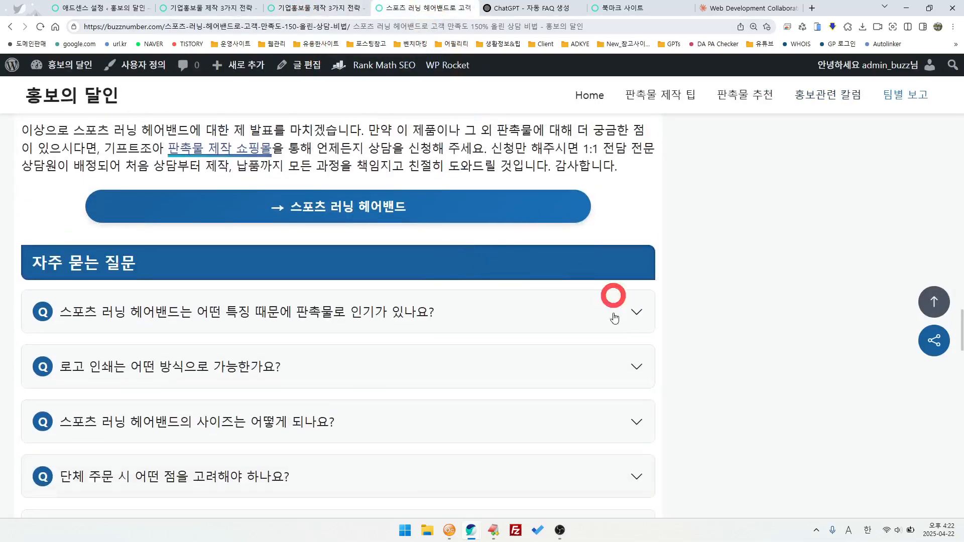
left_click(935, 304)
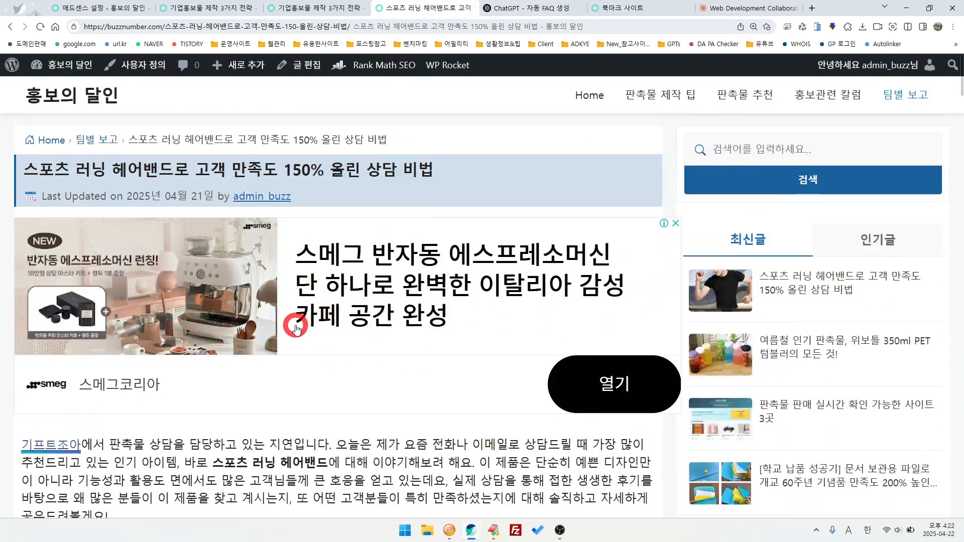
scroll(251, 384, "down", 4)
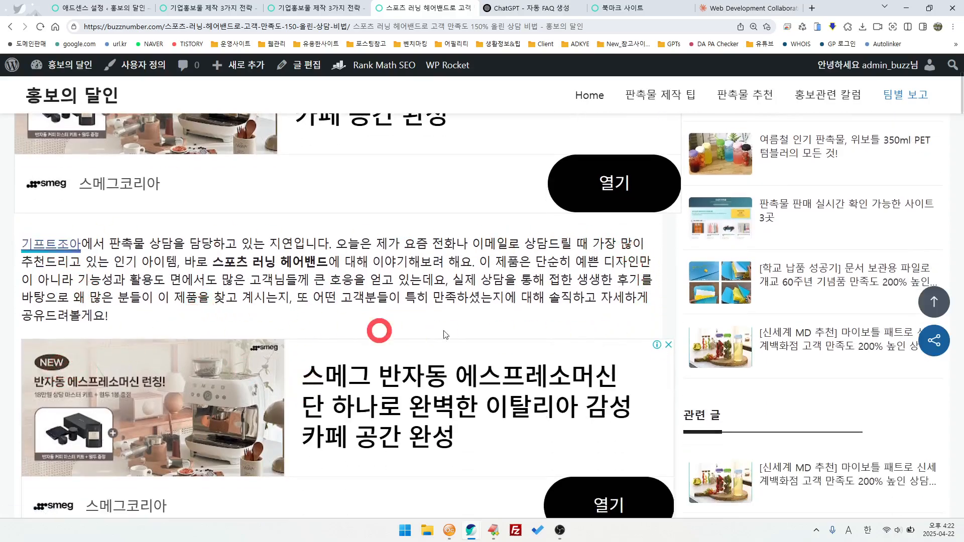
Check the ad placed in the middle of the headband post's content.
scroll(327, 384, "down", 6)
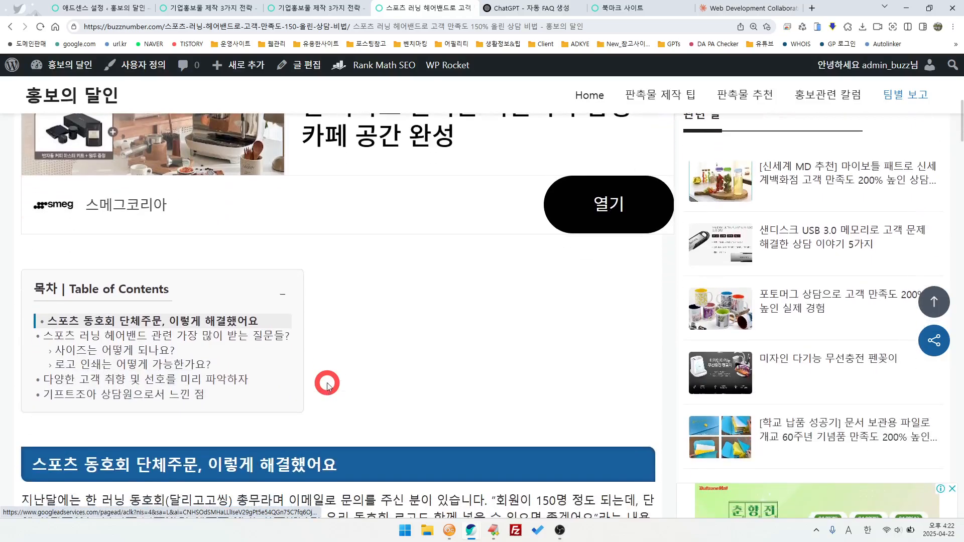
scroll(326, 382, "down", 14)
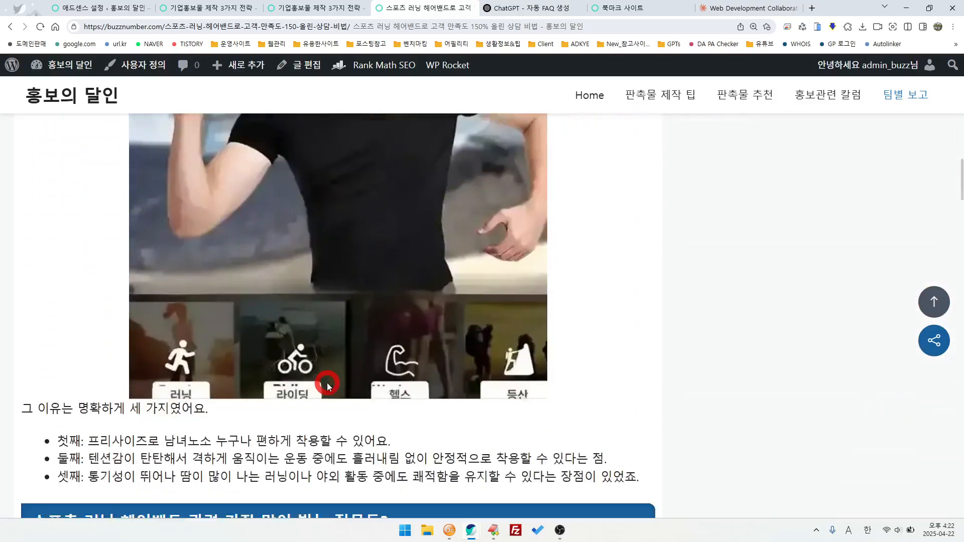
scroll(327, 382, "down", 15)
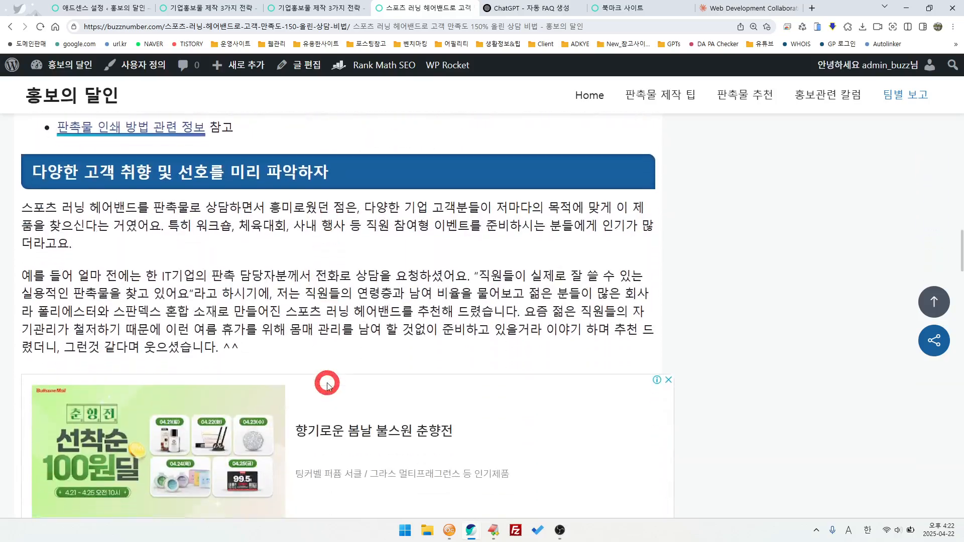
scroll(326, 384, "down", 3)
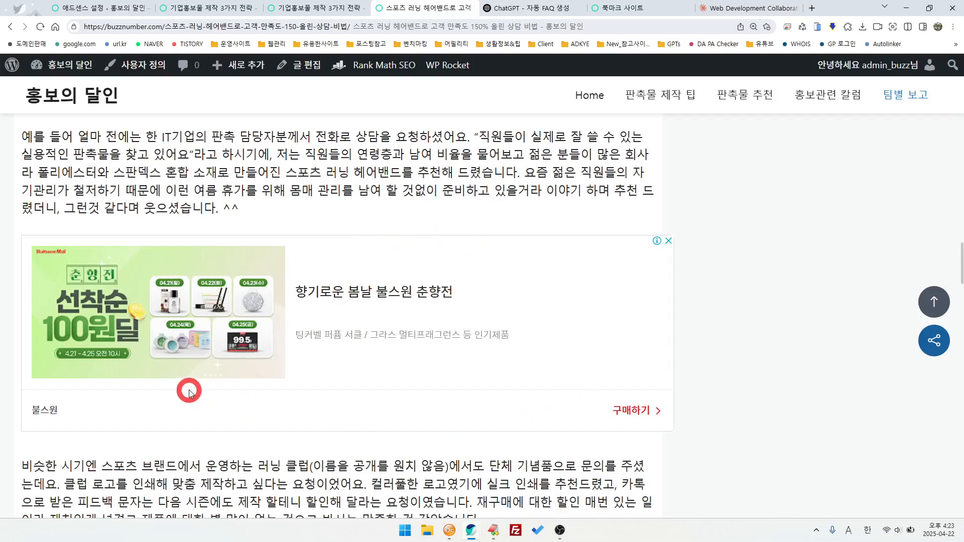
Check the ads directly after the headband post's content and above its comment section.
scroll(190, 392, "down", 8)
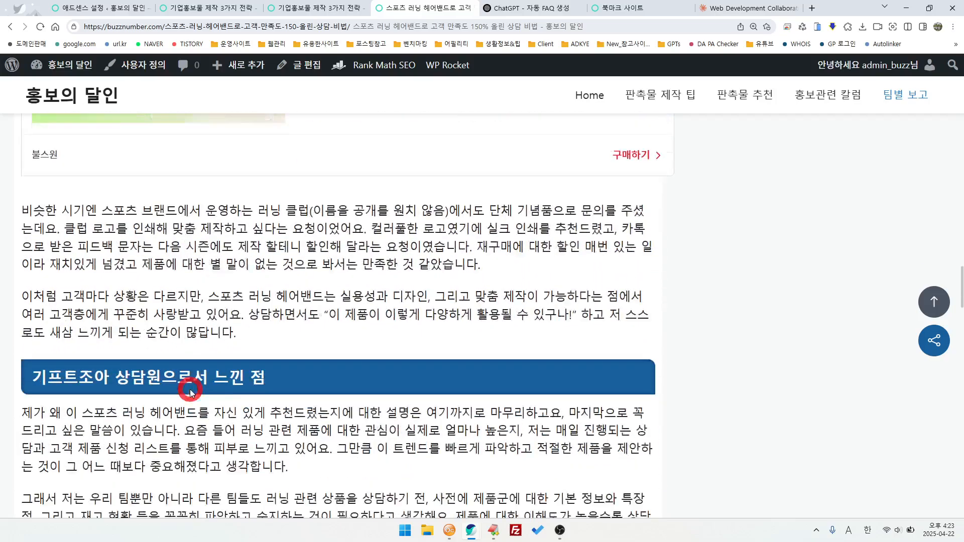
scroll(110, 348, "down", 3)
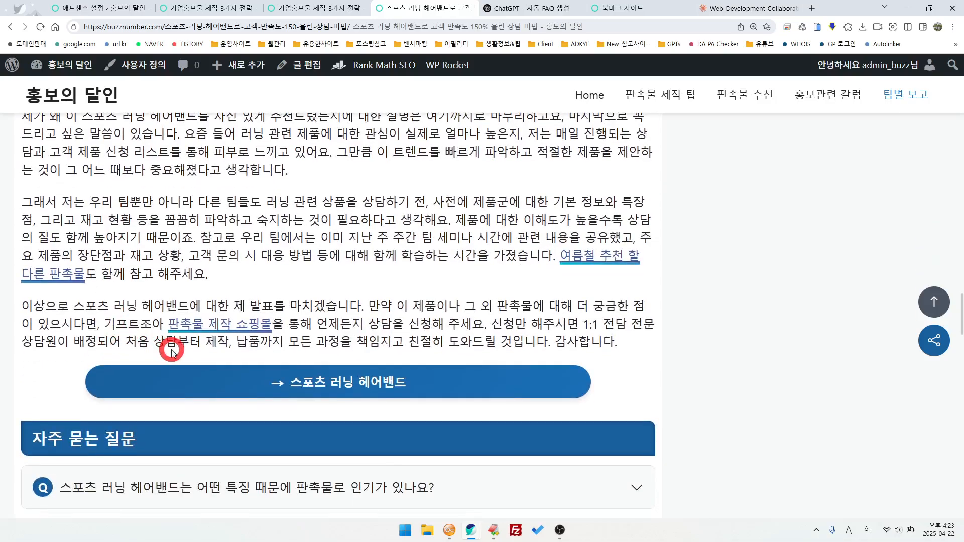
scroll(171, 351, "down", 10)
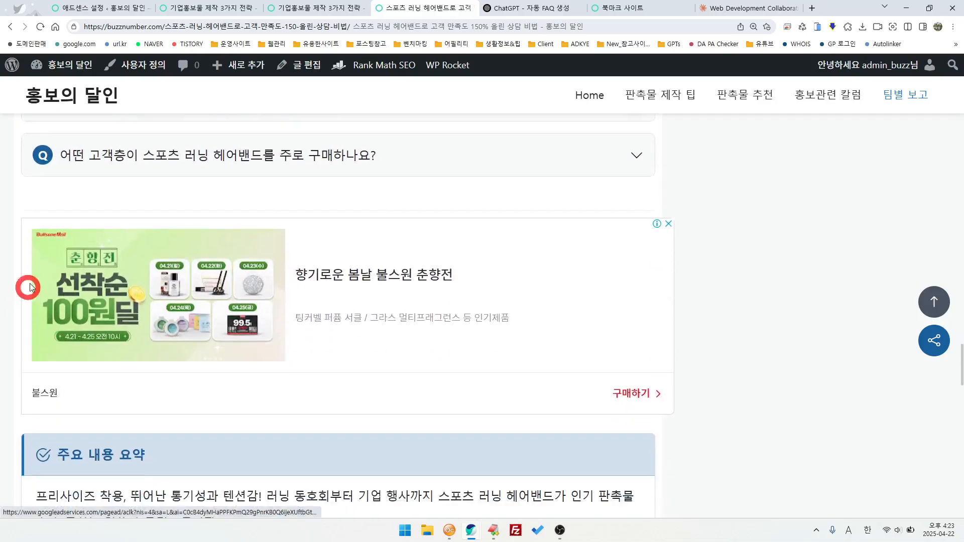
scroll(382, 388, "down", 6)
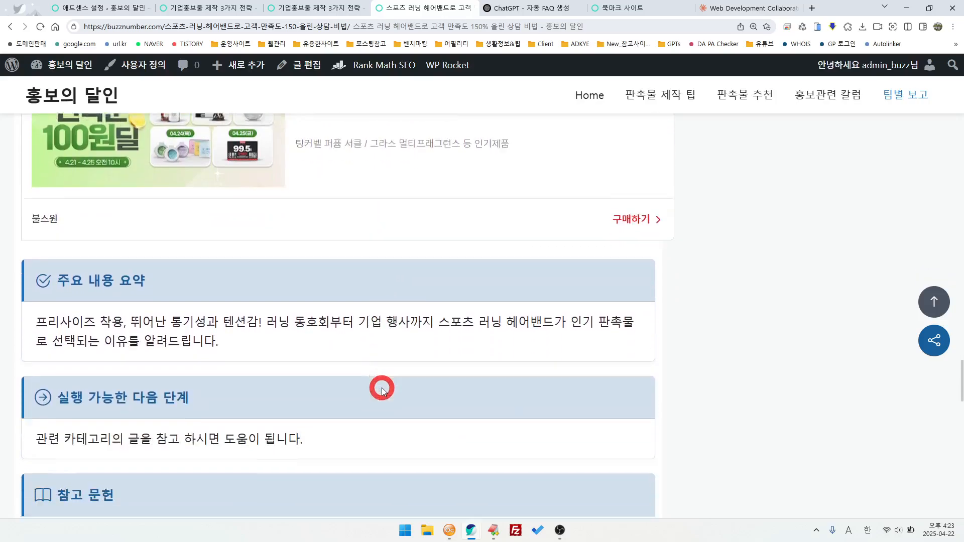
scroll(382, 389, "down", 13)
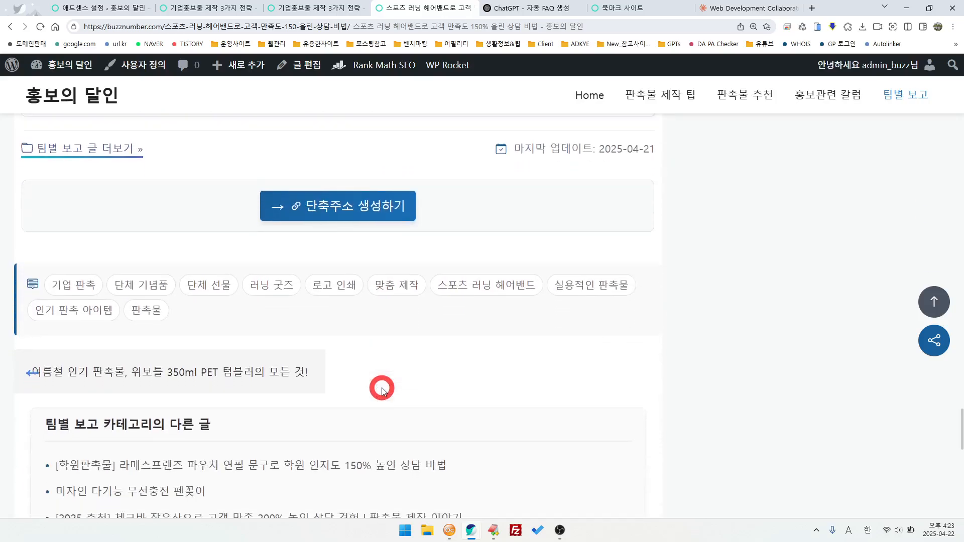
scroll(382, 389, "down", 6)
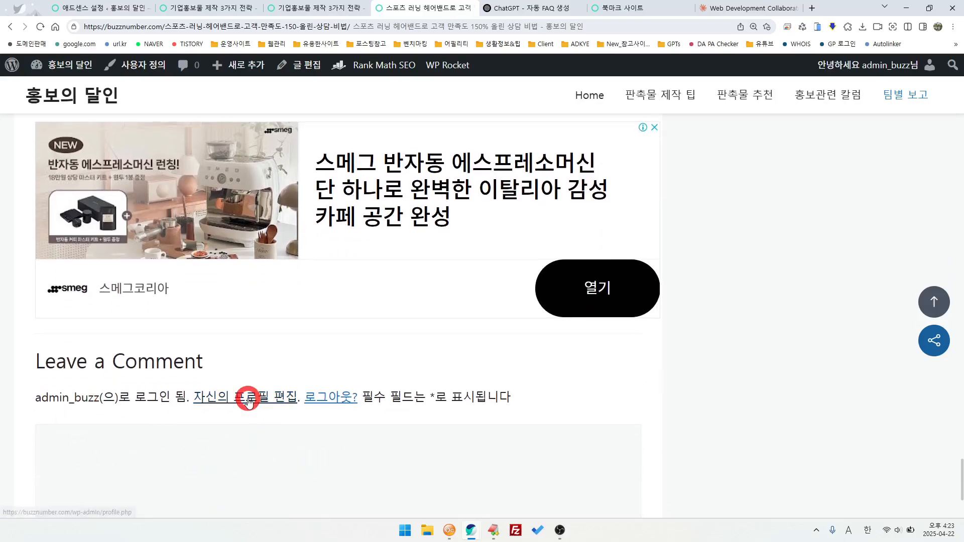
scroll(252, 394, "up", 1)
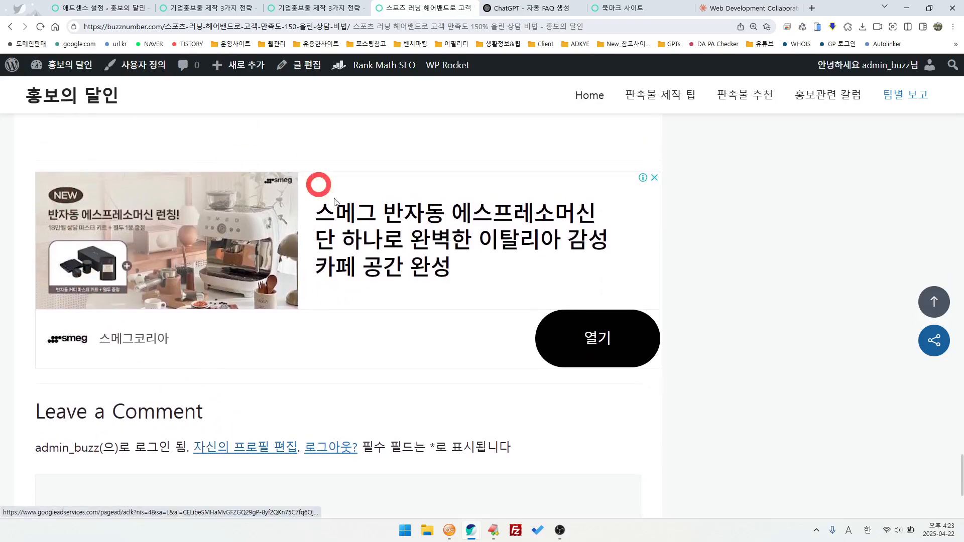
Check the ad at the end of the headband post's right sidebar.
left_click(934, 311)
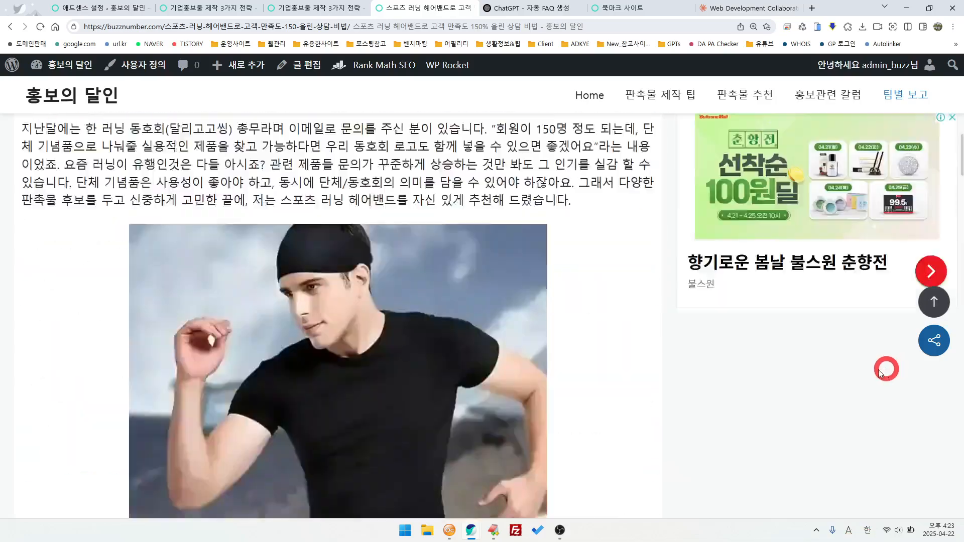
scroll(883, 366, "down", 4)
scroll(823, 357, "down", 10)
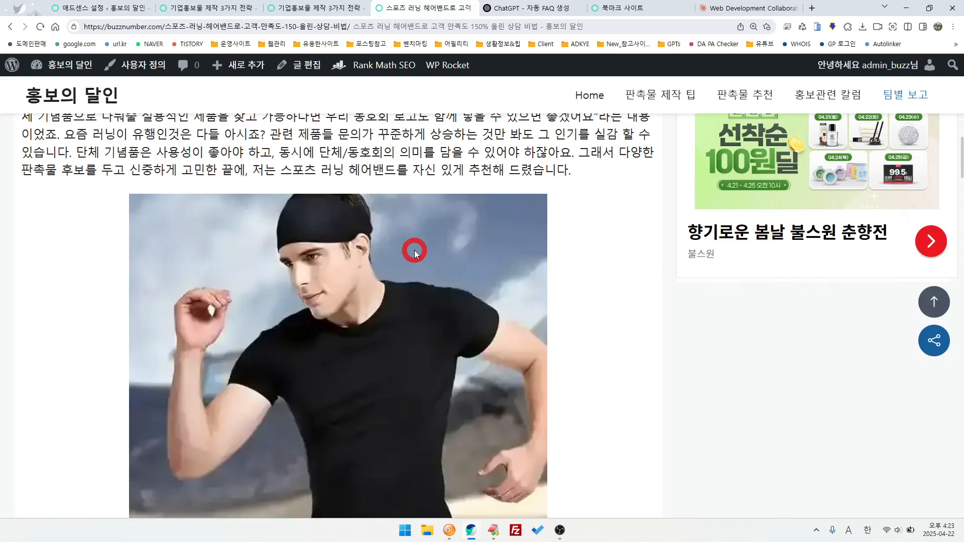
Return to the WordPress admin and open the 위젯 (widgets) management screen.
left_click(53, 9)
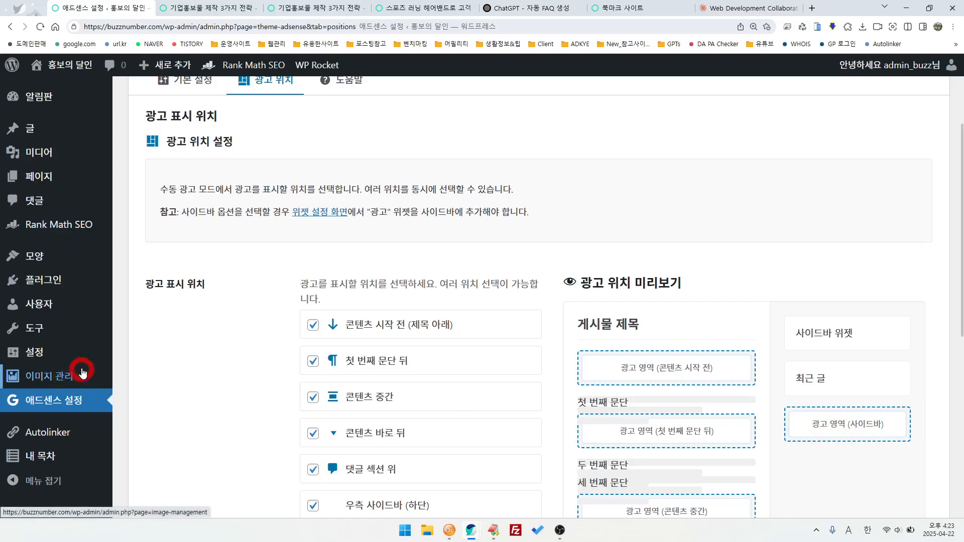
mouse_move(80, 363)
mouse_move(44, 287)
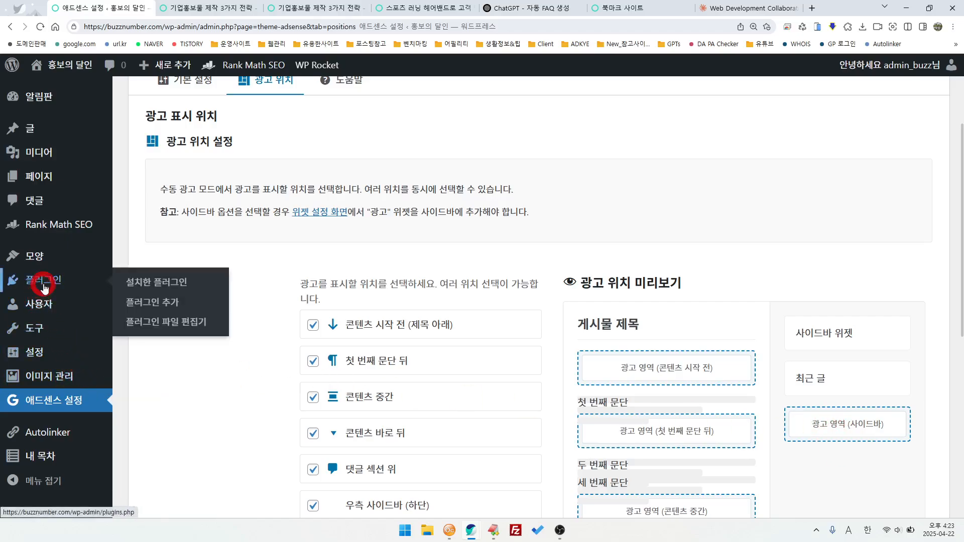
mouse_move(33, 255)
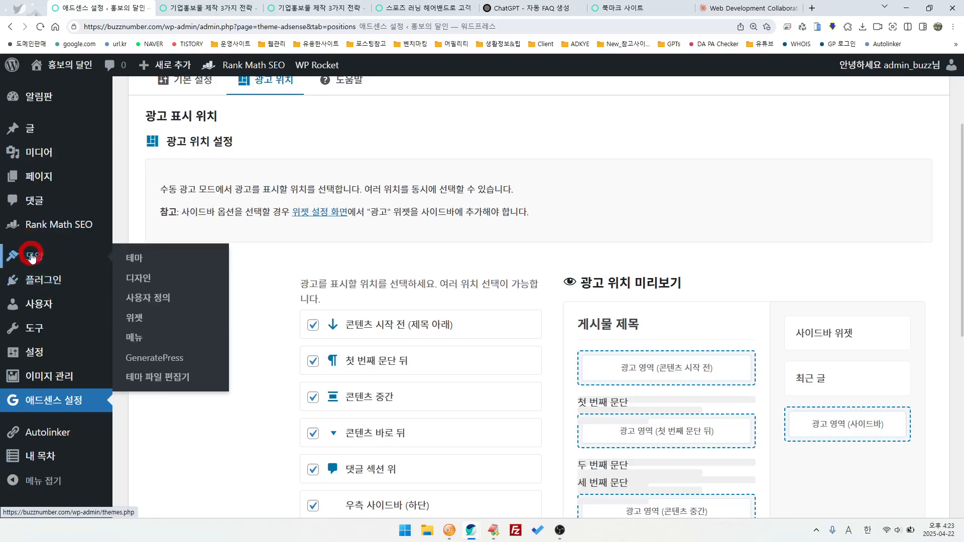
left_click(136, 320)
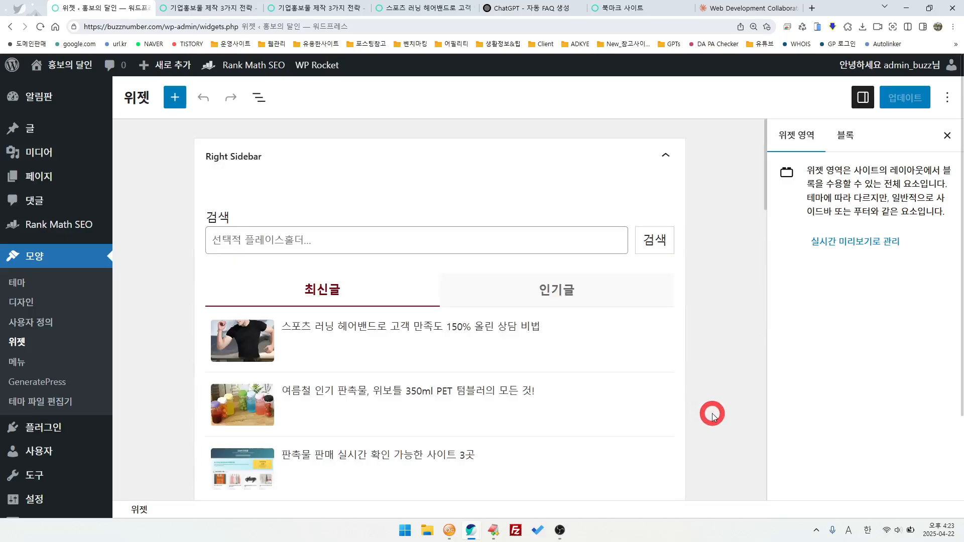
Review the Right Sidebar widgets from the search block through the recent and related posts to the ad block.
scroll(703, 421, "down", 4)
scroll(712, 414, "up", 3)
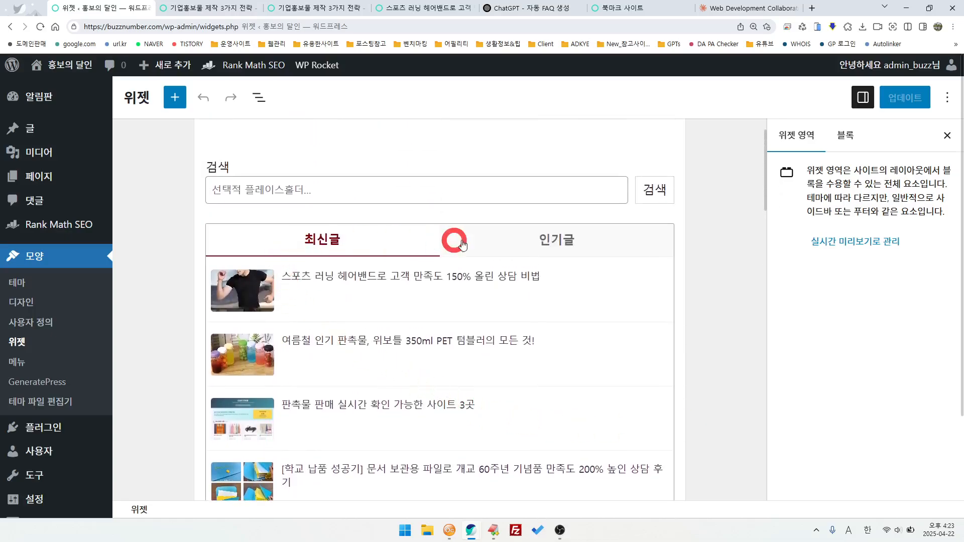
scroll(529, 359, "down", 3)
scroll(528, 359, "down", 3)
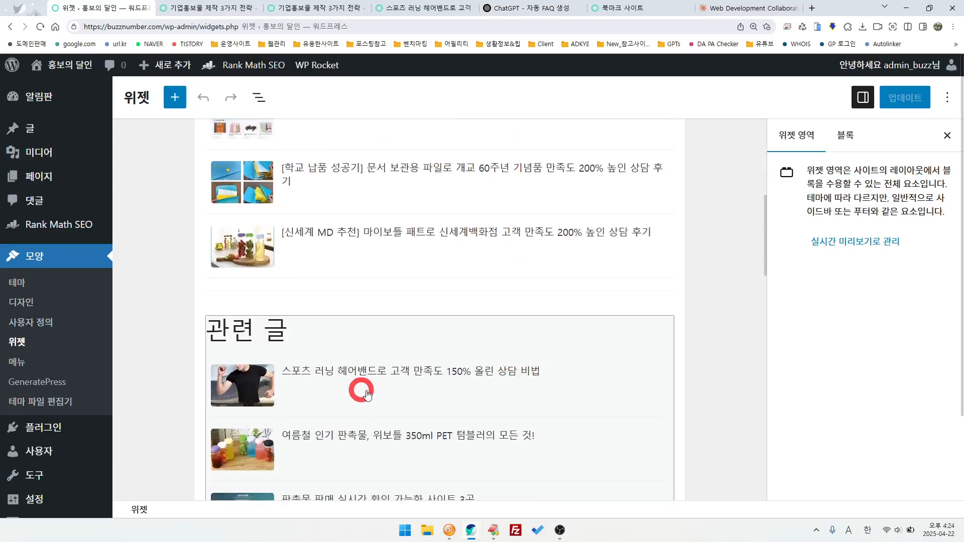
scroll(361, 390, "down", 3)
scroll(430, 441, "down", 5)
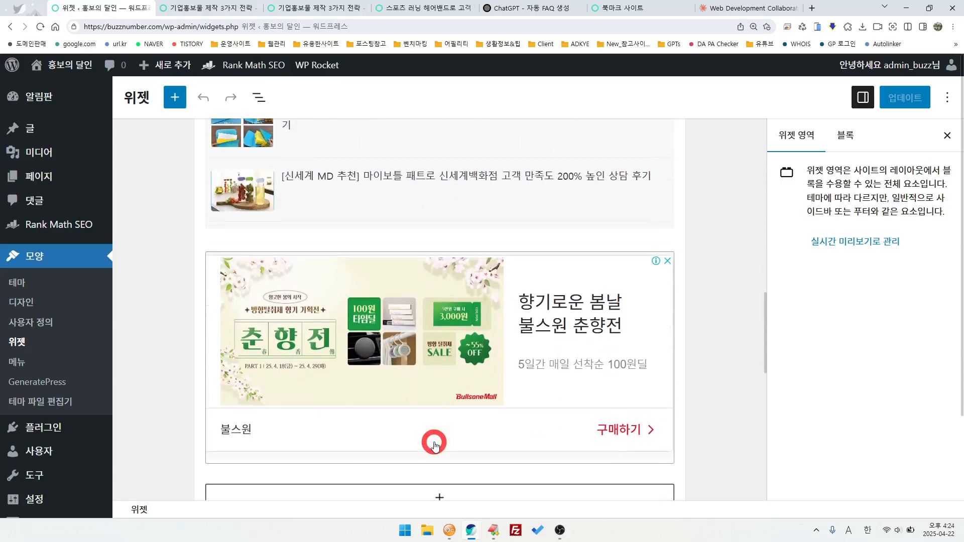
Start adding a block below the Right Sidebar's ad and search the available blocks for 최신글.
scroll(435, 445, "down", 3)
left_click(440, 350)
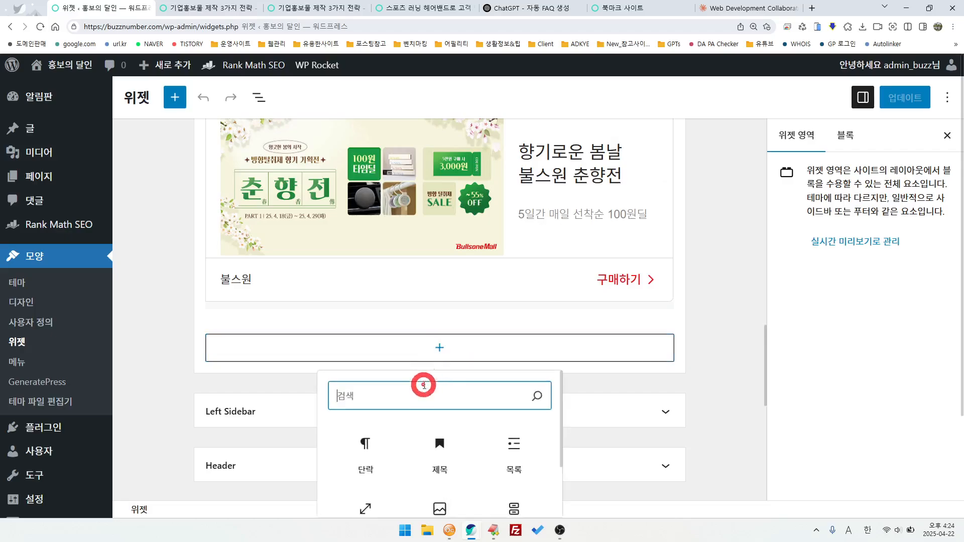
type("j")
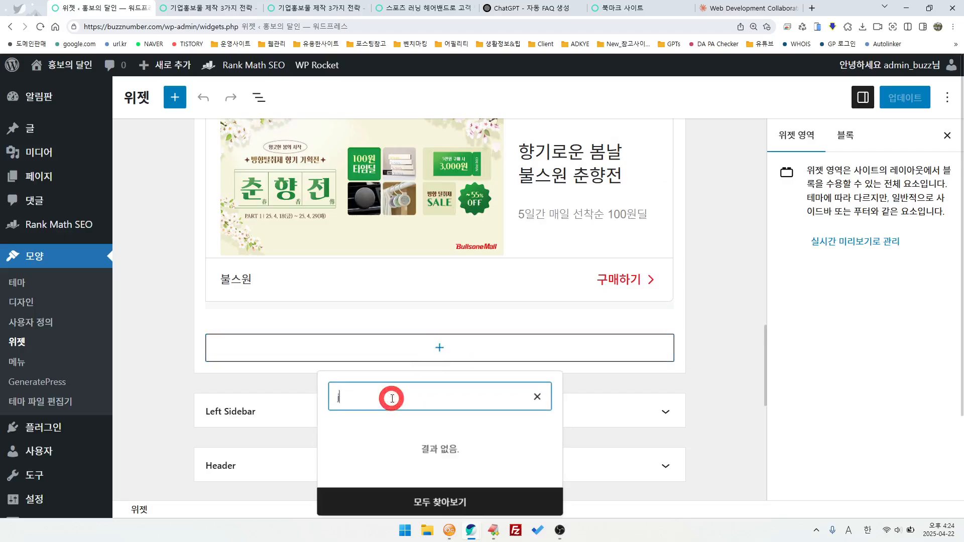
type("최신글")
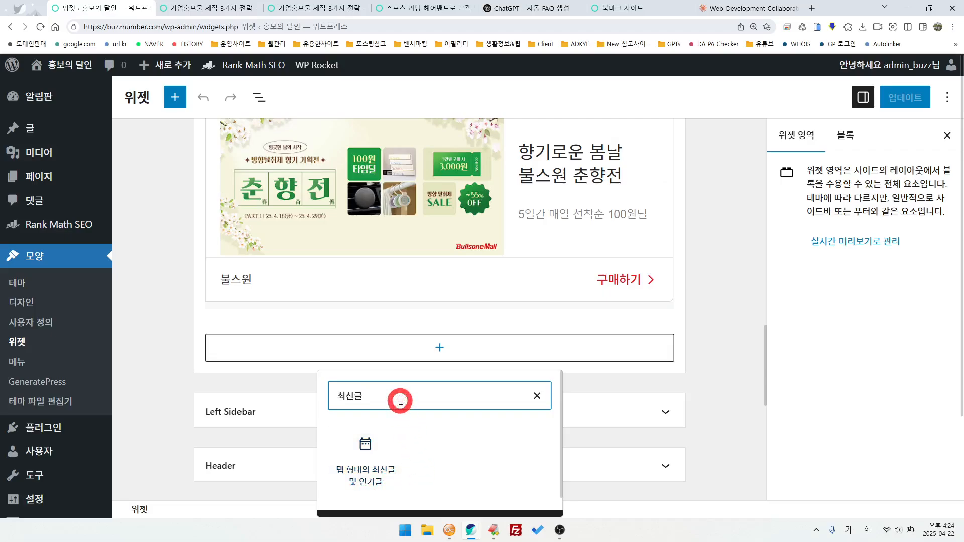
Search the available blocks for 관련글, shorten the term to 관련, and clear the search.
key("BackSpace")
key("BackSpace")
key("BackSpace")
type("고")
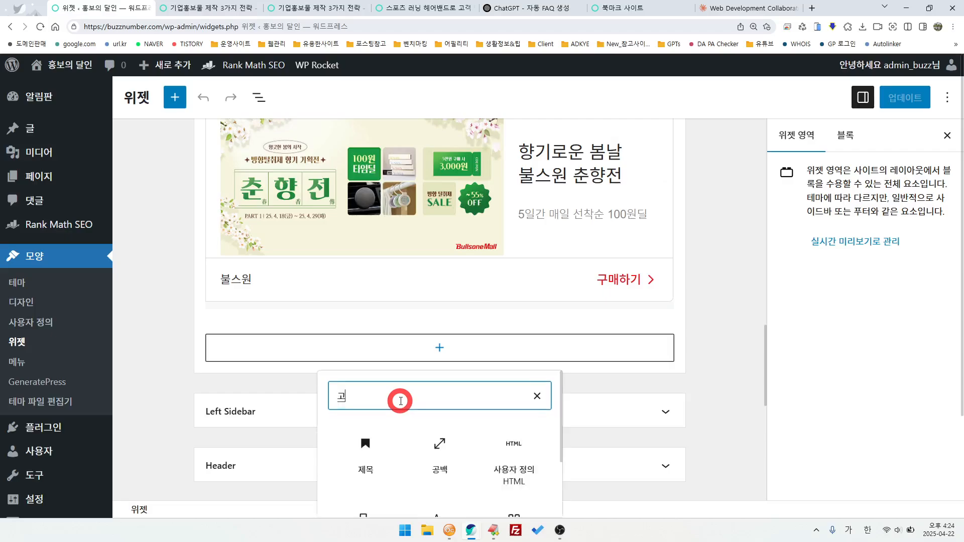
type("ㅐ")
key("BackSpace")
key("BackSpace")
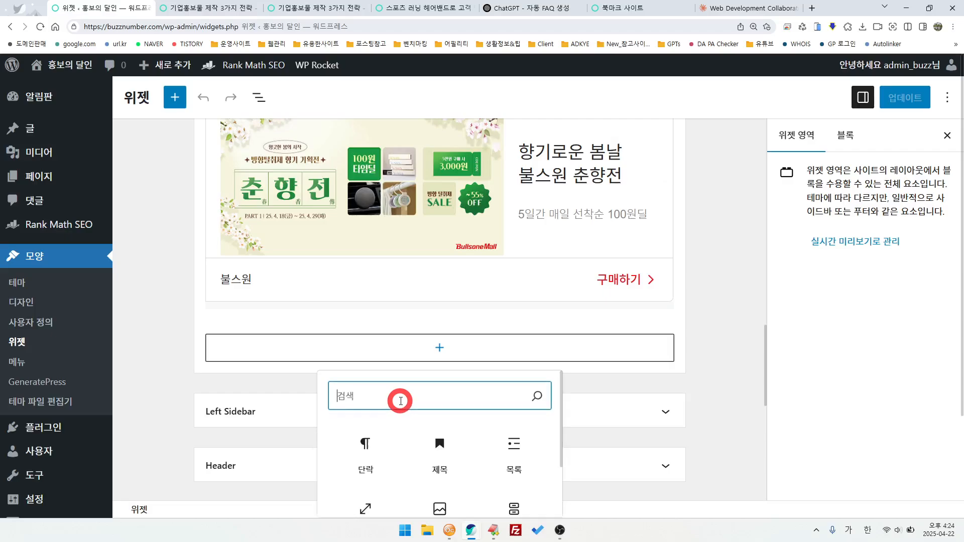
type("관련글")
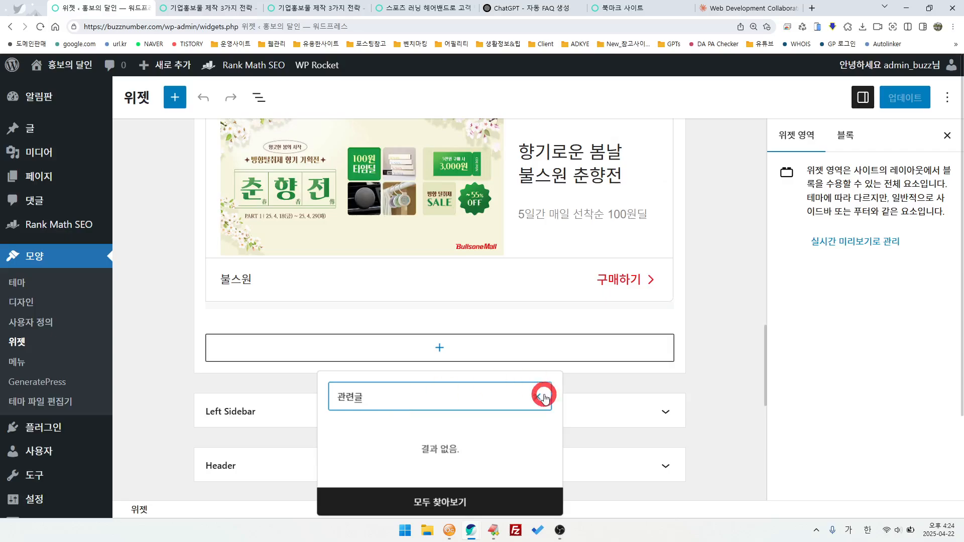
key("BackSpace")
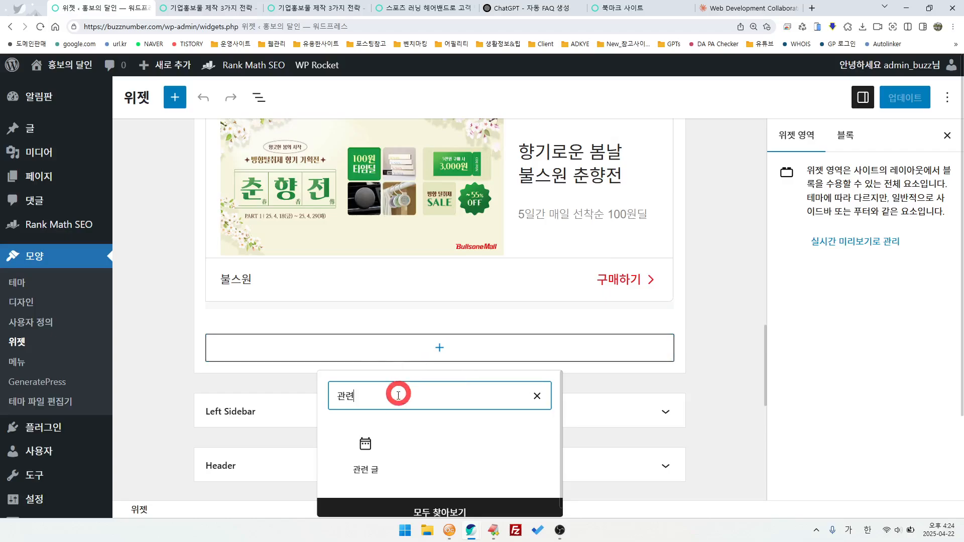
key("BackSpace")
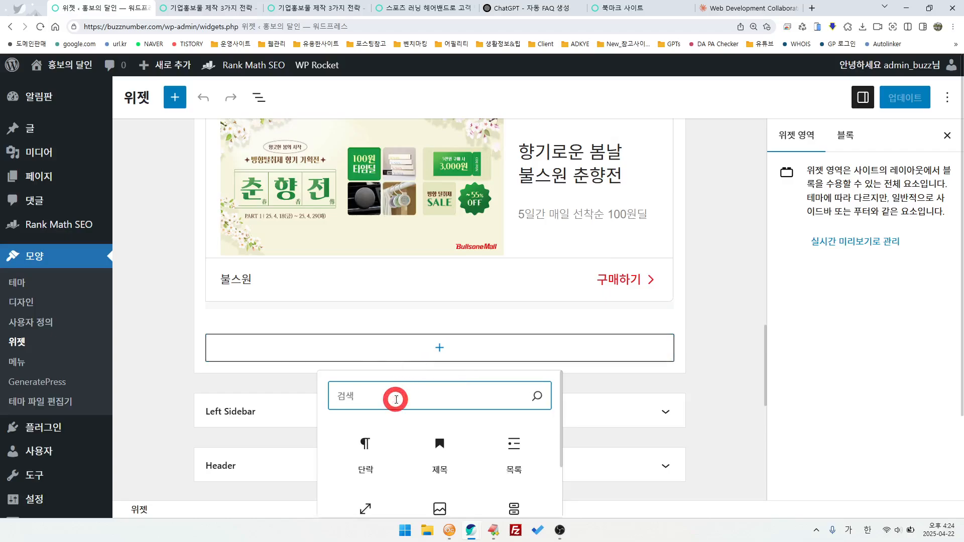
Search the available blocks for 광고 and 구글, and add a second 구글 애드센스 광고 widget below the Right Sidebar's existing ad.
type("광고")
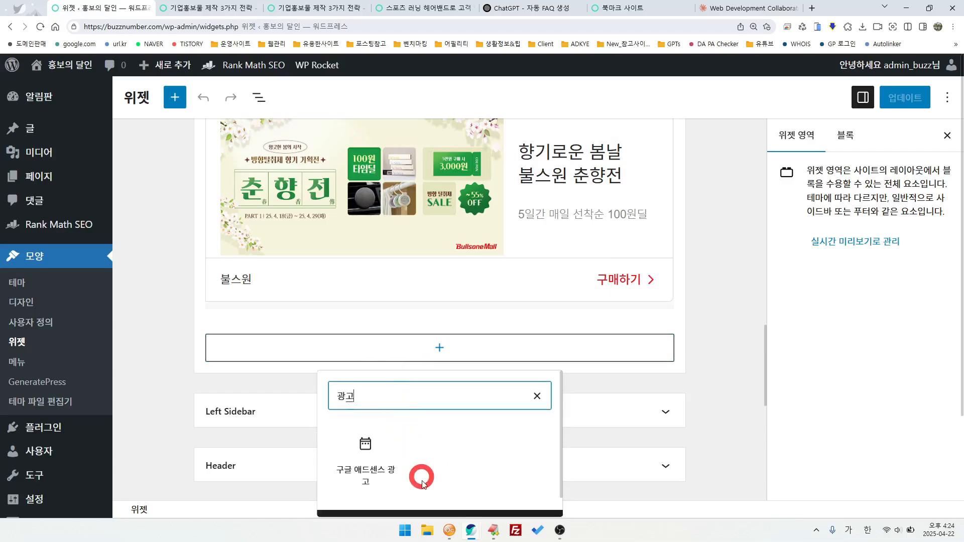
left_click(395, 453)
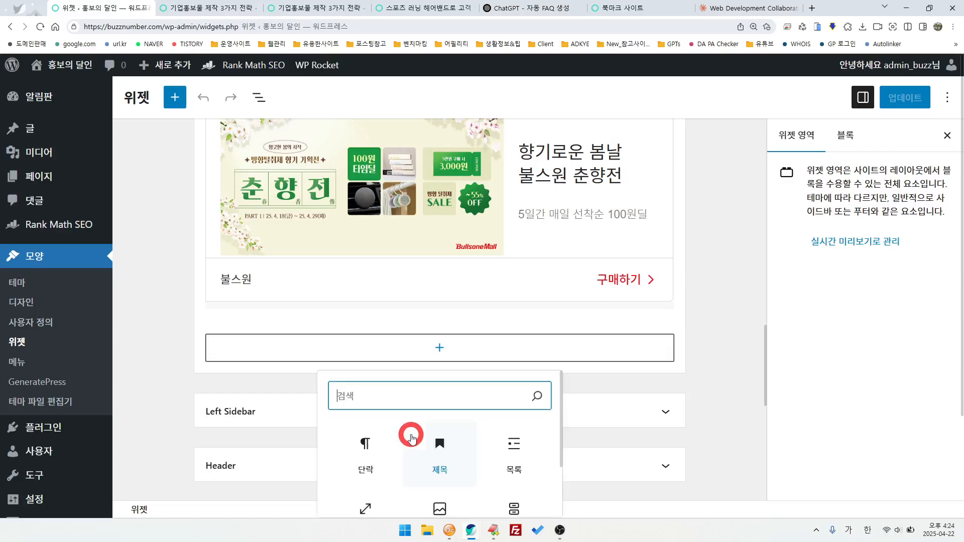
type("구글")
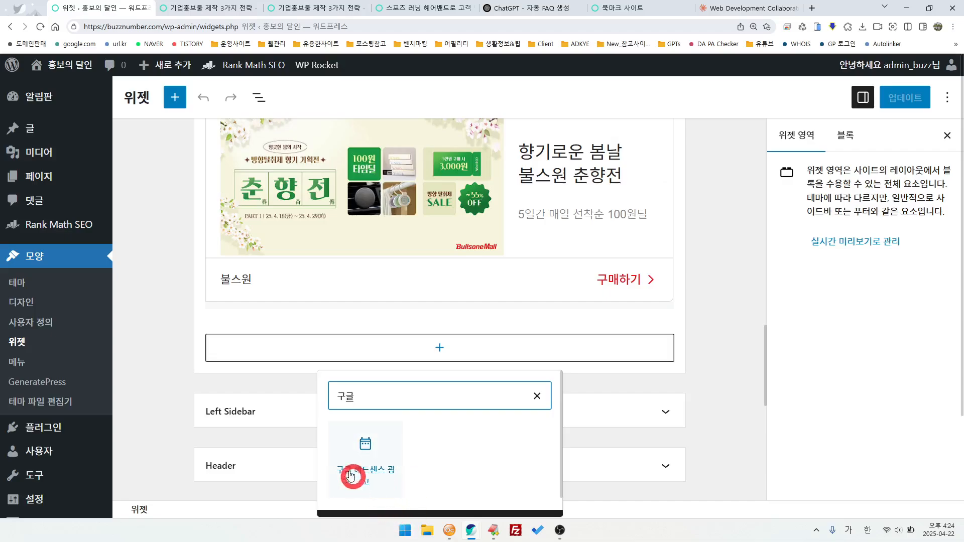
left_click(366, 474)
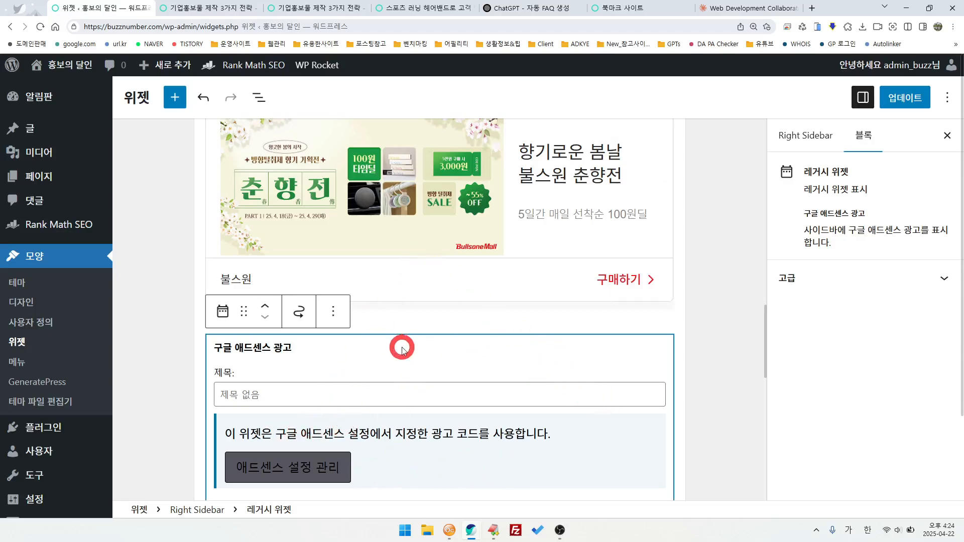
Delete the duplicate 구글 애드센스 광고 widget from the end of the Right Sidebar.
scroll(483, 240, "up", 1)
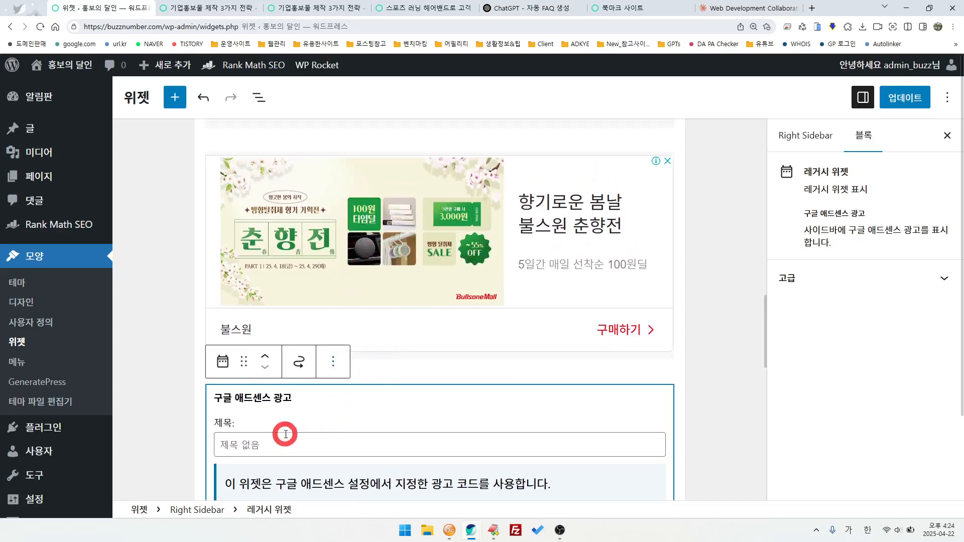
left_click(333, 362)
left_click(351, 326)
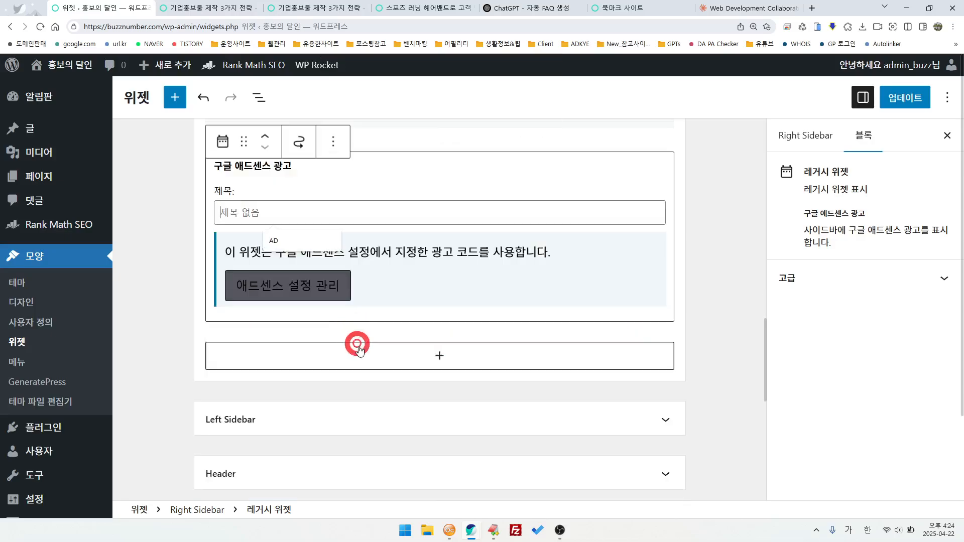
Set the title of the Right Sidebar's 구글 애드센스 광고 widget to AD and save the widgets.
scroll(553, 381, "up", 1)
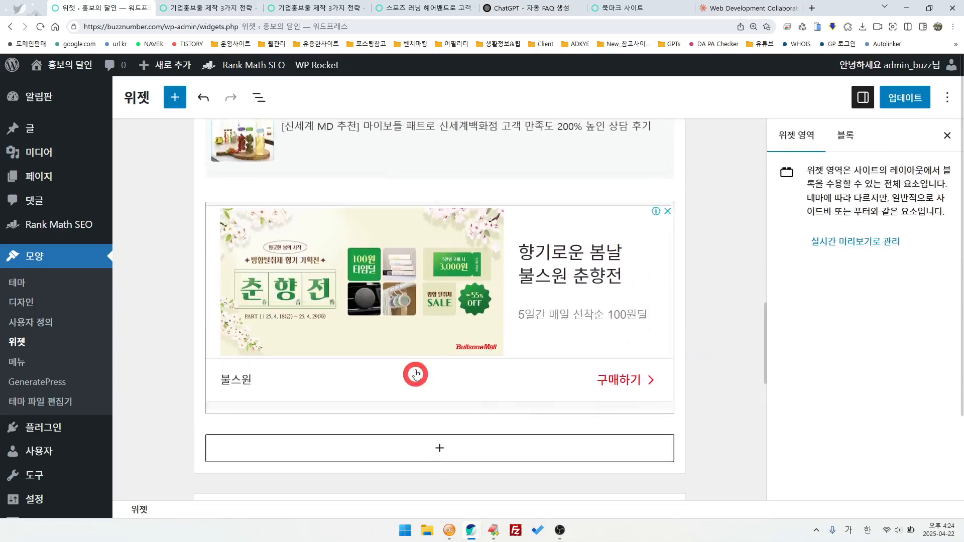
left_click(369, 384)
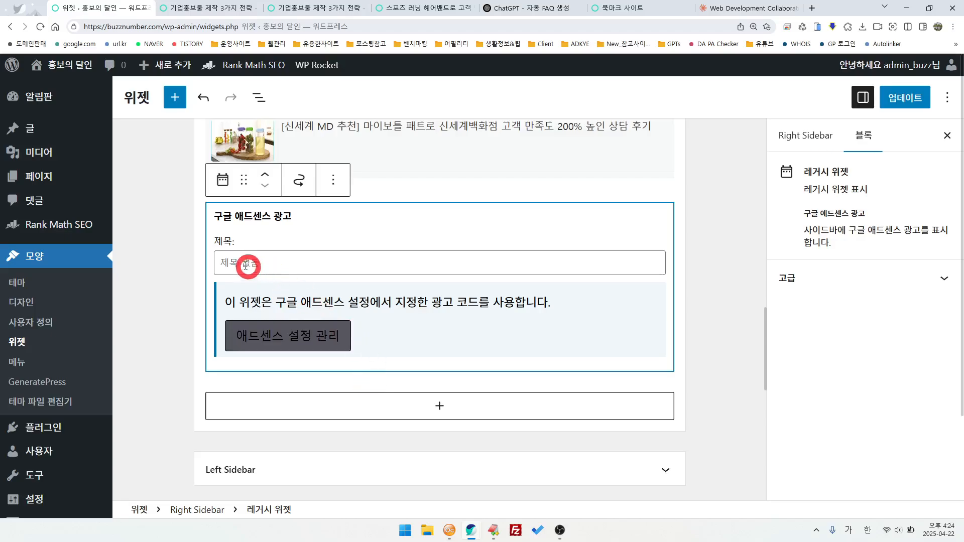
left_click(229, 258)
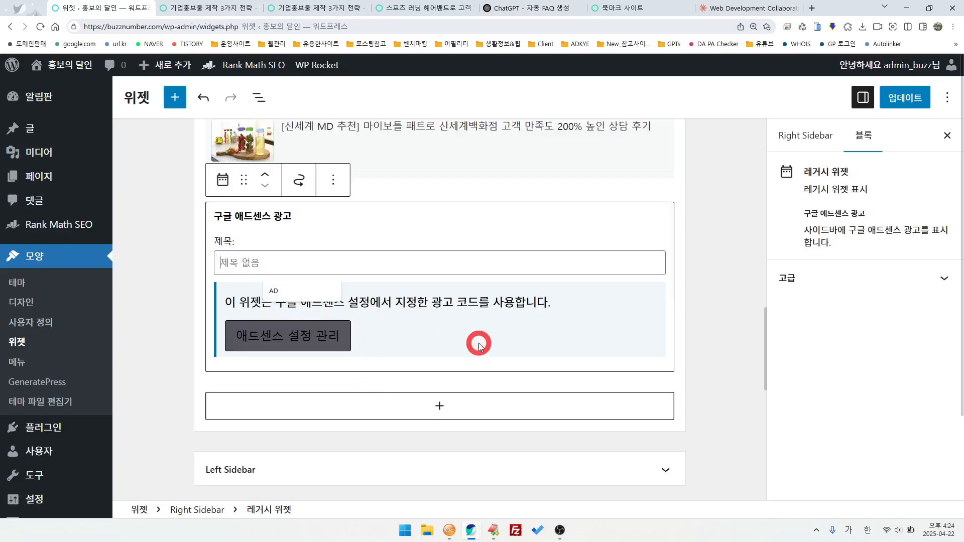
type("ㅁ")
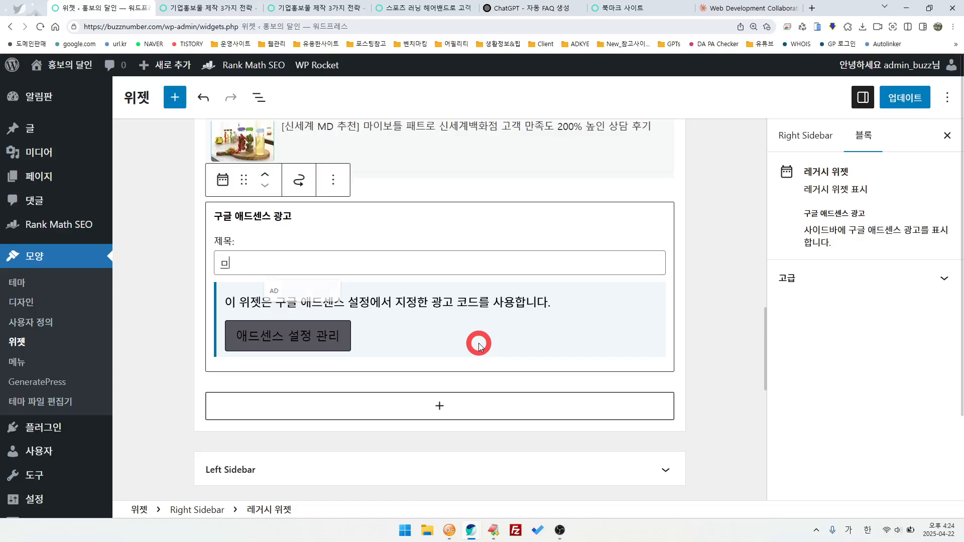
type("AD")
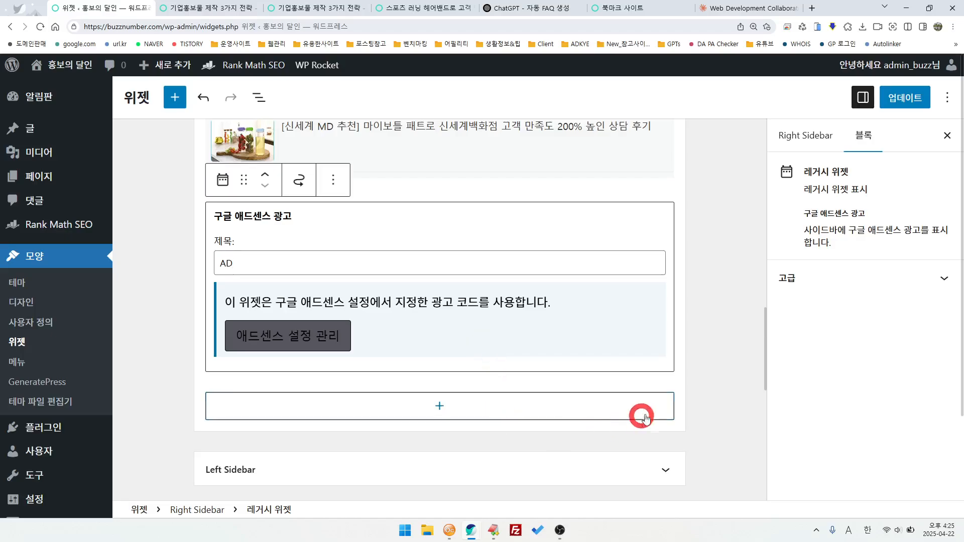
left_click(712, 387)
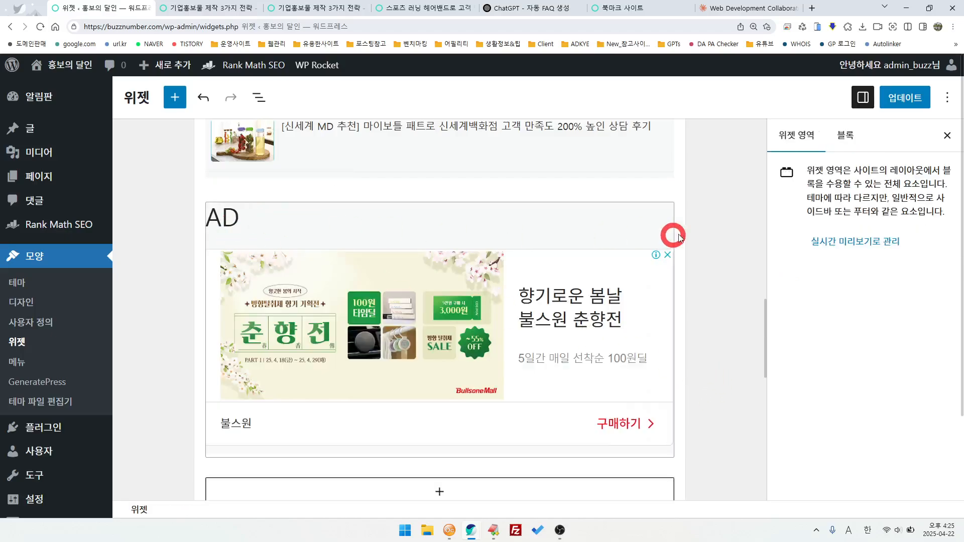
left_click(901, 98)
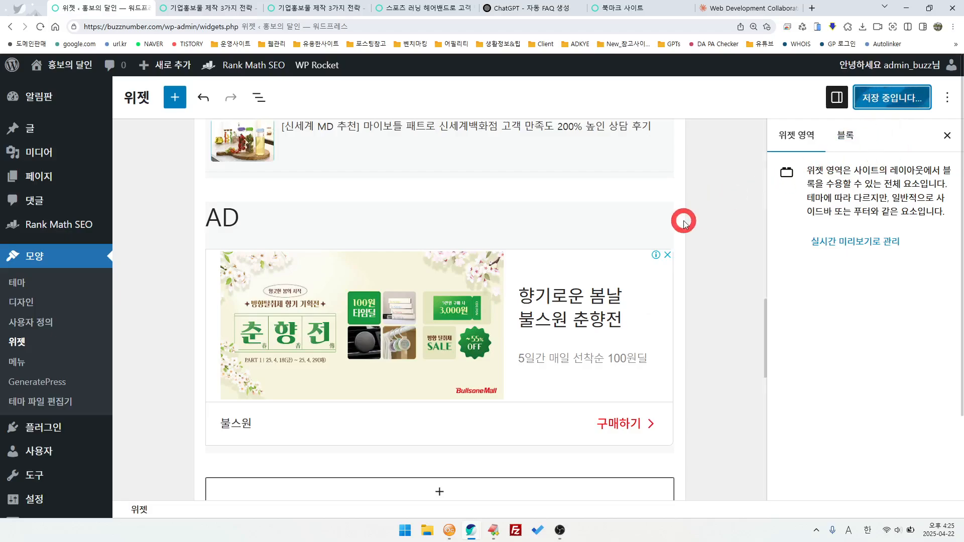
Reload the published 기업홍보물 제작 3가지 전략 post and check the titled ad below the related posts in its sidebar.
left_click(320, 10)
scroll(728, 352, "down", 5)
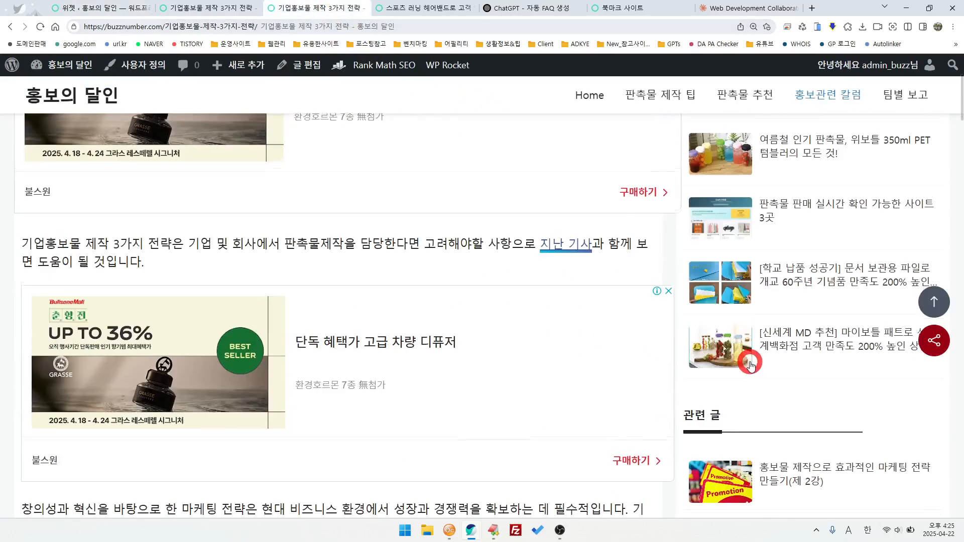
scroll(750, 365, "down", 5)
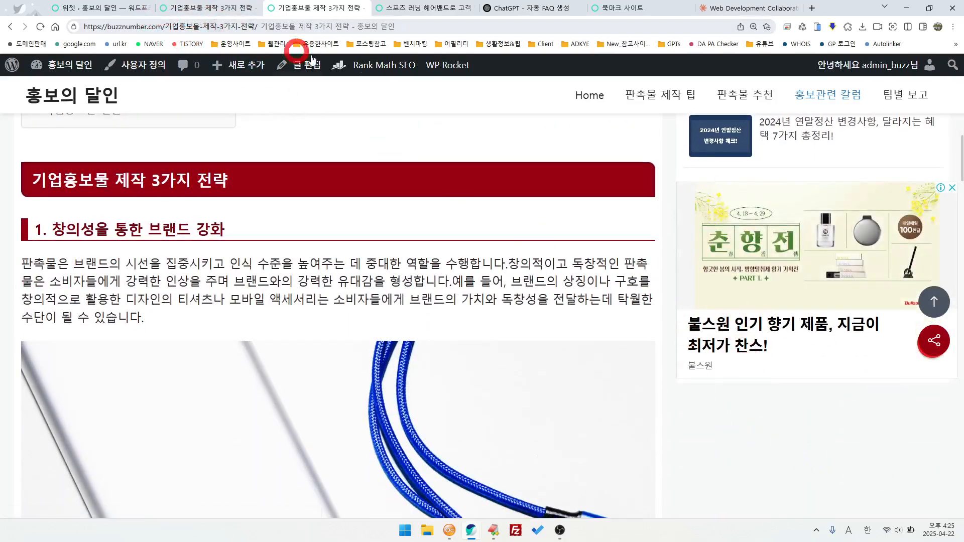
left_click(803, 28)
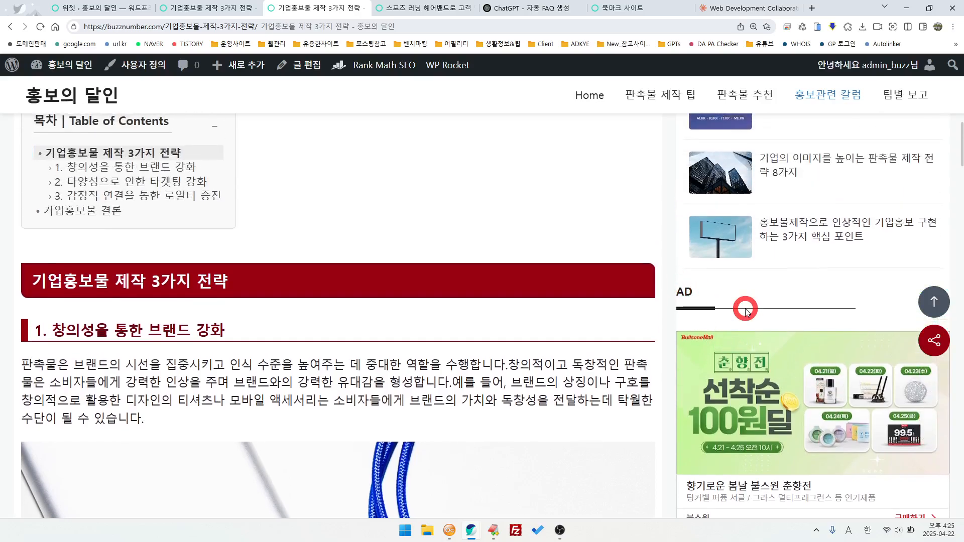
scroll(760, 317, "up", 5)
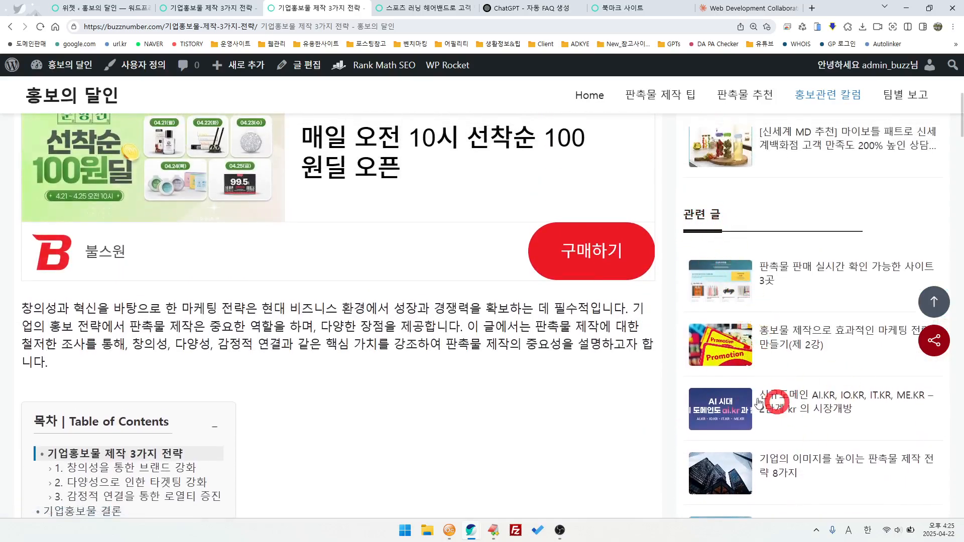
scroll(761, 351, "up", 2)
scroll(762, 384, "down", 5)
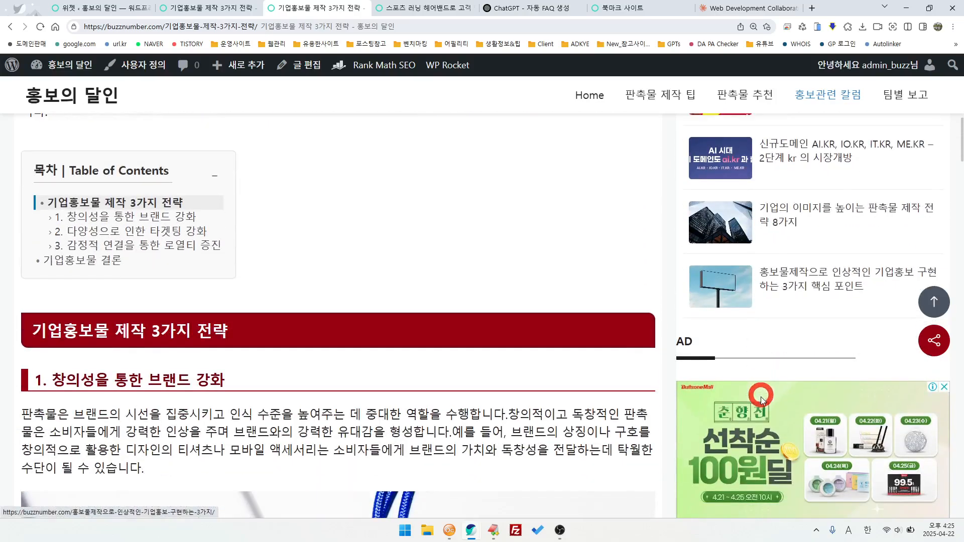
scroll(681, 246, "down", 1)
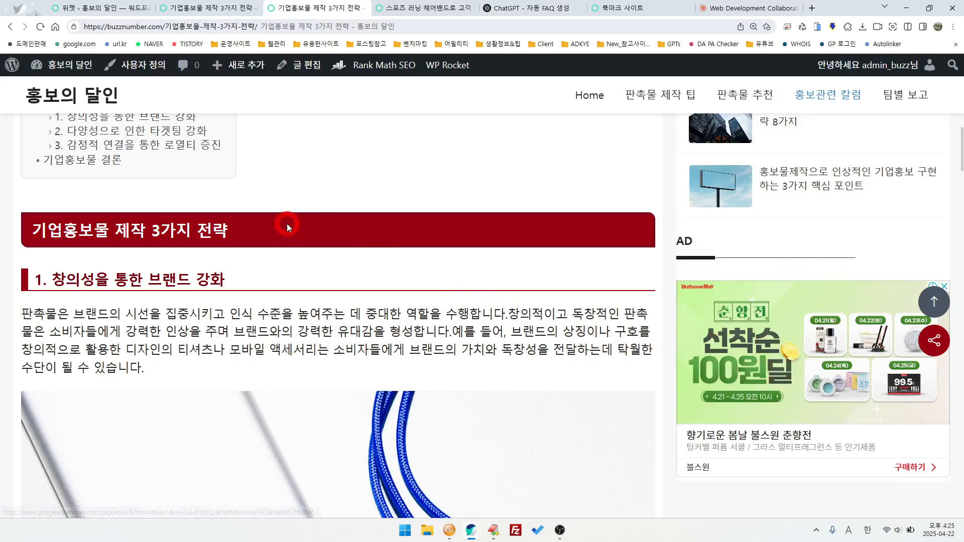
Move the AD-titled 구글 애드센스 광고 widget to the top of the Right Sidebar, above the search block, and save the widgets.
left_click(115, 11)
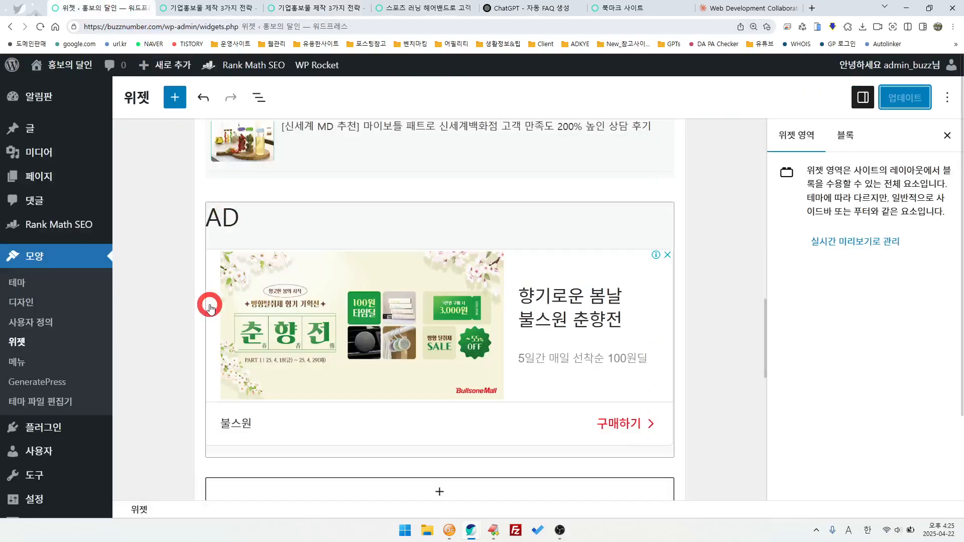
scroll(548, 353, "up", 2)
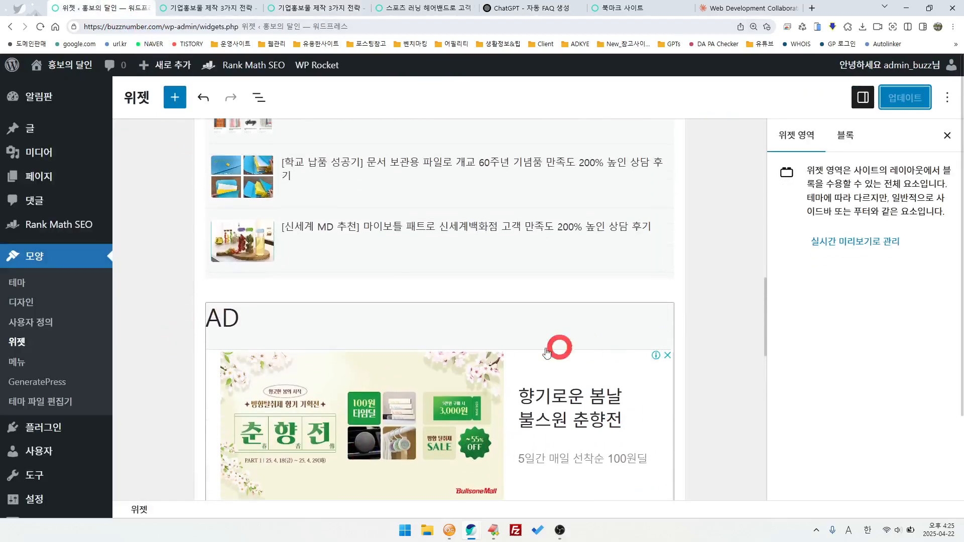
scroll(417, 346, "up", 1)
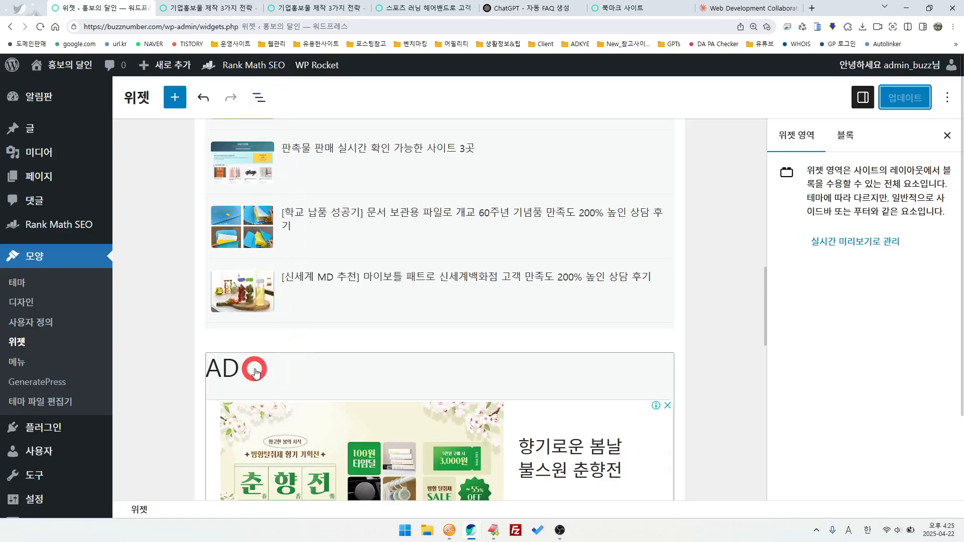
left_click(557, 383)
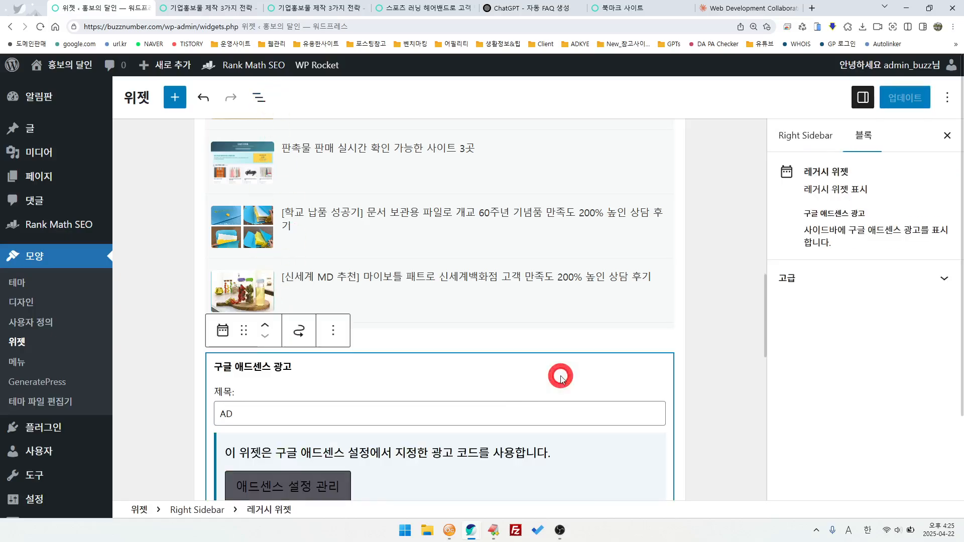
left_click(263, 327)
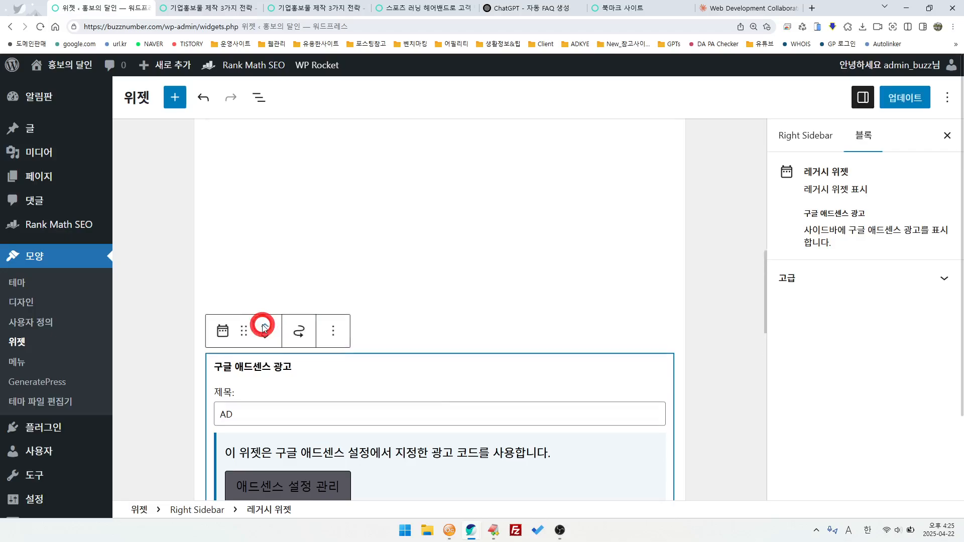
left_click(264, 329)
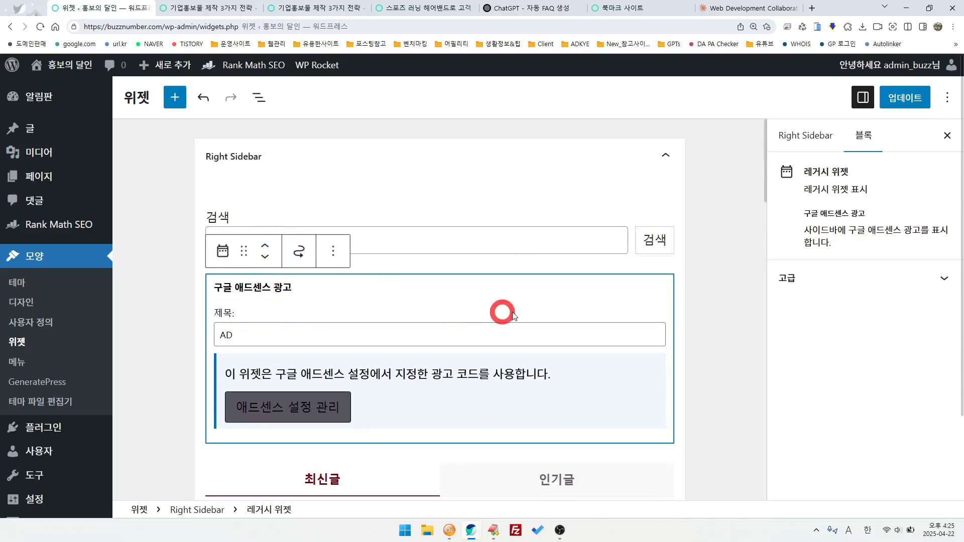
left_click(264, 246)
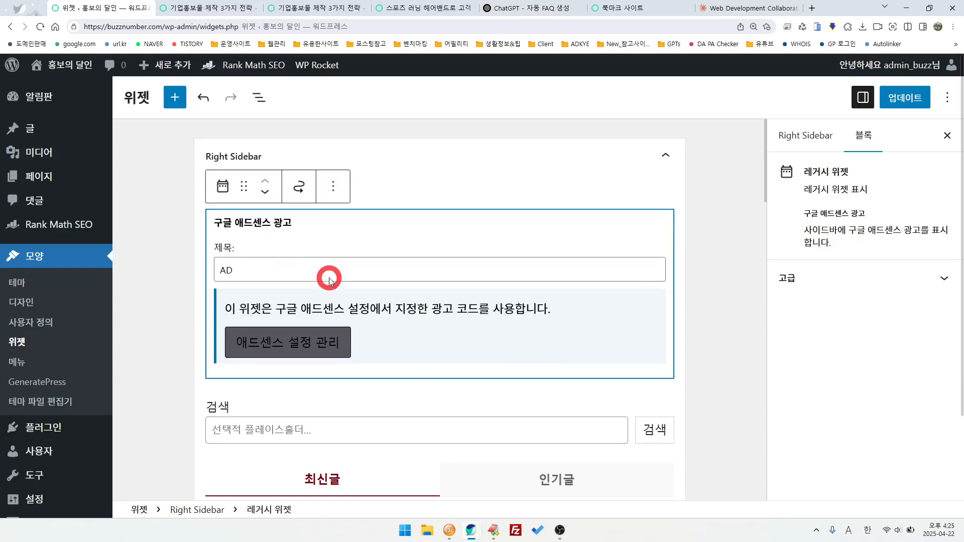
left_click(904, 101)
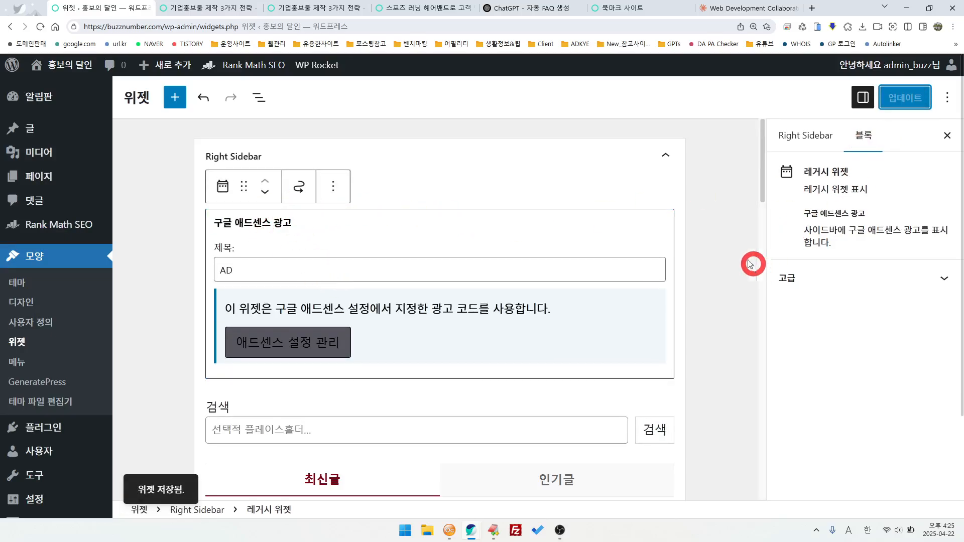
Check the published post's sidebar for the ad above the search box and review the widgets down to the related posts.
left_click(329, 15)
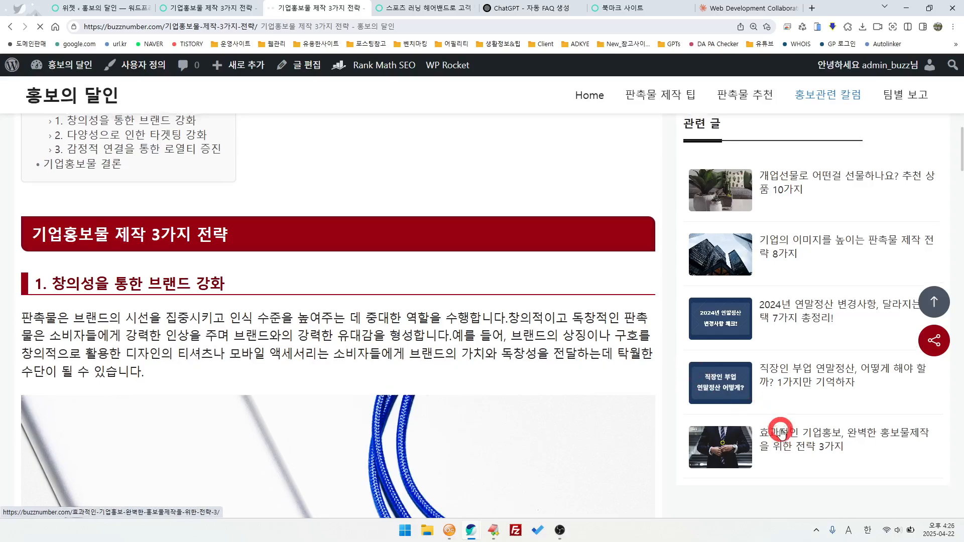
scroll(781, 433, "up", 15)
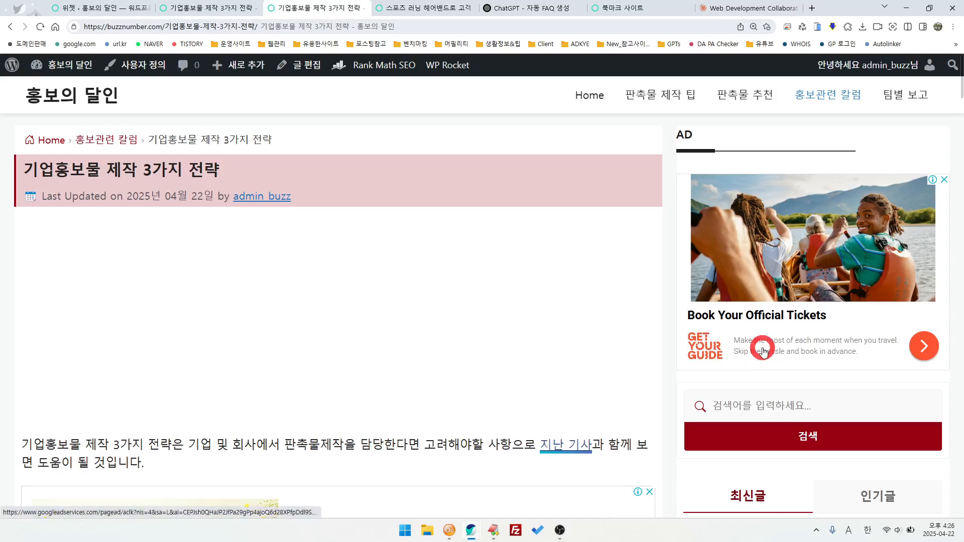
scroll(758, 362, "down", 7)
scroll(763, 349, "down", 12)
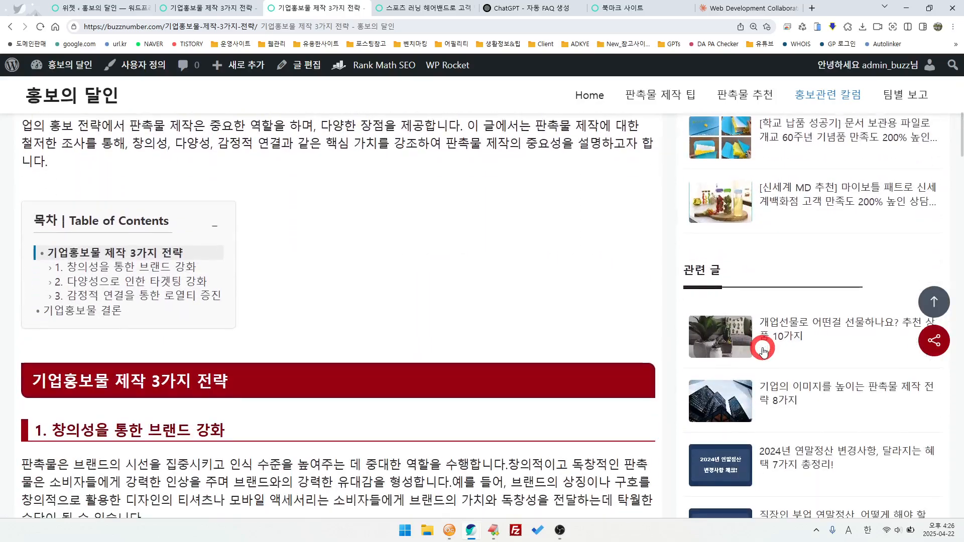
scroll(762, 350, "up", 3)
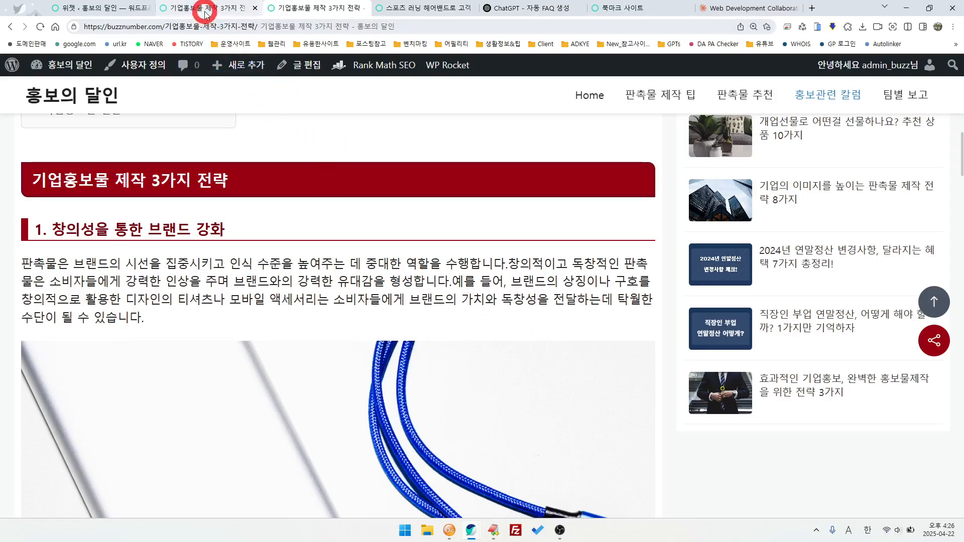
Return to the WordPress admin, open the 애드센스 설정 page, and review its basic settings, including the ad mode and AdSense code.
left_click(80, 9)
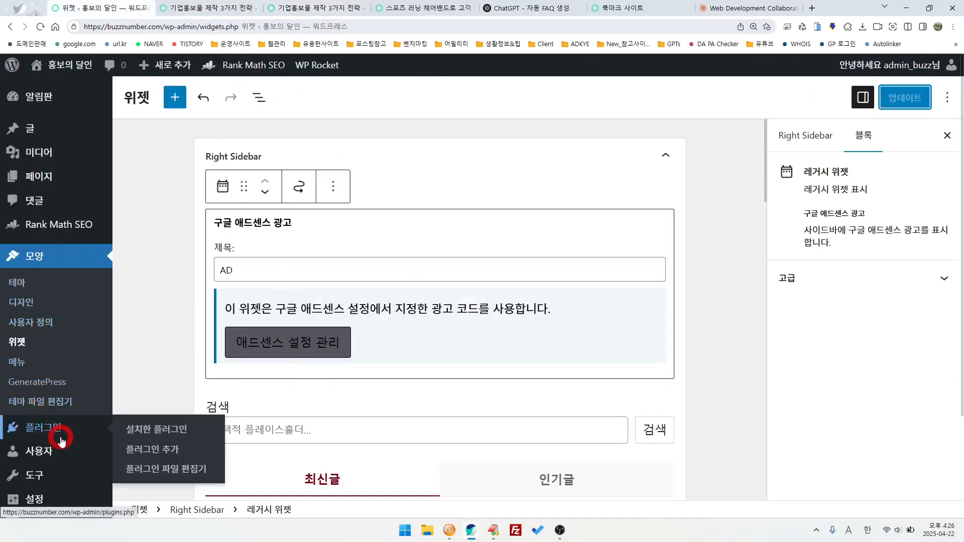
scroll(70, 437, "down", 3)
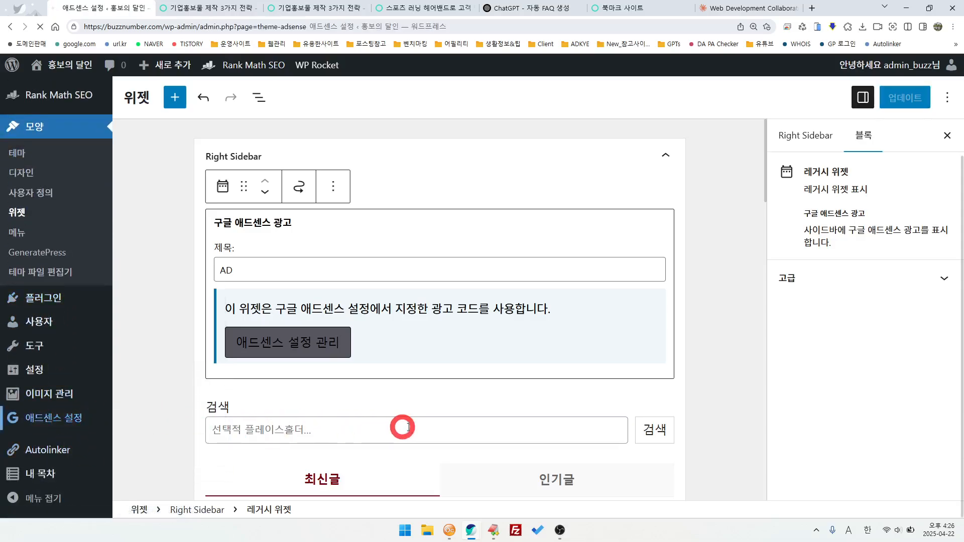
scroll(442, 425, "down", 5)
scroll(435, 427, "down", 3)
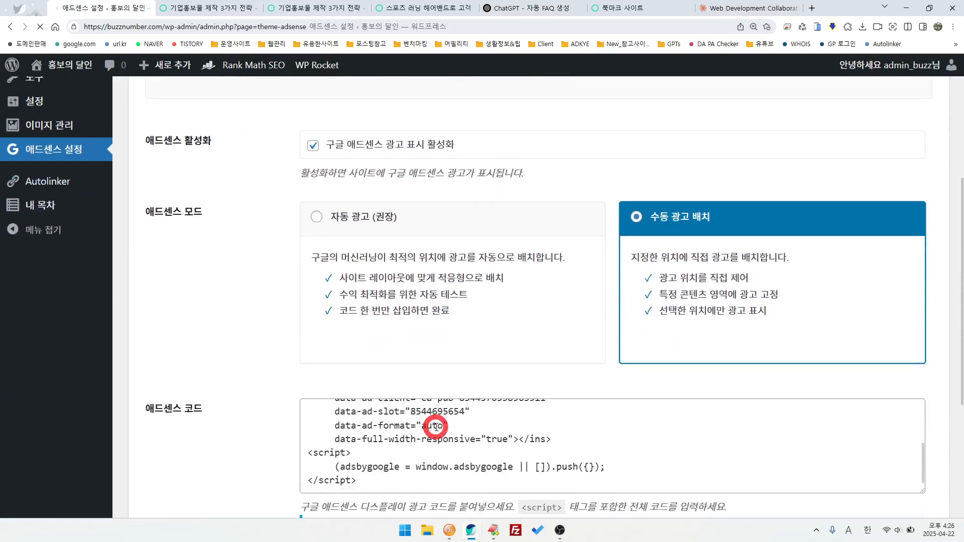
scroll(336, 361, "up", 5)
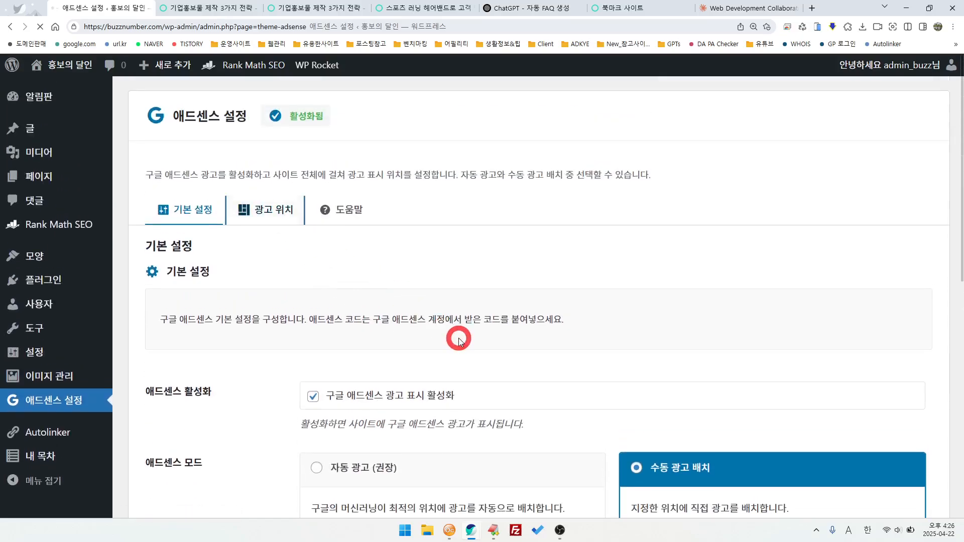
Open the 광고 위치 settings, review the selected ad positions and their preview, and return to 기본 설정.
scroll(497, 396, "down", 6)
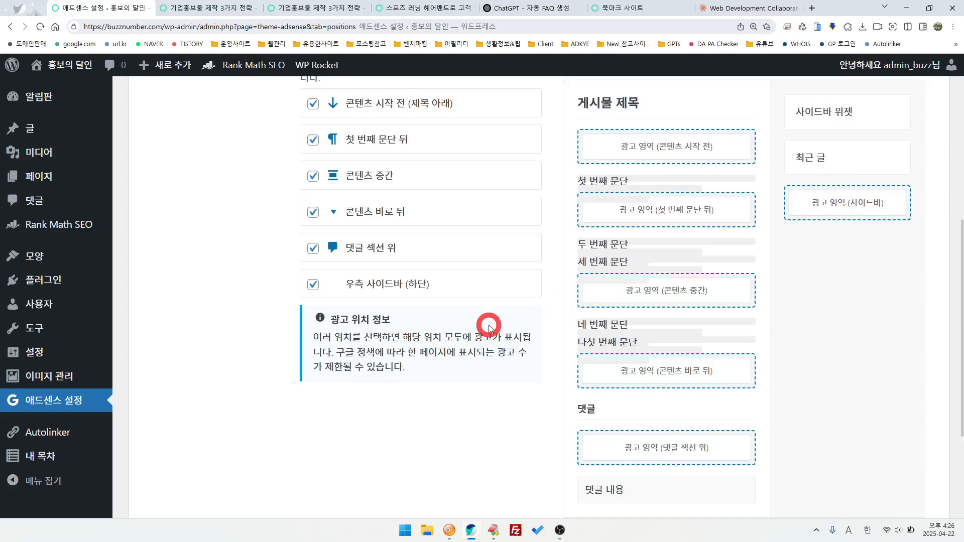
scroll(238, 317, "up", 7)
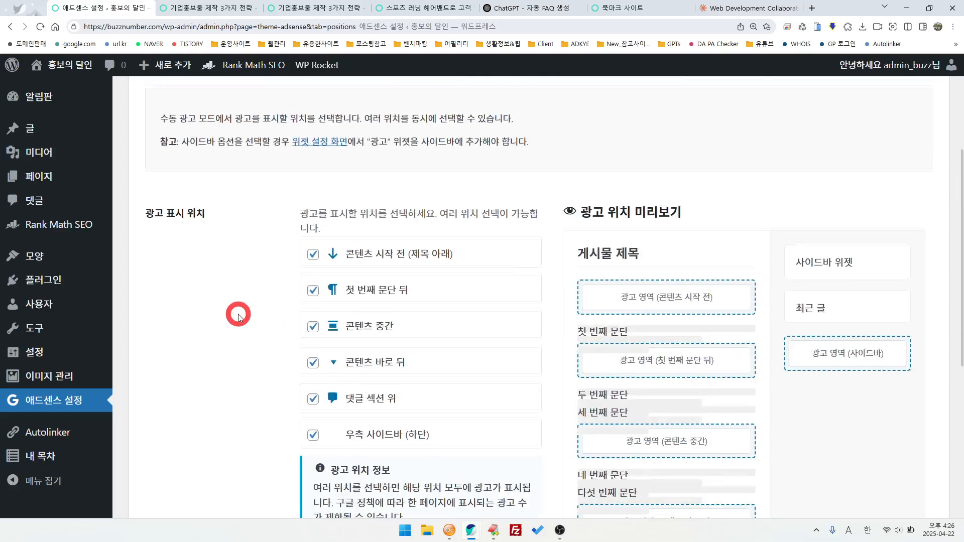
left_click(181, 212)
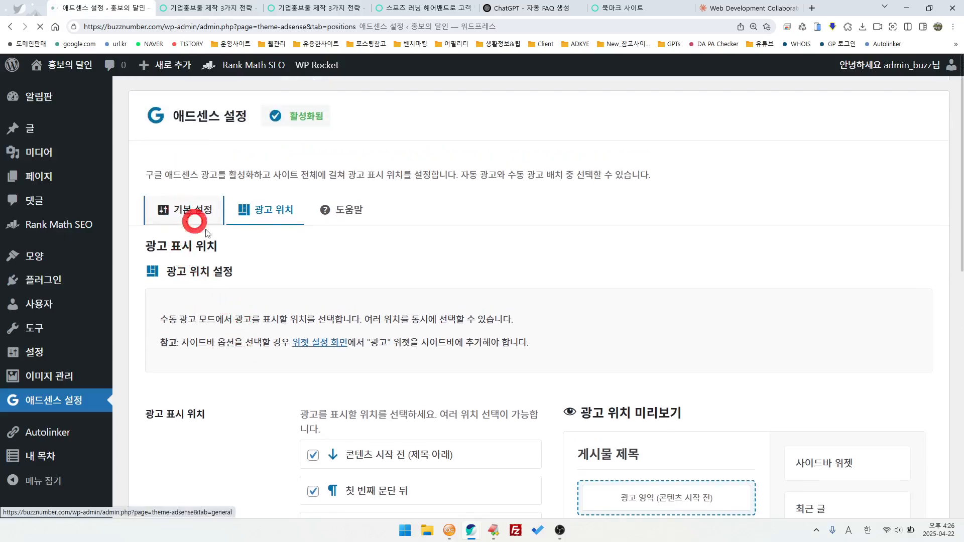
Switch the 애드센스 모드 to 자동 광고 (권장) and save the settings.
scroll(293, 350, "down", 5)
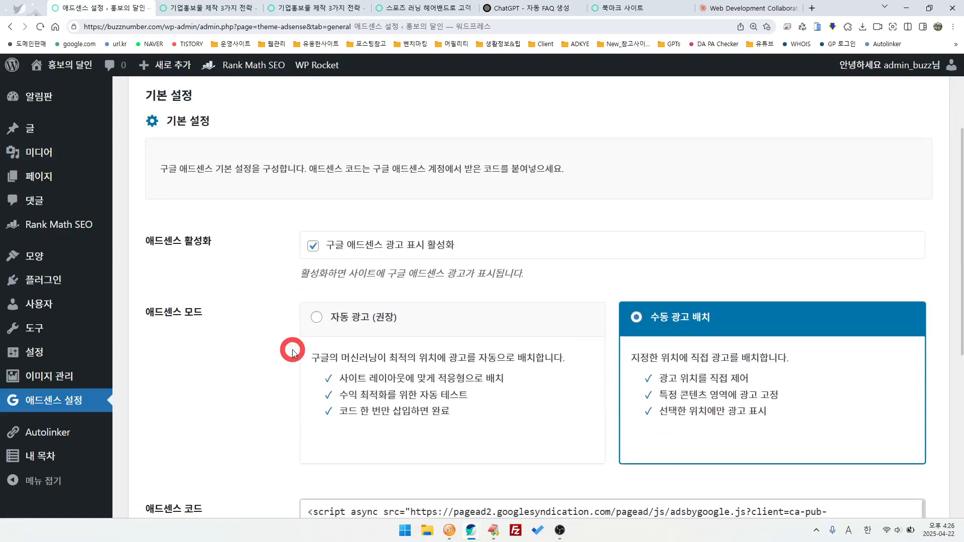
left_click(316, 216)
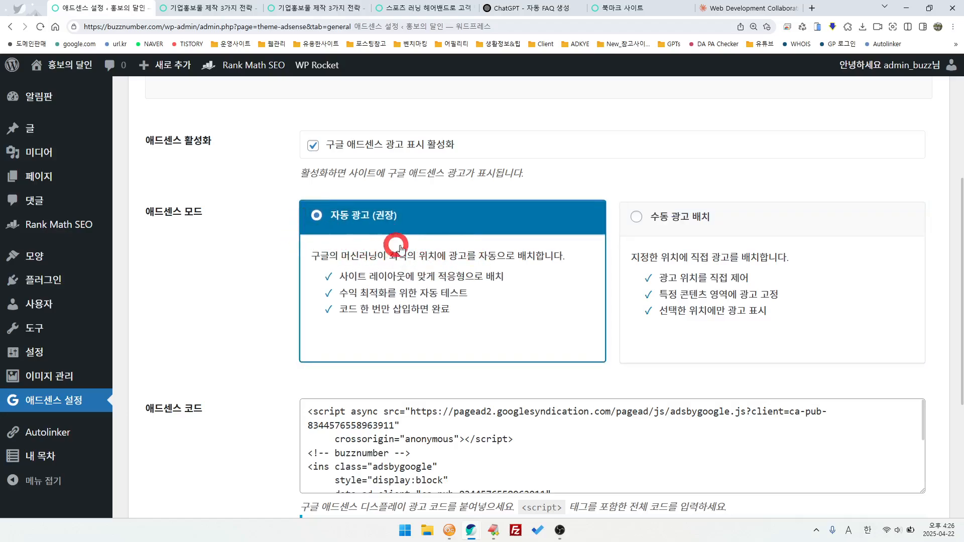
scroll(376, 415, "down", 3)
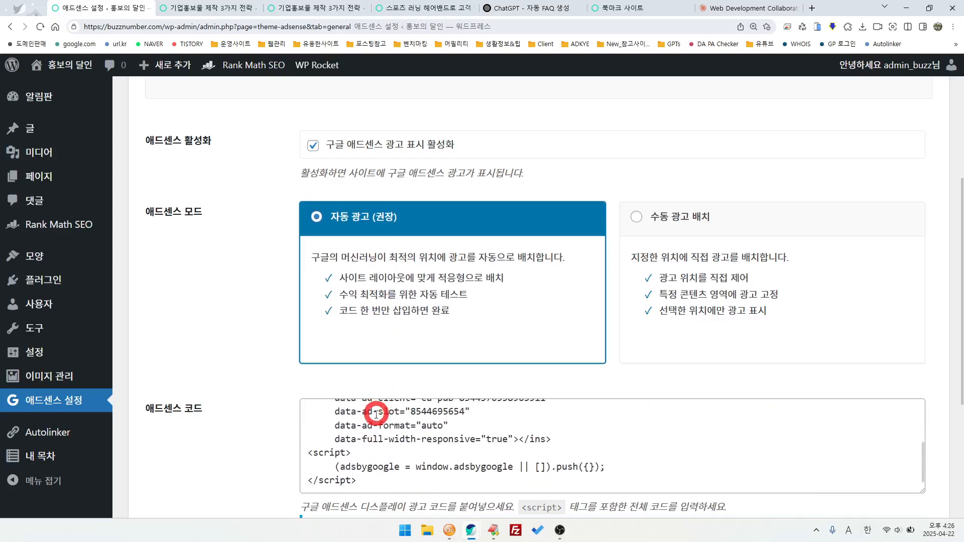
scroll(376, 415, "down", 5)
left_click(179, 412)
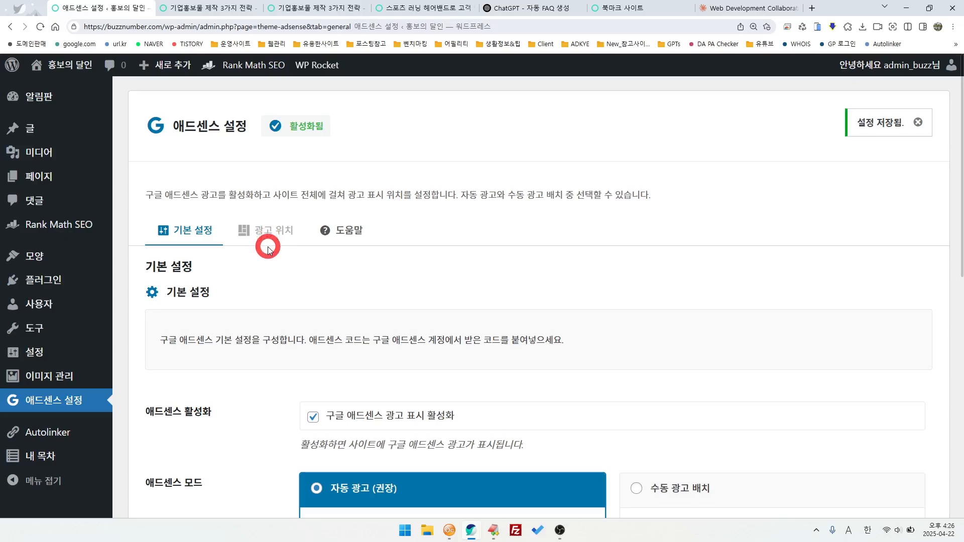
Set the 애드센스 모드 to 수동 광고 배치, try opening 광고 위치 before saving, and save the settings.
scroll(624, 418, "down", 2)
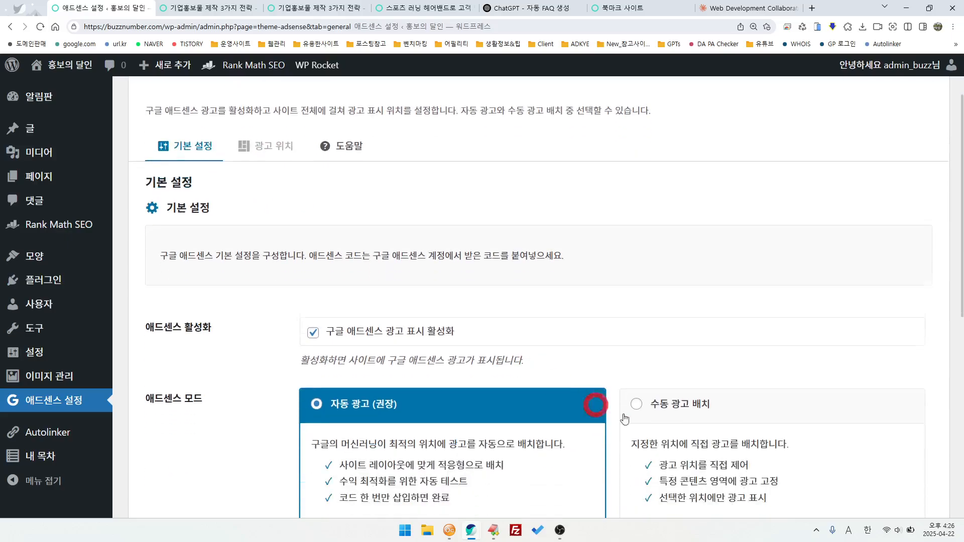
left_click(636, 387)
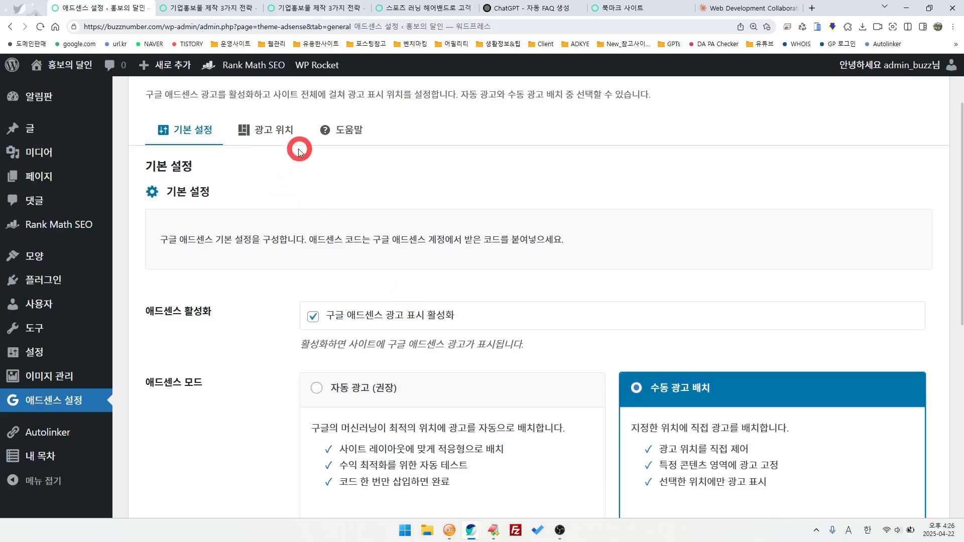
left_click(259, 130)
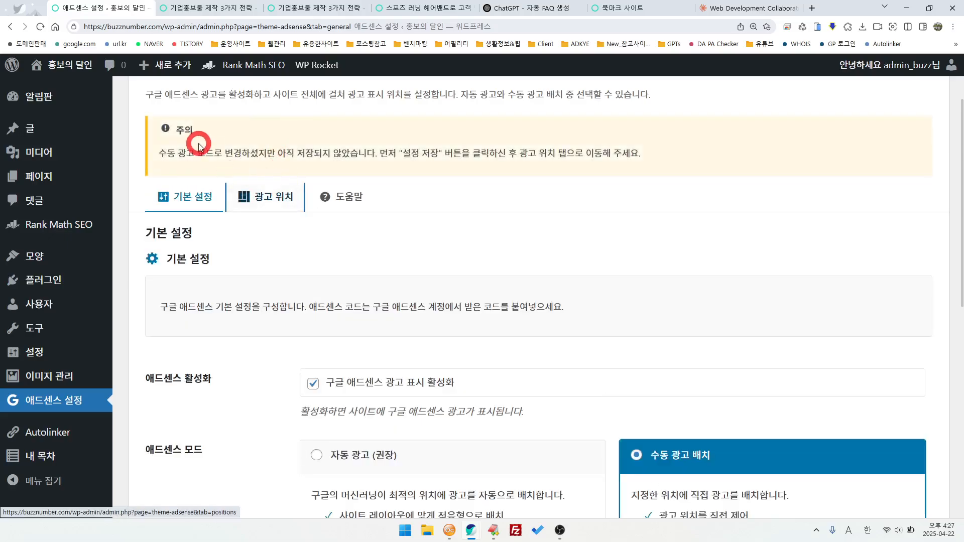
scroll(302, 387, "down", 8)
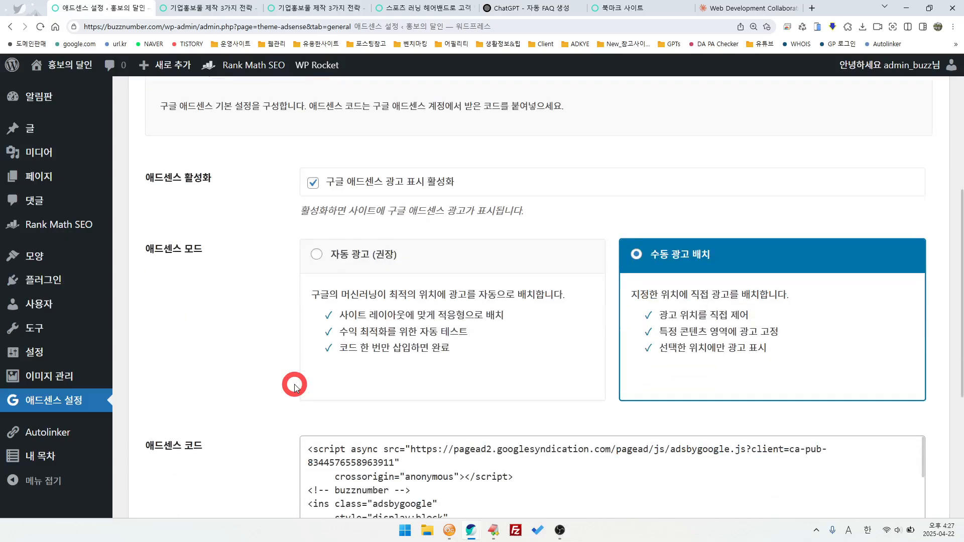
left_click(166, 429)
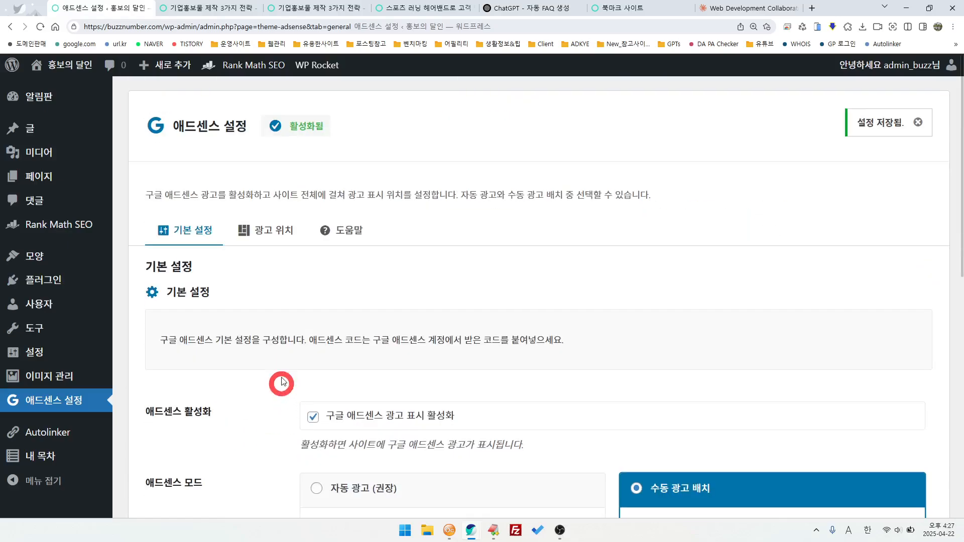
Open the 광고 위치 settings and look over the list of ad positions beside the layout preview.
left_click(273, 231)
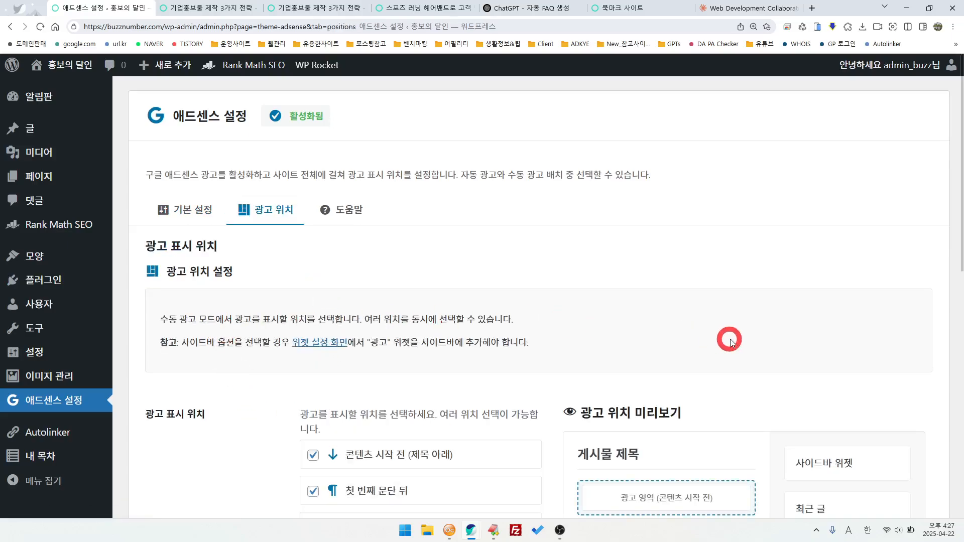
scroll(737, 361, "down", 3)
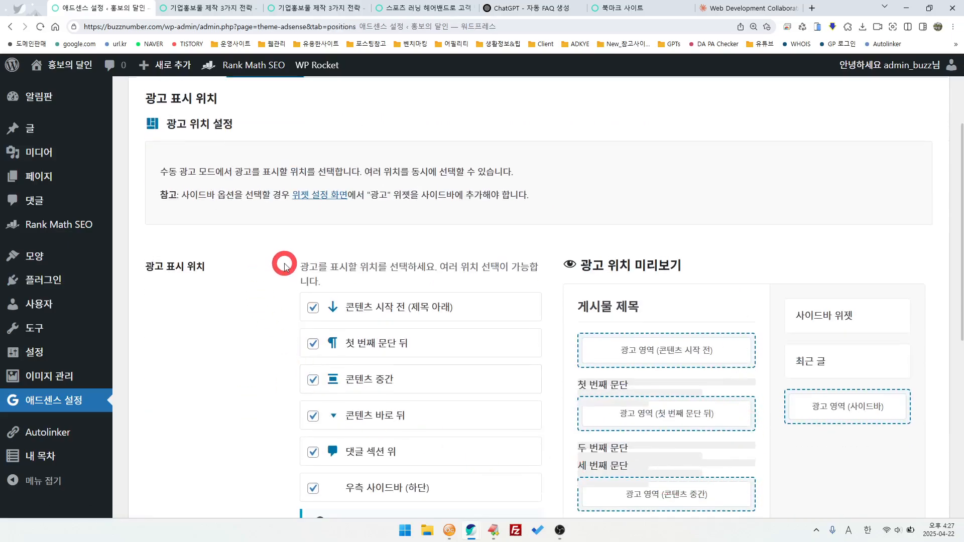
scroll(277, 262, "up", 3)
Return to 기본 설정, review the 수동 광고 배치 mode and the AdSense code, and save the settings.
scroll(312, 357, "down", 10)
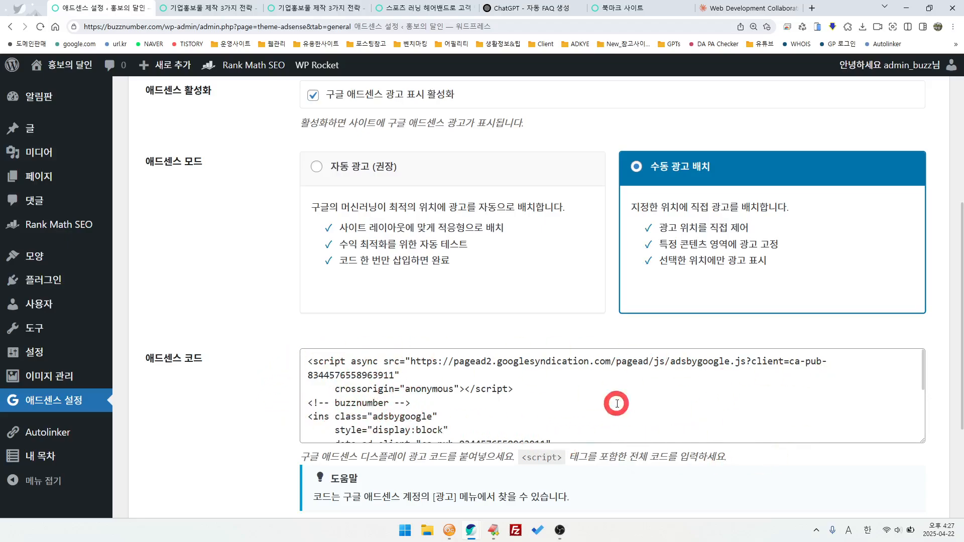
scroll(529, 418, "up", 2)
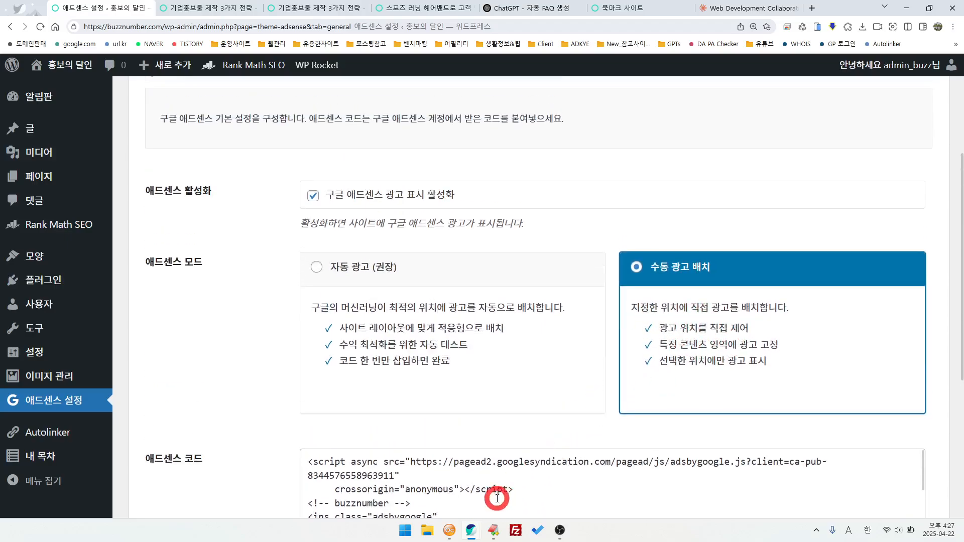
left_click(554, 492)
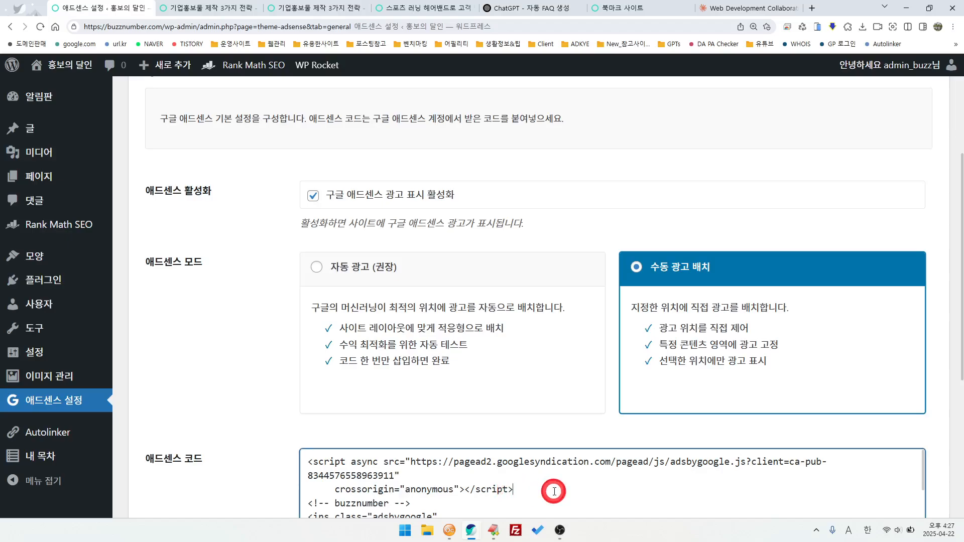
left_click(765, 325)
scroll(267, 356, "up", 4)
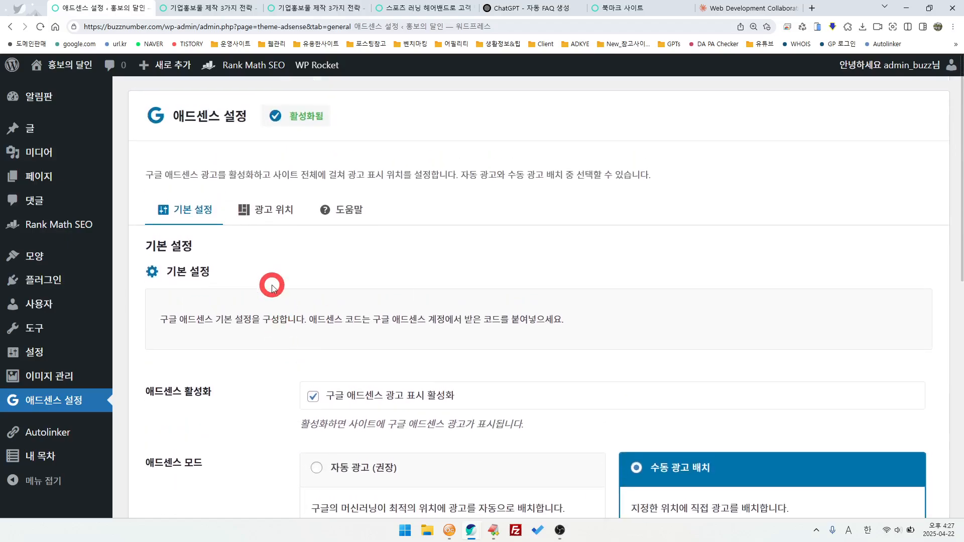
scroll(276, 421, "down", 7)
scroll(277, 444, "down", 3)
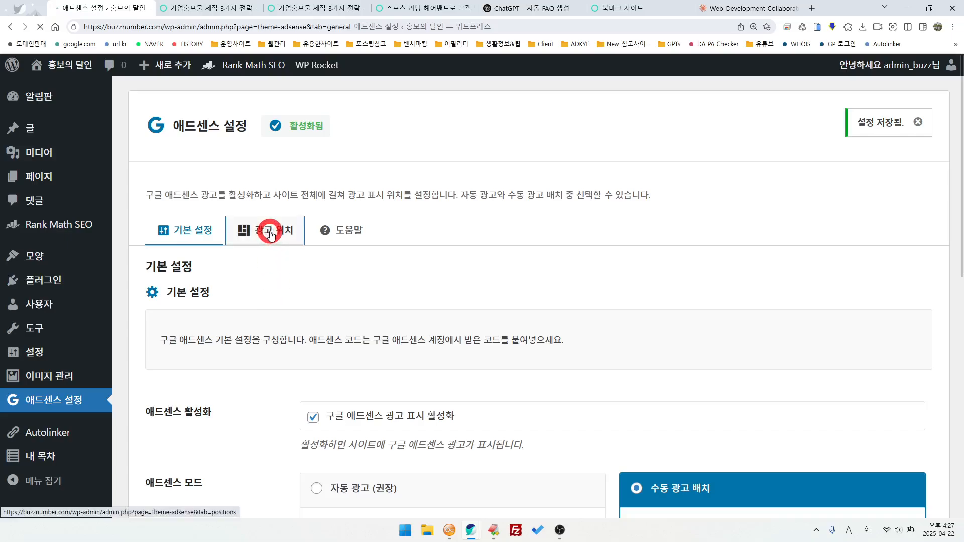
In 광고 위치, keep only 콘텐츠 시작 전 (제목 아래), 콘텐츠 중간 and 우측 사이드바 (하단) enabled, and save the settings.
scroll(462, 427, "down", 3)
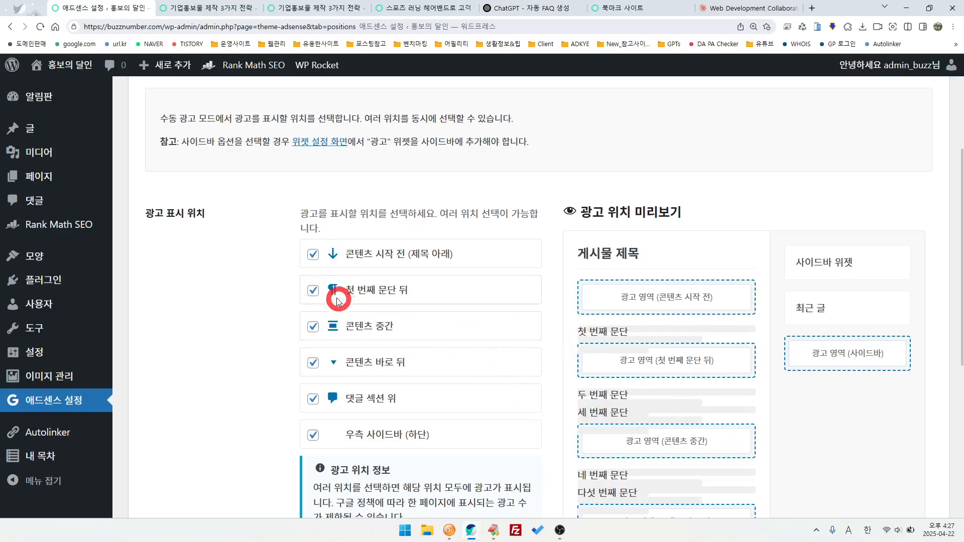
left_click(314, 293)
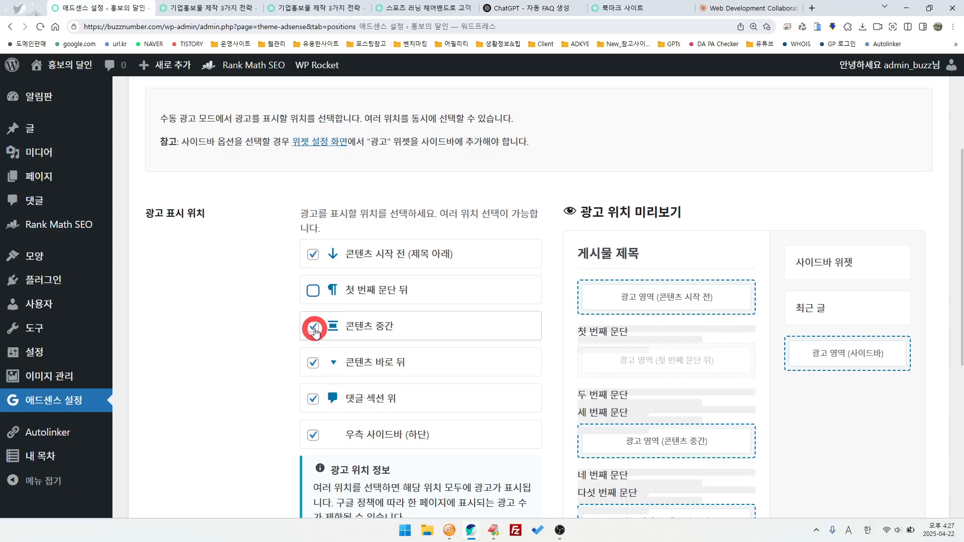
left_click(314, 328)
left_click(315, 364)
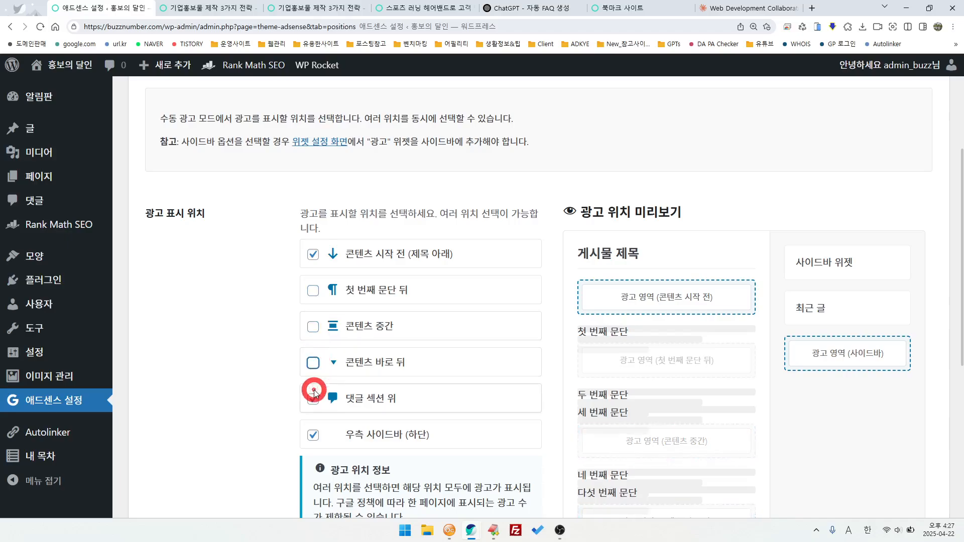
left_click(314, 327)
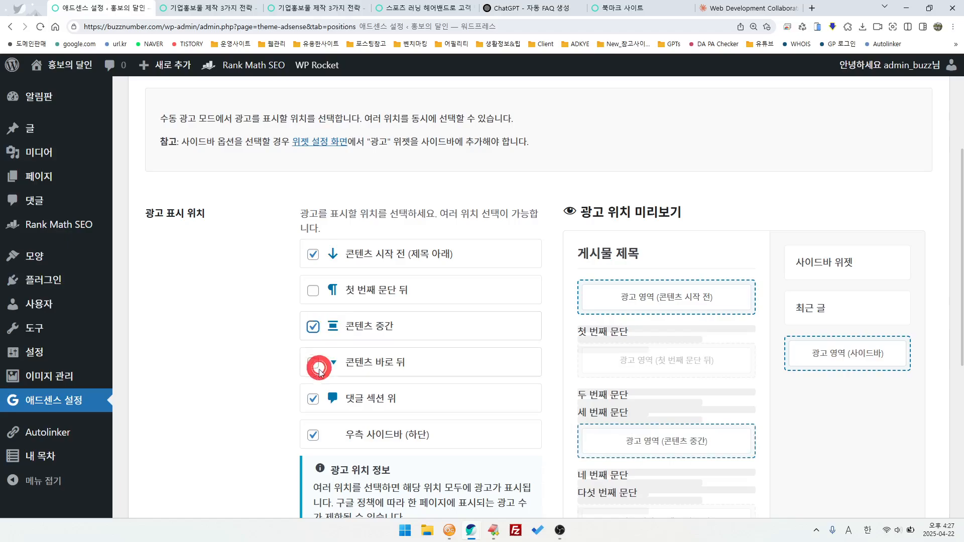
left_click(314, 398)
left_click(314, 435)
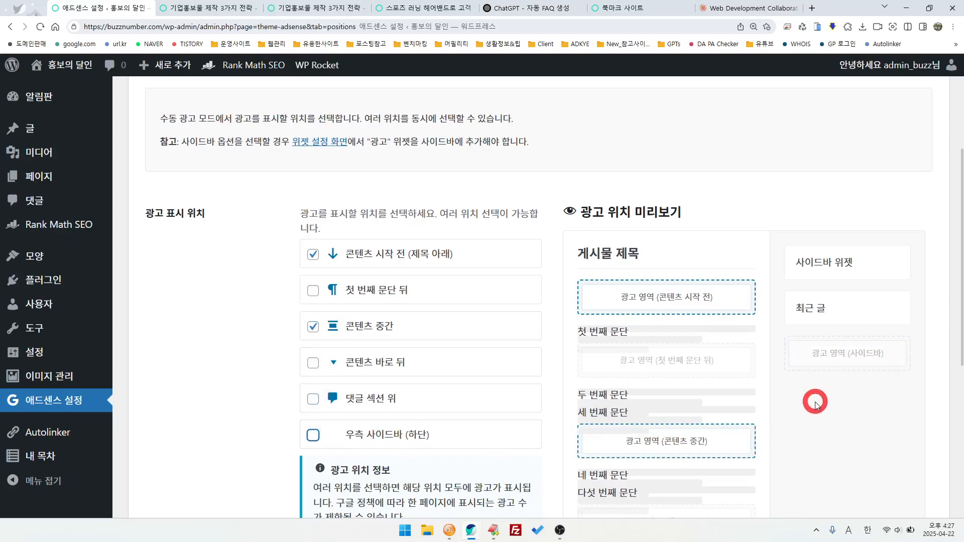
scroll(814, 404, "down", 2)
left_click(313, 334)
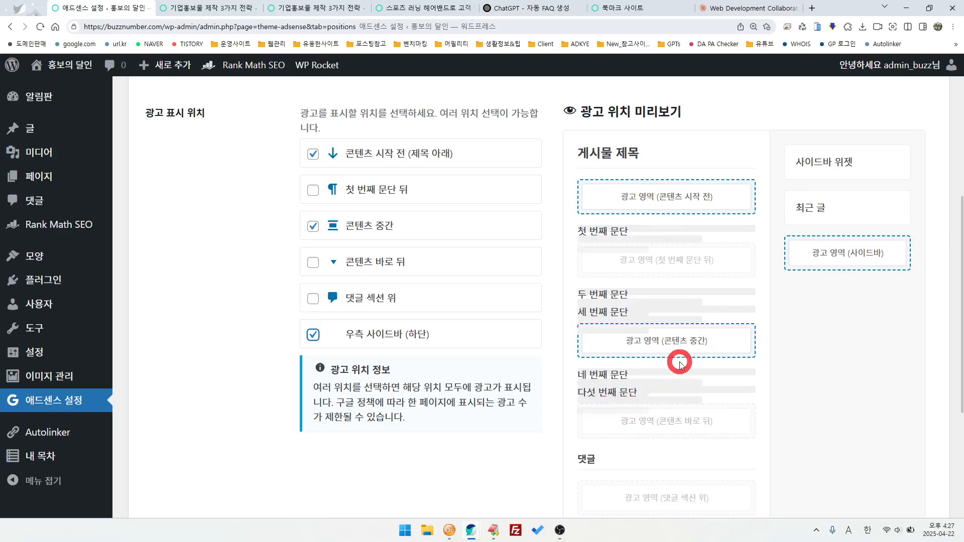
scroll(441, 420, "down", 4)
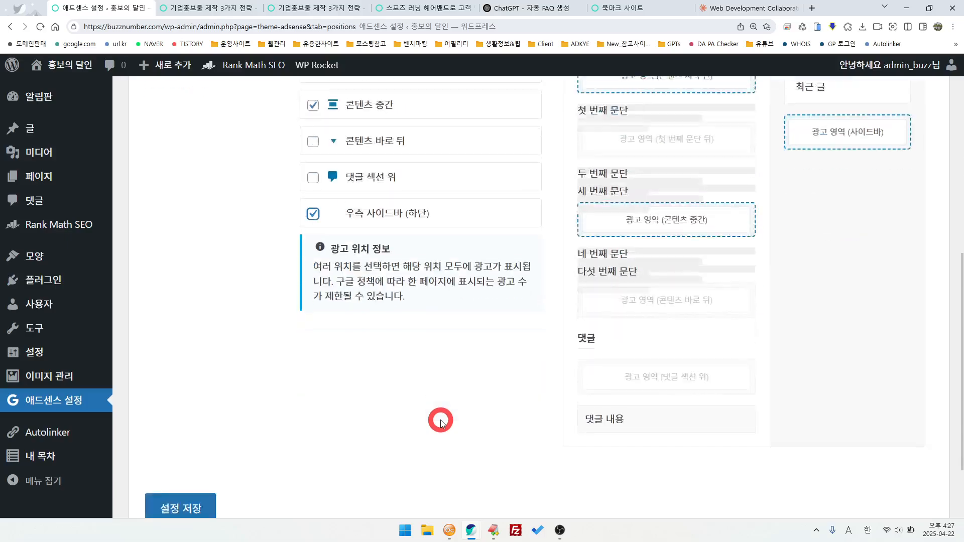
left_click(182, 418)
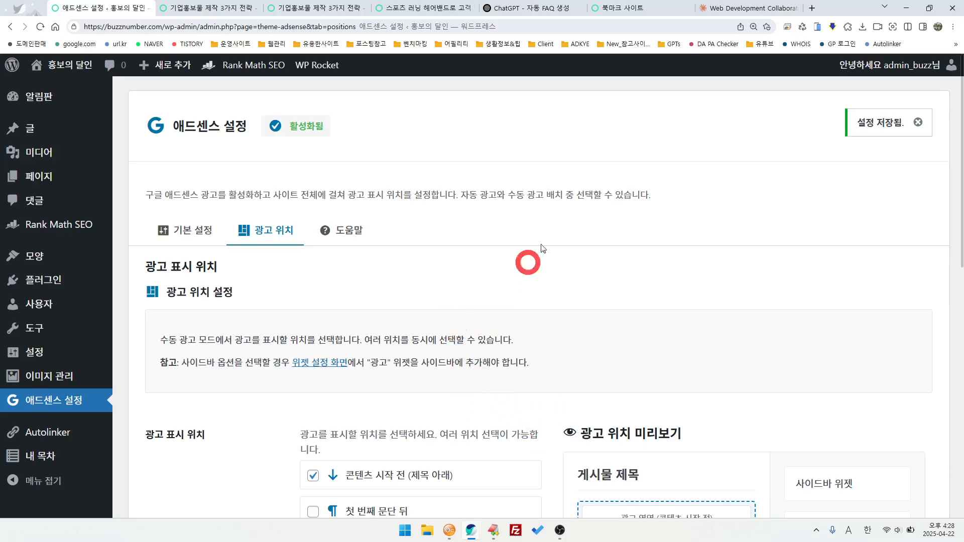
Reload the published 스포츠 러닝 헤어밴드 post at a smaller zoom and check for ads below the title, mid-content, in the sidebar and near the end.
left_click(190, 8)
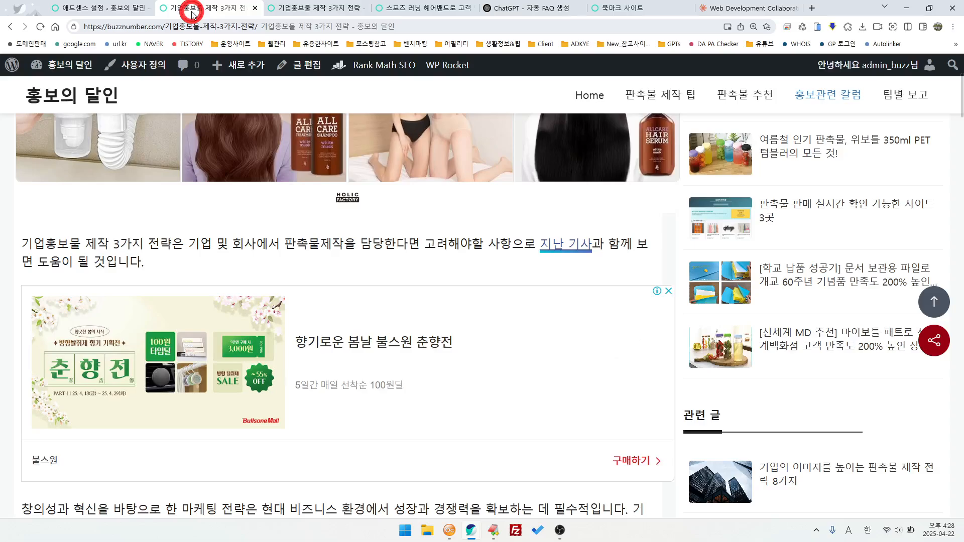
left_click(395, 7)
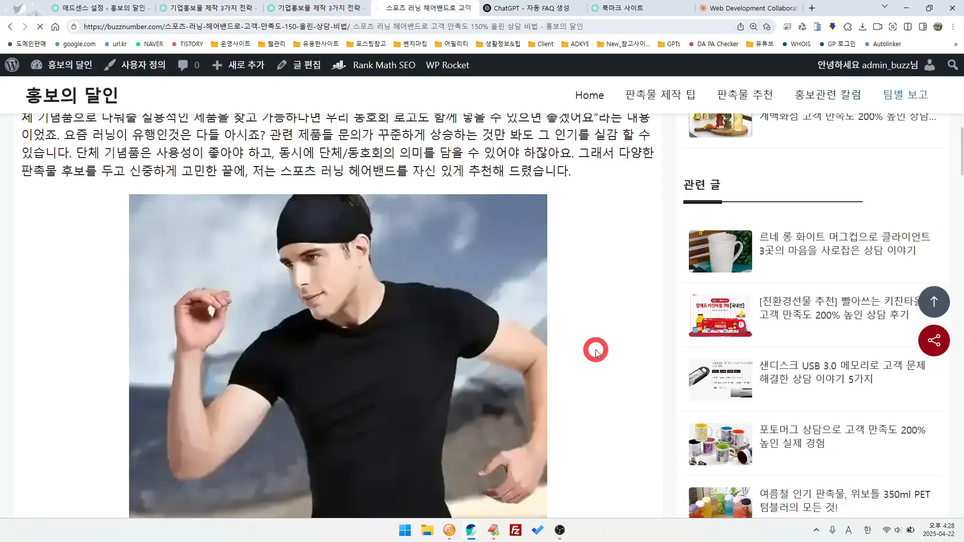
scroll(595, 350, "down", 3)
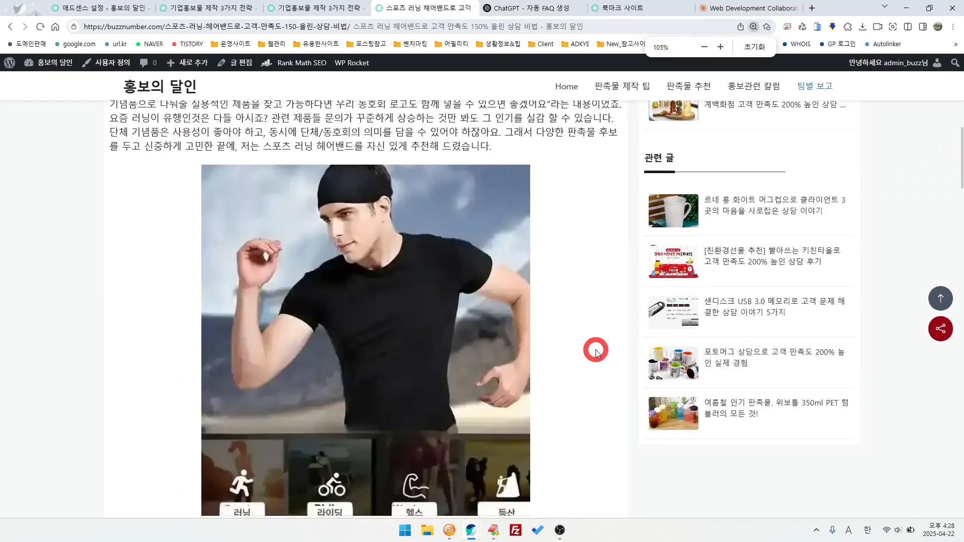
scroll(595, 351, "down", 2)
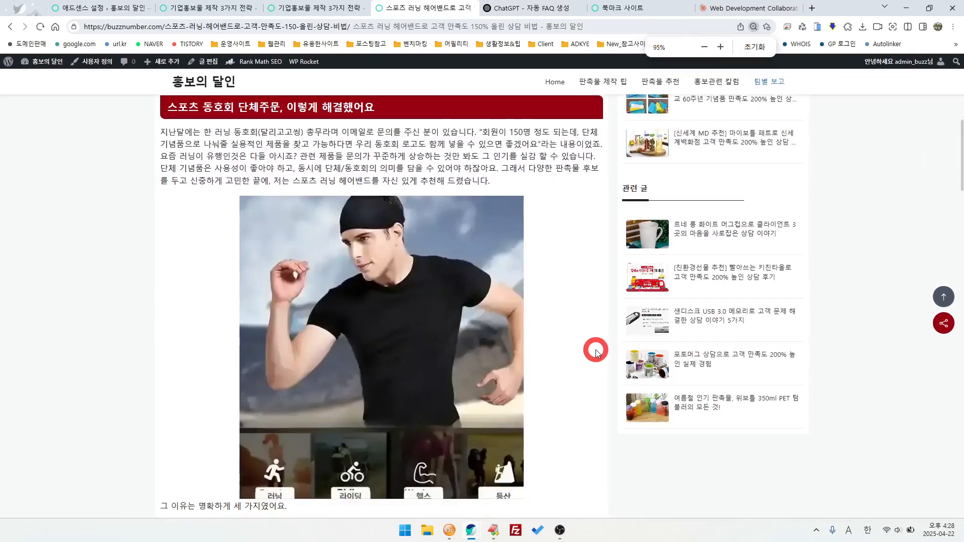
scroll(595, 350, "up", 10)
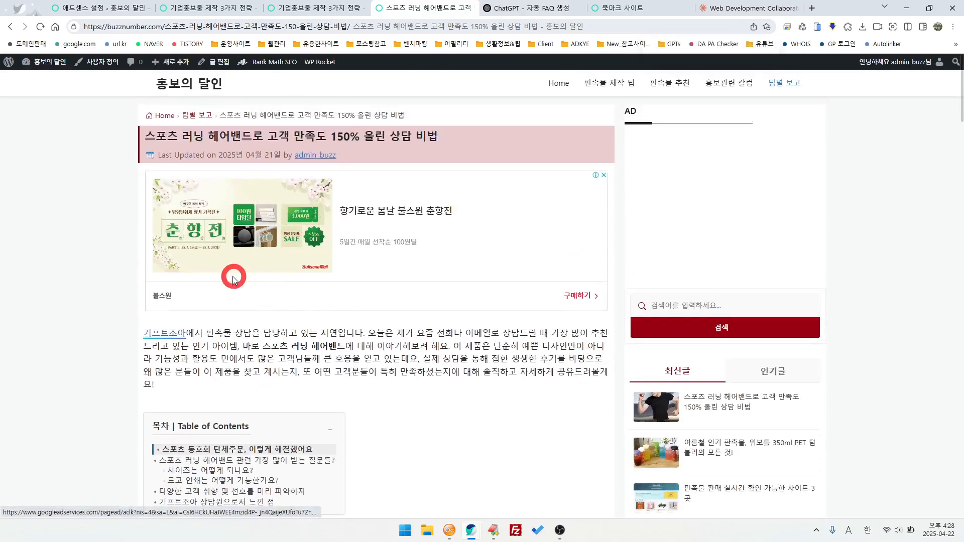
scroll(408, 341, "down", 10)
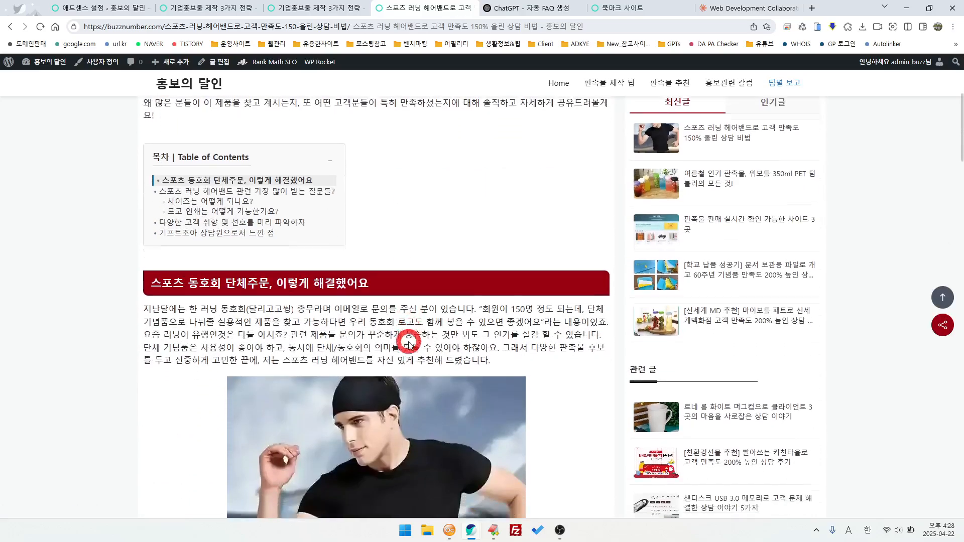
scroll(409, 342, "down", 20)
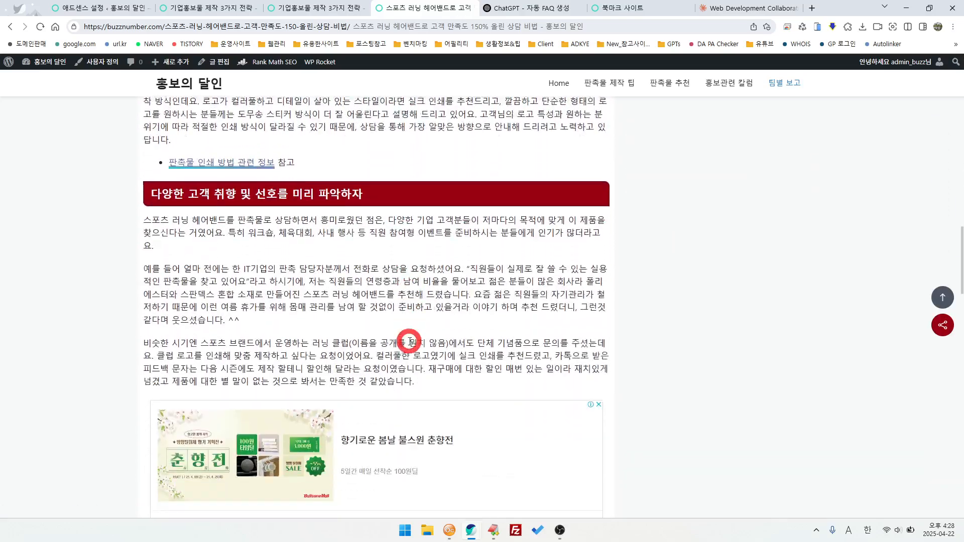
scroll(358, 336, "down", 15)
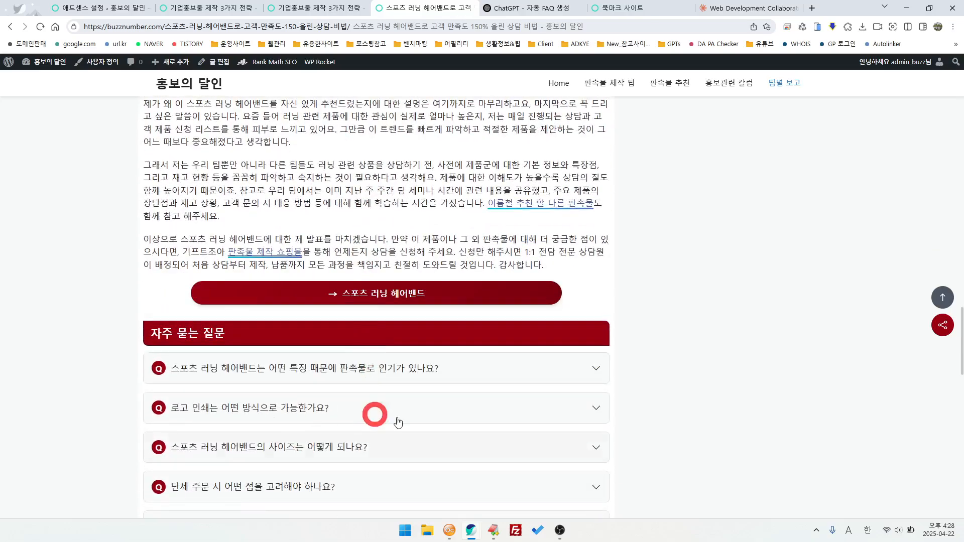
Check the FAQ, related posts and comment area of the 스포츠 러닝 헤어밴드 post for ads, and return to its beginning at a larger zoom.
scroll(327, 462, "down", 10)
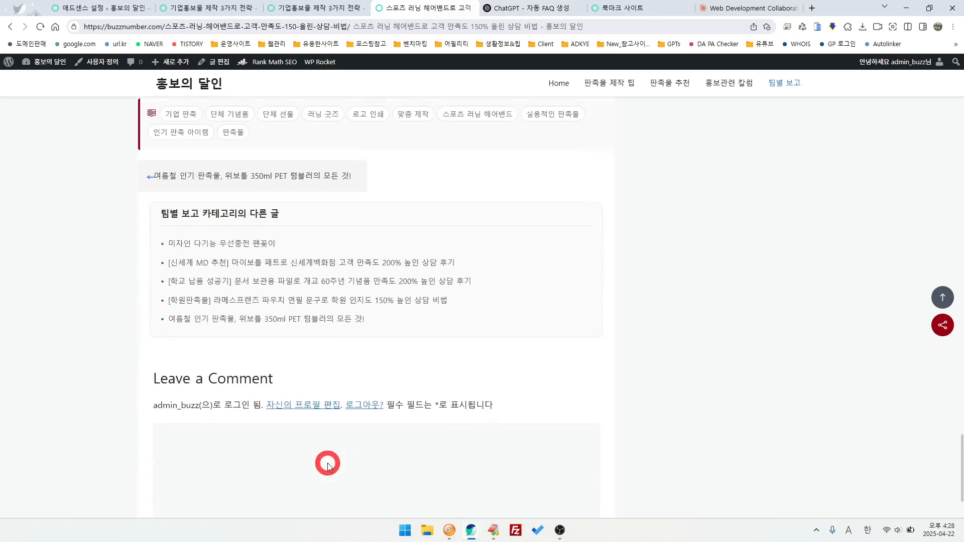
scroll(647, 459, "up", 3)
scroll(702, 443, "up", 15)
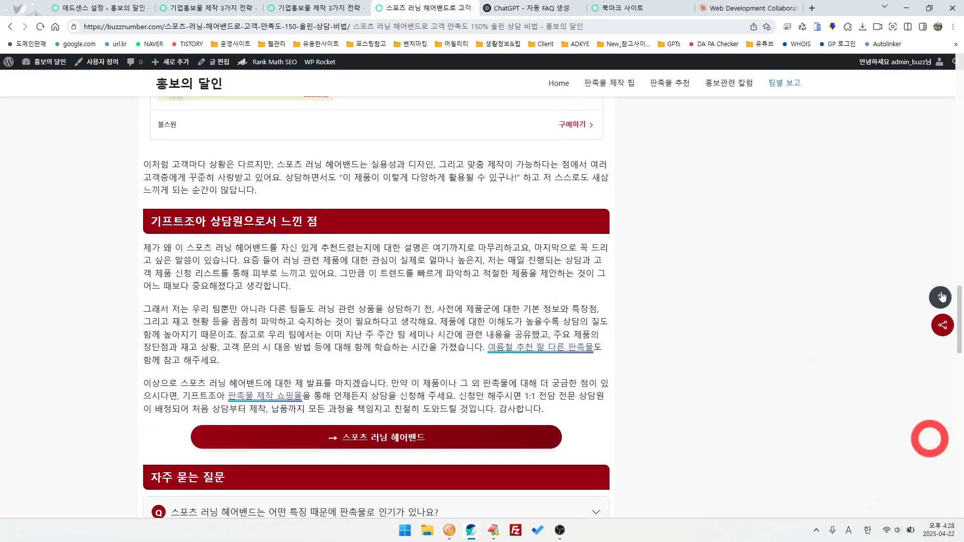
scroll(929, 441, "up", 20)
scroll(873, 326, "up", 1)
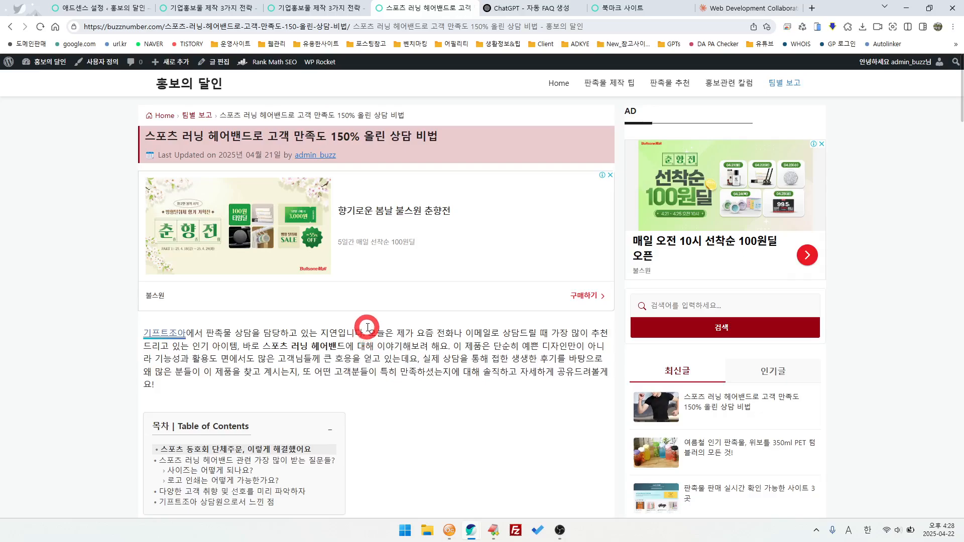
key("ctrl+plus")
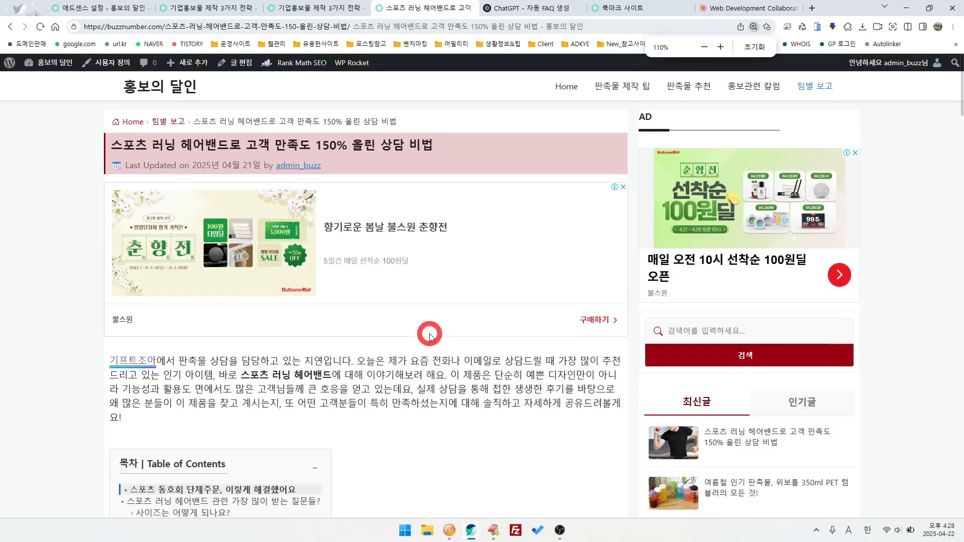
scroll(430, 336, "up", 1, "ctrl")
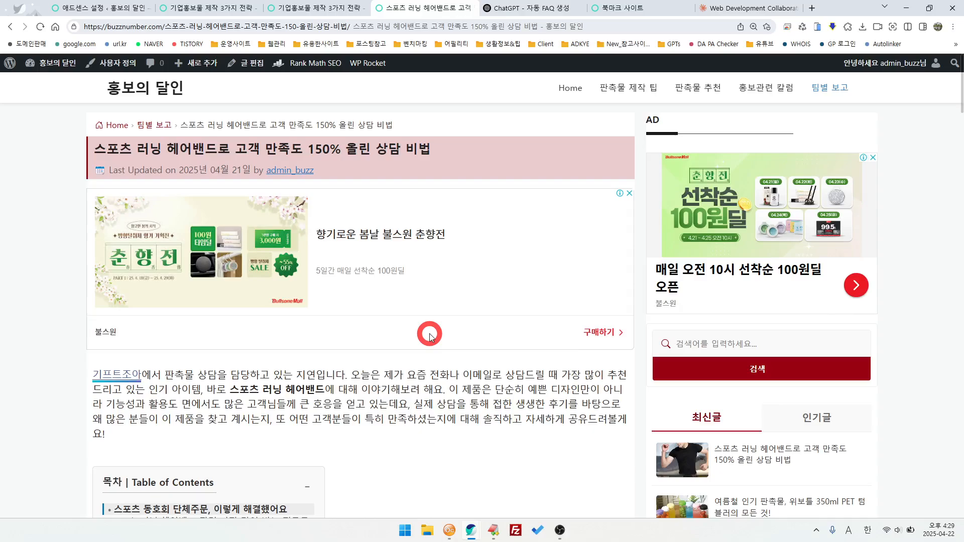
Open the 이미지 관리 settings in the site's dashboard and review the image widths and the PNG, JPG and WEBP conversion options.
left_click(56, 63)
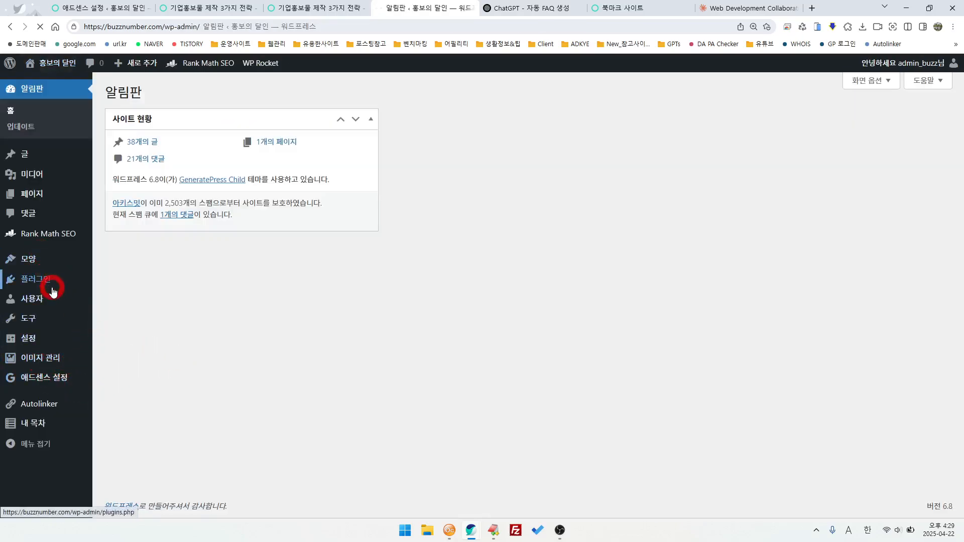
mouse_move(47, 282)
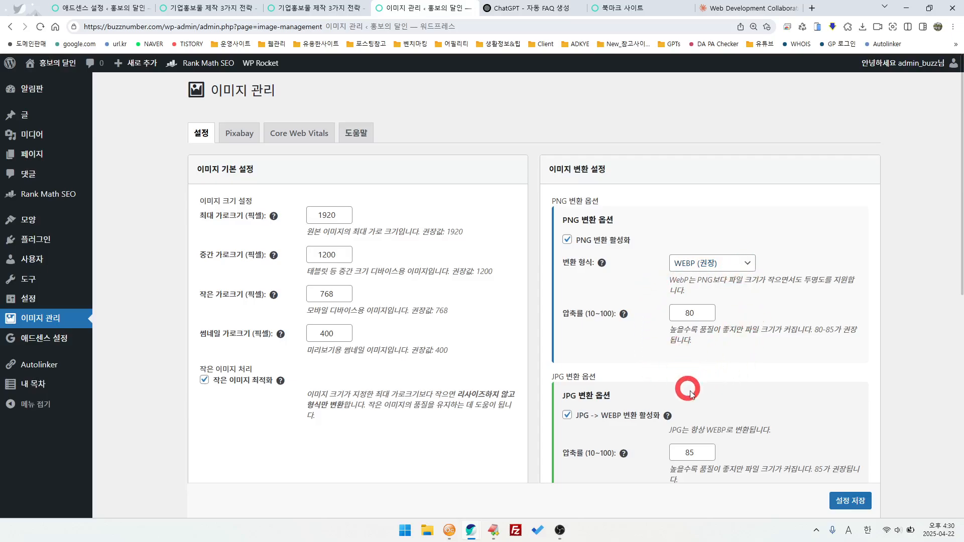
scroll(749, 393, "down", 1)
scroll(749, 394, "down", 2)
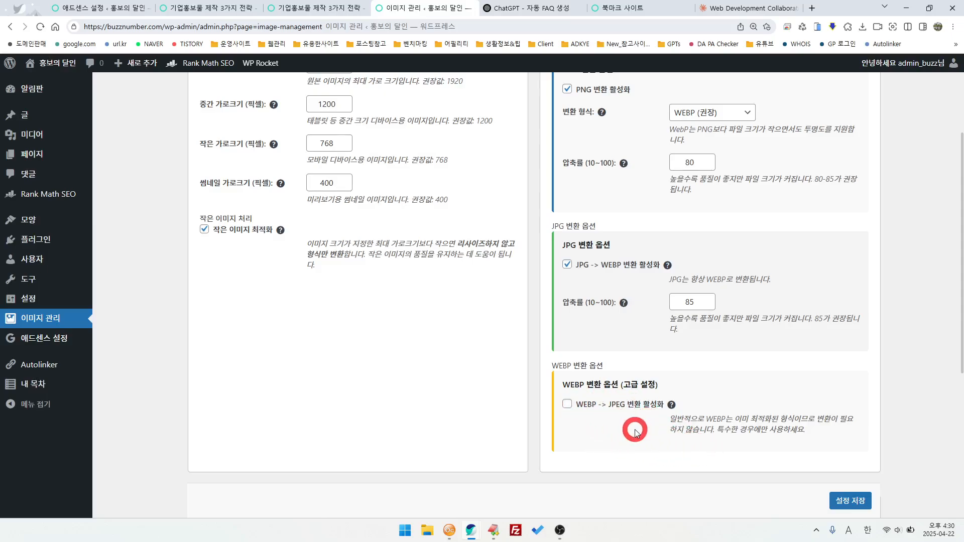
scroll(652, 457, "up", 4)
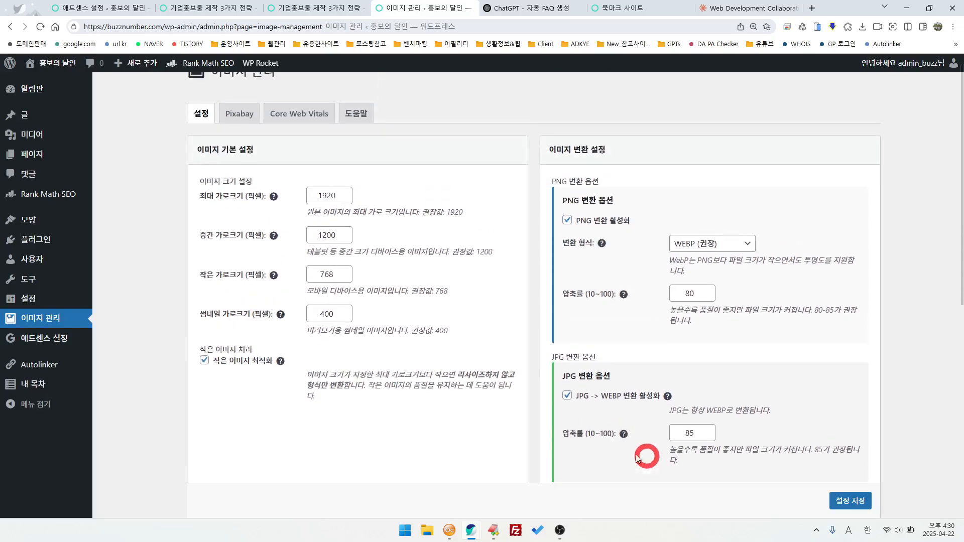
Review the Pixabay API 설정 and open the Core Web Vitals 최적화 설정 of 이미지 관리.
left_click(239, 135)
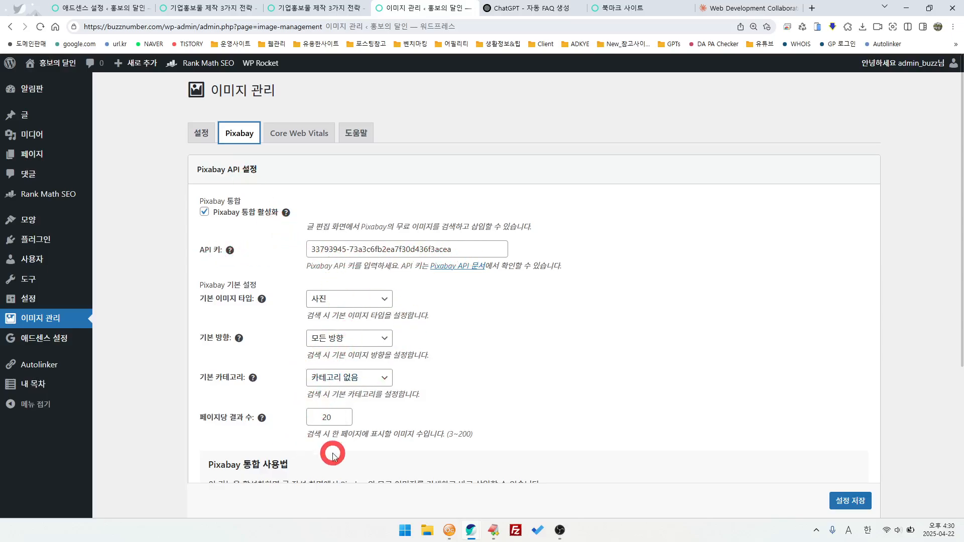
scroll(530, 461, "down", 3)
scroll(598, 456, "up", 3)
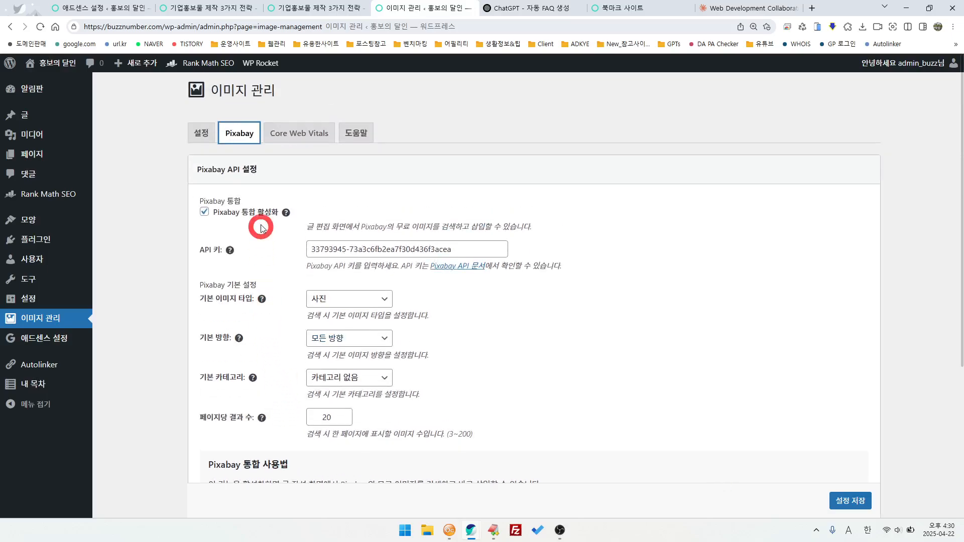
left_click(299, 135)
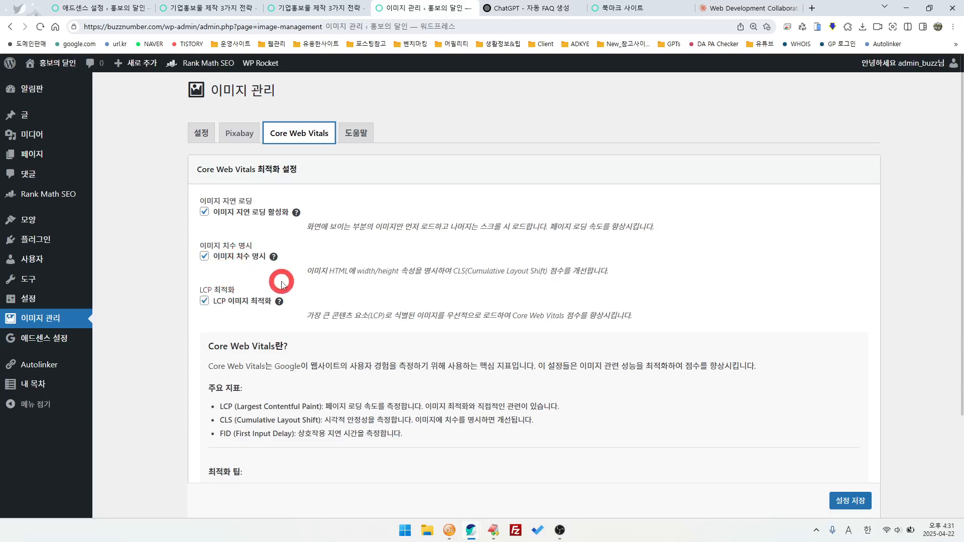
Read the 도움말 guide of 이미지 관리, and revisit its Pixabay and basic 설정 pages.
left_click(356, 133)
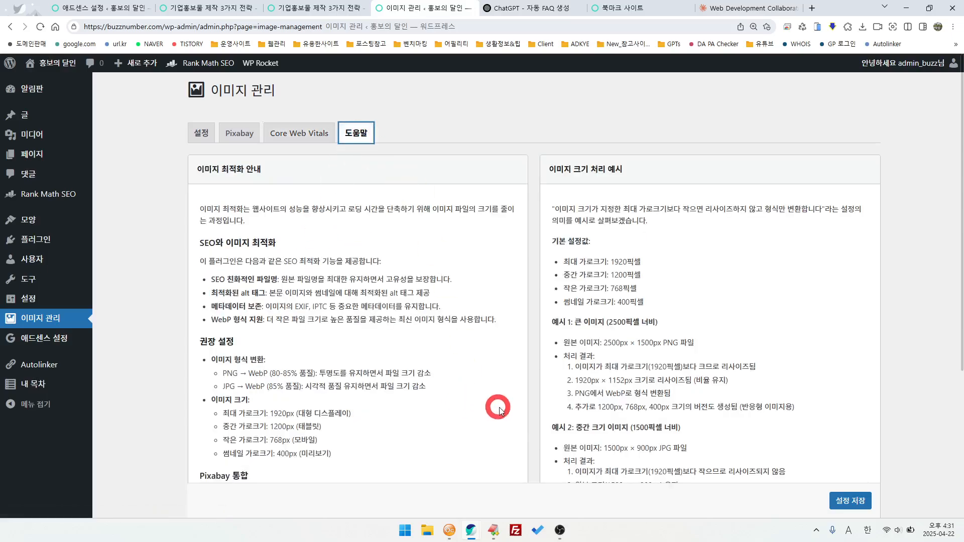
scroll(522, 416, "down", 1)
scroll(543, 424, "down", 4)
scroll(552, 409, "up", 3)
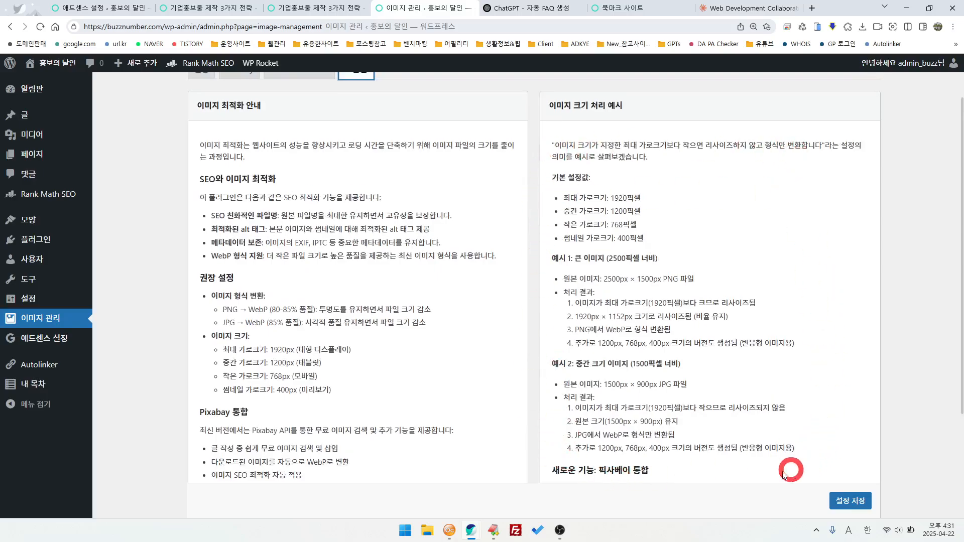
scroll(361, 452, "up", 3)
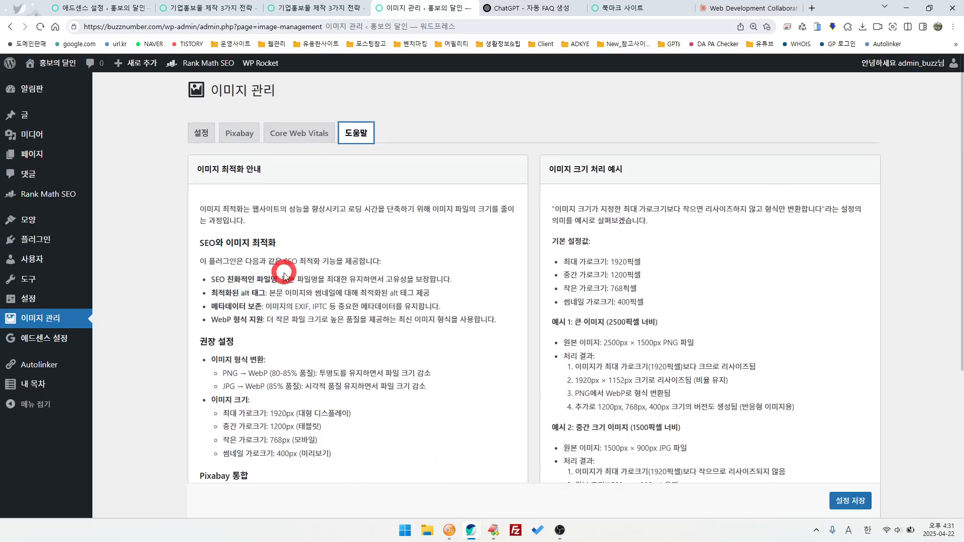
left_click(239, 133)
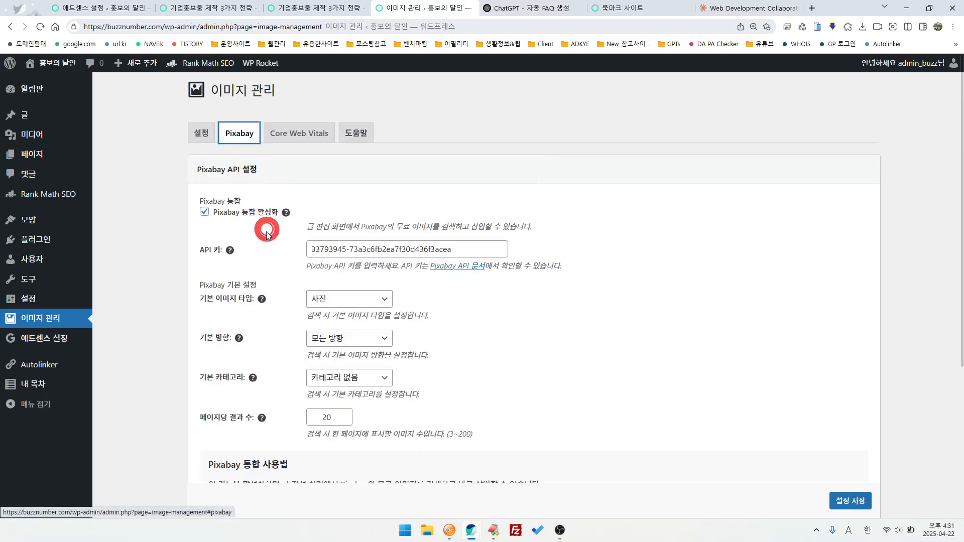
left_click(201, 133)
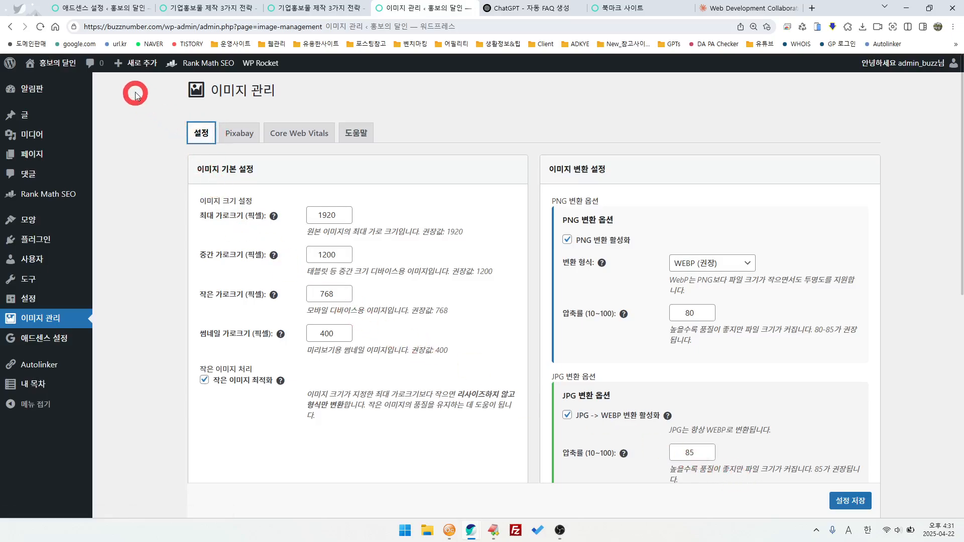
Create a new post titled 테스트.
left_click(142, 66)
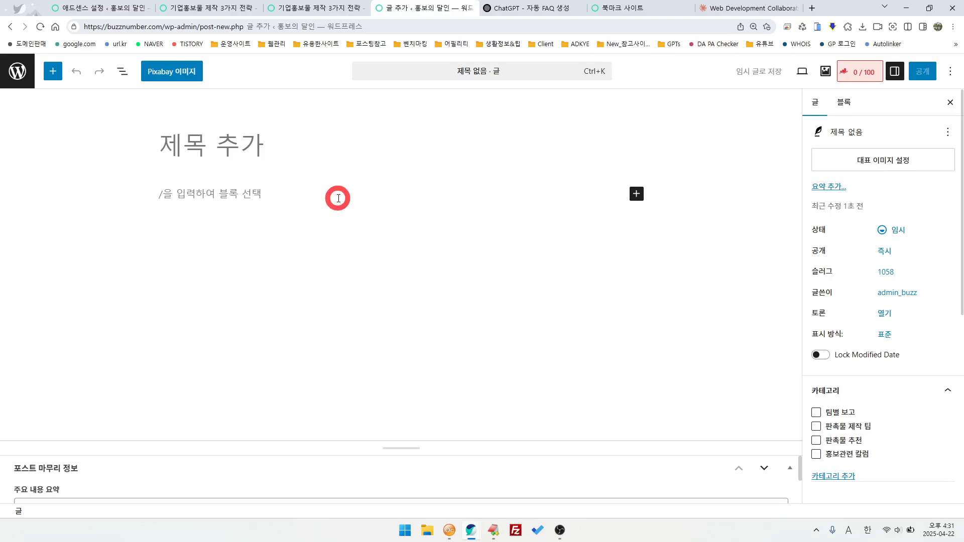
type("xpt")
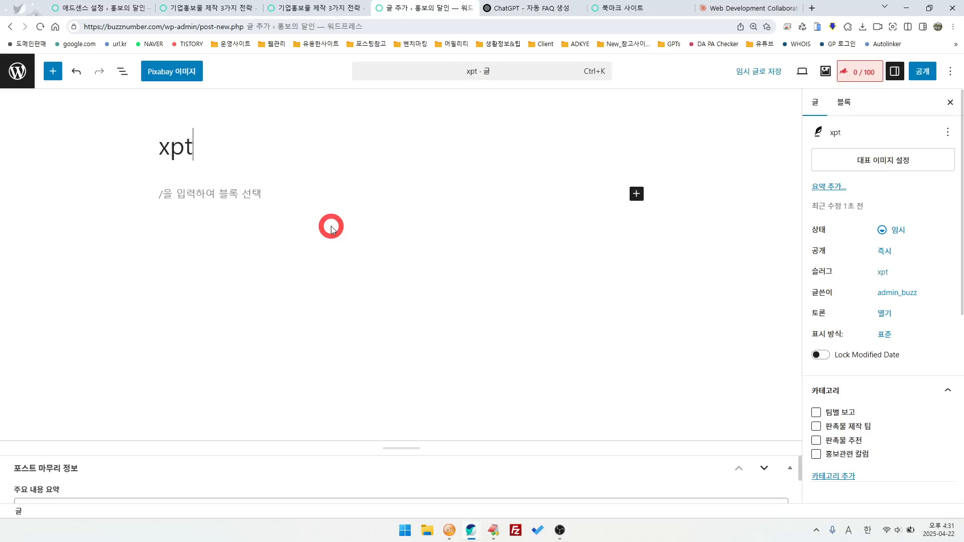
key("BackSpace")
key("BackSpace")
key("BackSpace")
key("BackSpace")
type("xp")
key("BackSpace")
key("BackSpace")
key("Hangul")
type("테스트")
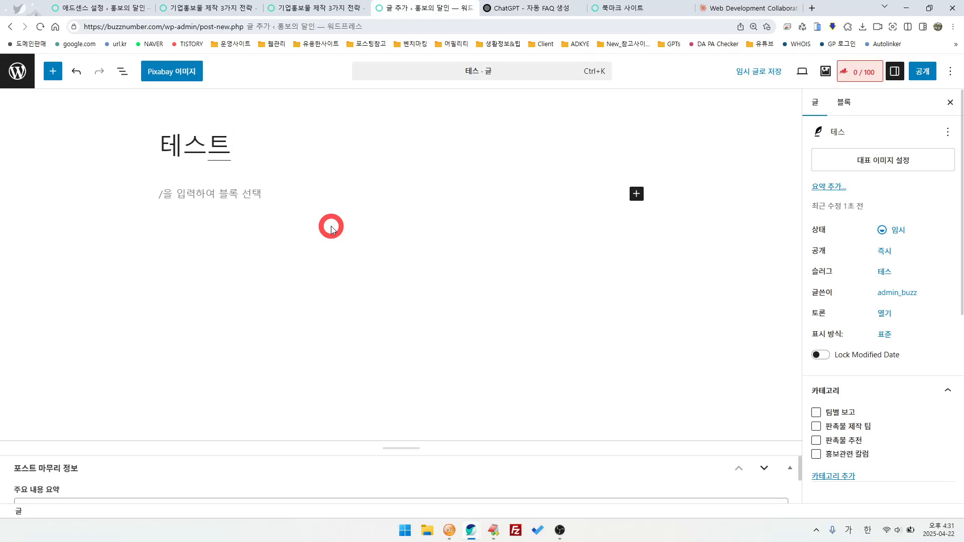
Fill the post body with placeholder paragraphs such as ㅁㅇㄻㅇㄻㅇㄻㅇㄻ, ㅁㄻㅇㄹ, ㅁ, ㅇ and ㄻ, with empty paragraphs between the first two.
left_click(268, 191)
type("ㅁㅇㄻㅇㄻㅇㄻㅇㄻ")
key("Return")
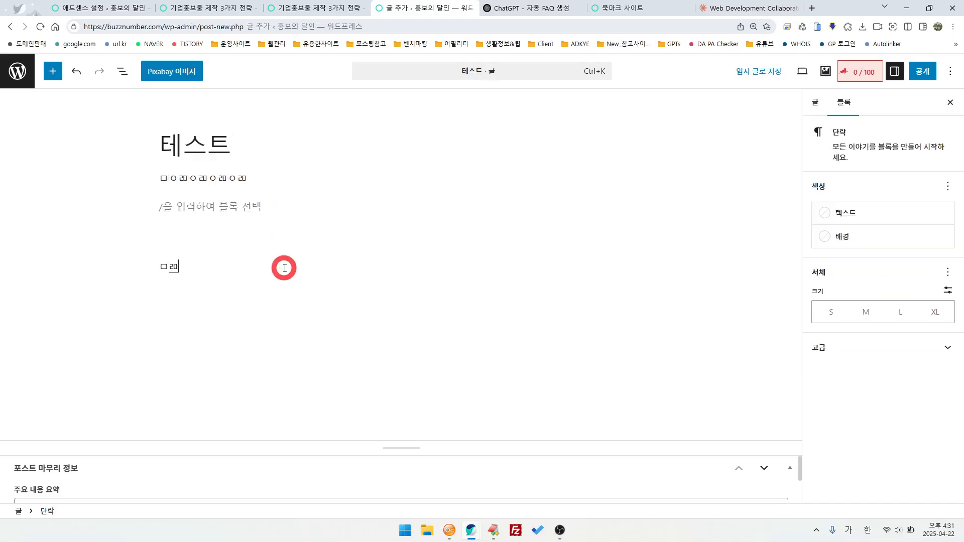
type("ㅇㄹ")
key("Return")
type("ㅁ")
key("Return")
type("ㅇ")
key("Return")
type("ㄻ")
key("Return")
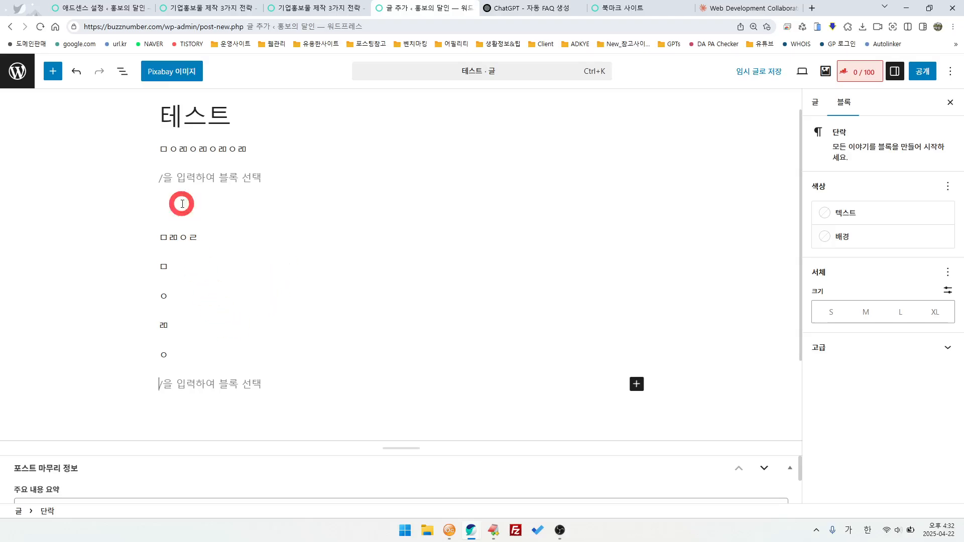
Search Pixabay's free images for 핸드폰 and insert the photo of a hand holding a phone before two monitors into the post.
left_click(163, 76)
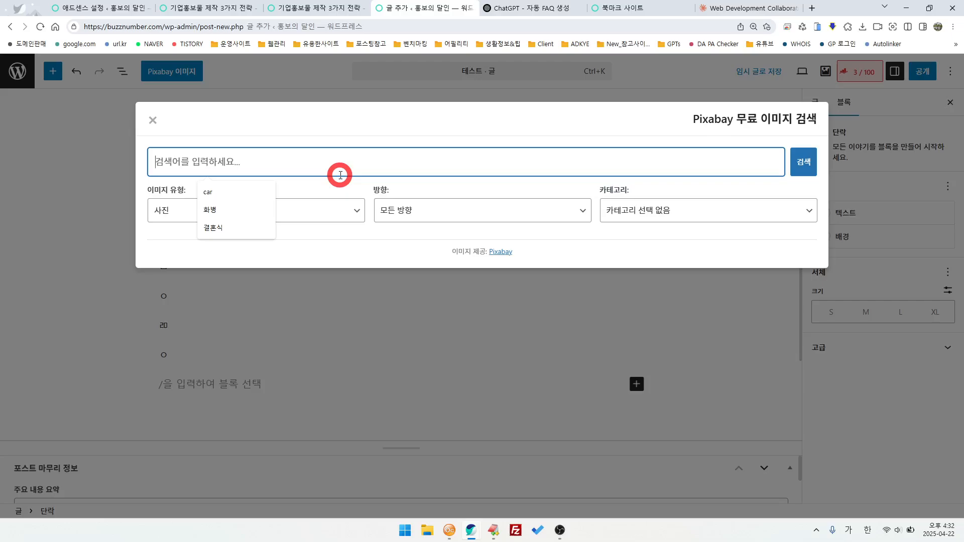
type("핸드폰")
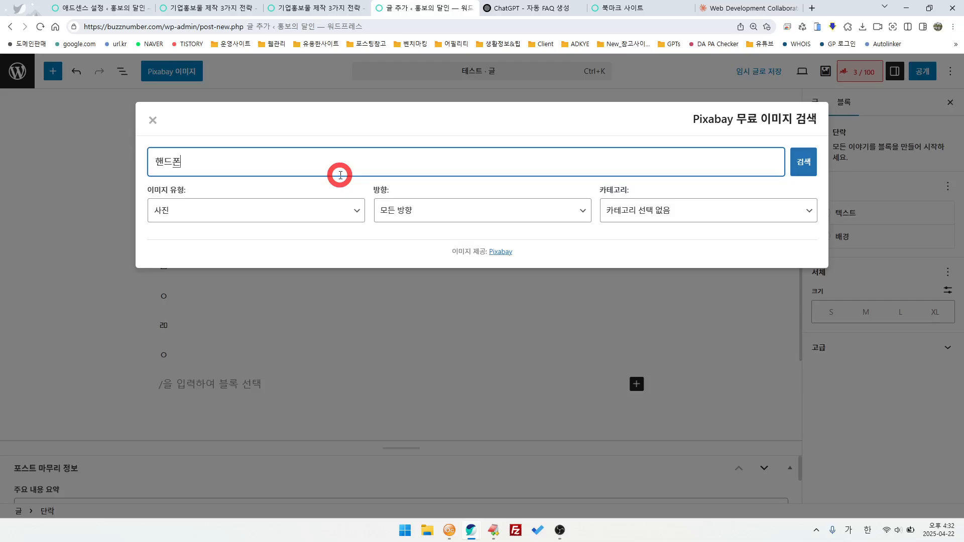
key("Return")
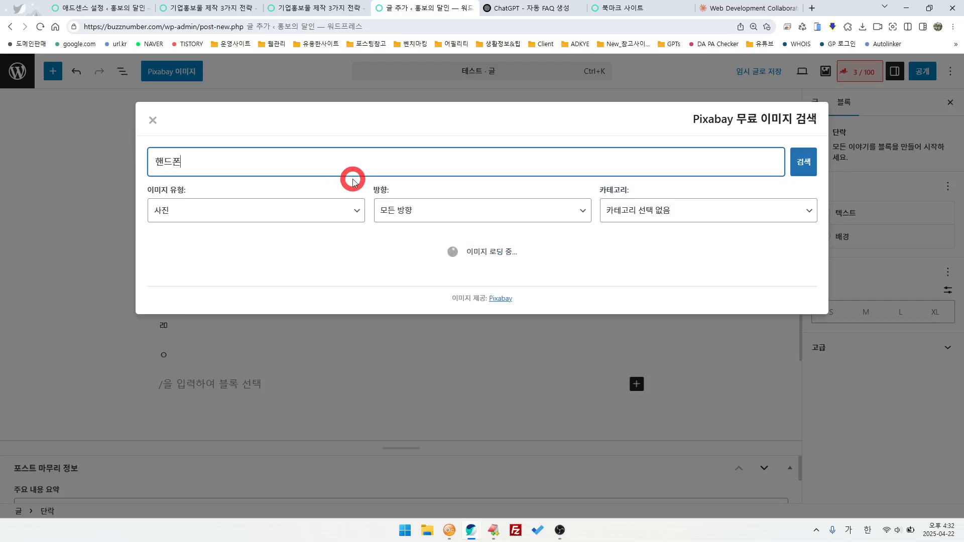
scroll(452, 347, "down", 8)
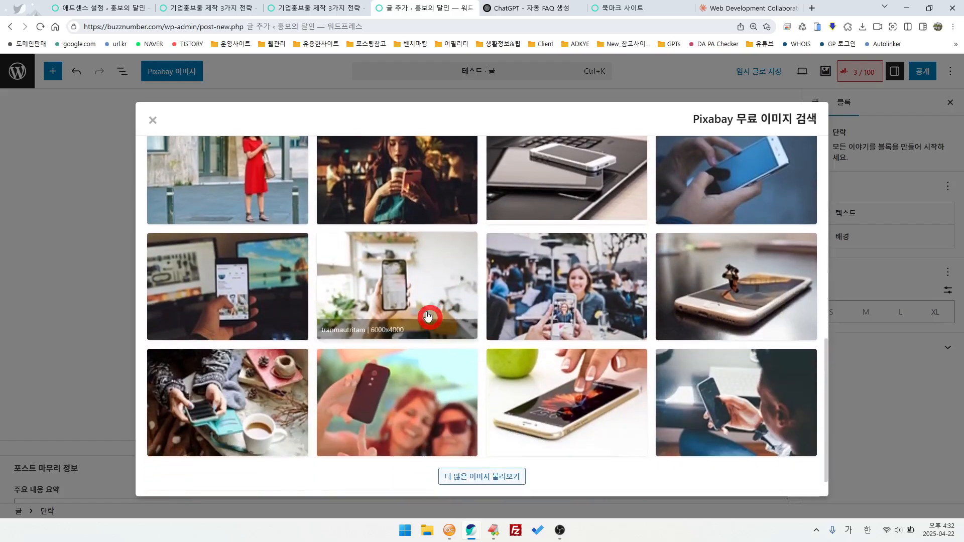
left_click(227, 300)
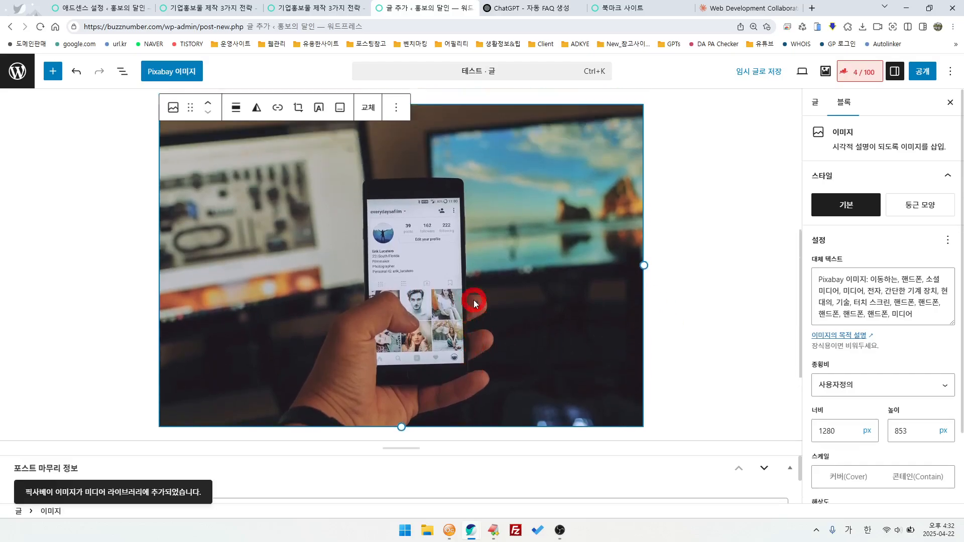
scroll(473, 304, "up", 1)
left_click(681, 321)
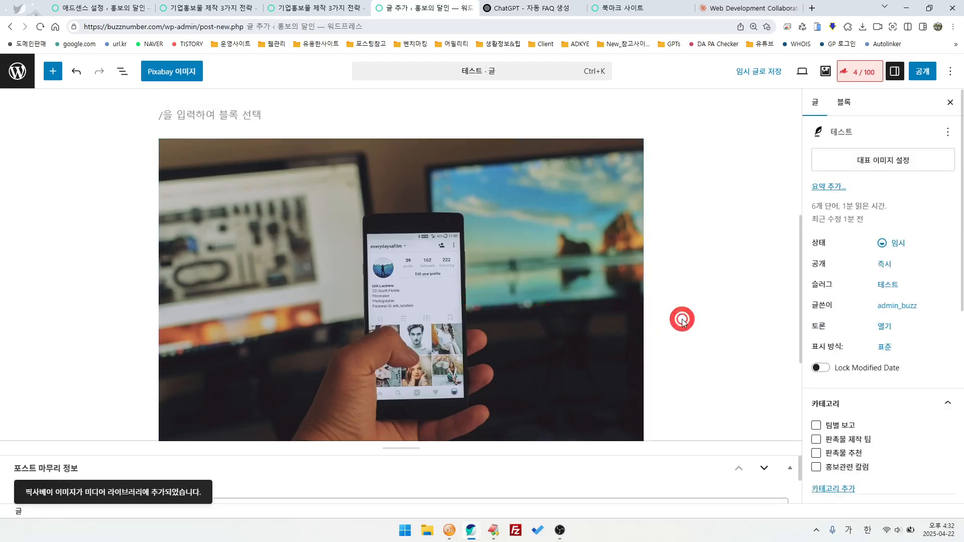
Replace the inserted phone image's 대체 텍스트 with 핸드폰 이미지.
left_click(312, 340)
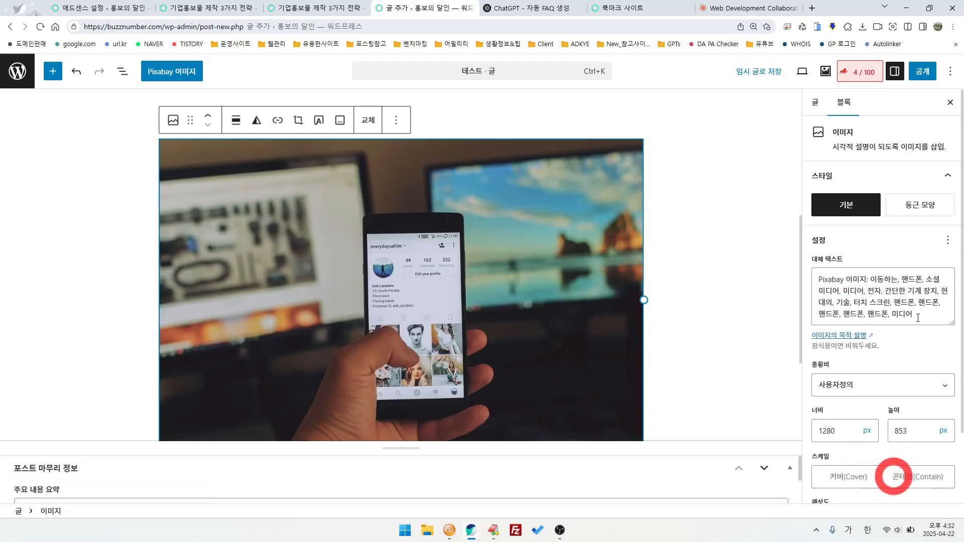
left_click_drag(912, 314, 795, 279)
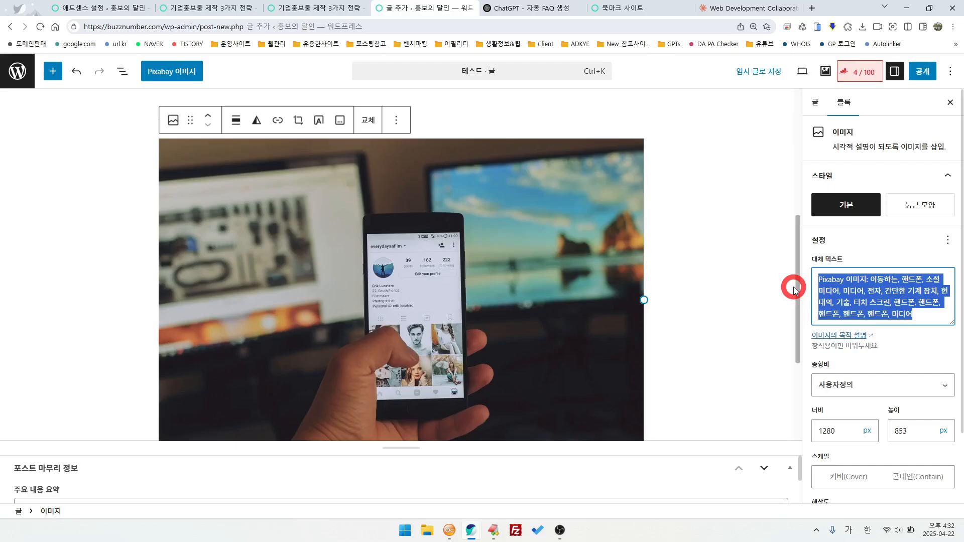
type("ㅁ")
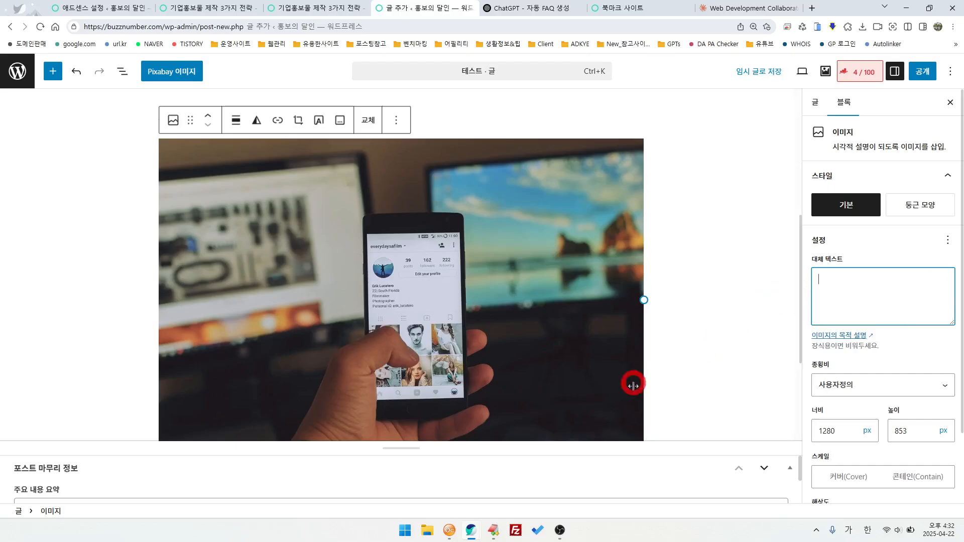
scroll(611, 398, "up", 4)
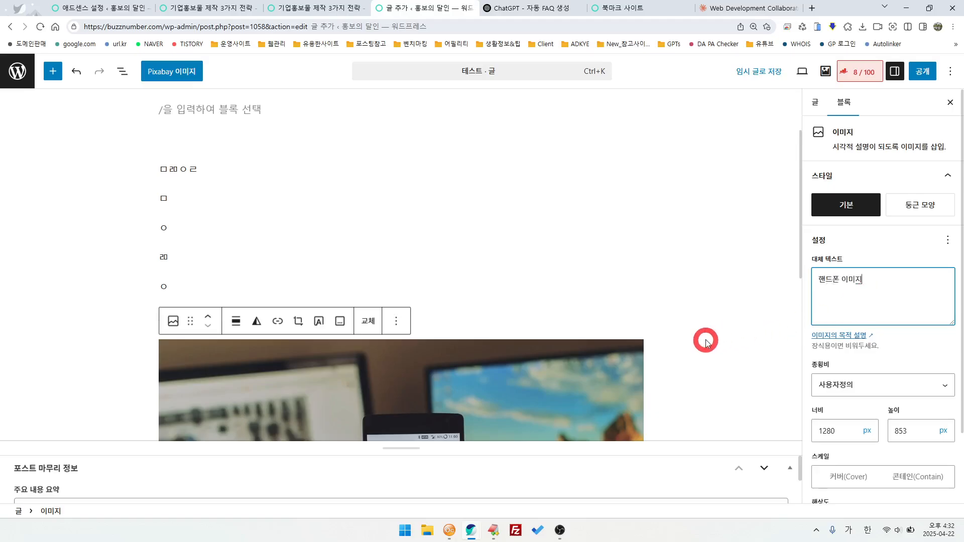
left_click(863, 134)
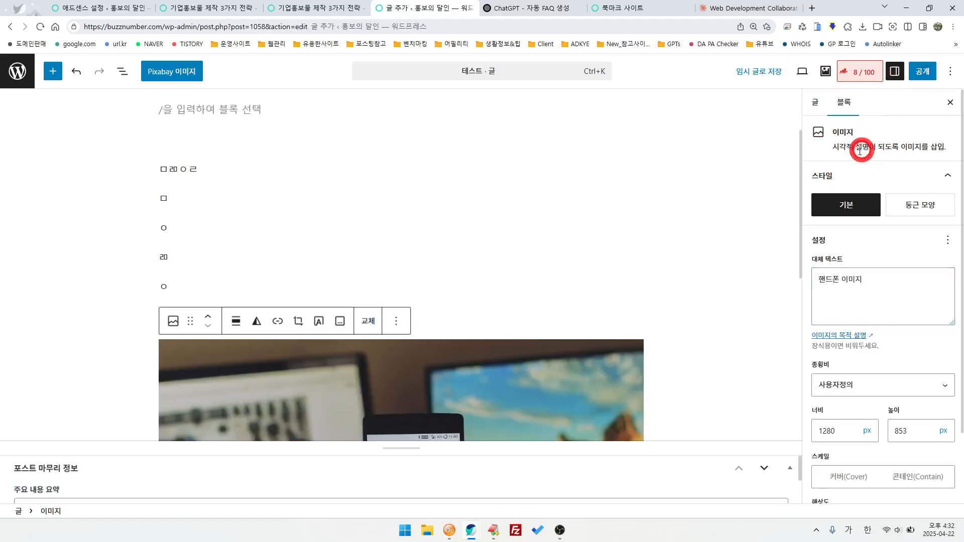
Publish the 테스트 post and open its published page.
left_click(927, 74)
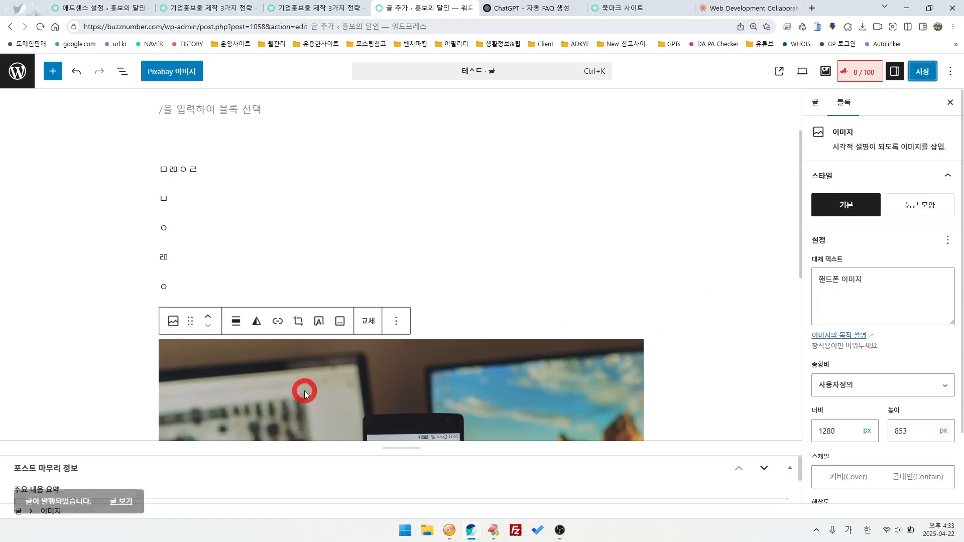
left_click(118, 491)
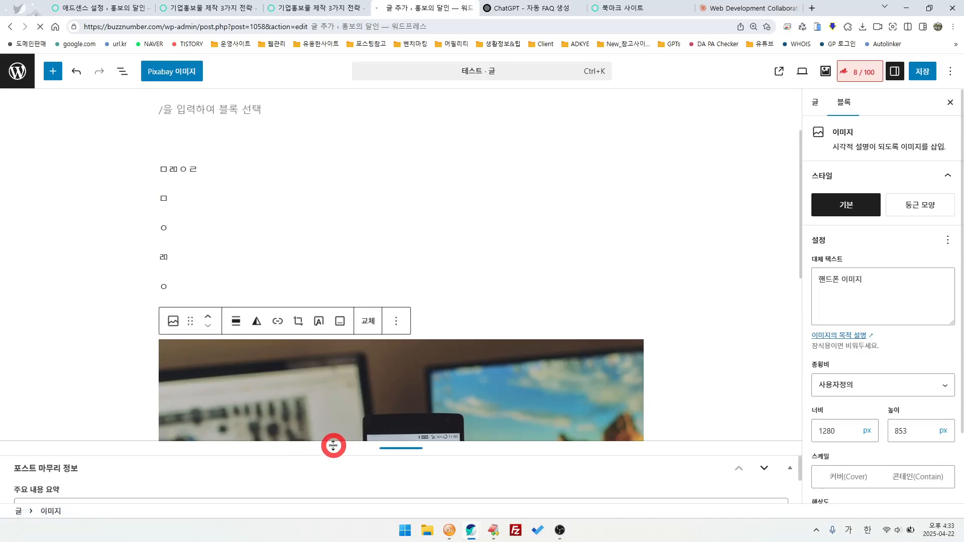
Look over the published 테스트 post and inspect its phone photo's img element in the browser's developer tools.
scroll(396, 402, "down", 2)
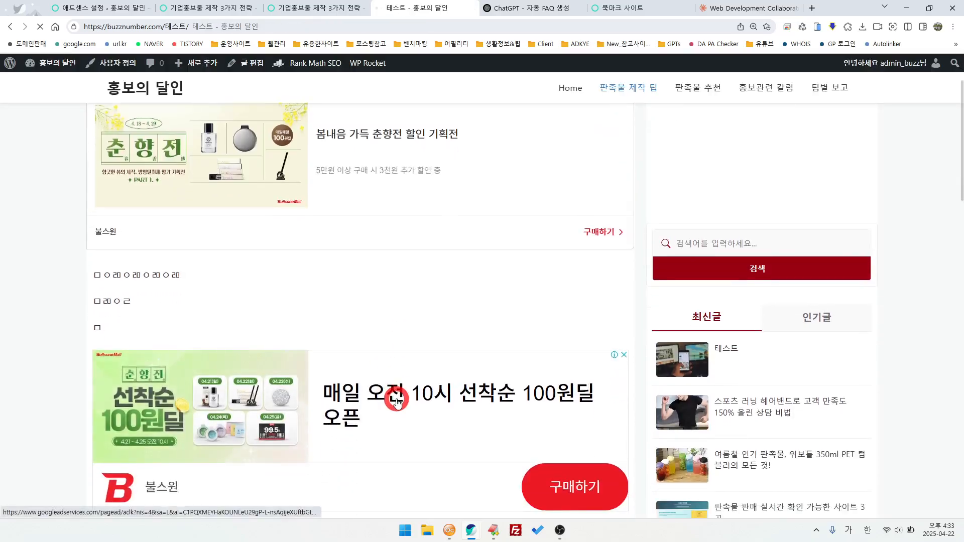
scroll(396, 402, "down", 2)
scroll(396, 400, "down", 10)
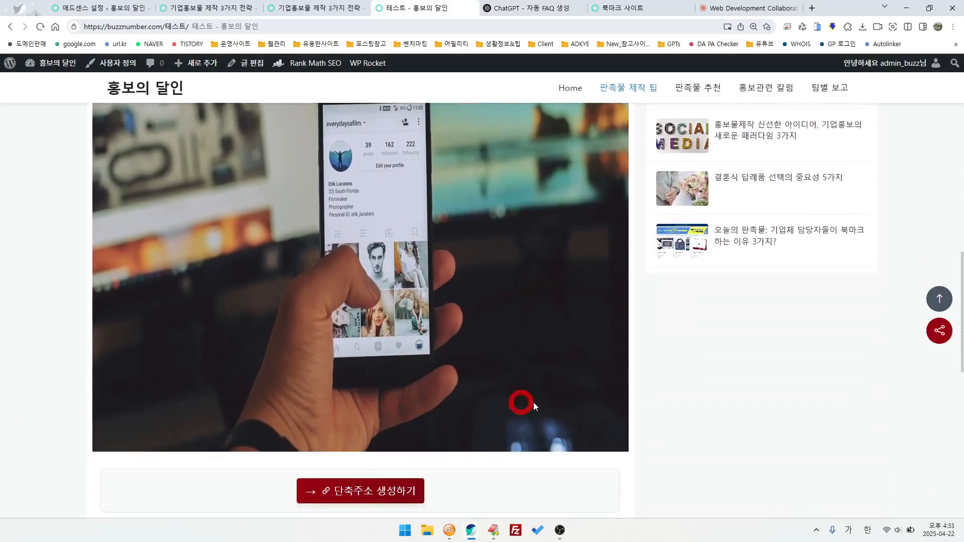
right_click(703, 384)
left_click(729, 371)
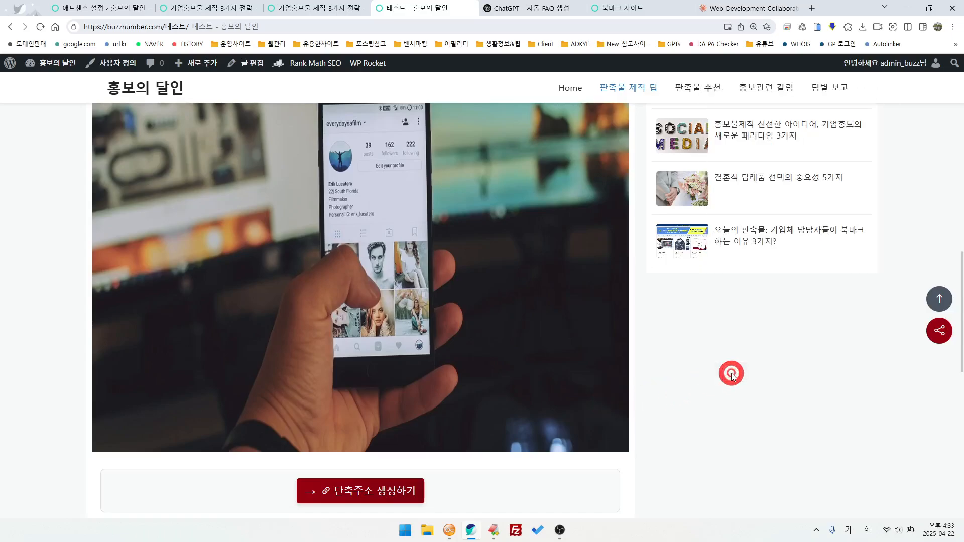
scroll(529, 213, "down", 4)
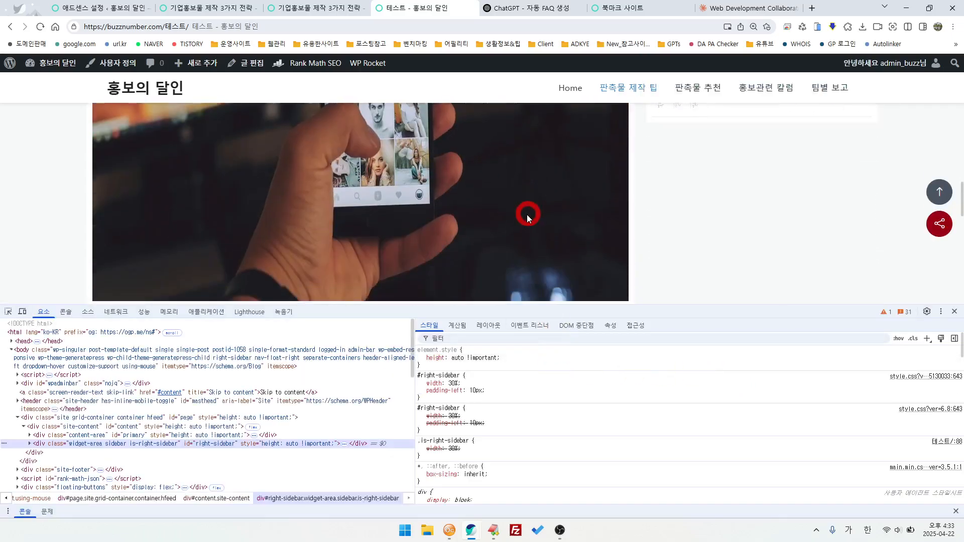
left_click(8, 312)
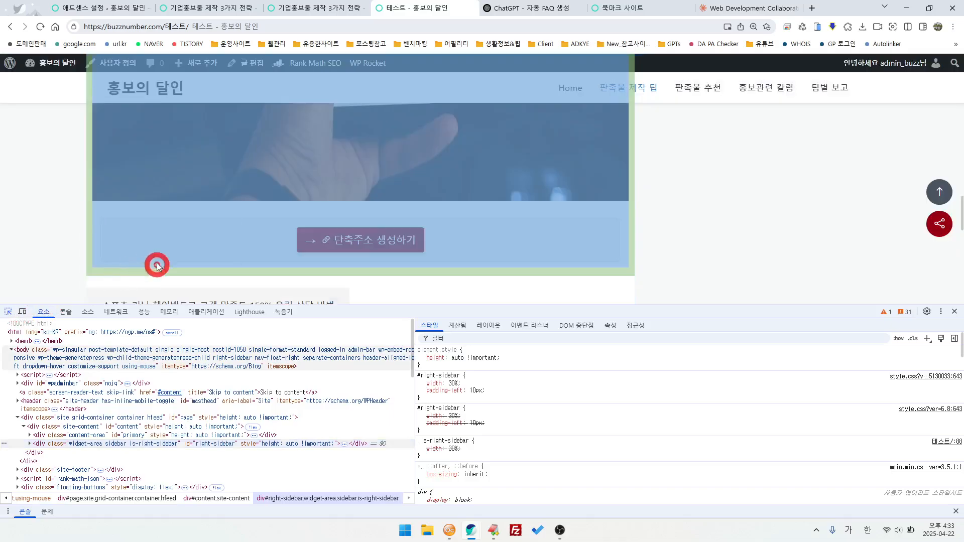
left_click(423, 176)
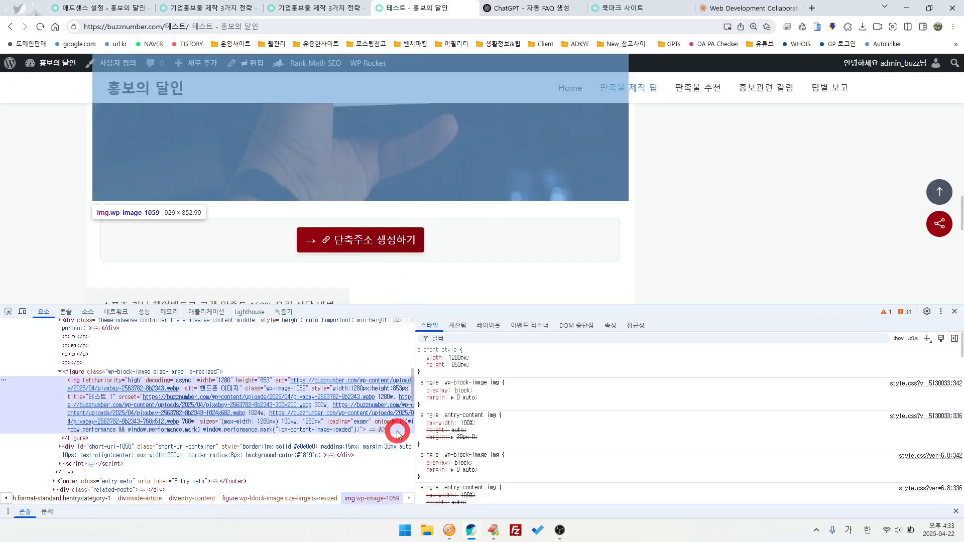
Copy the phone photo's img element and replace everything in EditPlus's untitled HTML document with that code.
right_click(242, 418)
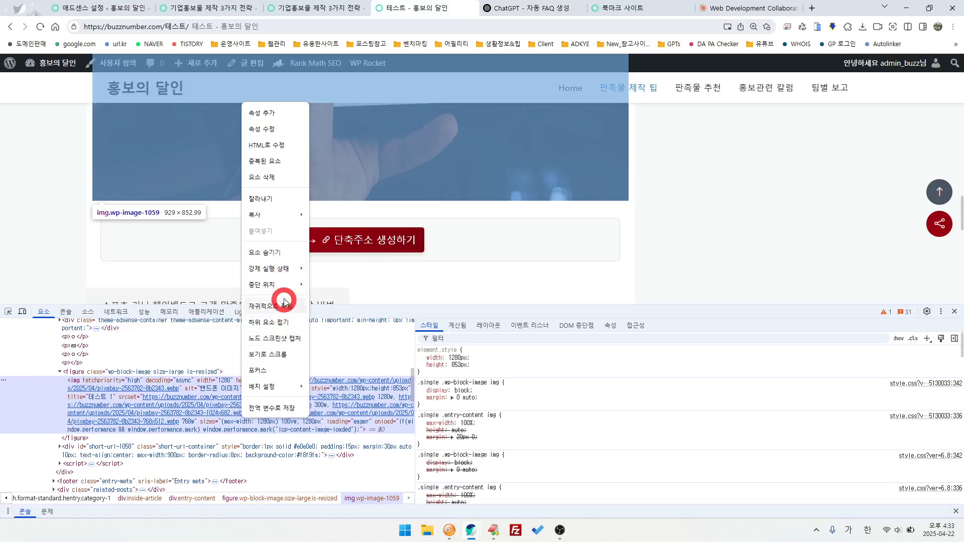
left_click(348, 216)
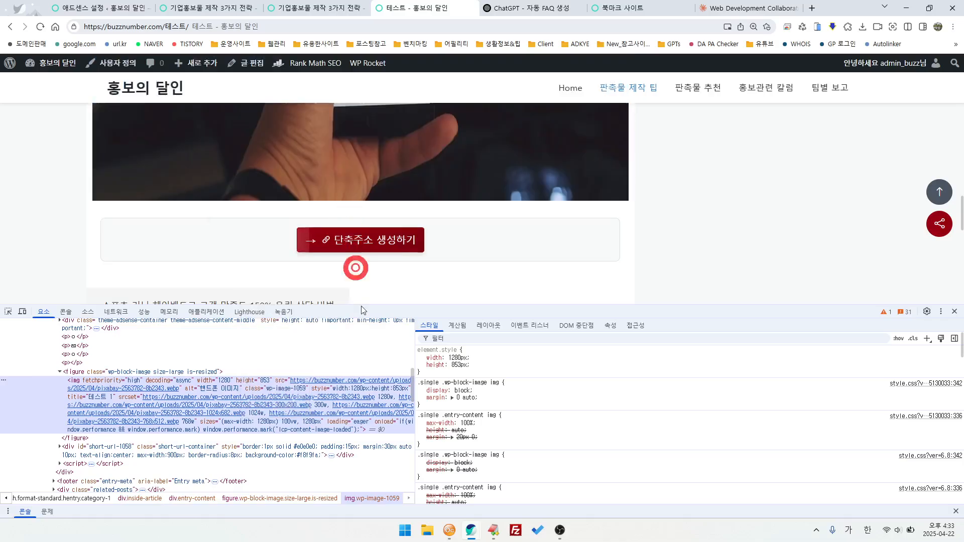
left_click(493, 530)
left_click(284, 135)
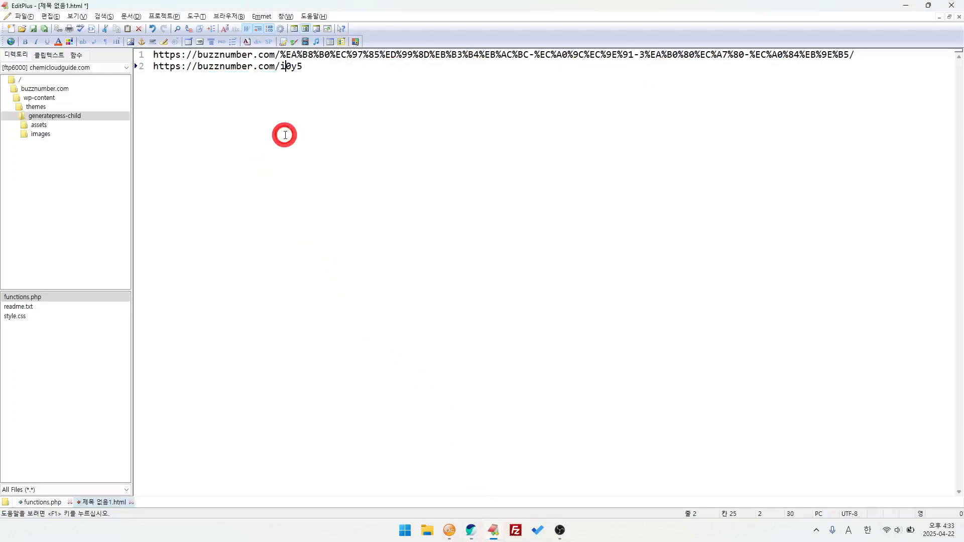
key("ctrl+a")
type("<img fetchpriority=\"high\" decoding=\"async\" width=\"1280\" height=\"853\" src=\"https://buzznumber.com/wp-content/uploads/2025/04/pixabay-2563782-8b2343.webp\" alt=\"핸드폰 이미지\" class=\"wp-image-1059\" style=\"width:1280px;height:853px\" title=\"테스트 1\" srcset=\"https://buzznumber.com/wp-content/uploads/2025/04/pixabay-2563782-8b2343.webp 1280w, https://buzznumber.com/wp-content/uploads/2025/04/pixabay-2563782-8b2343-300x200.webp 300w, https://buzznumber.com/wp-content/uploads/2025/04/pixabay-2563782-8b2343-1024x682.webp 1024w, https://buzznumber.com/wp-content/uploads/2025/04/pixabay-2563782-8b2343-768x512.webp 768w\" sizes=\"(max-width: 1280px) 100vw, 1280px\" loading=\"eager\" onload=\"if(window.performance &amp;&amp; window.performance.mark) window.performance.mark(&quot;lcp-content-image-loaded&quot;);\">")
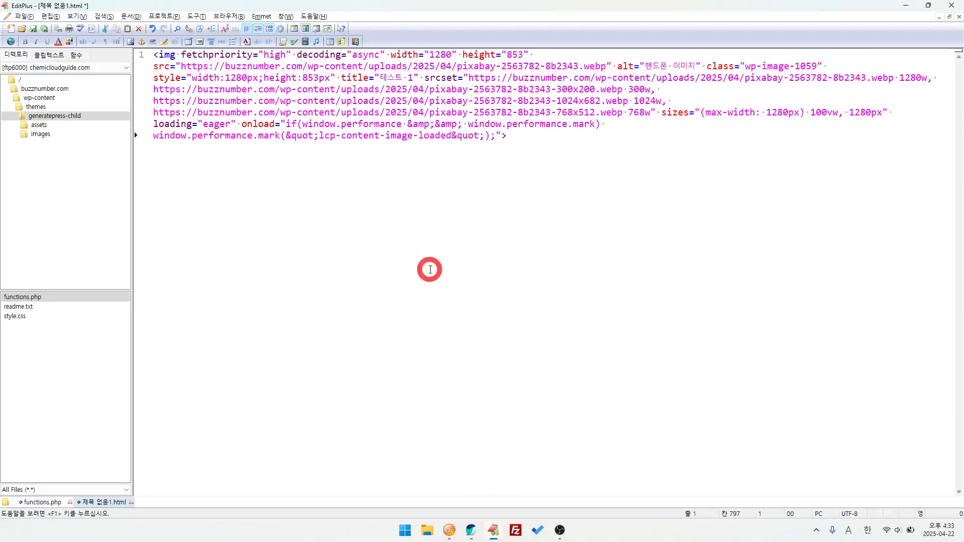
Enlarge the code and examine the img tag's .webp source, 핸드폰 이미지 alt text, title and srcset attributes.
scroll(430, 269, "up", 4)
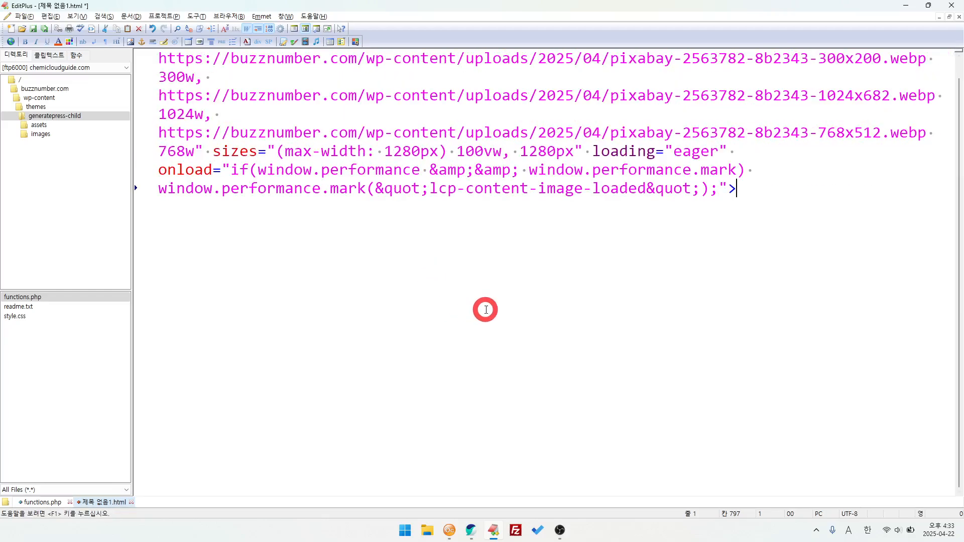
scroll(486, 310, "down", 1)
scroll(533, 312, "up", 1)
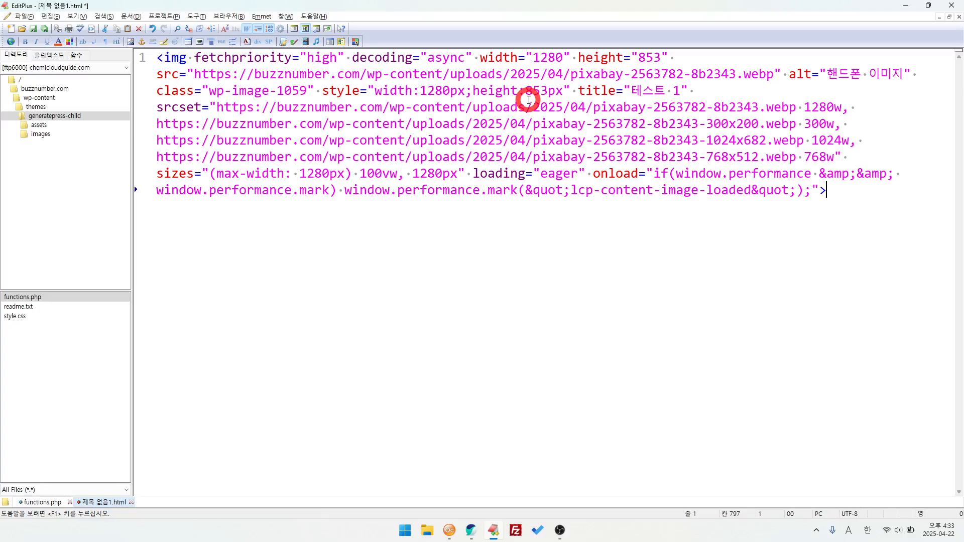
left_click_drag(775, 75, 726, 75)
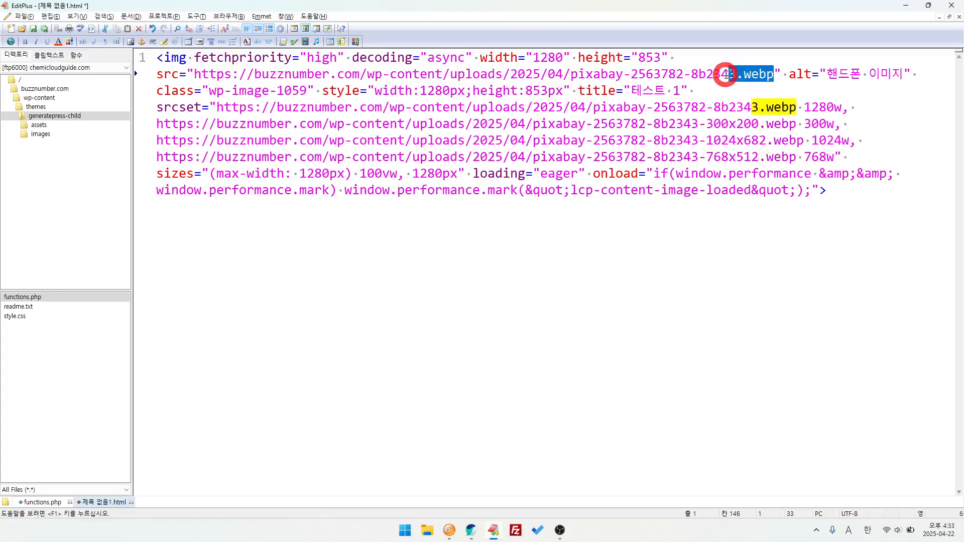
left_click_drag(827, 74, 903, 74)
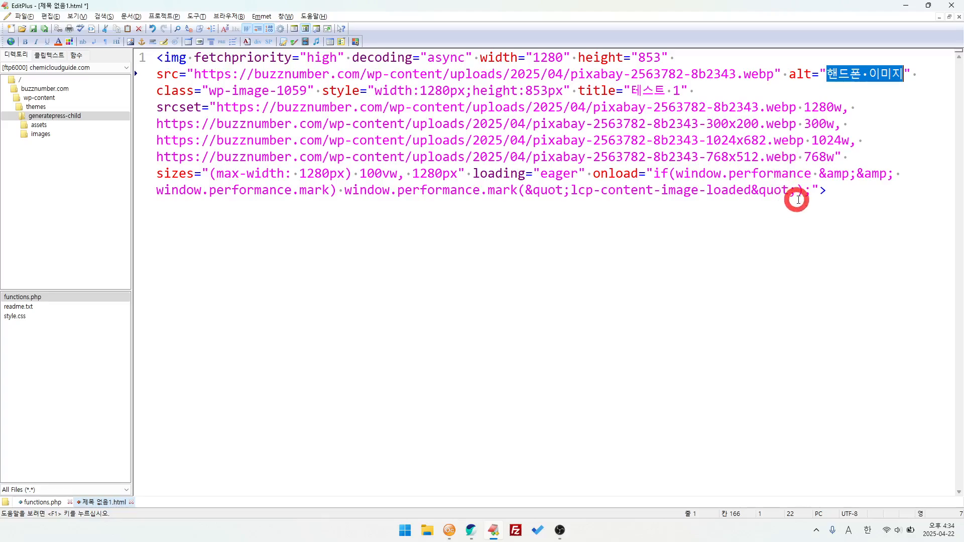
left_click_drag(849, 158, 152, 95)
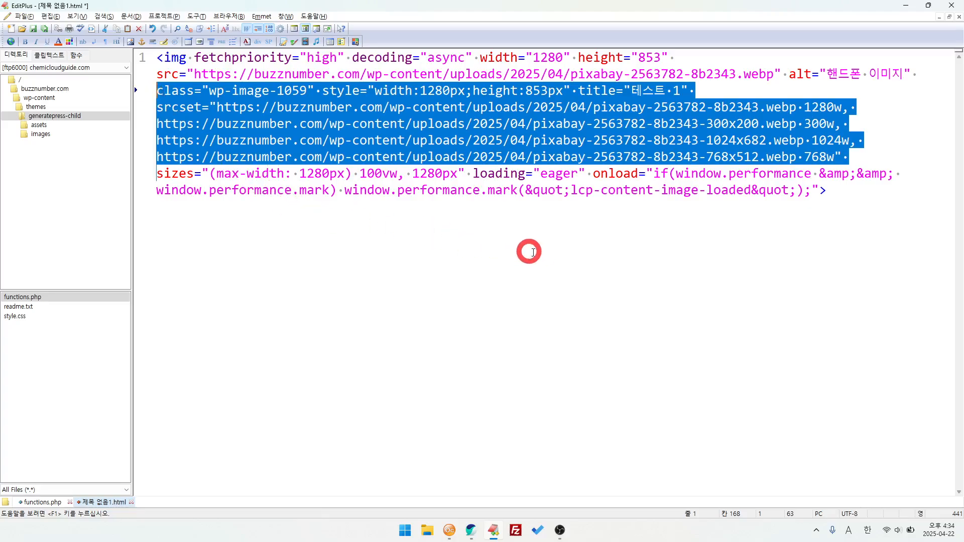
left_click_drag(831, 201, 143, 58)
left_click(293, 156)
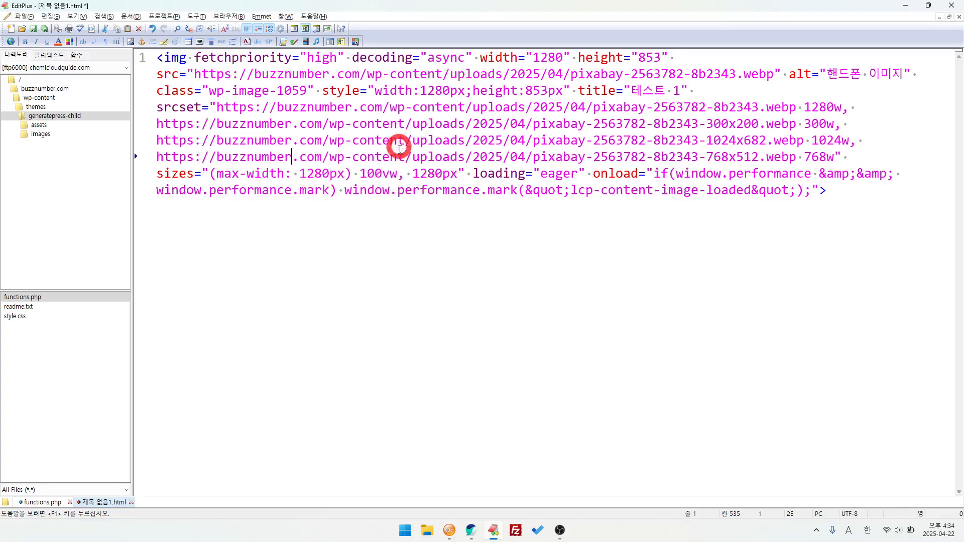
Switch back to the published 테스트 post in the browser, close the developer tools and review its photo and ads.
key("alt+Tab")
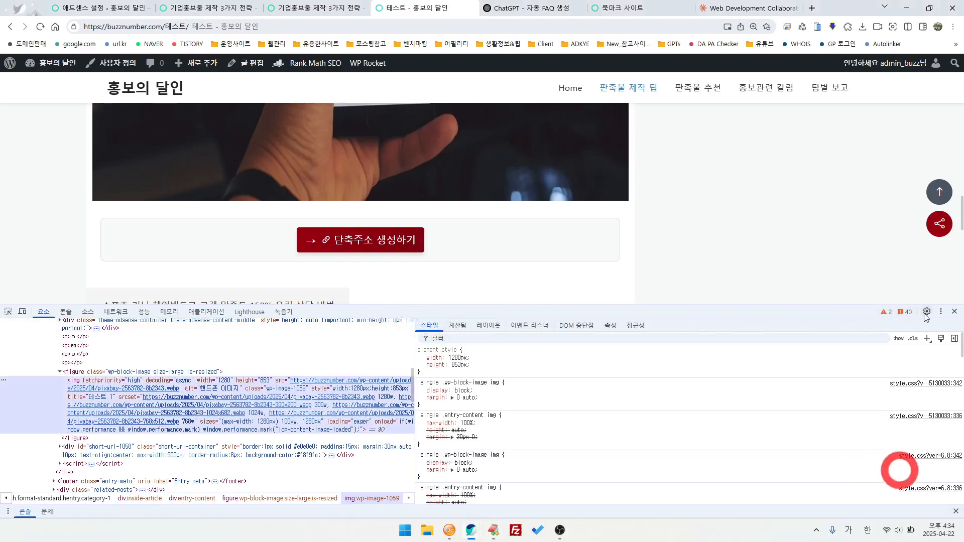
key("F12")
scroll(331, 306, "up", 8)
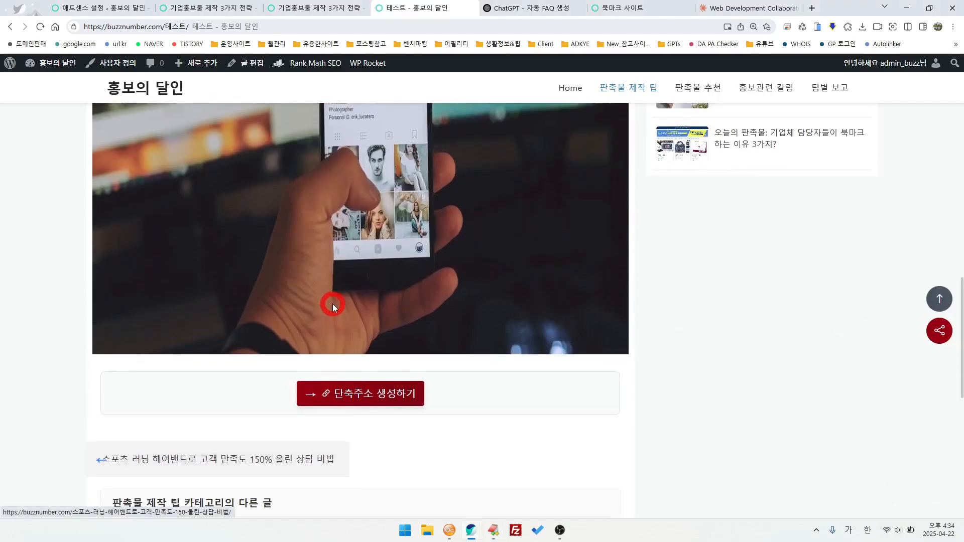
scroll(221, 295, "up", 5)
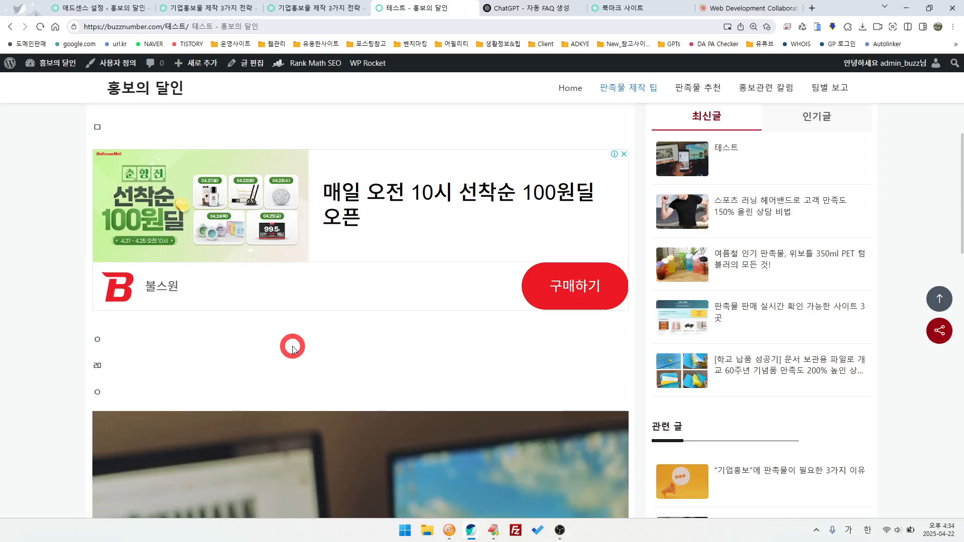
left_click(627, 8)
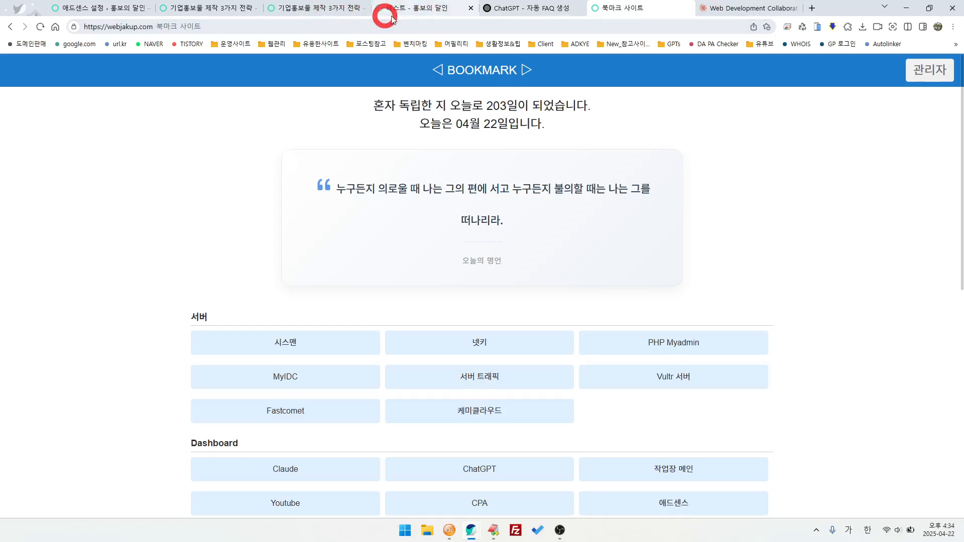
key("alt+Tab")
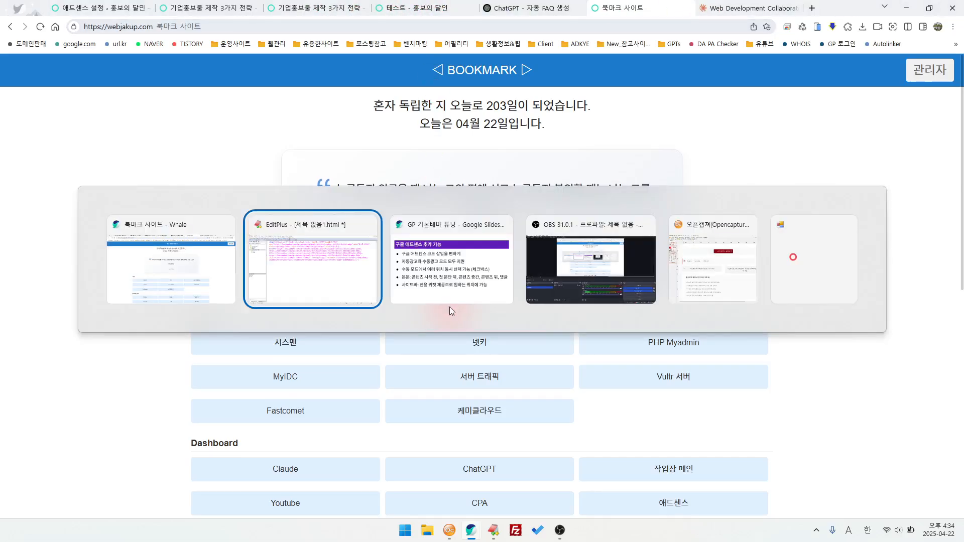
left_click(449, 307)
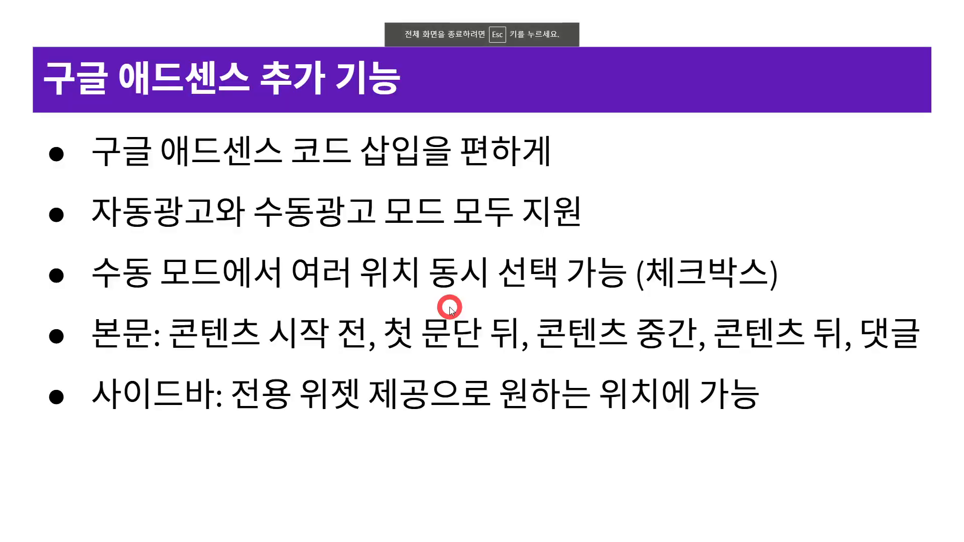
key("alt+Tab")
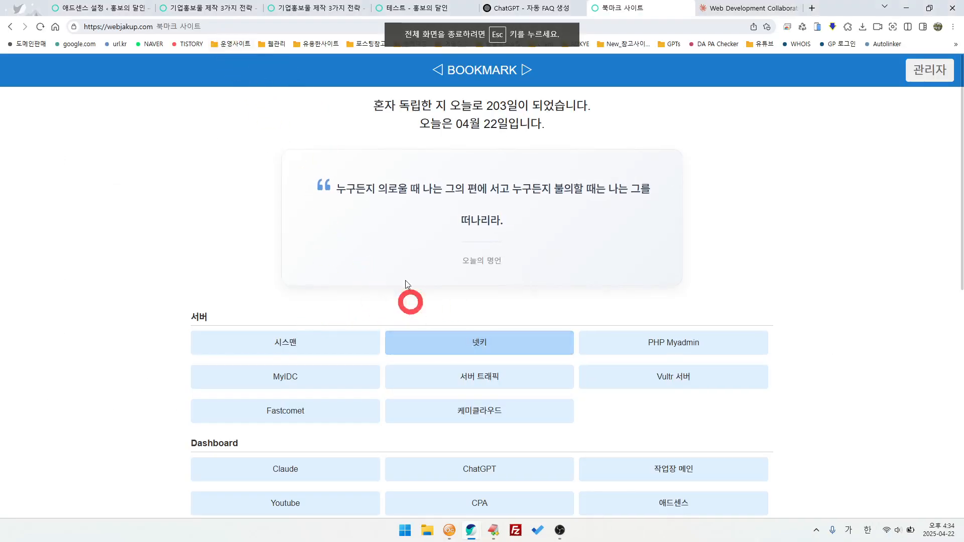
Replace the open 기업홍보물 제작 3가지 전략 post with the url.kr site and go to its Page listing, dismissing the ad.
left_click(305, 7)
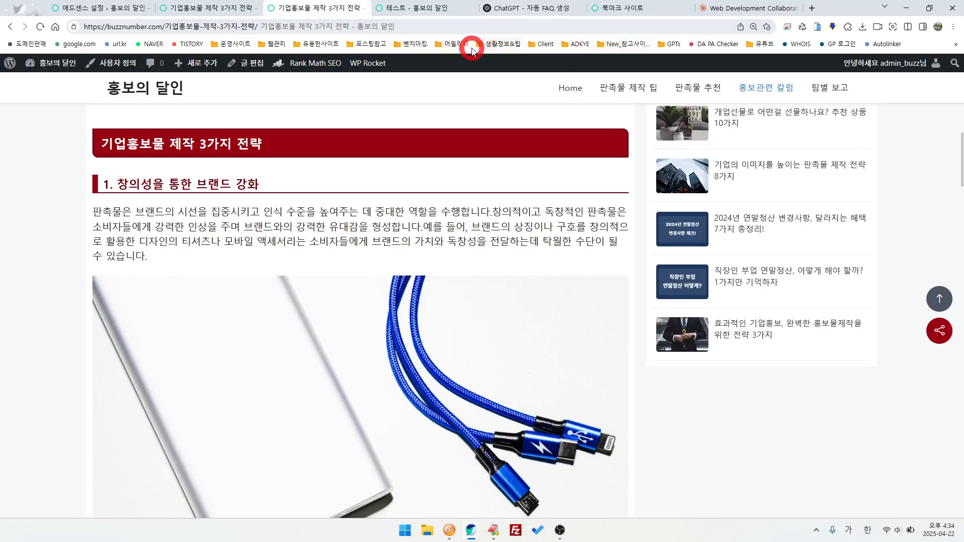
left_click(117, 43)
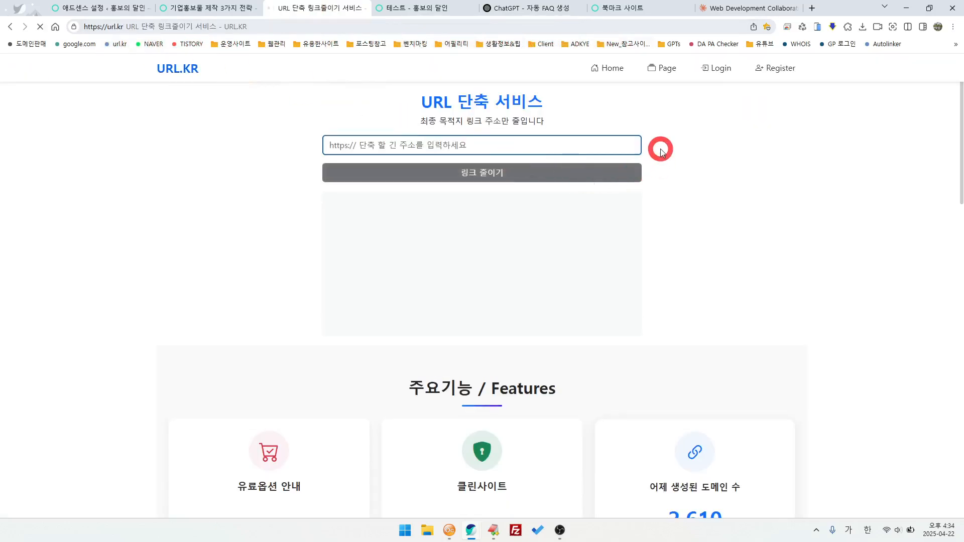
left_click(662, 67)
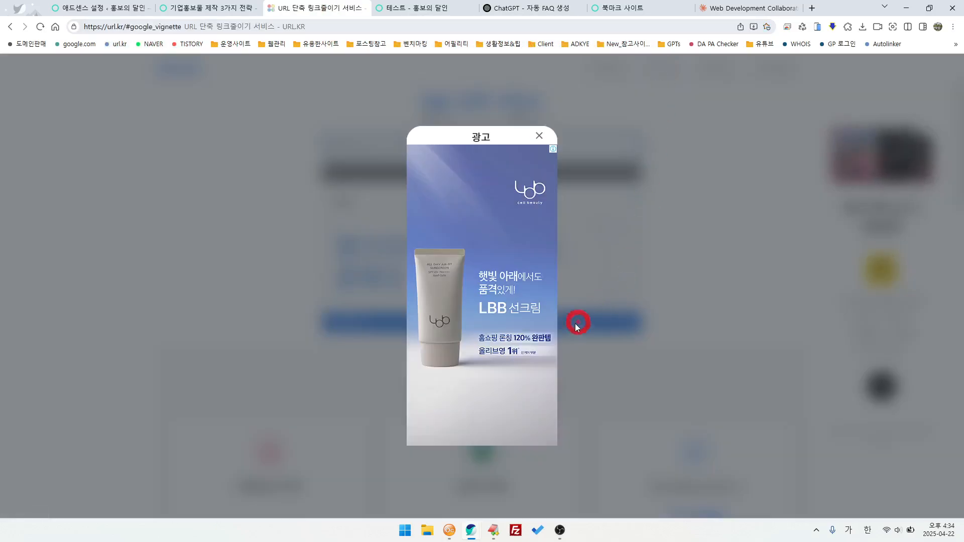
left_click(539, 137)
Find 워드프레스 플러그인 모음 in the URL.KR site listing and open it.
scroll(512, 460, "down", 10)
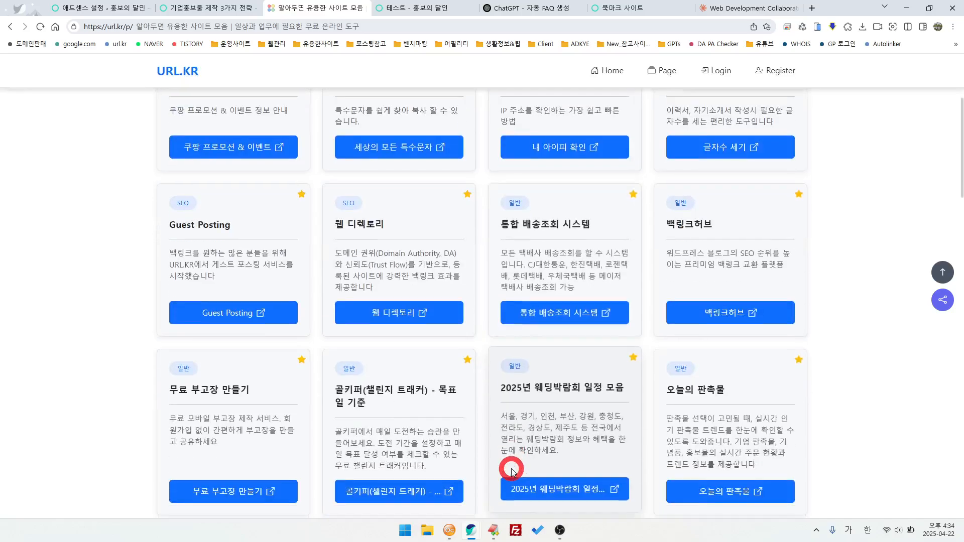
scroll(512, 469, "down", 10)
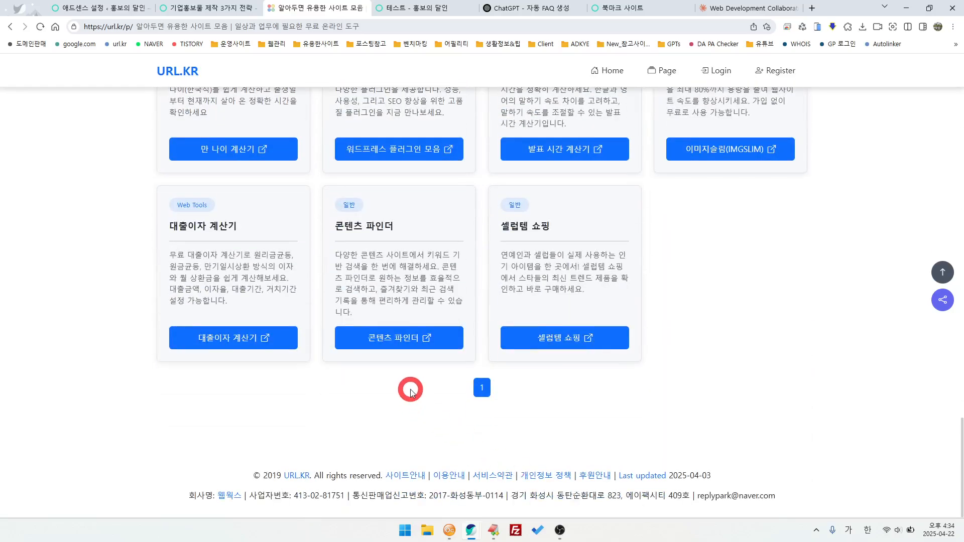
scroll(409, 387, "up", 4)
left_click(389, 299)
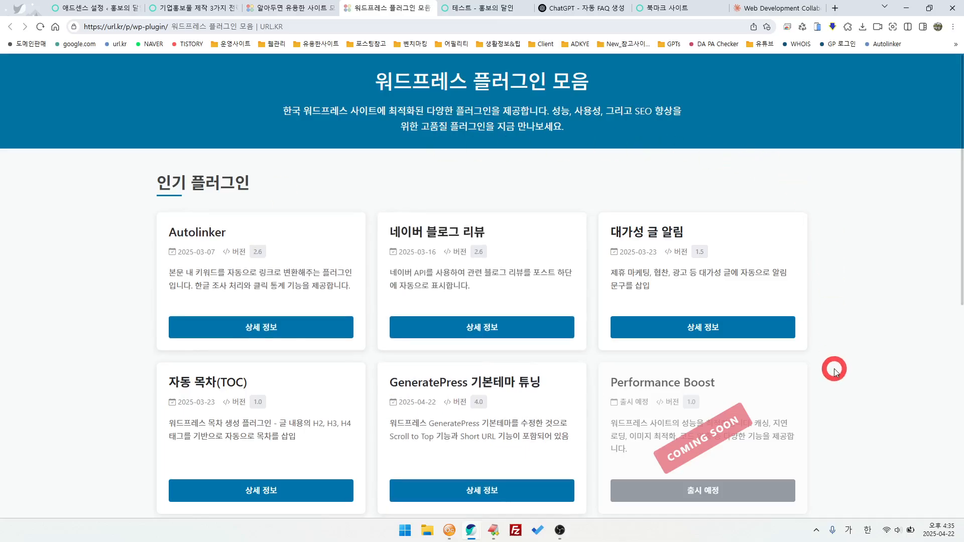
Zoom the plugin collection page to 110% and open the details of GeneratePress 기본테마 튜닝.
key("ctrl+plus")
scroll(834, 366, "down", 4)
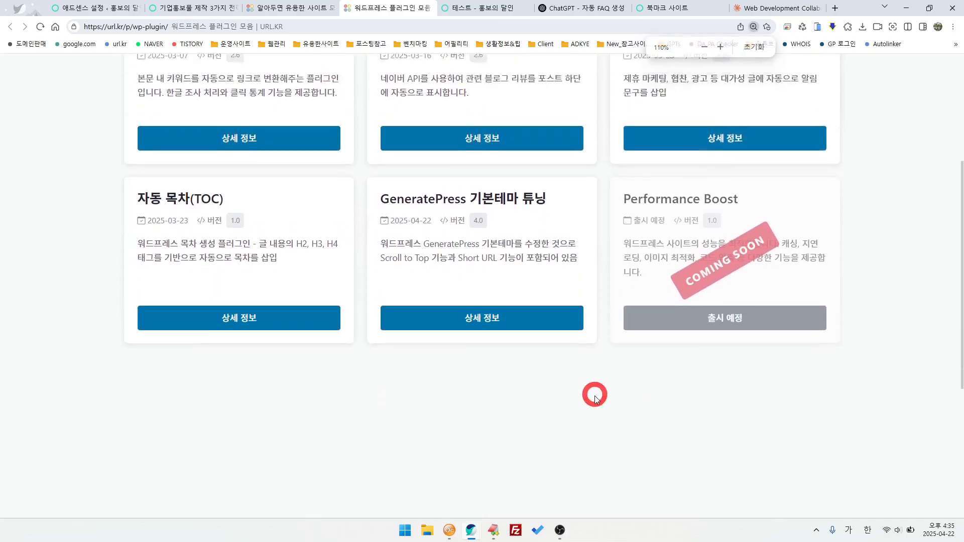
scroll(594, 395, "up", 1)
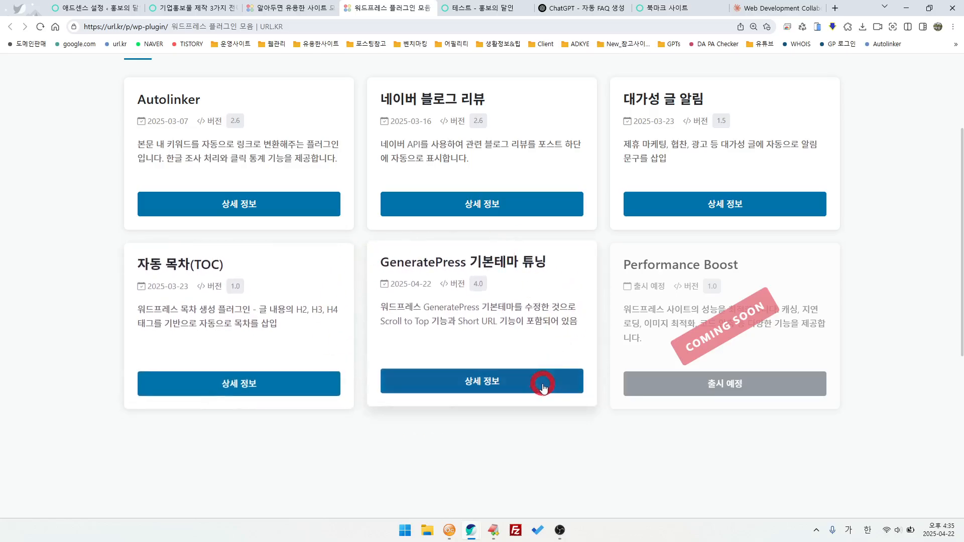
left_click(489, 382)
Review the GeneratePress 기본테마 튜닝 page's installation instructions, custom widgets, main features and 사용 설명 영상.
scroll(584, 401, "down", 15)
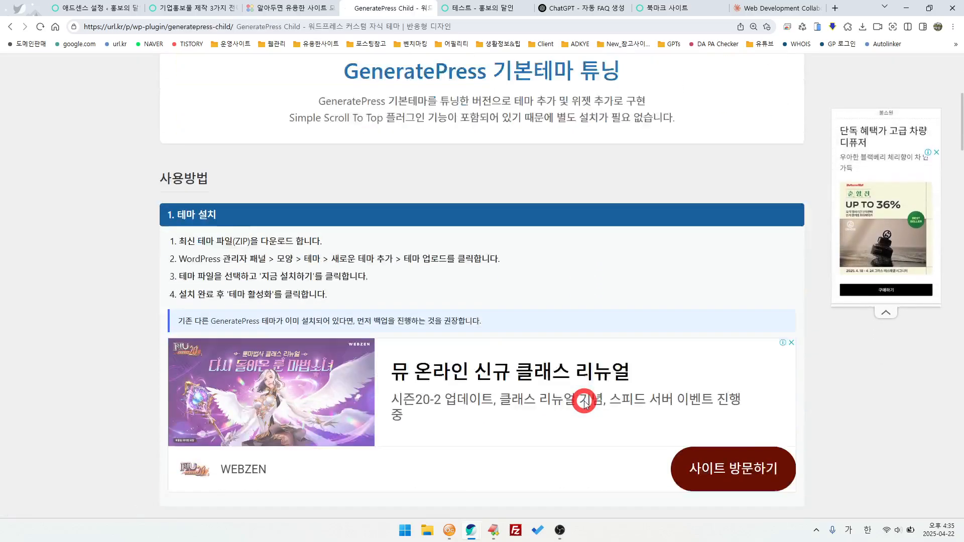
scroll(584, 402, "down", 20)
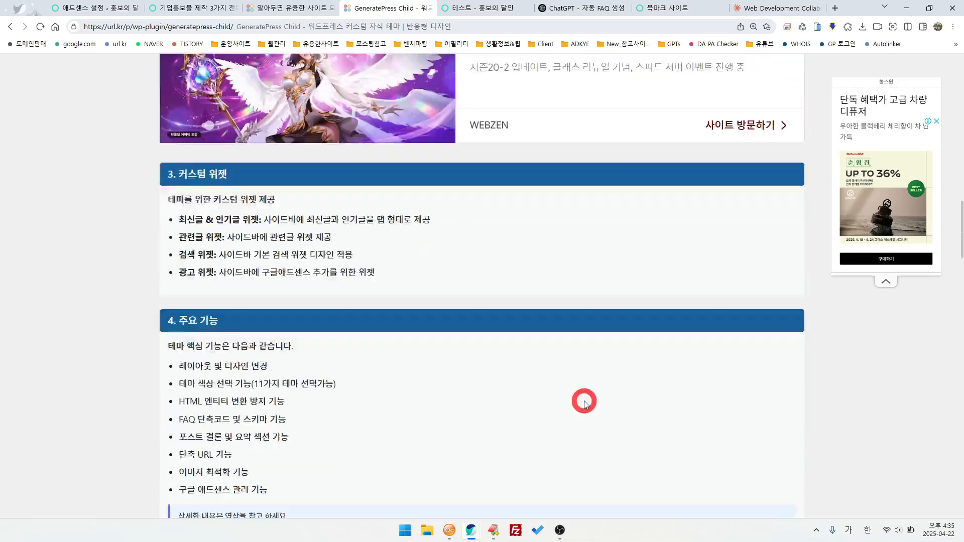
scroll(584, 402, "down", 5)
scroll(577, 408, "up", 4)
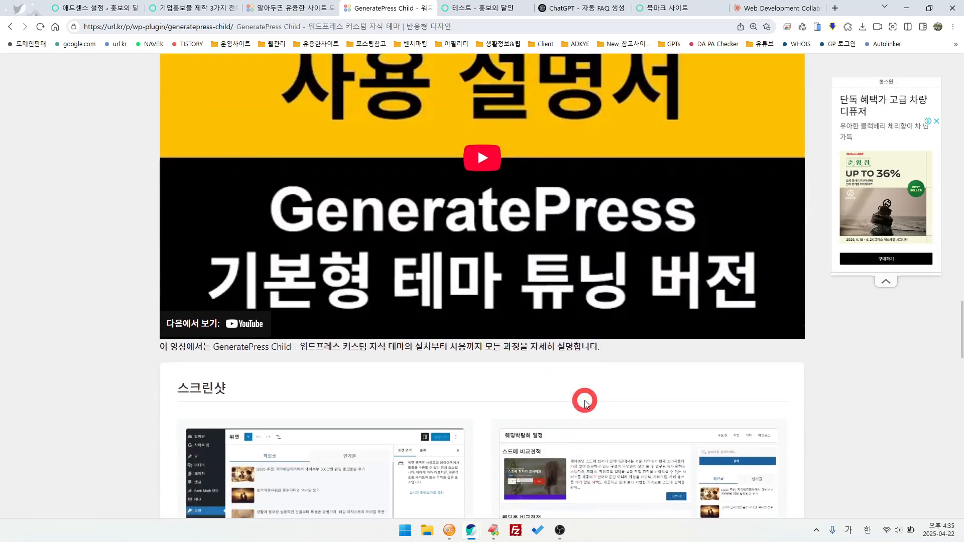
scroll(414, 399, "up", 1)
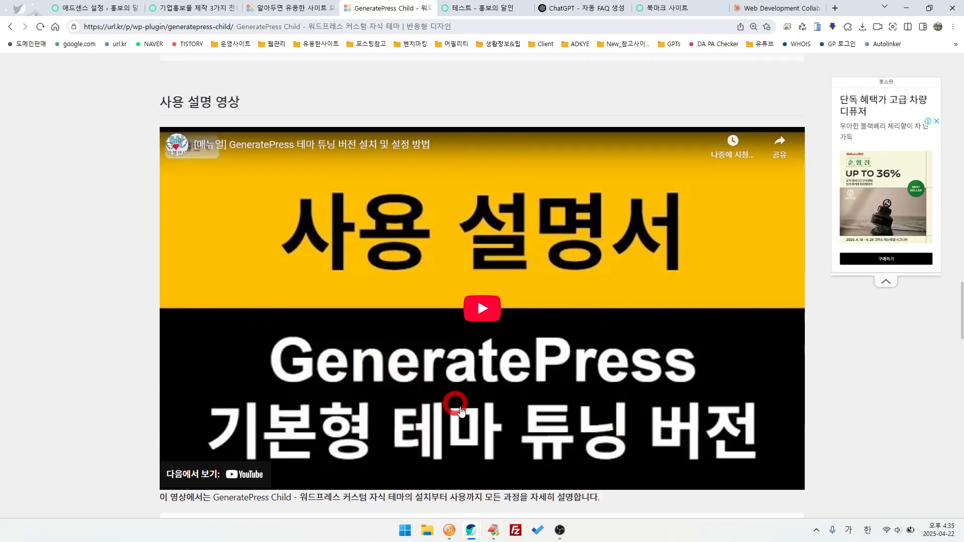
Review the 버전 히스토리 section of the GeneratePress Child page, from version 4.0 down to version 1.0.
scroll(454, 404, "down", 7)
scroll(462, 409, "down", 13)
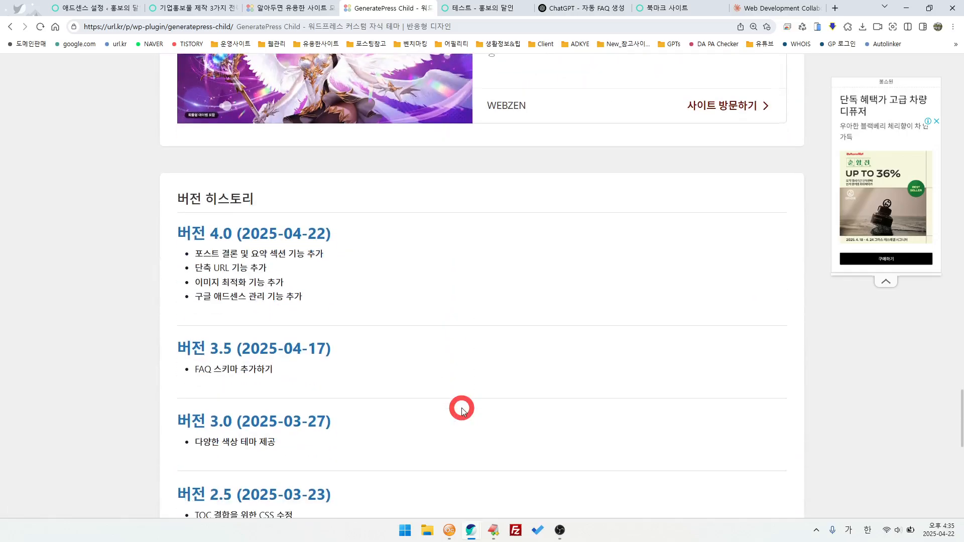
scroll(205, 304, "up", 3)
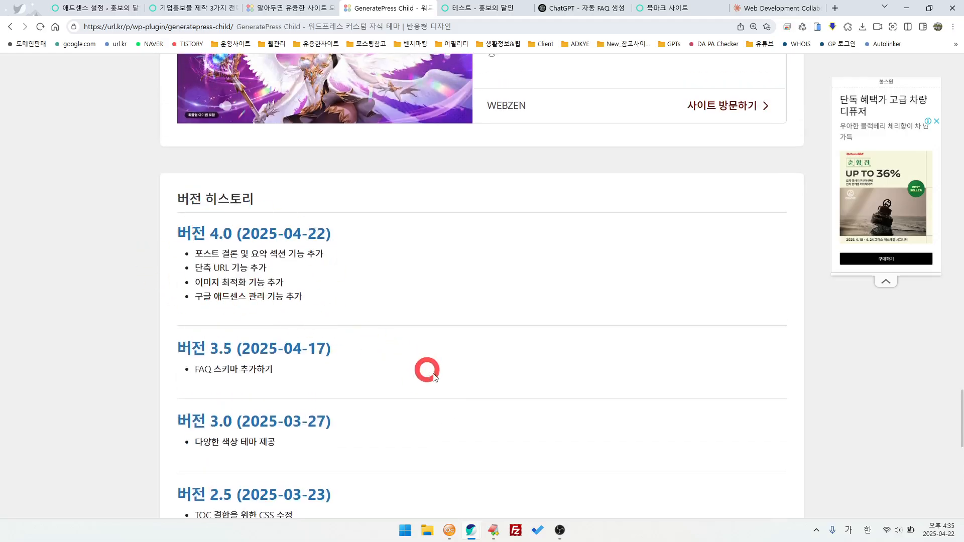
scroll(479, 392, "down", 10)
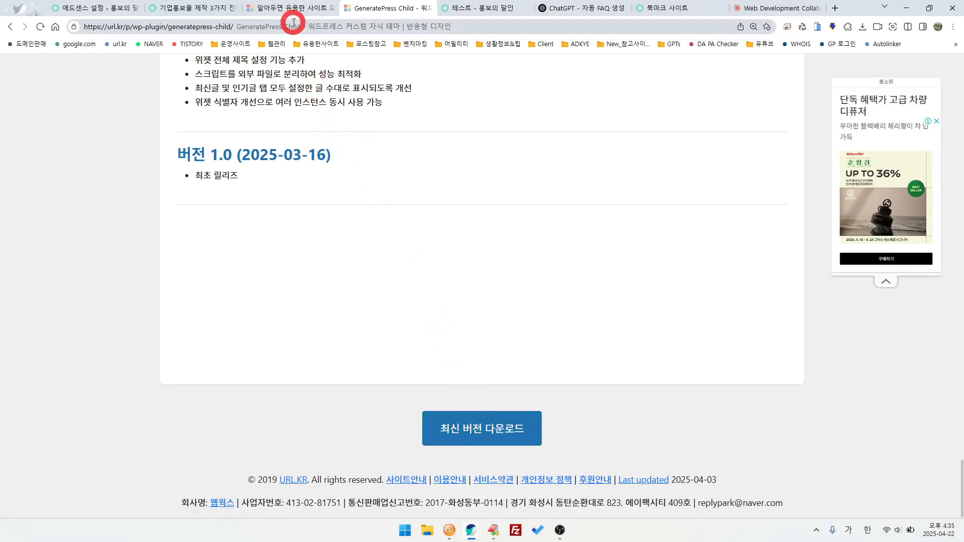
scroll(392, 276, "up", 4)
scroll(432, 289, "up", 2)
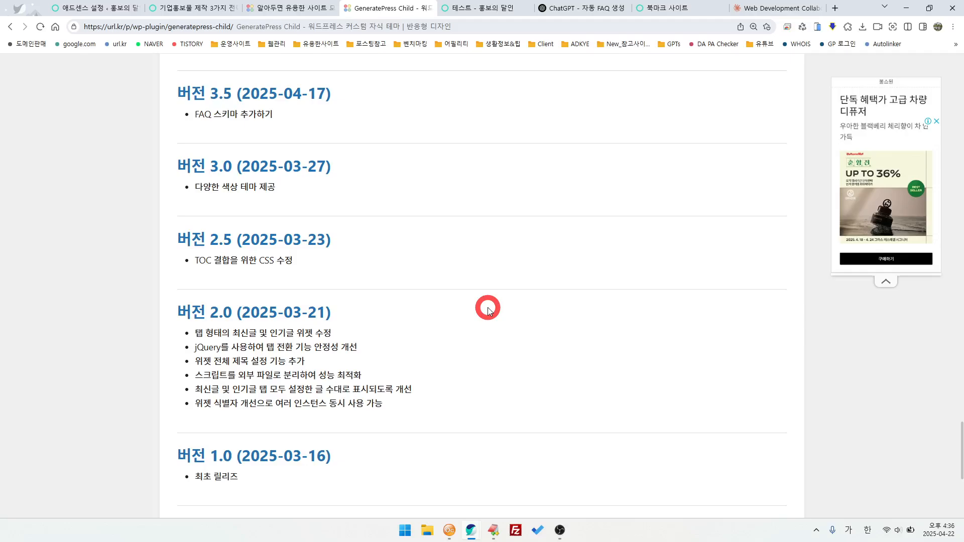
Open the Autolinker details from the plugin collection, review its features, manual video and screenshots, and return to the collection.
left_click(9, 27)
scroll(309, 290, "up", 1)
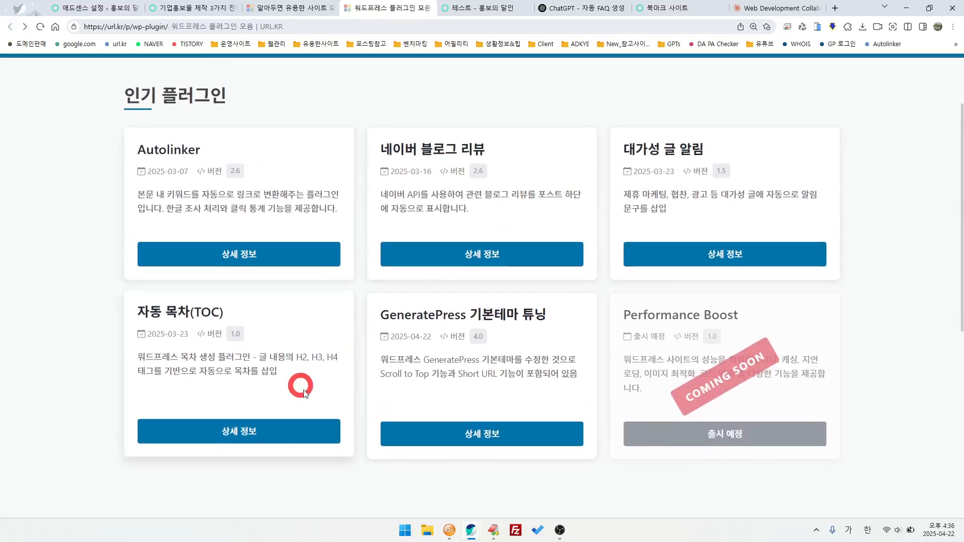
left_click(236, 251)
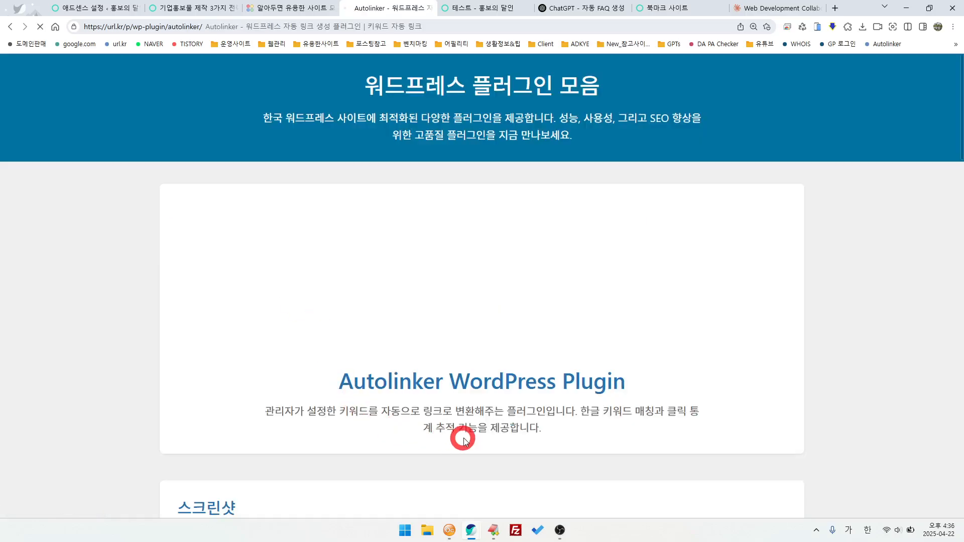
scroll(465, 401, "down", 4)
scroll(464, 439, "down", 10)
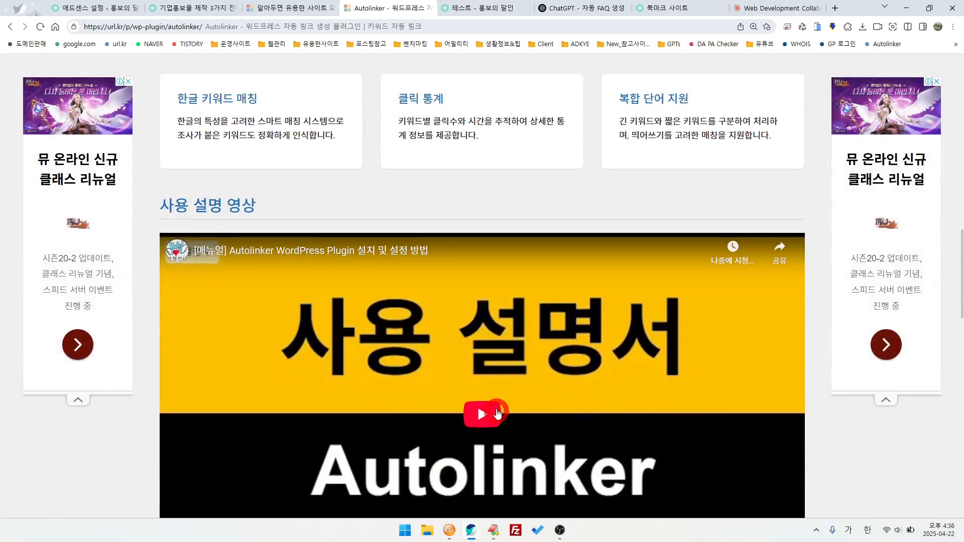
scroll(289, 362, "up", 8)
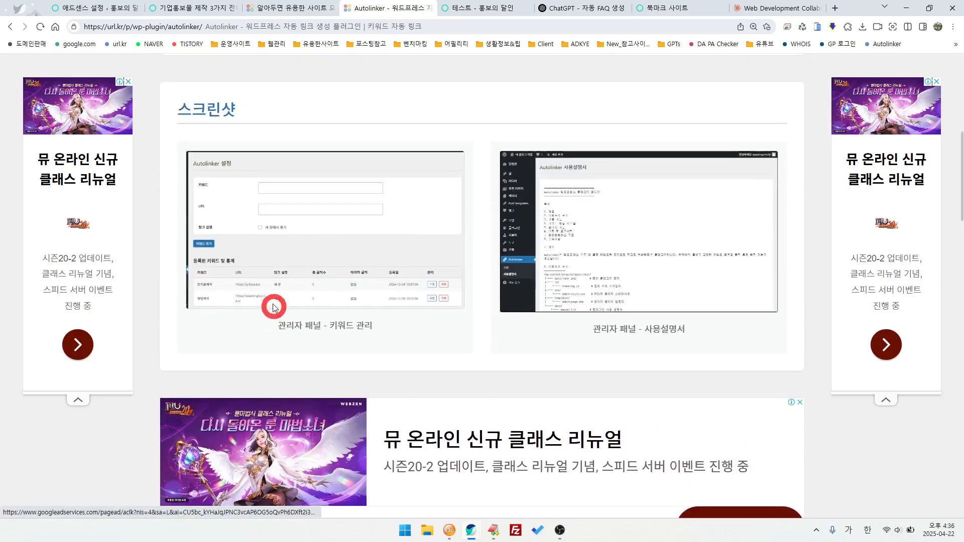
left_click(10, 26)
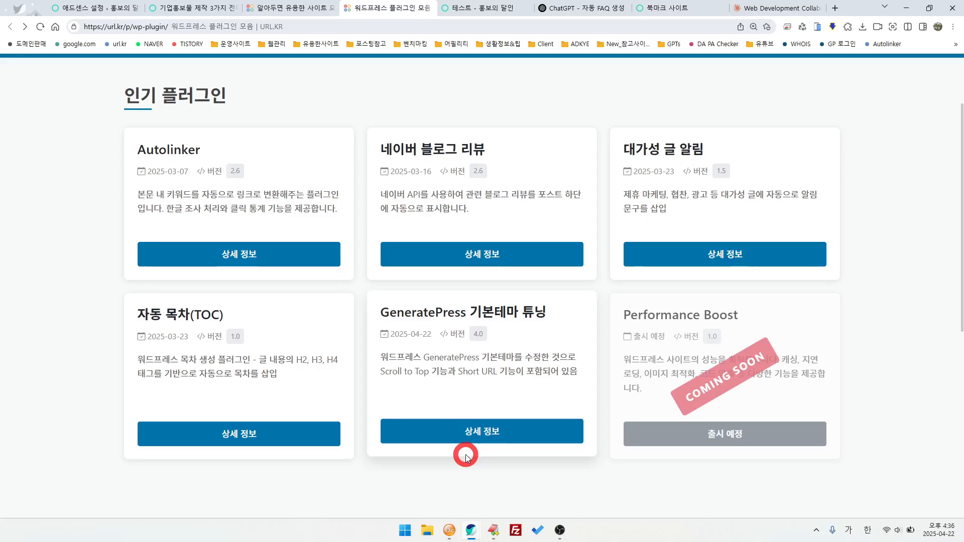
Switch to the 홍보의 달인 WordPress admin and open its installed plugins page.
left_click(75, 8)
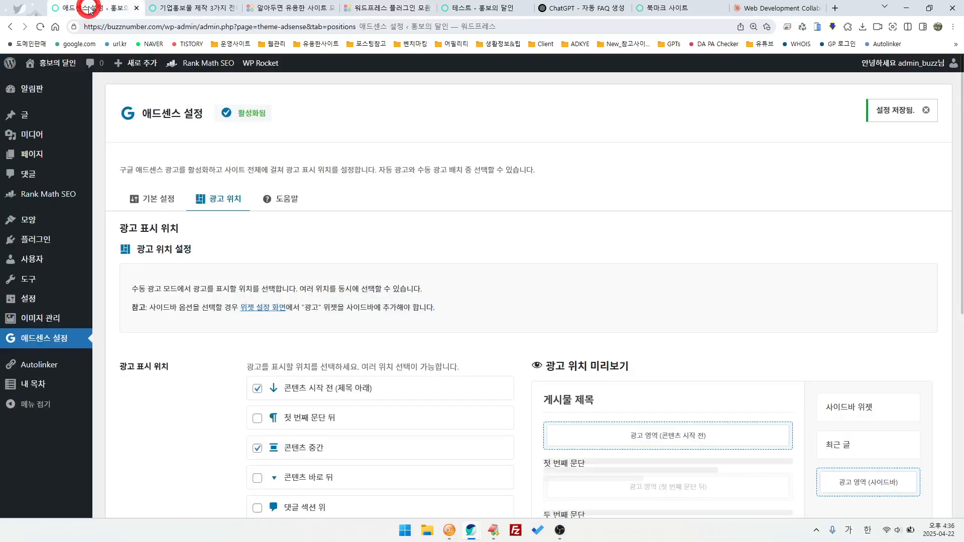
left_click(35, 240)
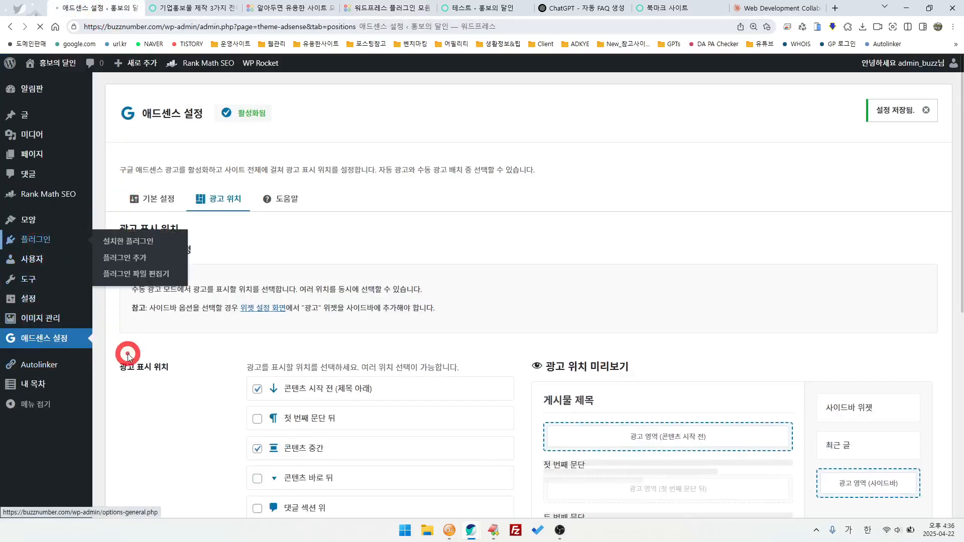